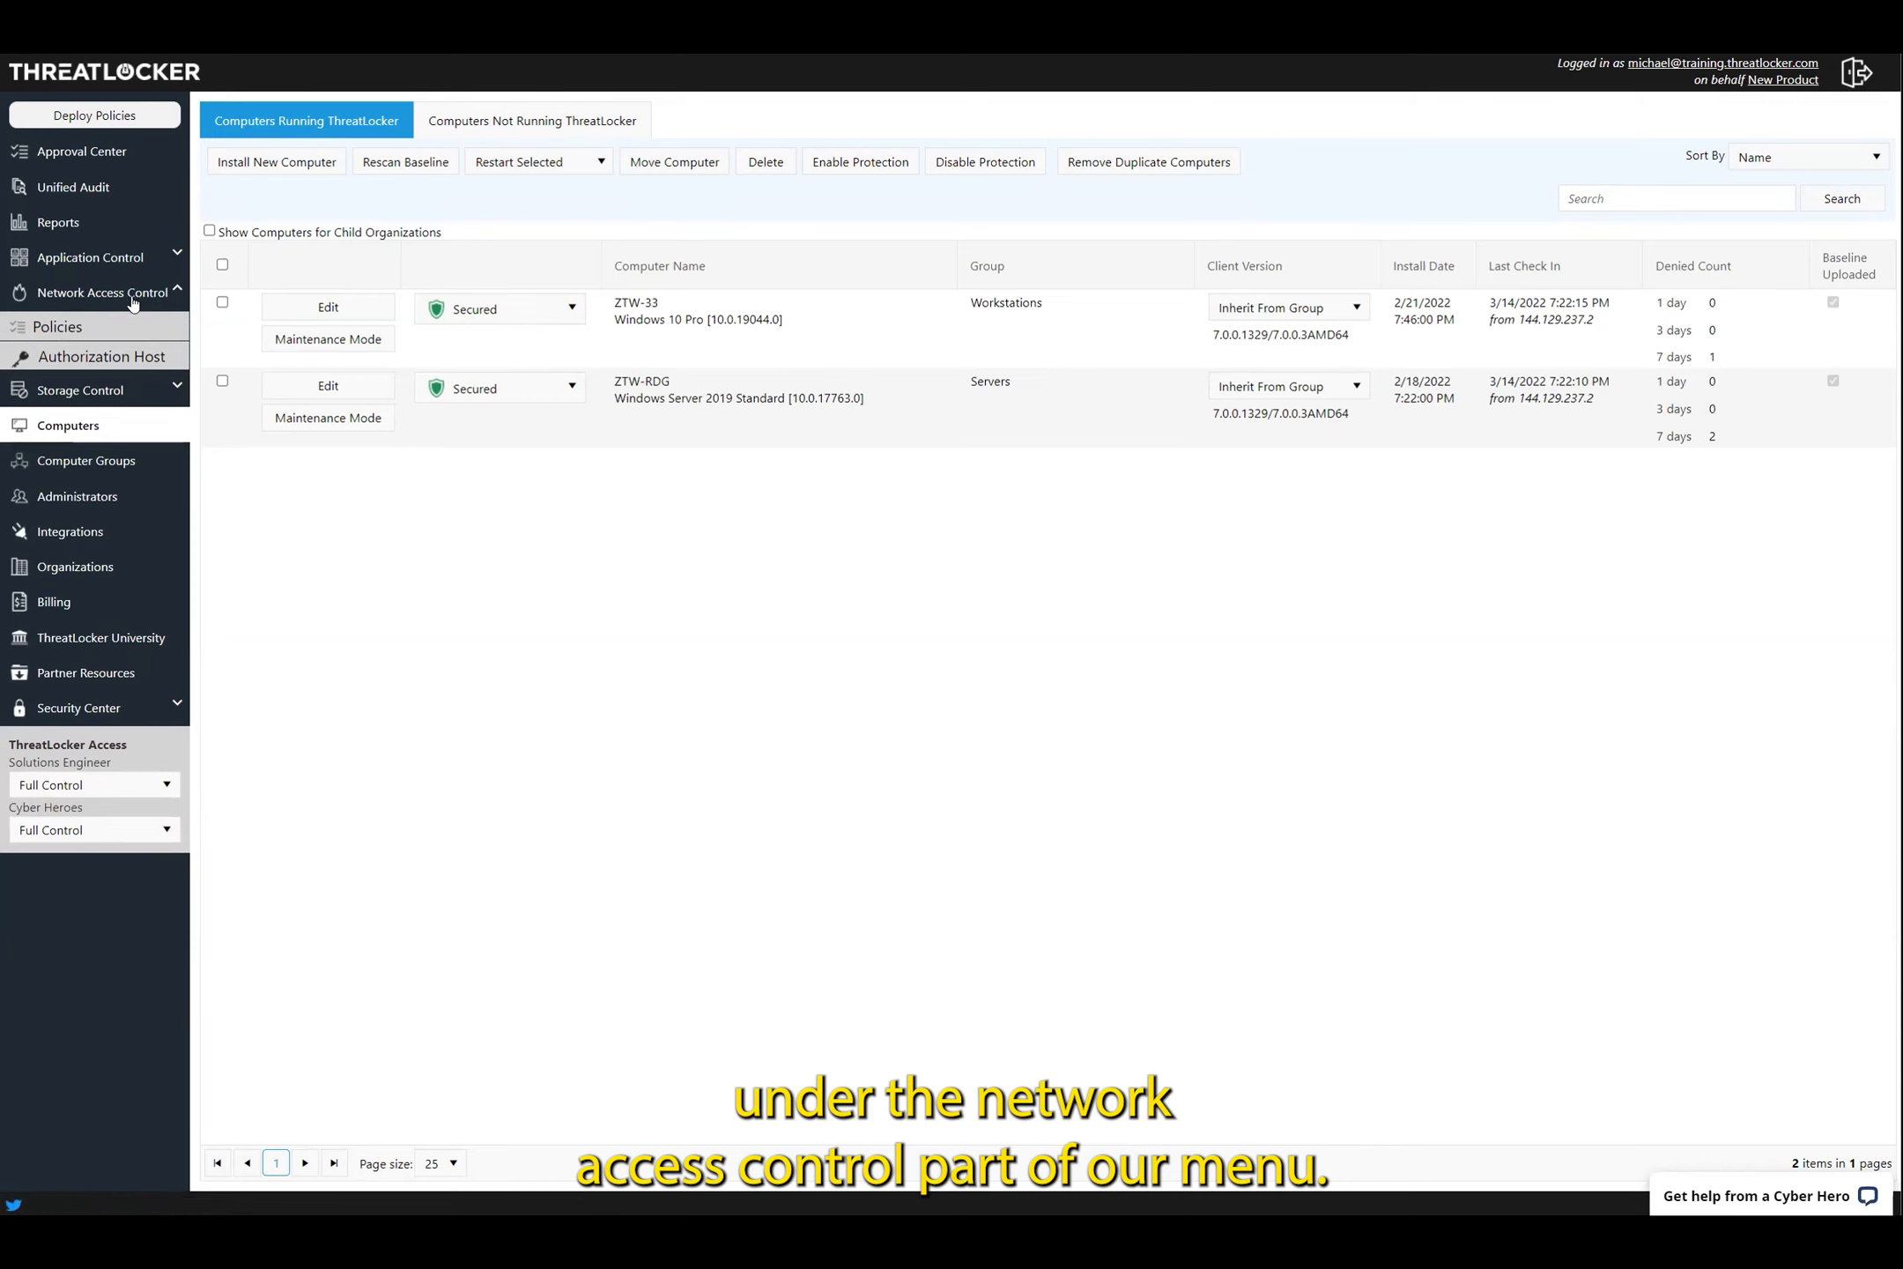
Open the empty Network Access Control Policies list and bring up Remote Desktop Connection
click(107, 329)
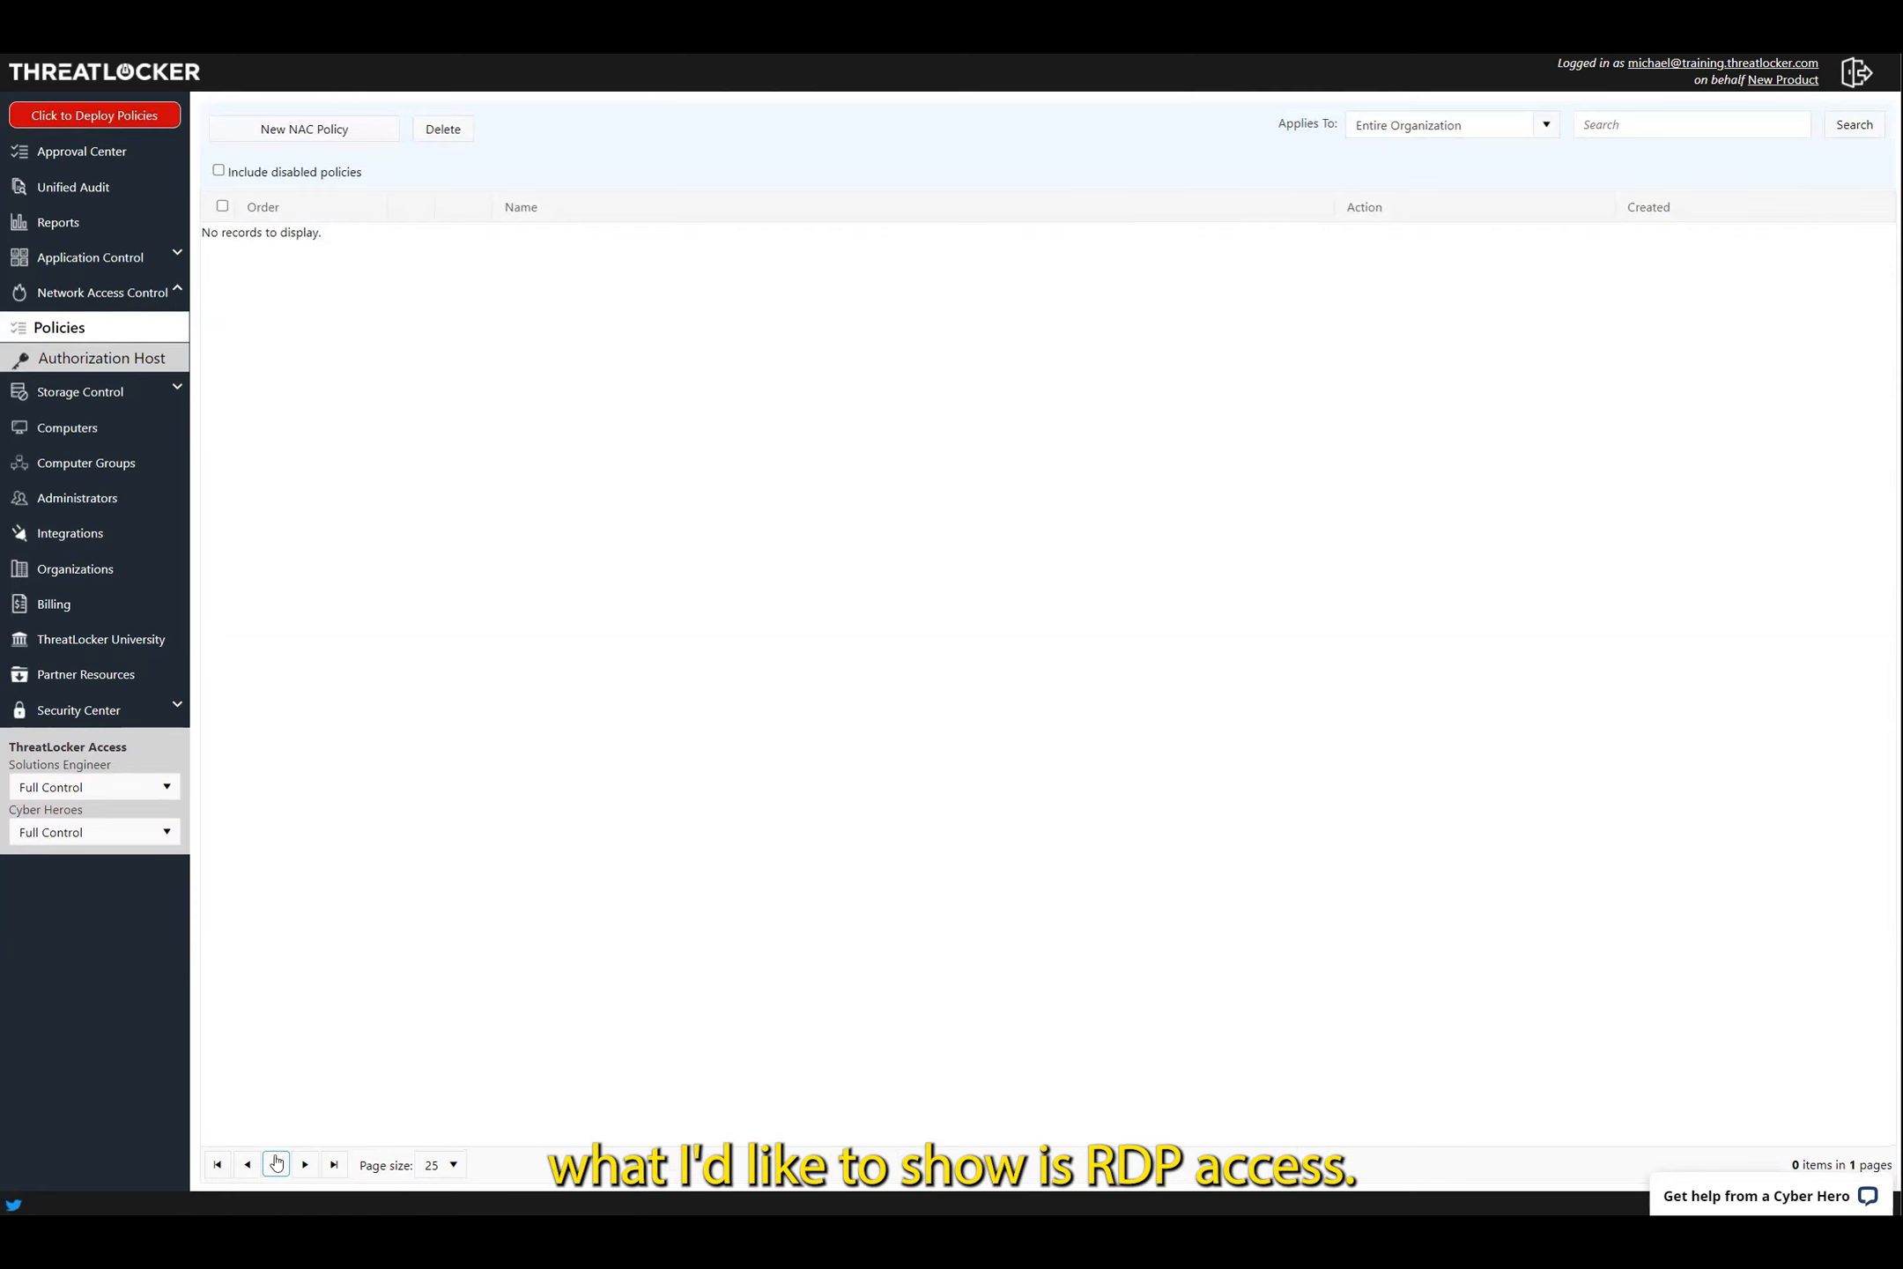
click(265, 1234)
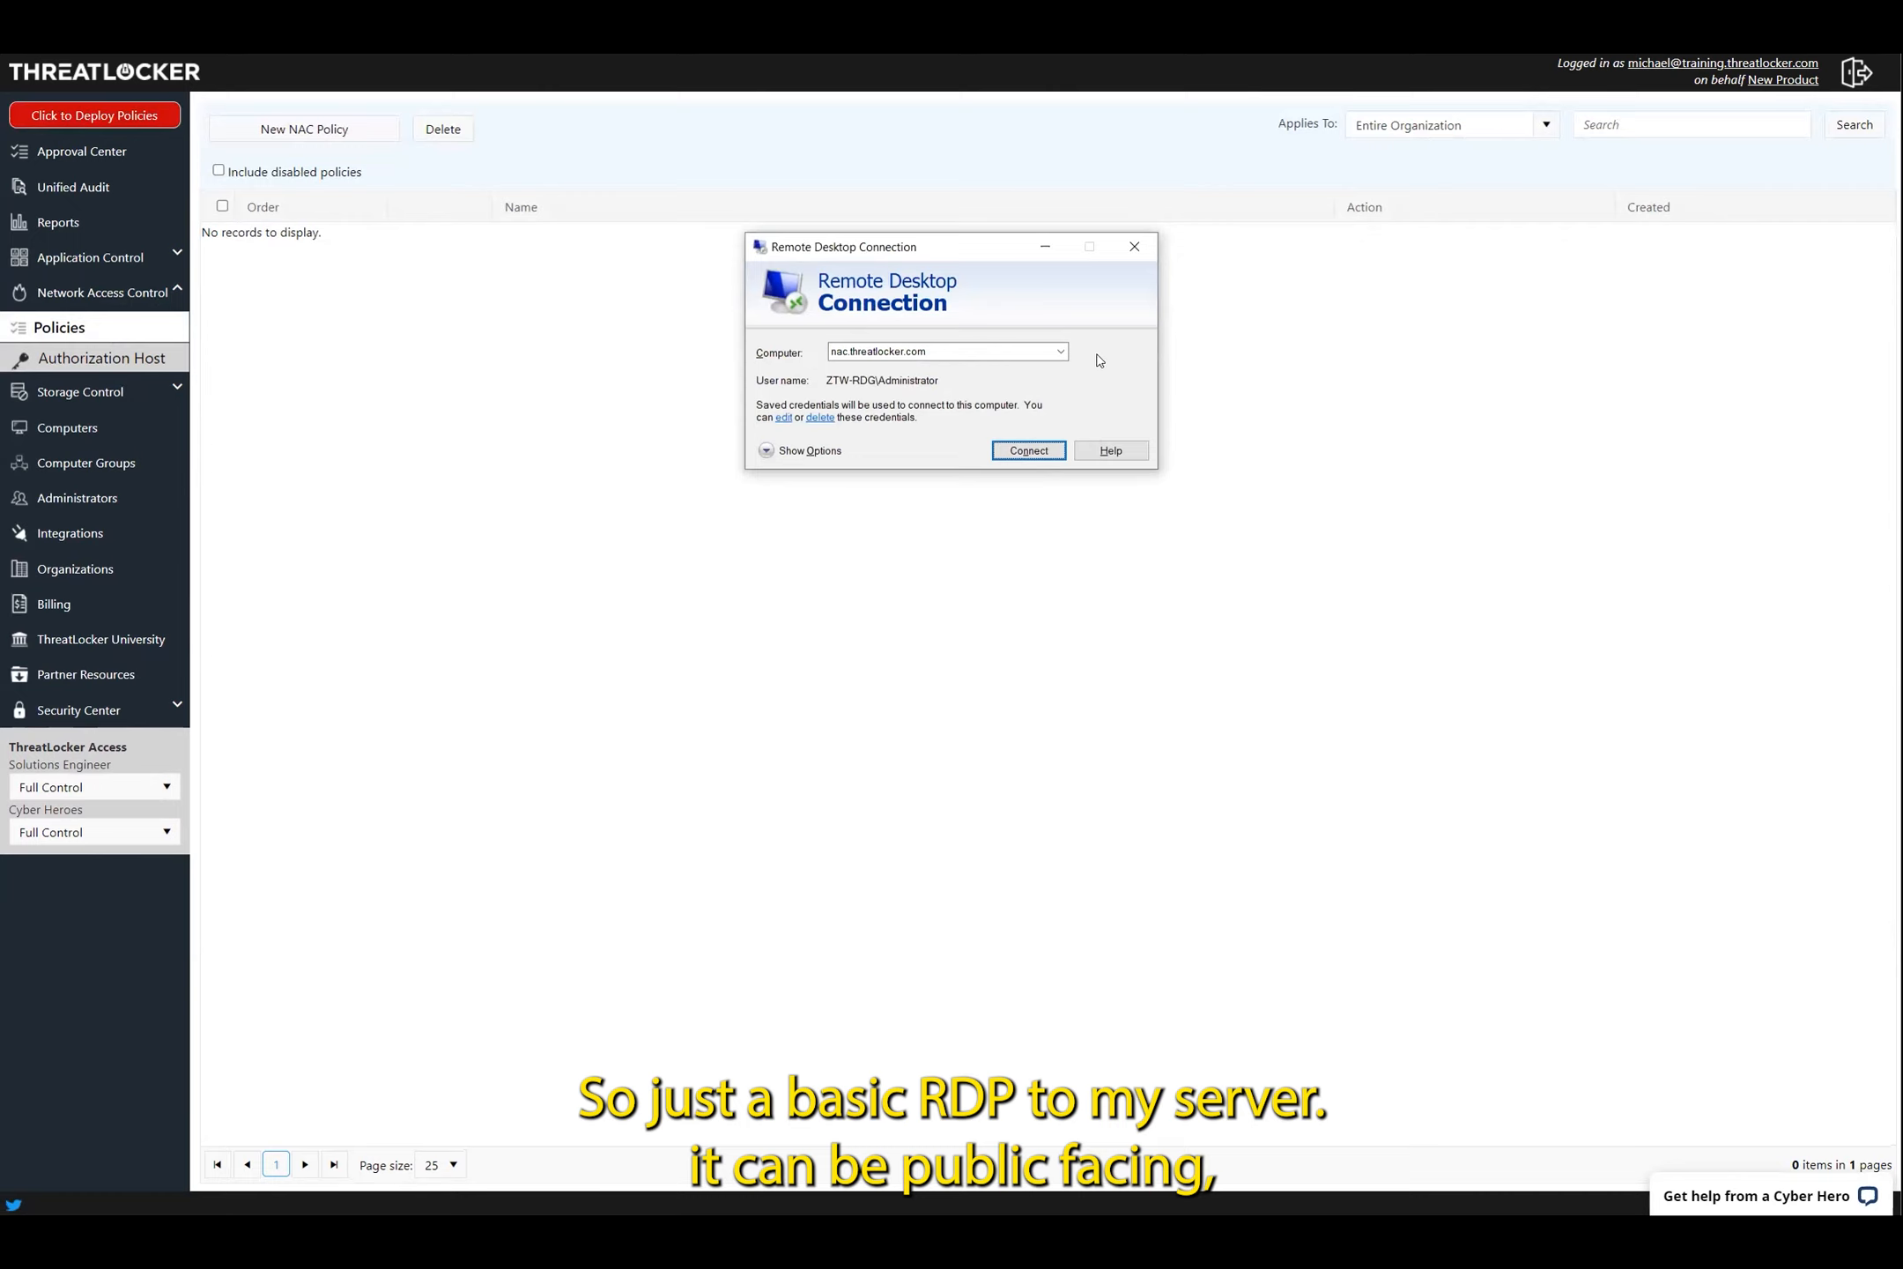
Try connecting to nac.threatlocker.com, check ZTW-RDG in Computers, and dismiss the can't-connect error
double_click(964, 346)
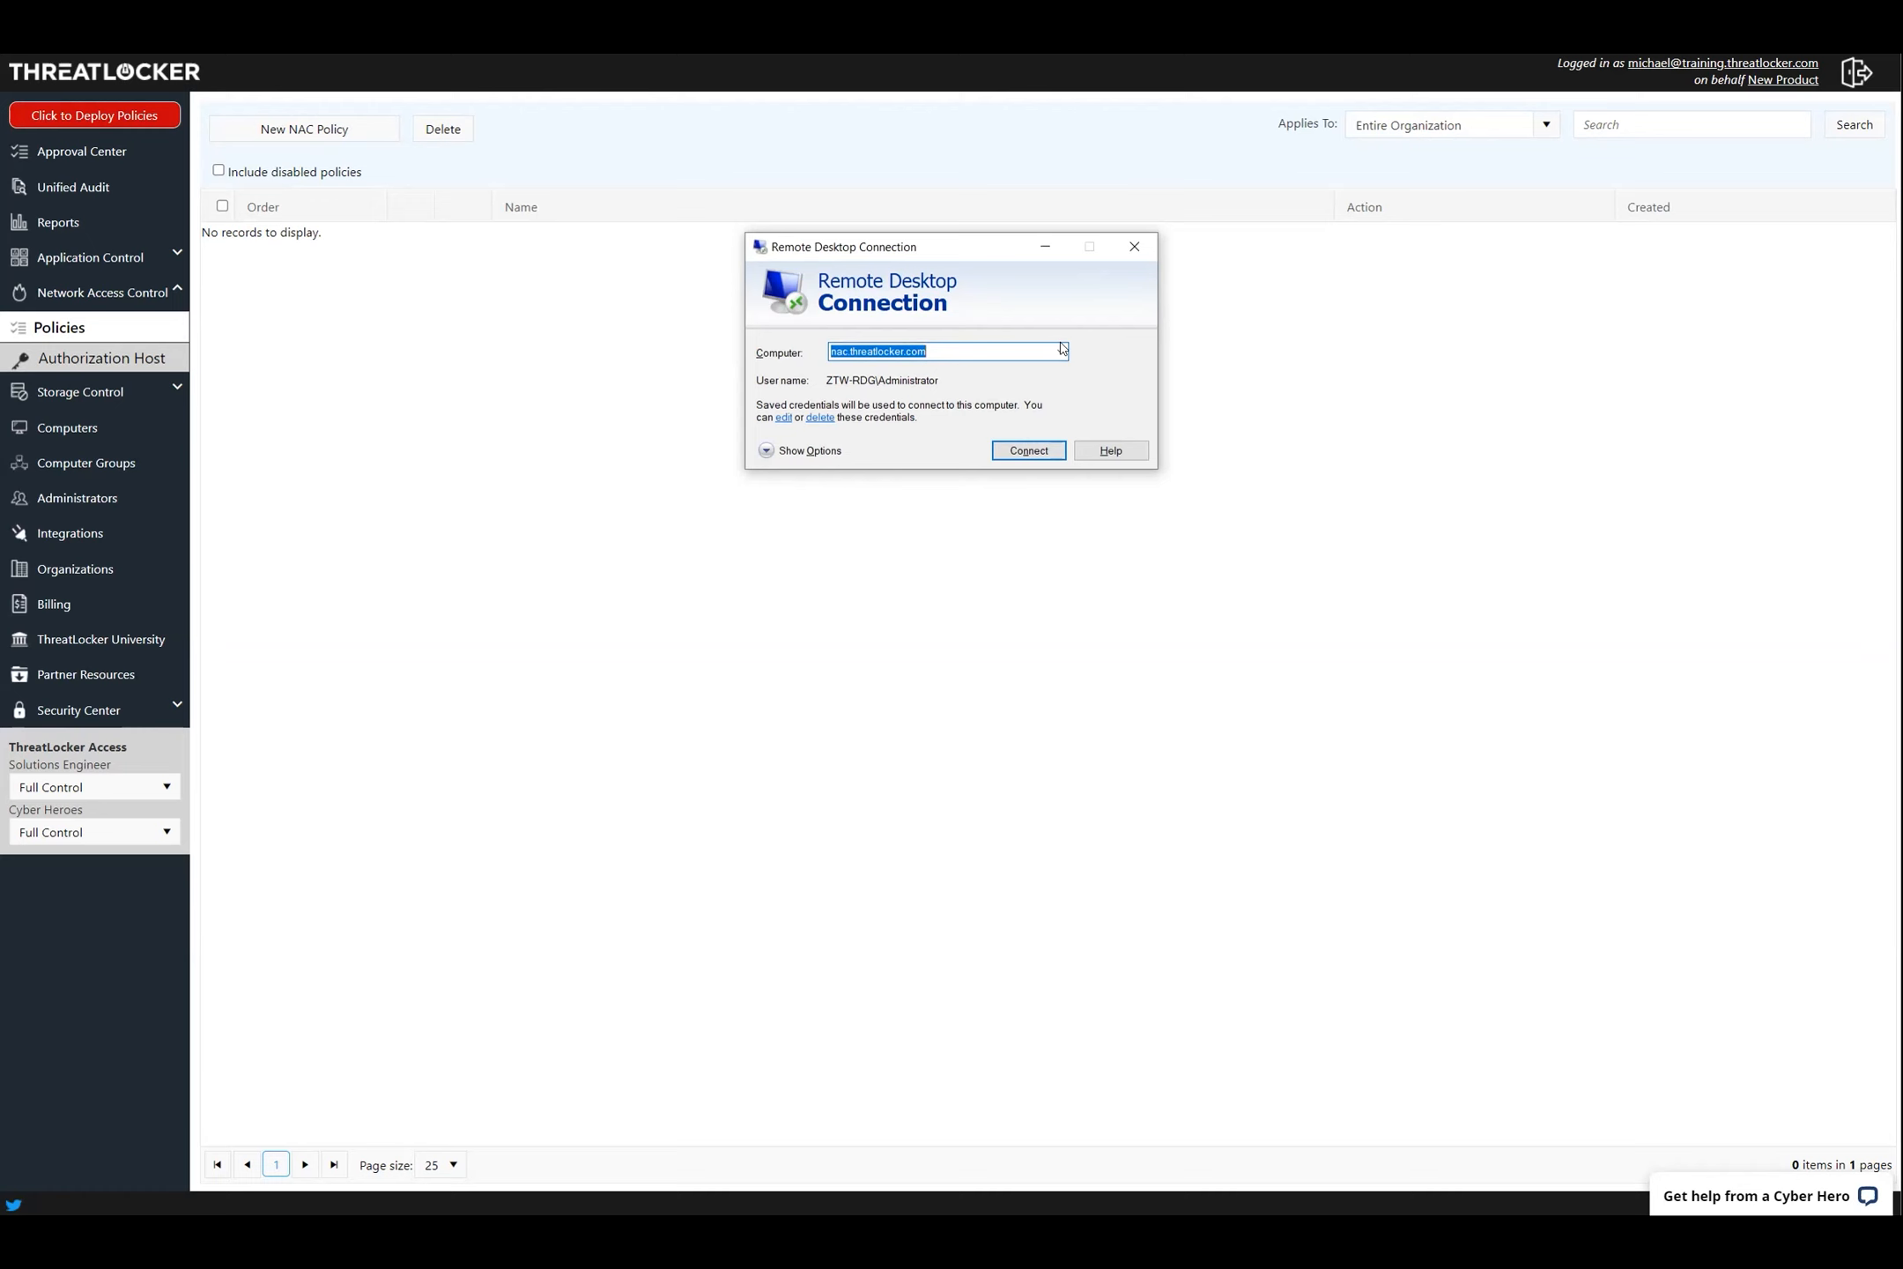
click(1028, 451)
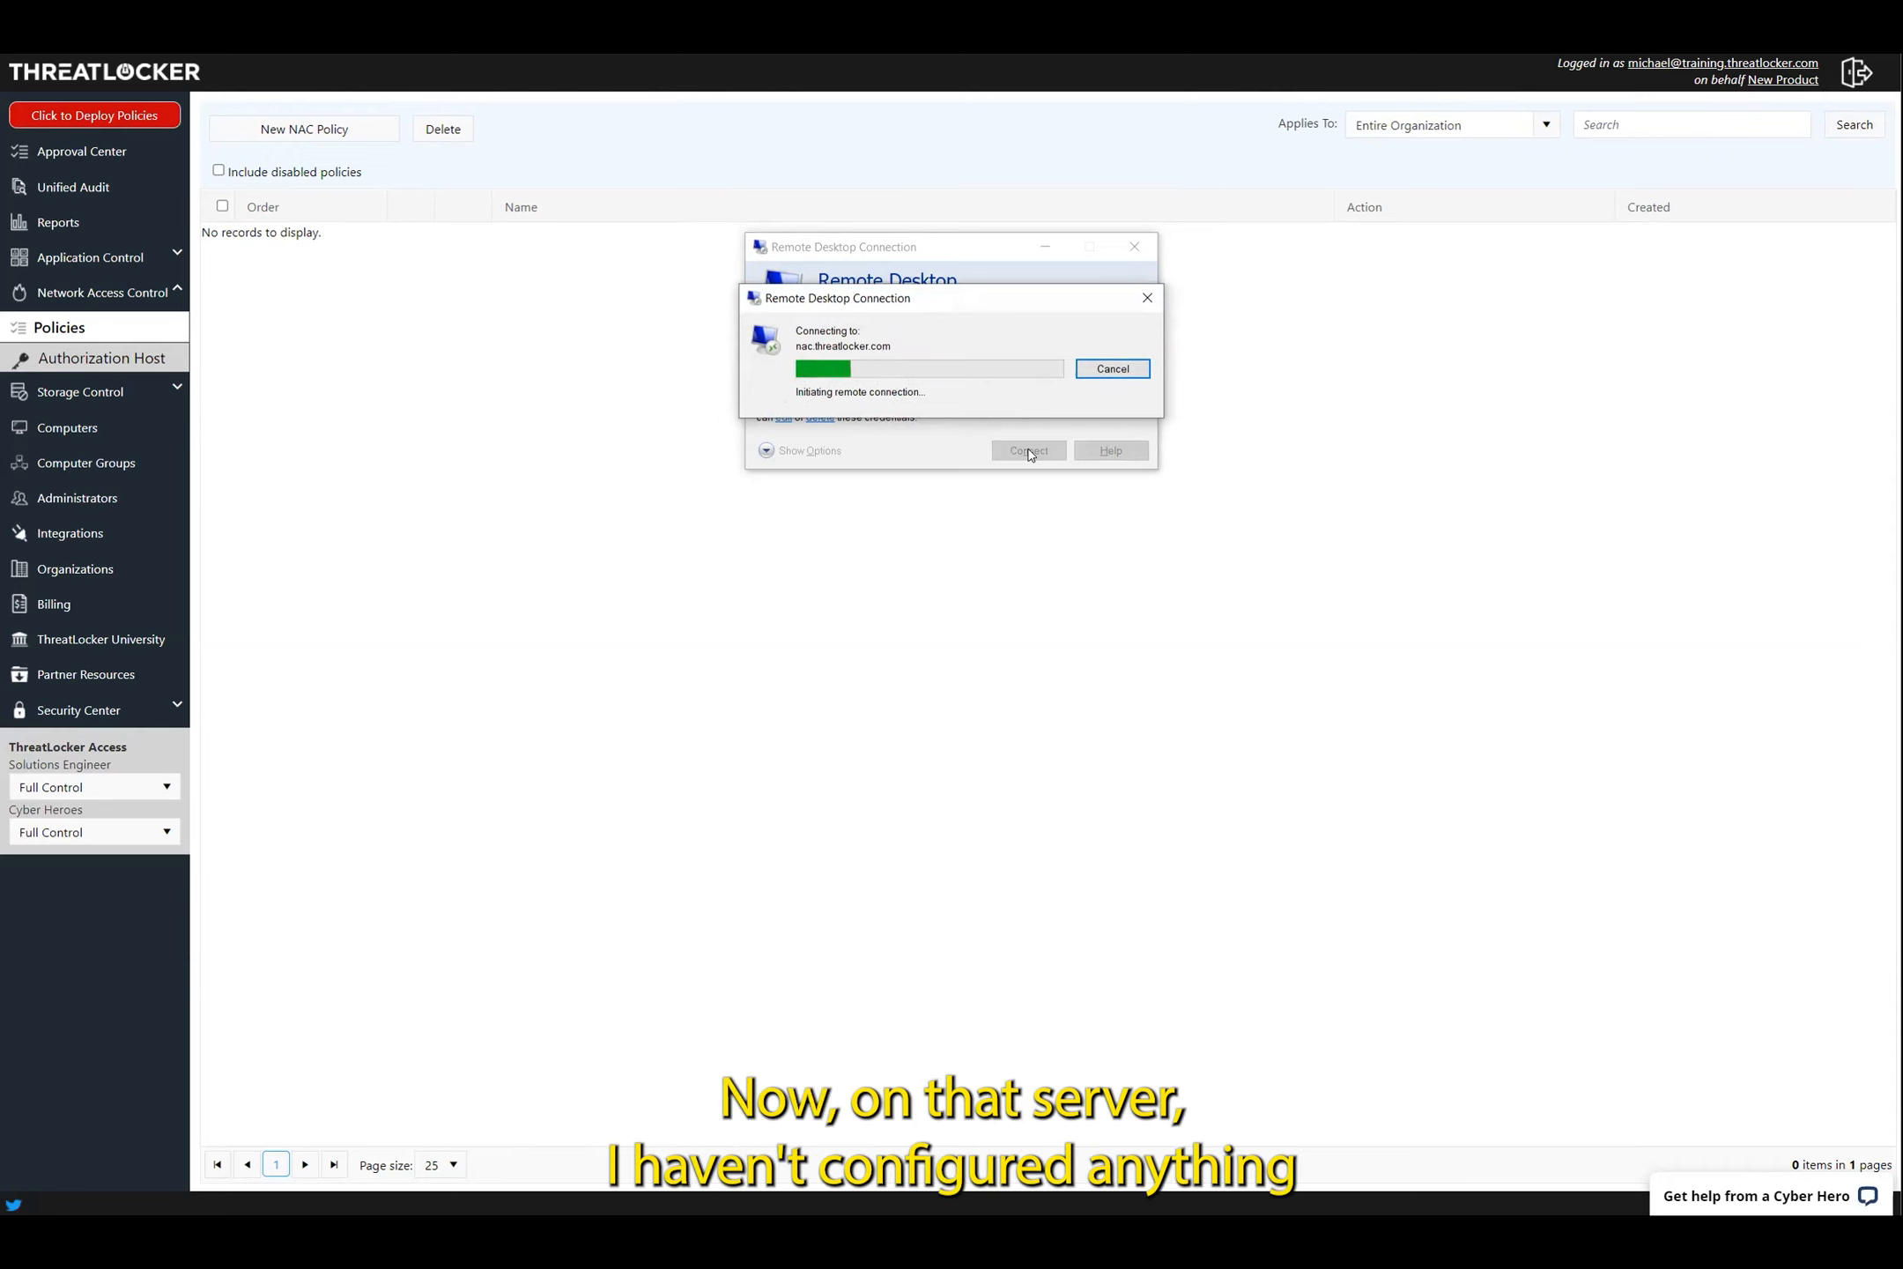
click(67, 438)
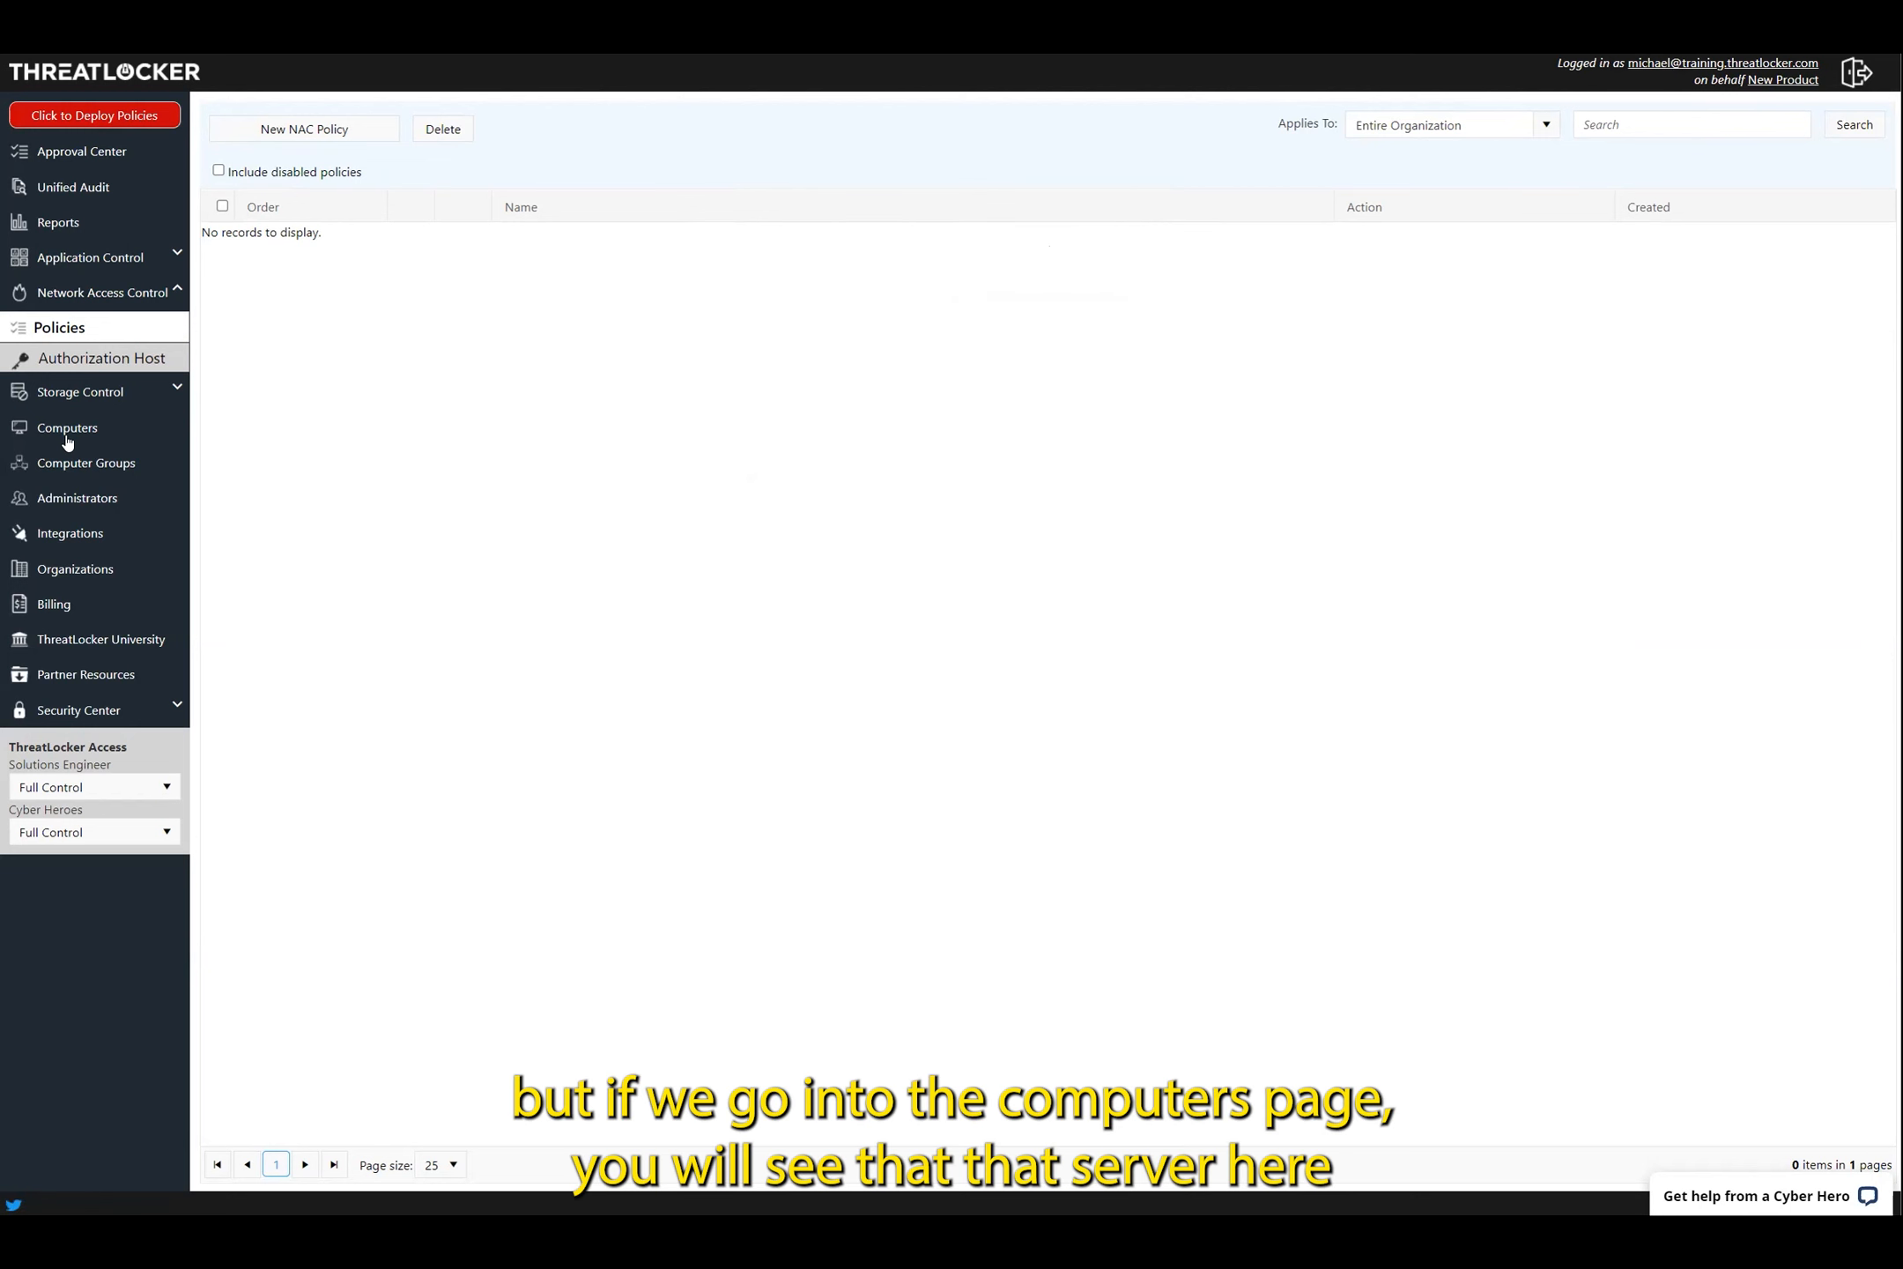
double_click(641, 381)
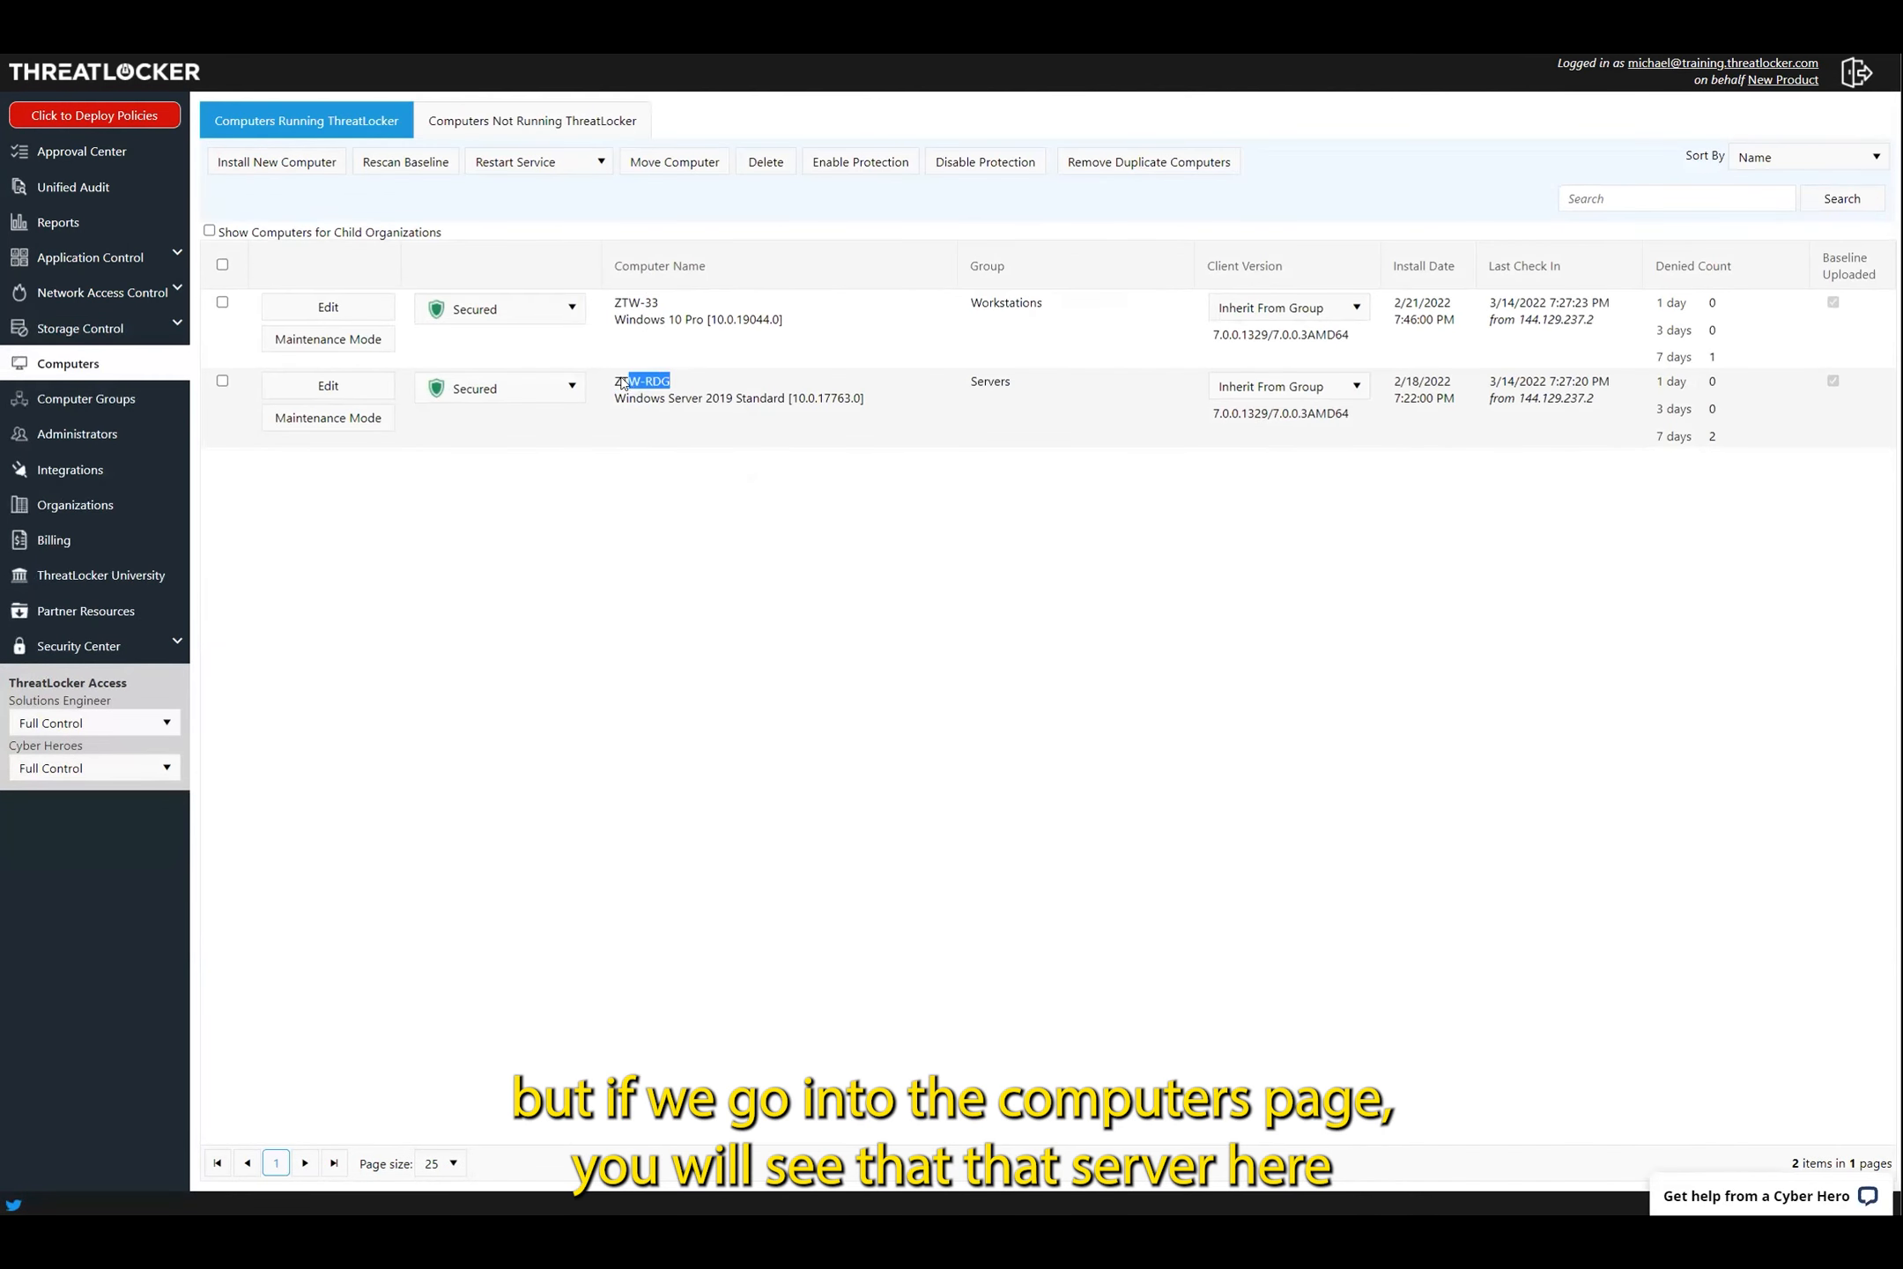
click(952, 443)
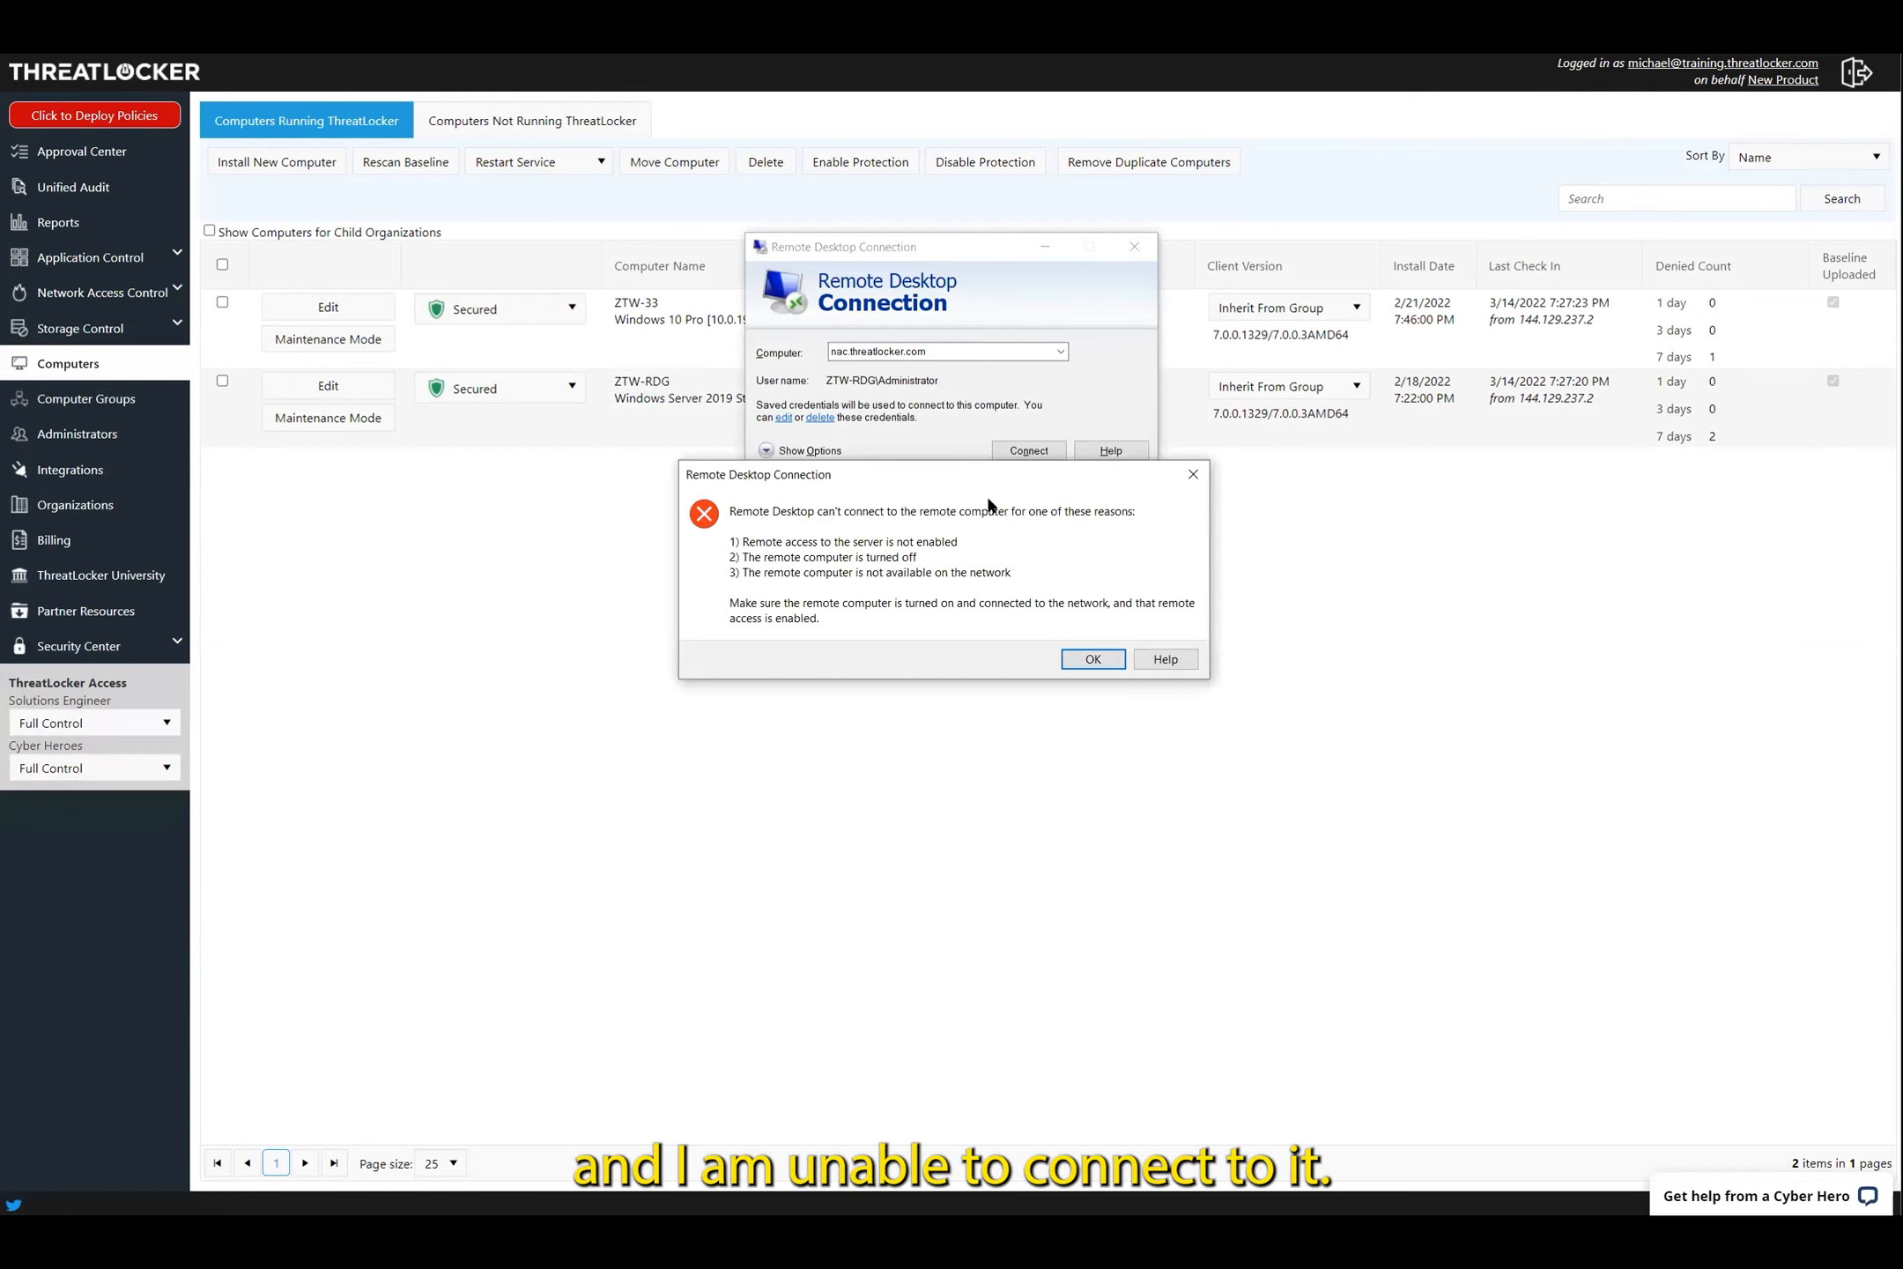
click(1094, 661)
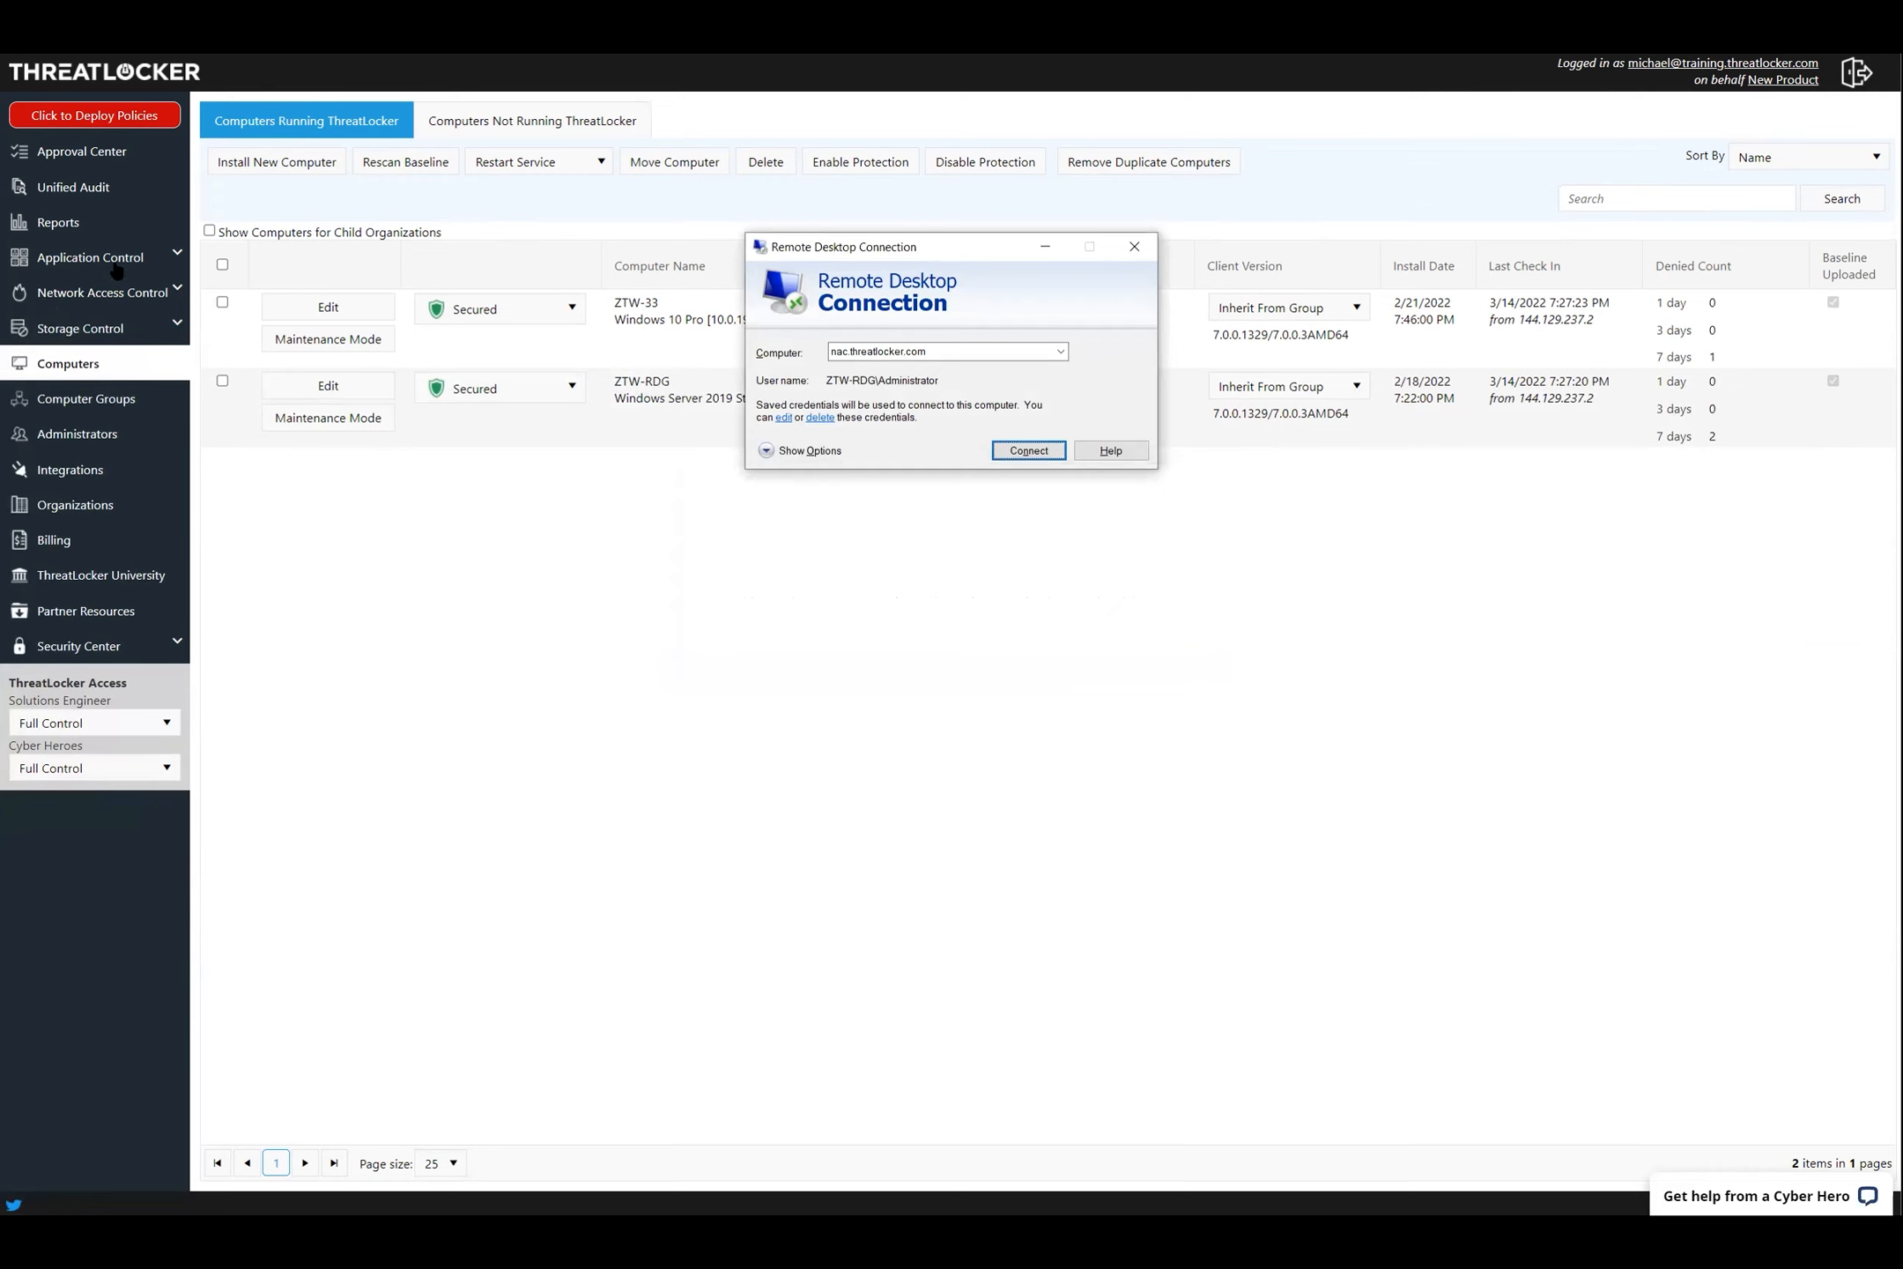
click(155, 295)
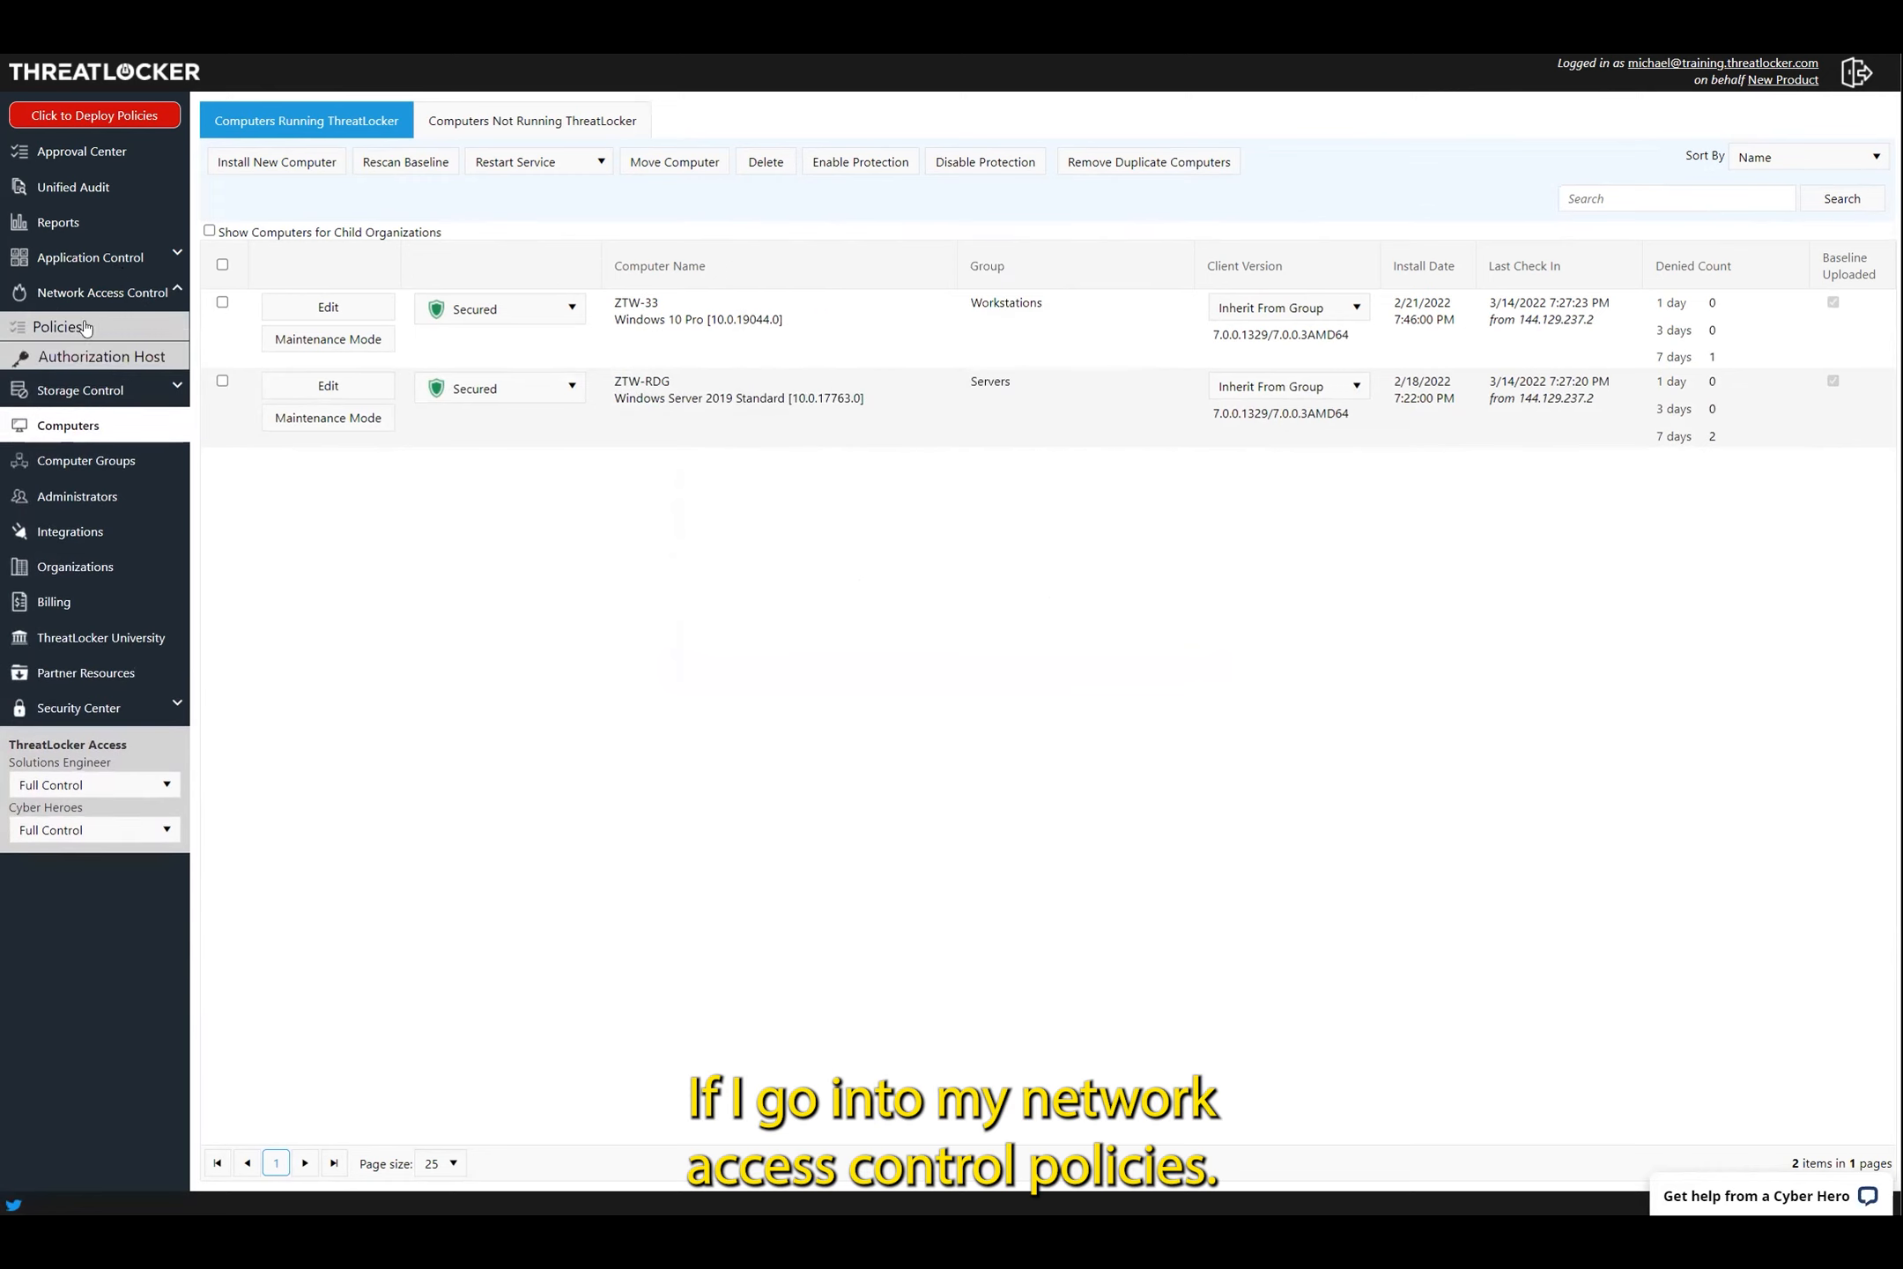
Create a new NAC policy named 'RDP Access'
click(126, 330)
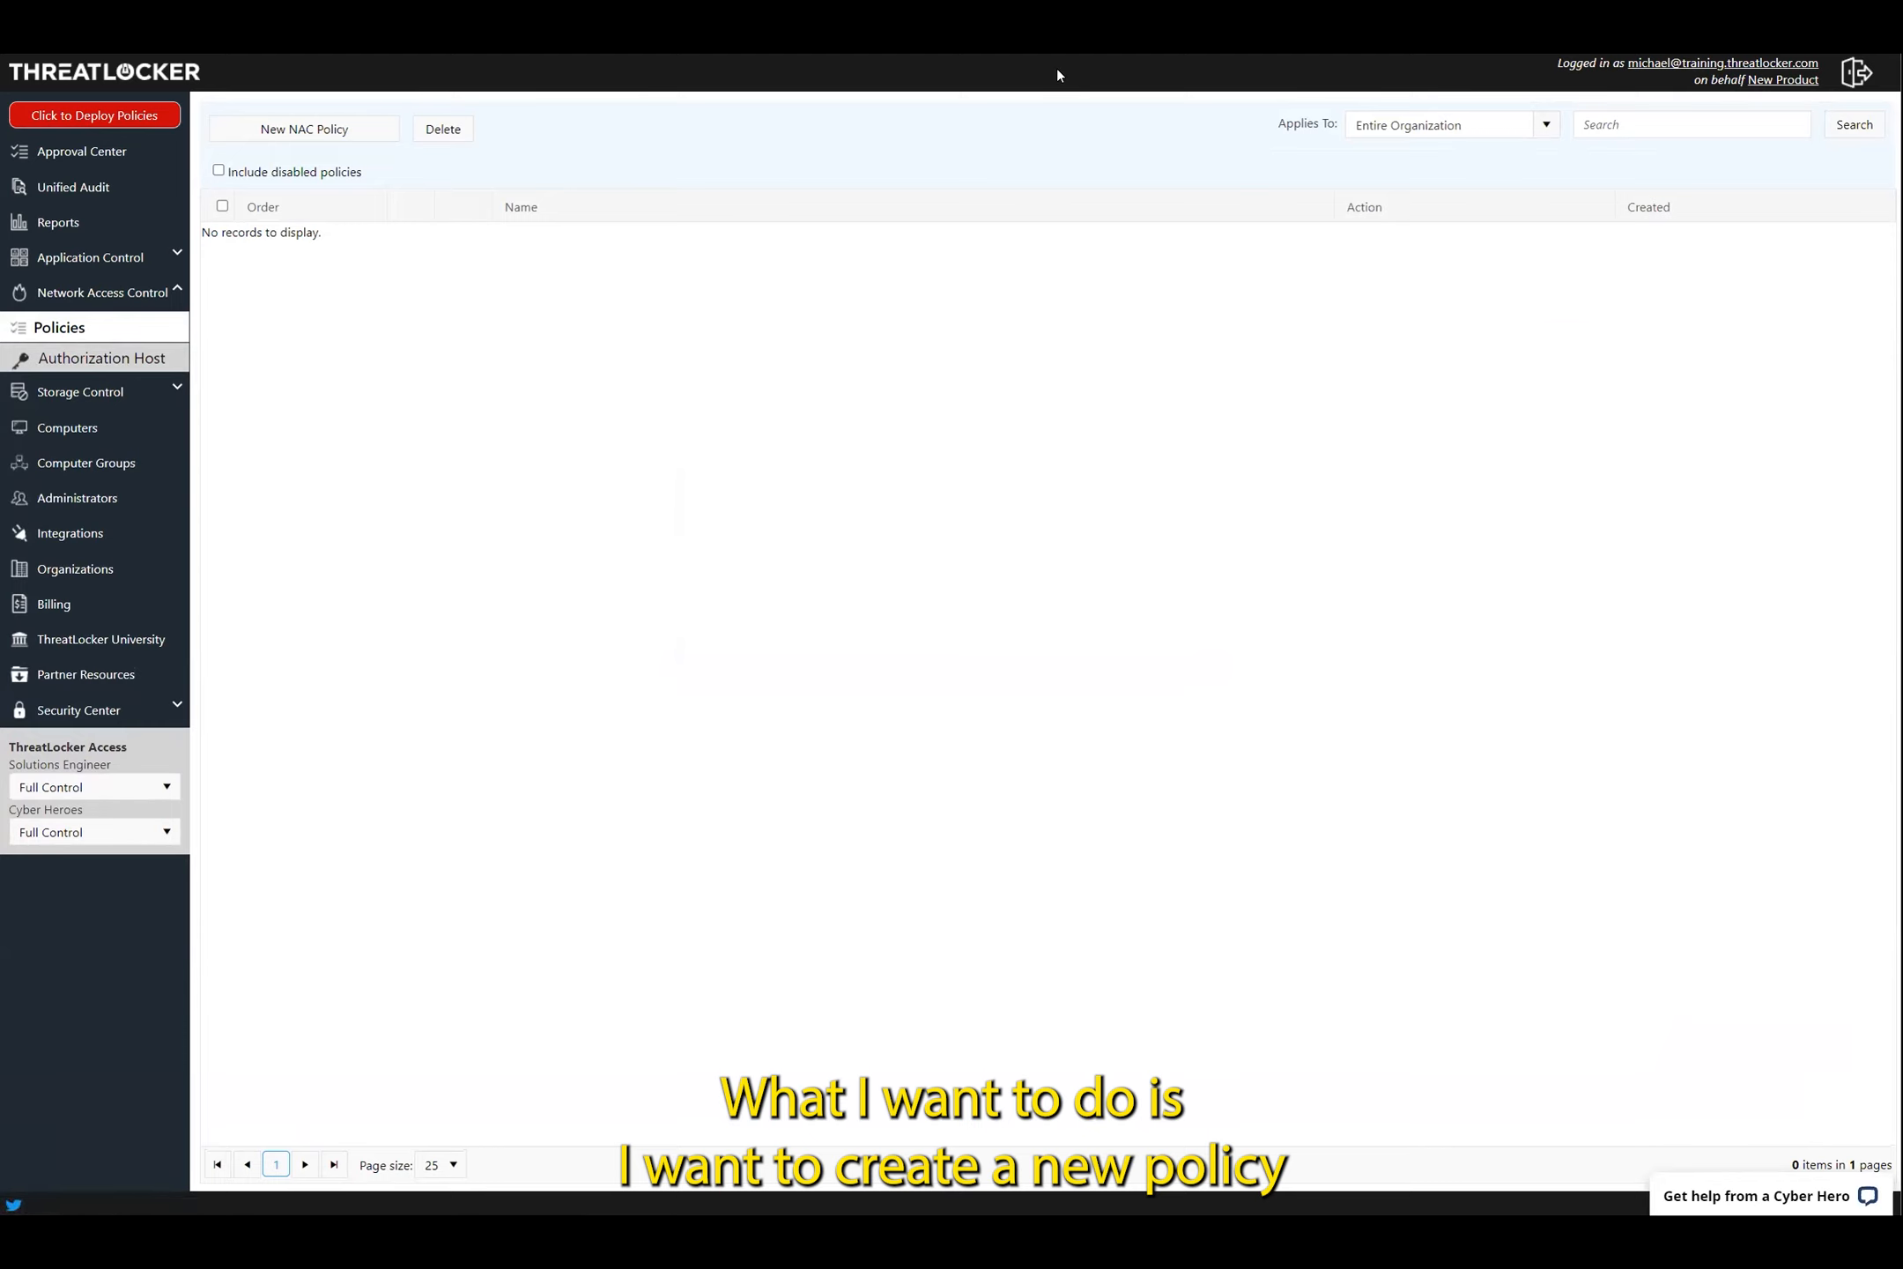
click(349, 129)
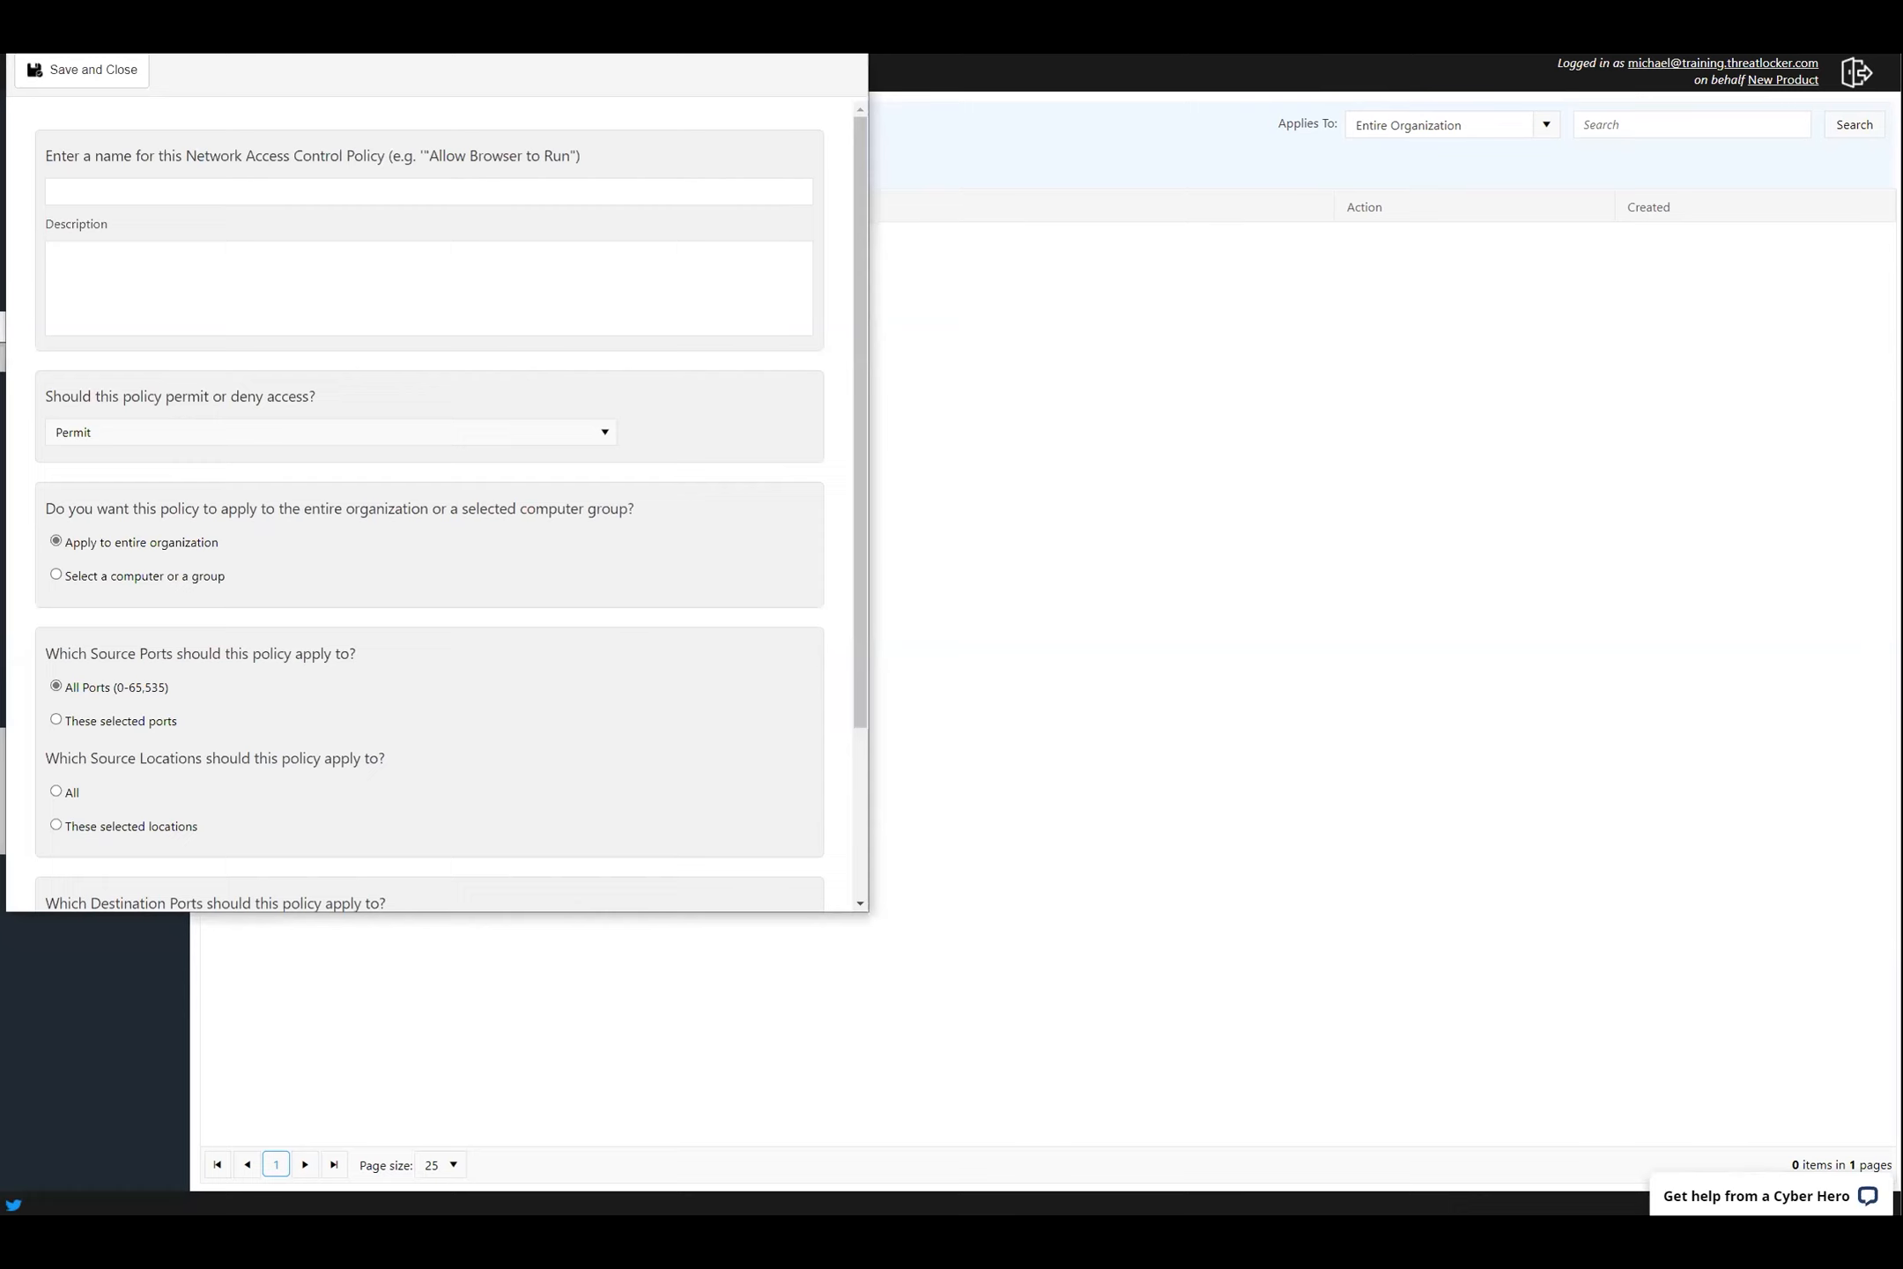
click(344, 190)
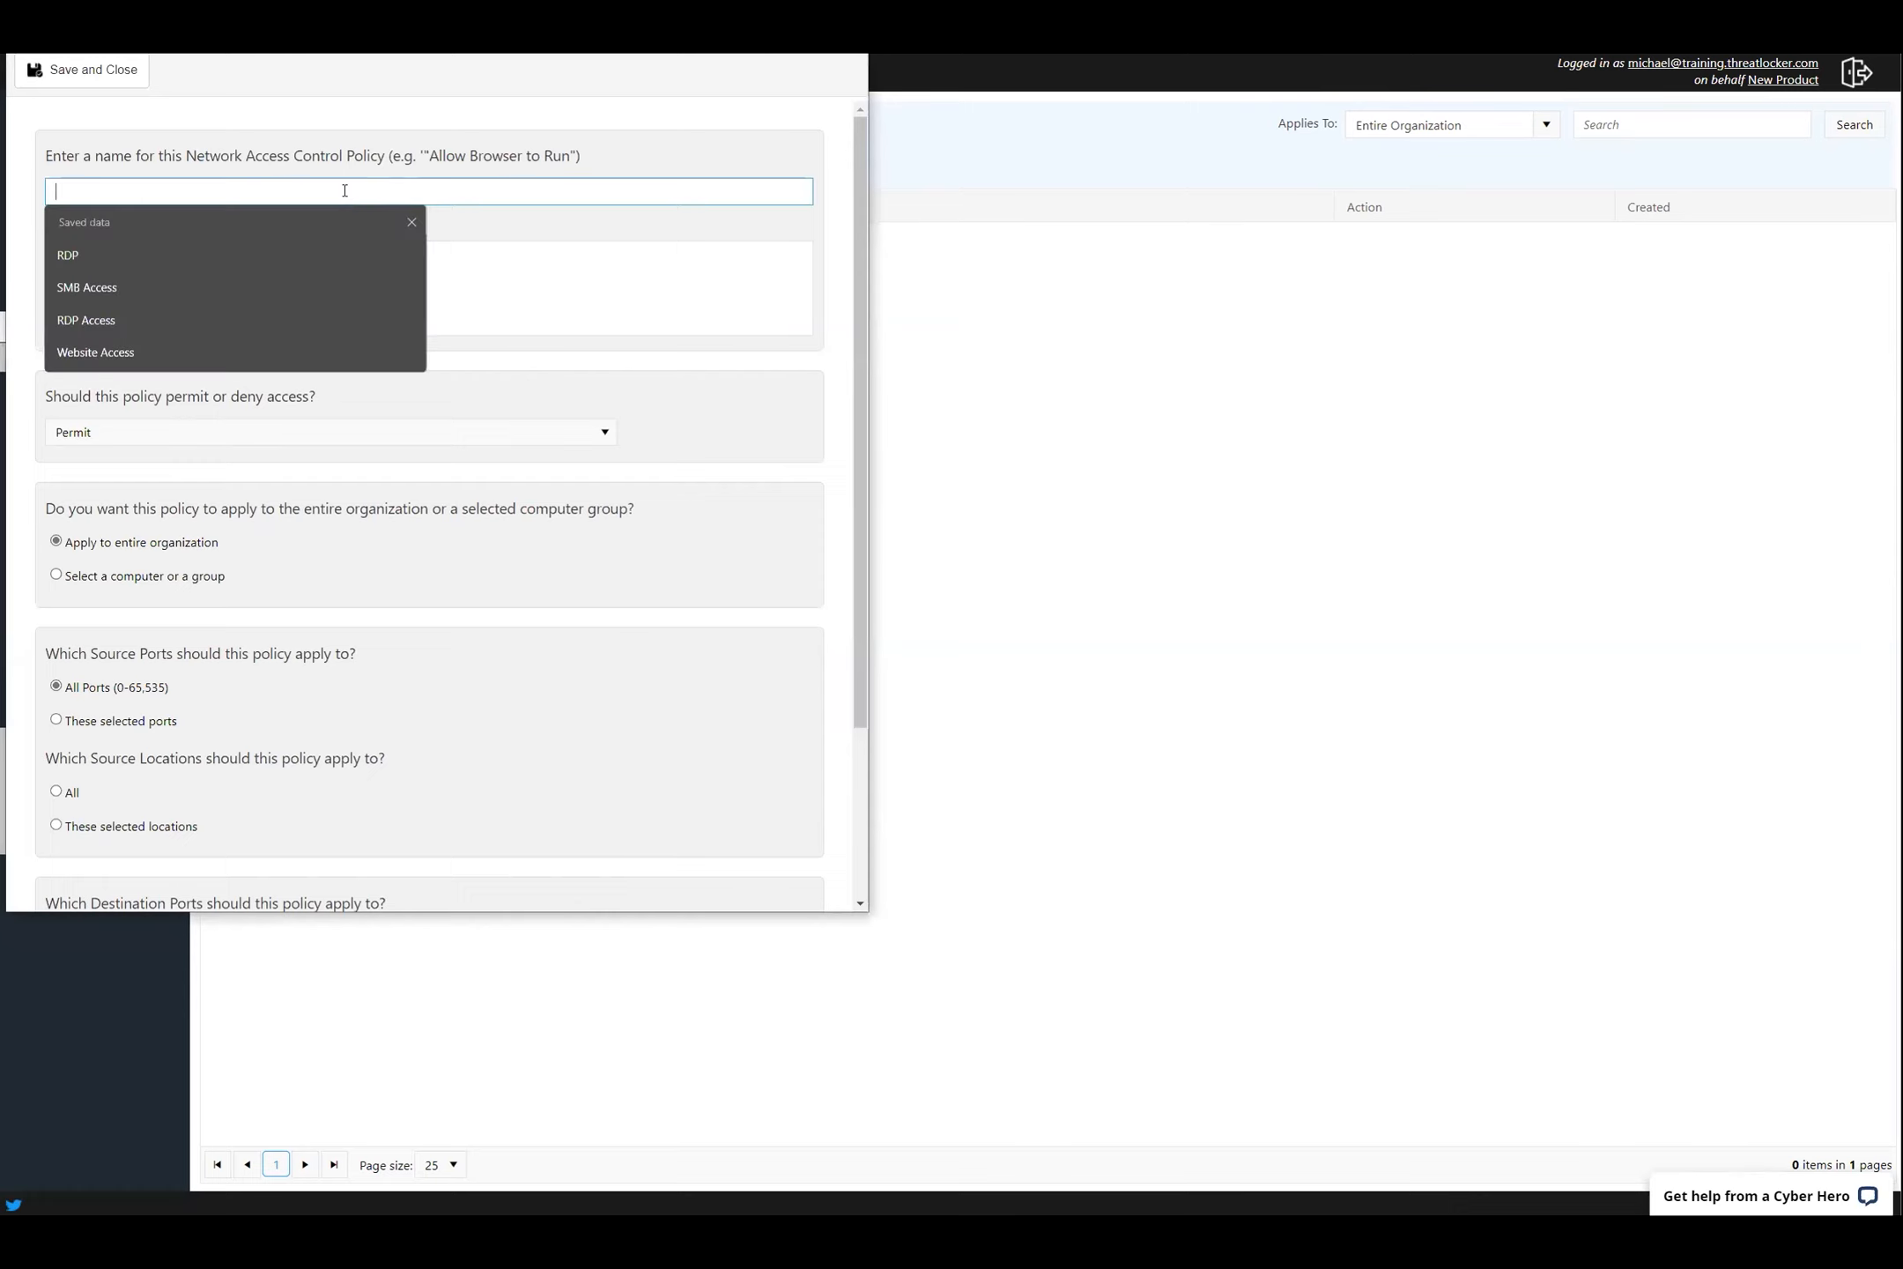
text(RDP Access)
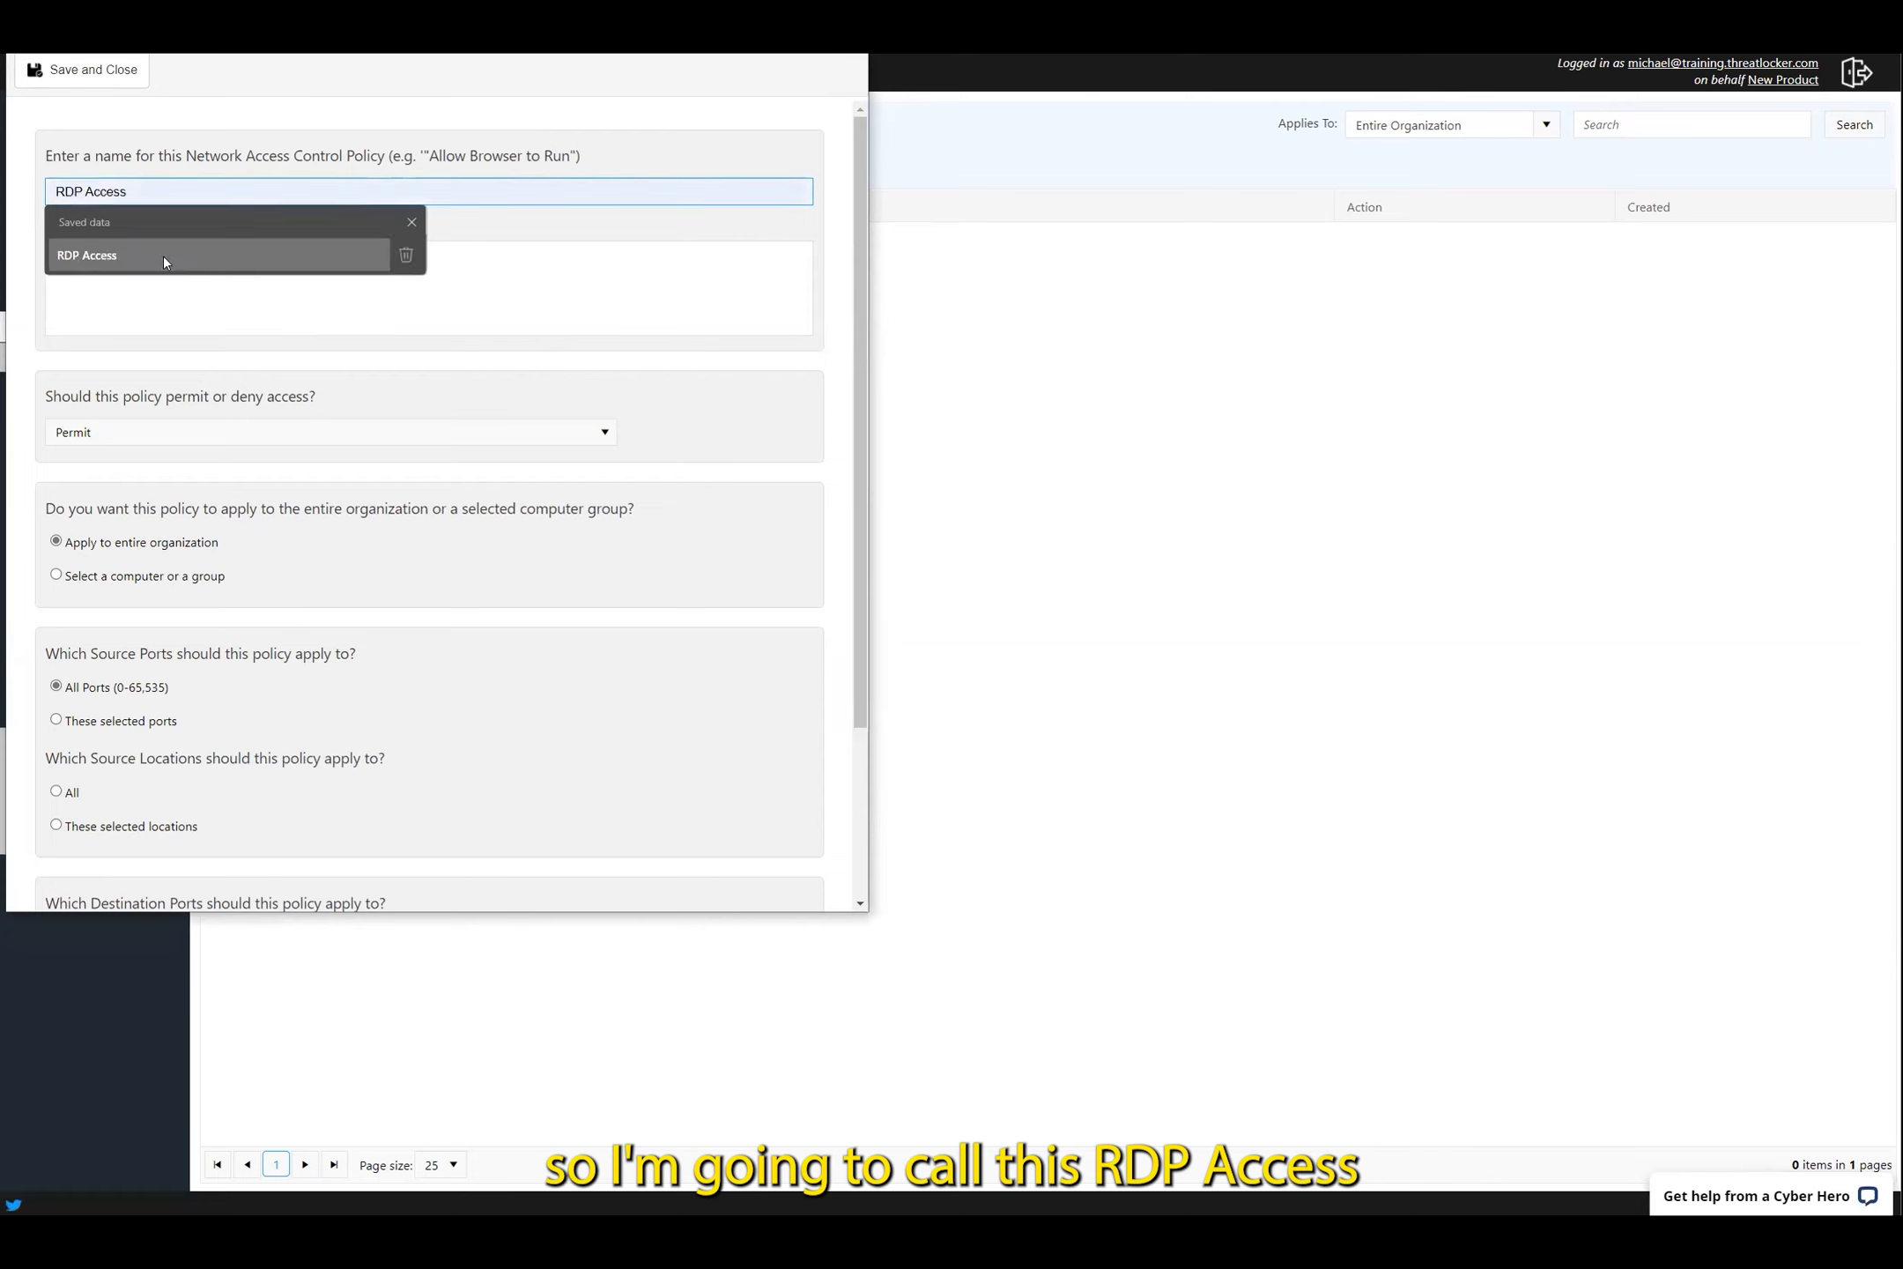
click(164, 255)
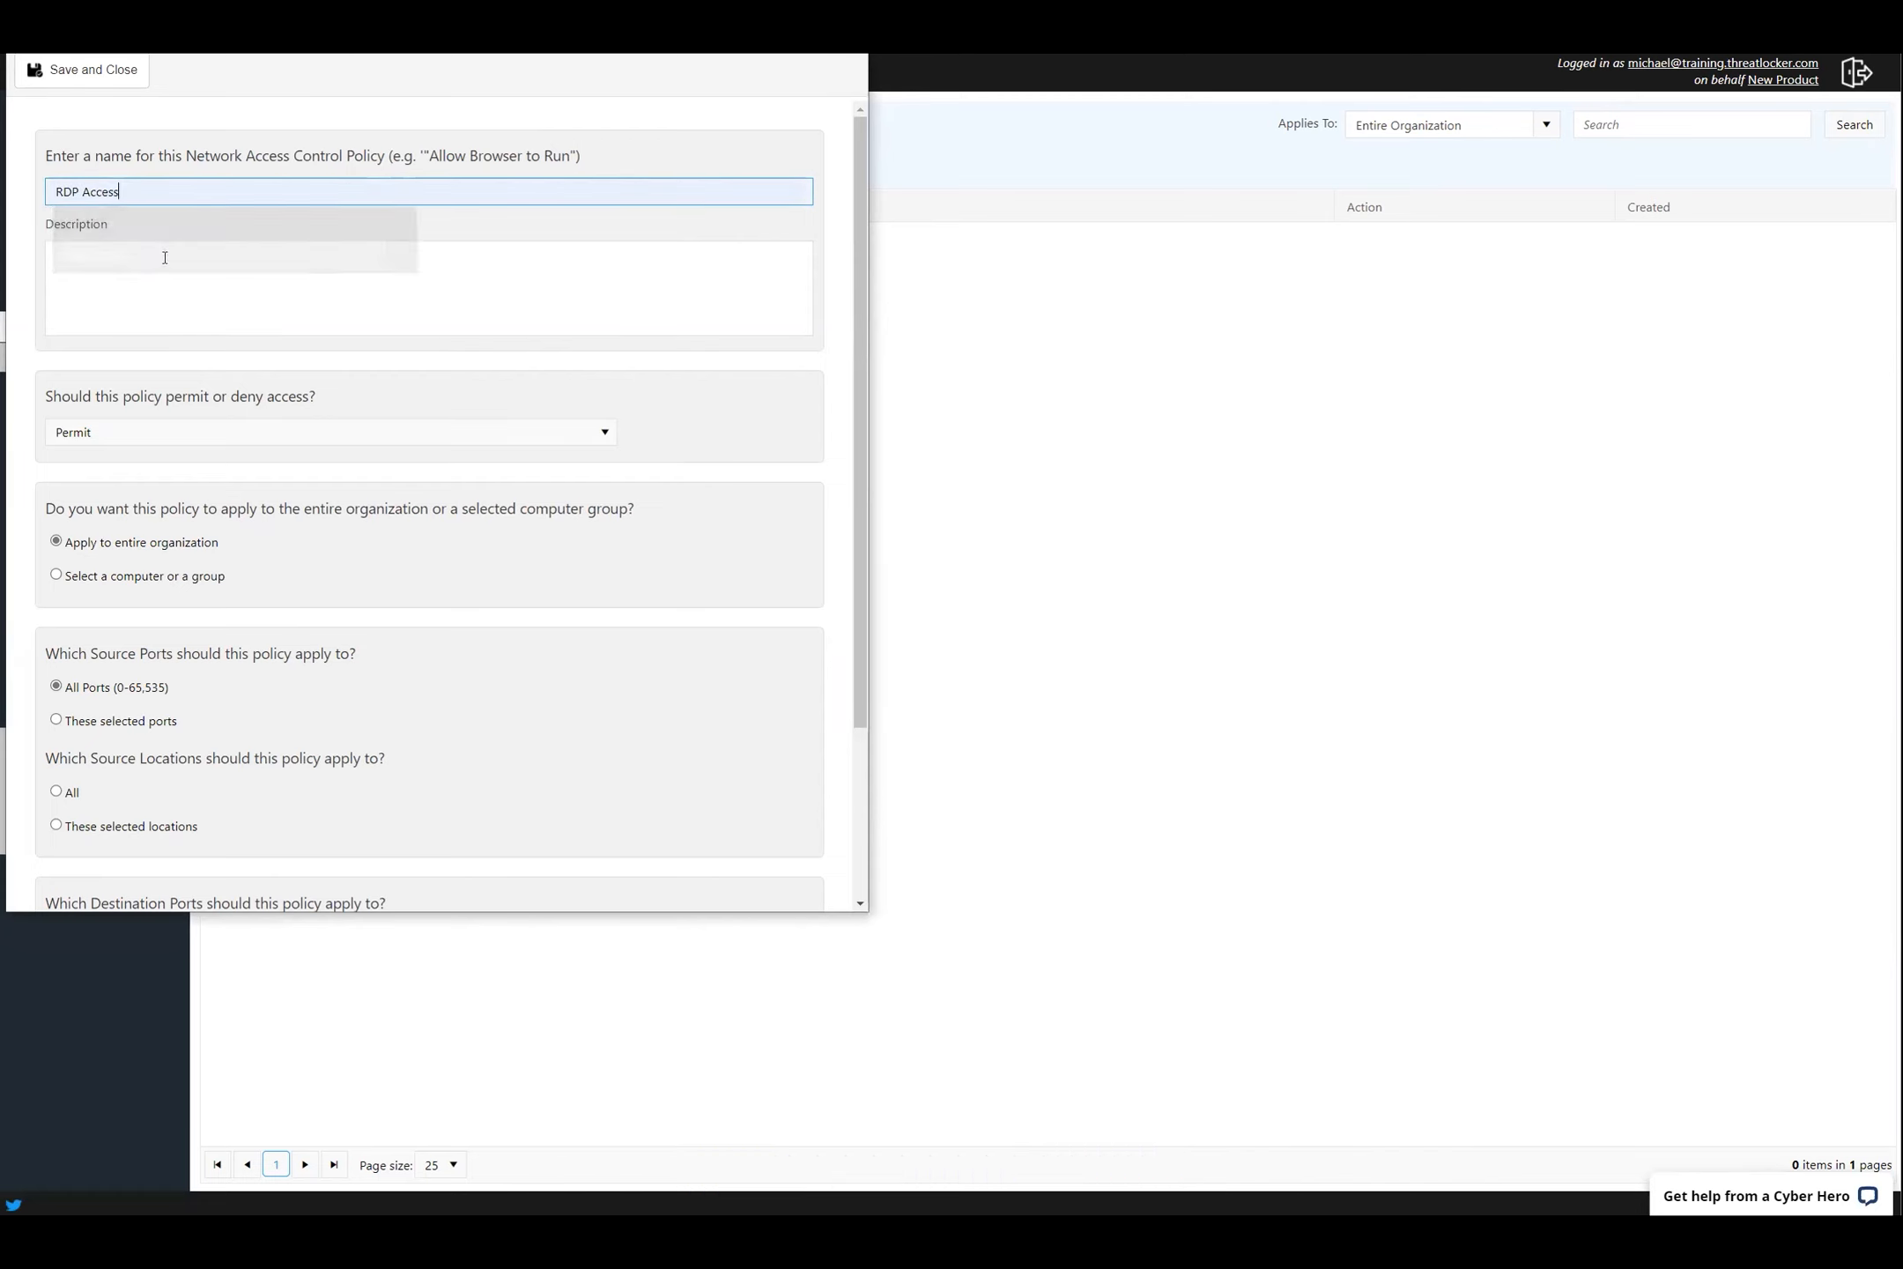
Apply the policy to the ZTW-RDG server and restrict it to selected source locations
scroll(302, 569, down, 1)
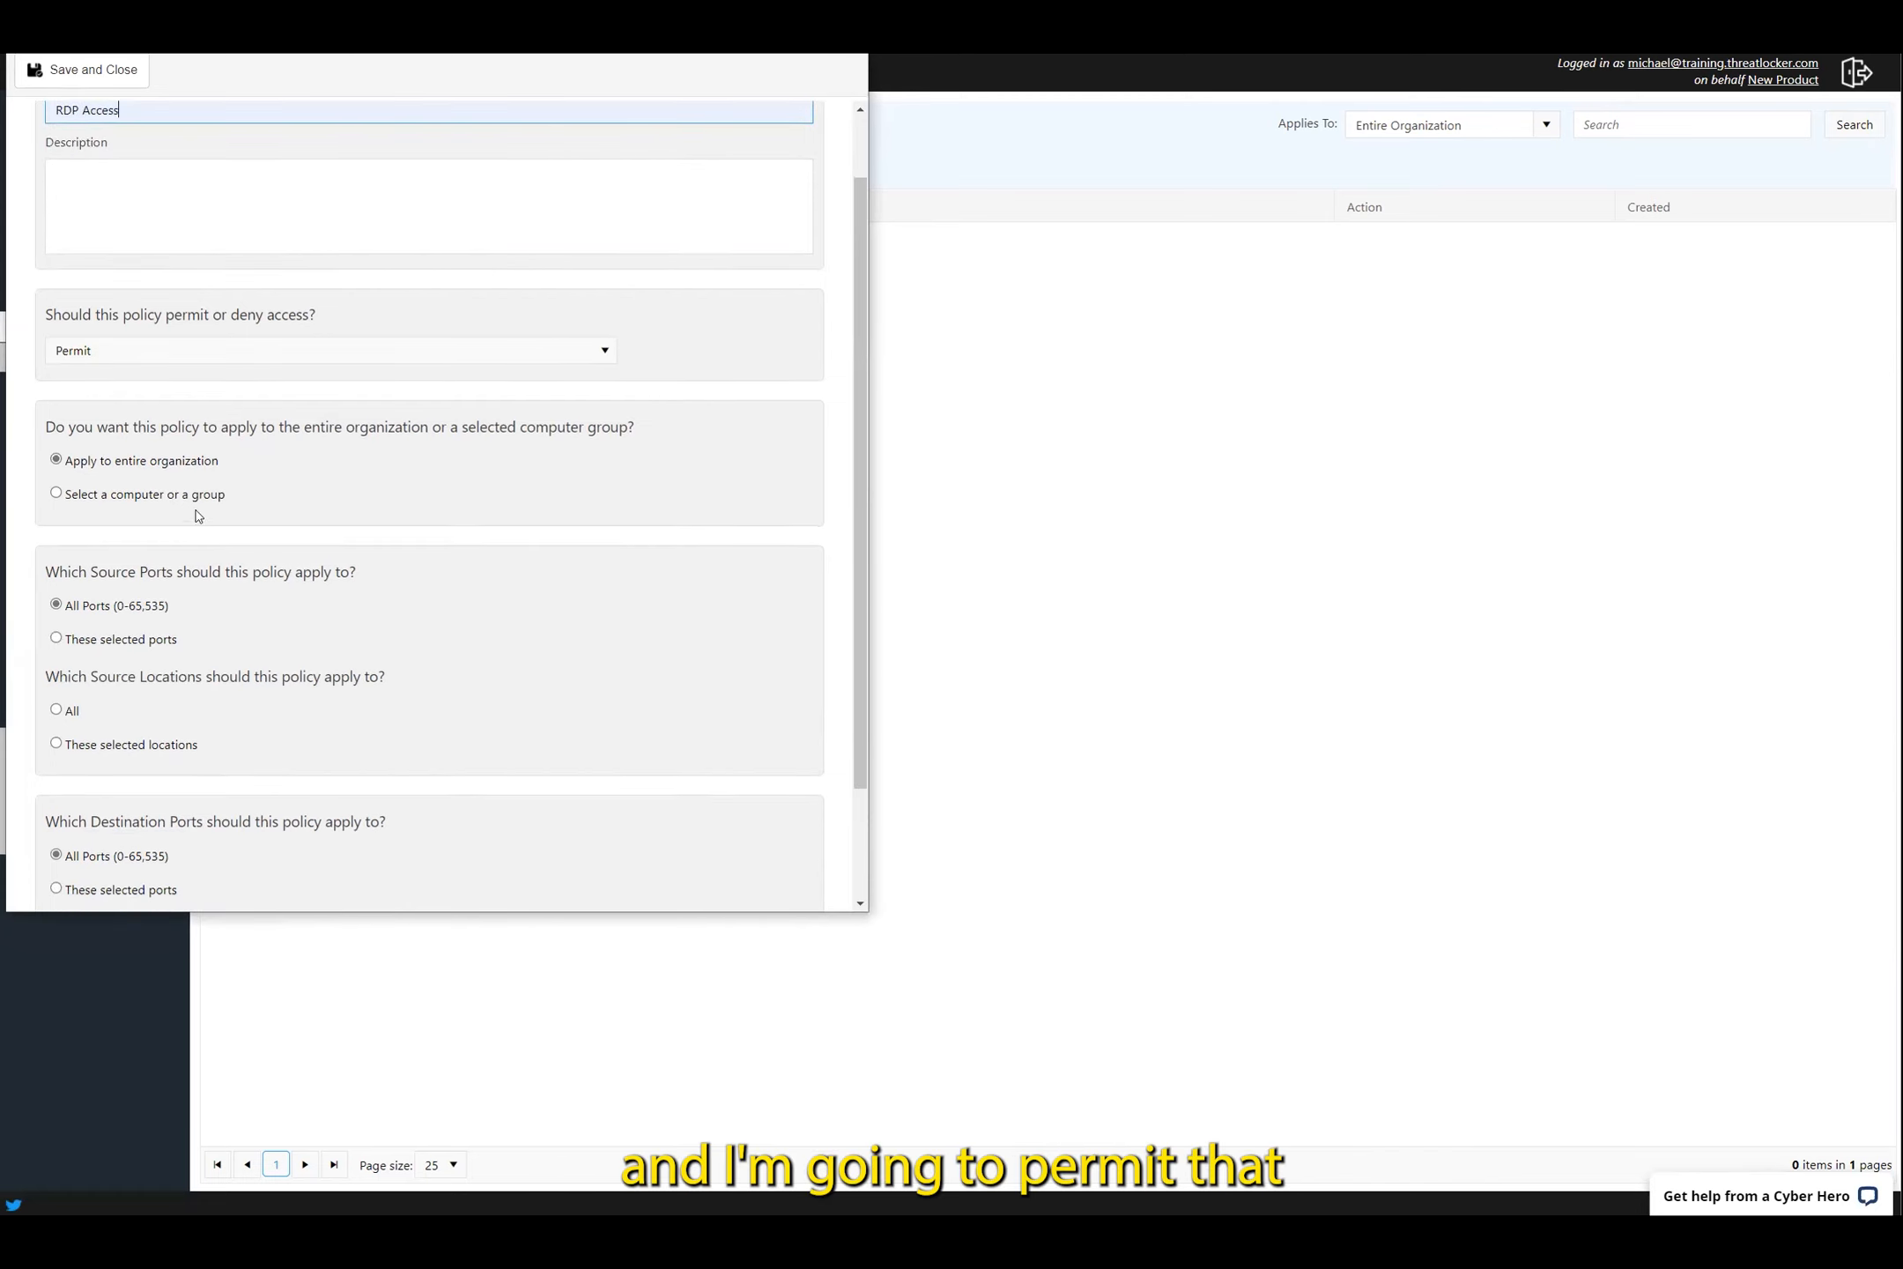
click(175, 495)
click(159, 531)
scroll(177, 723, down, 4)
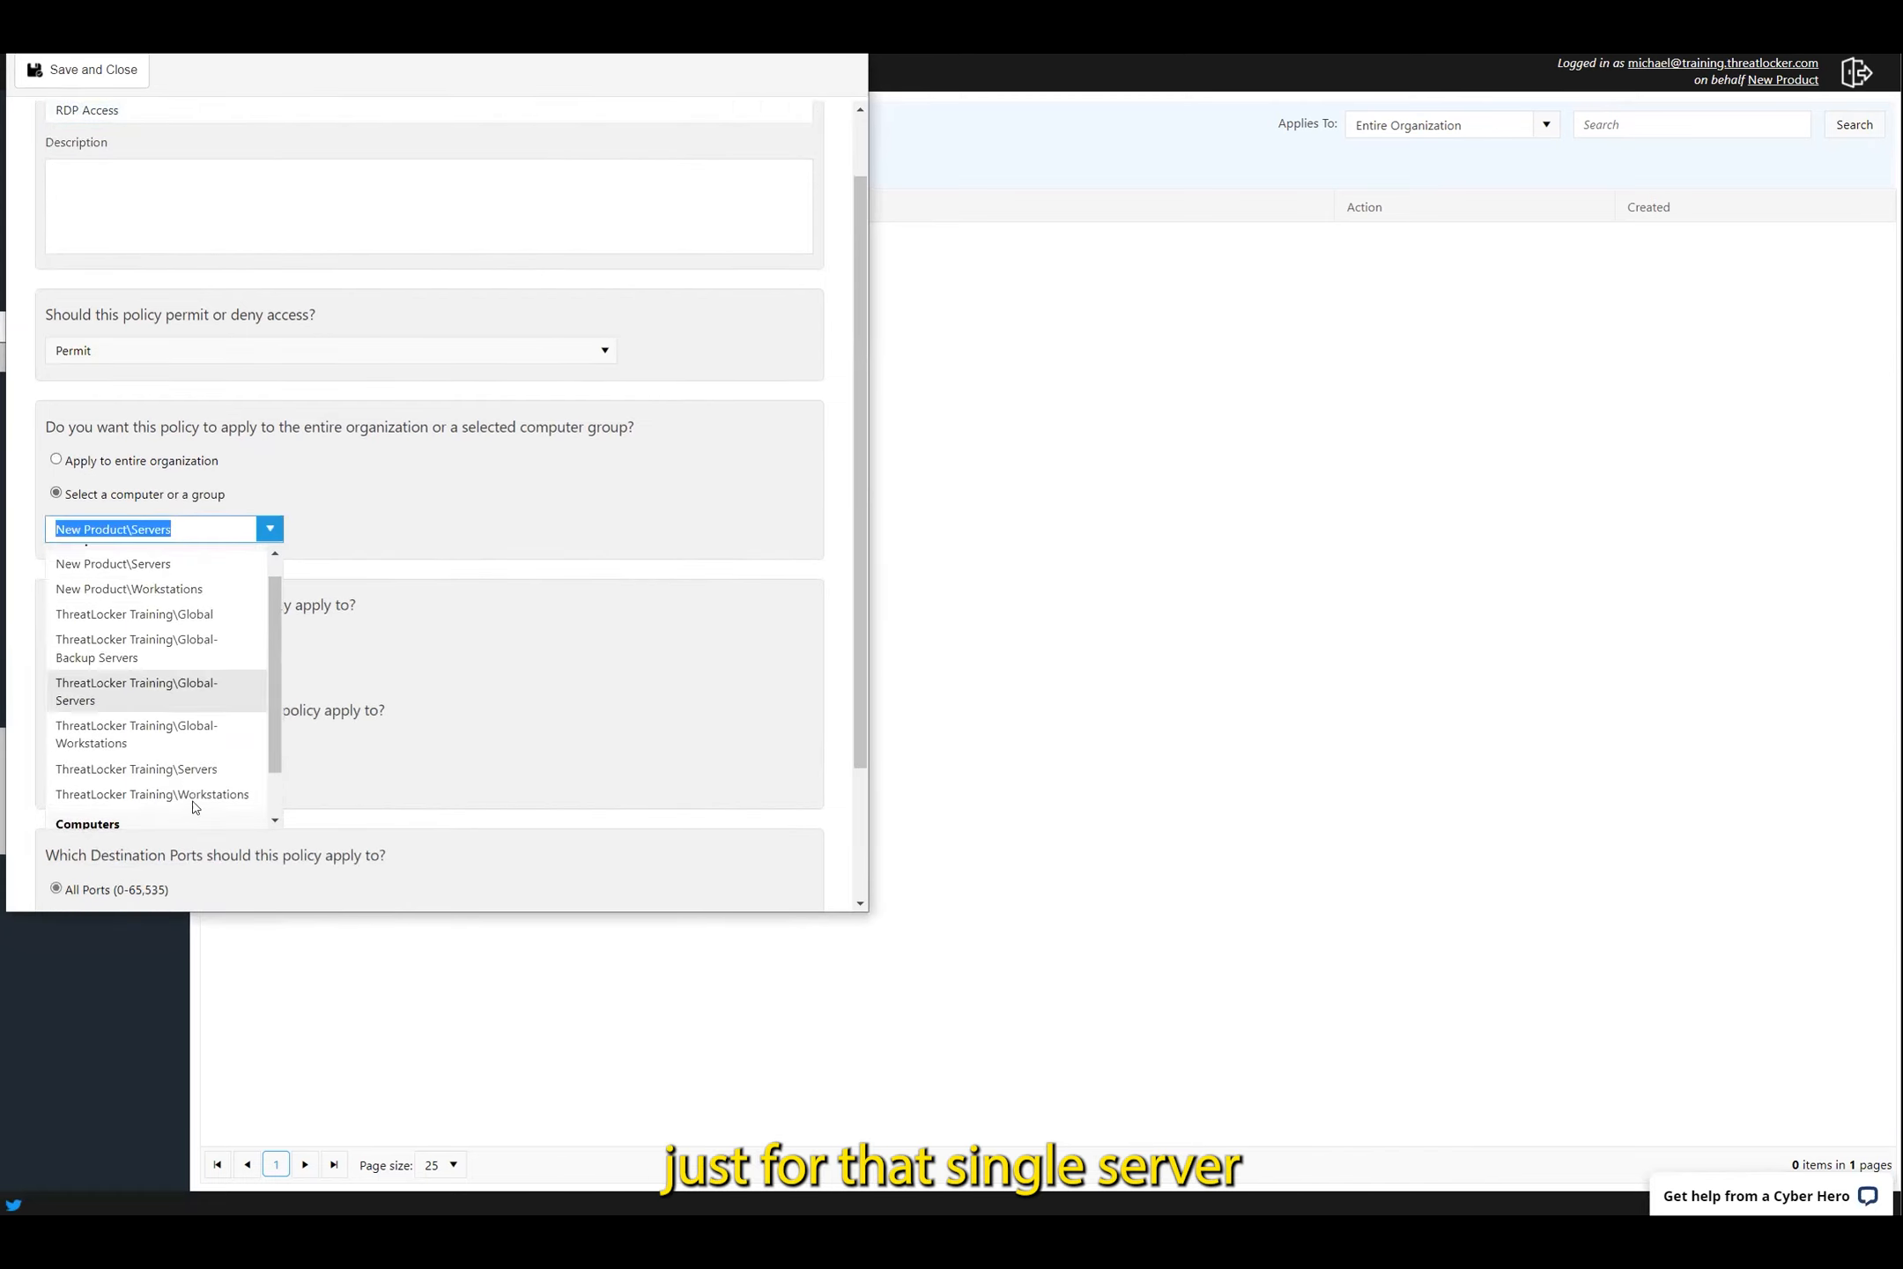
click(132, 817)
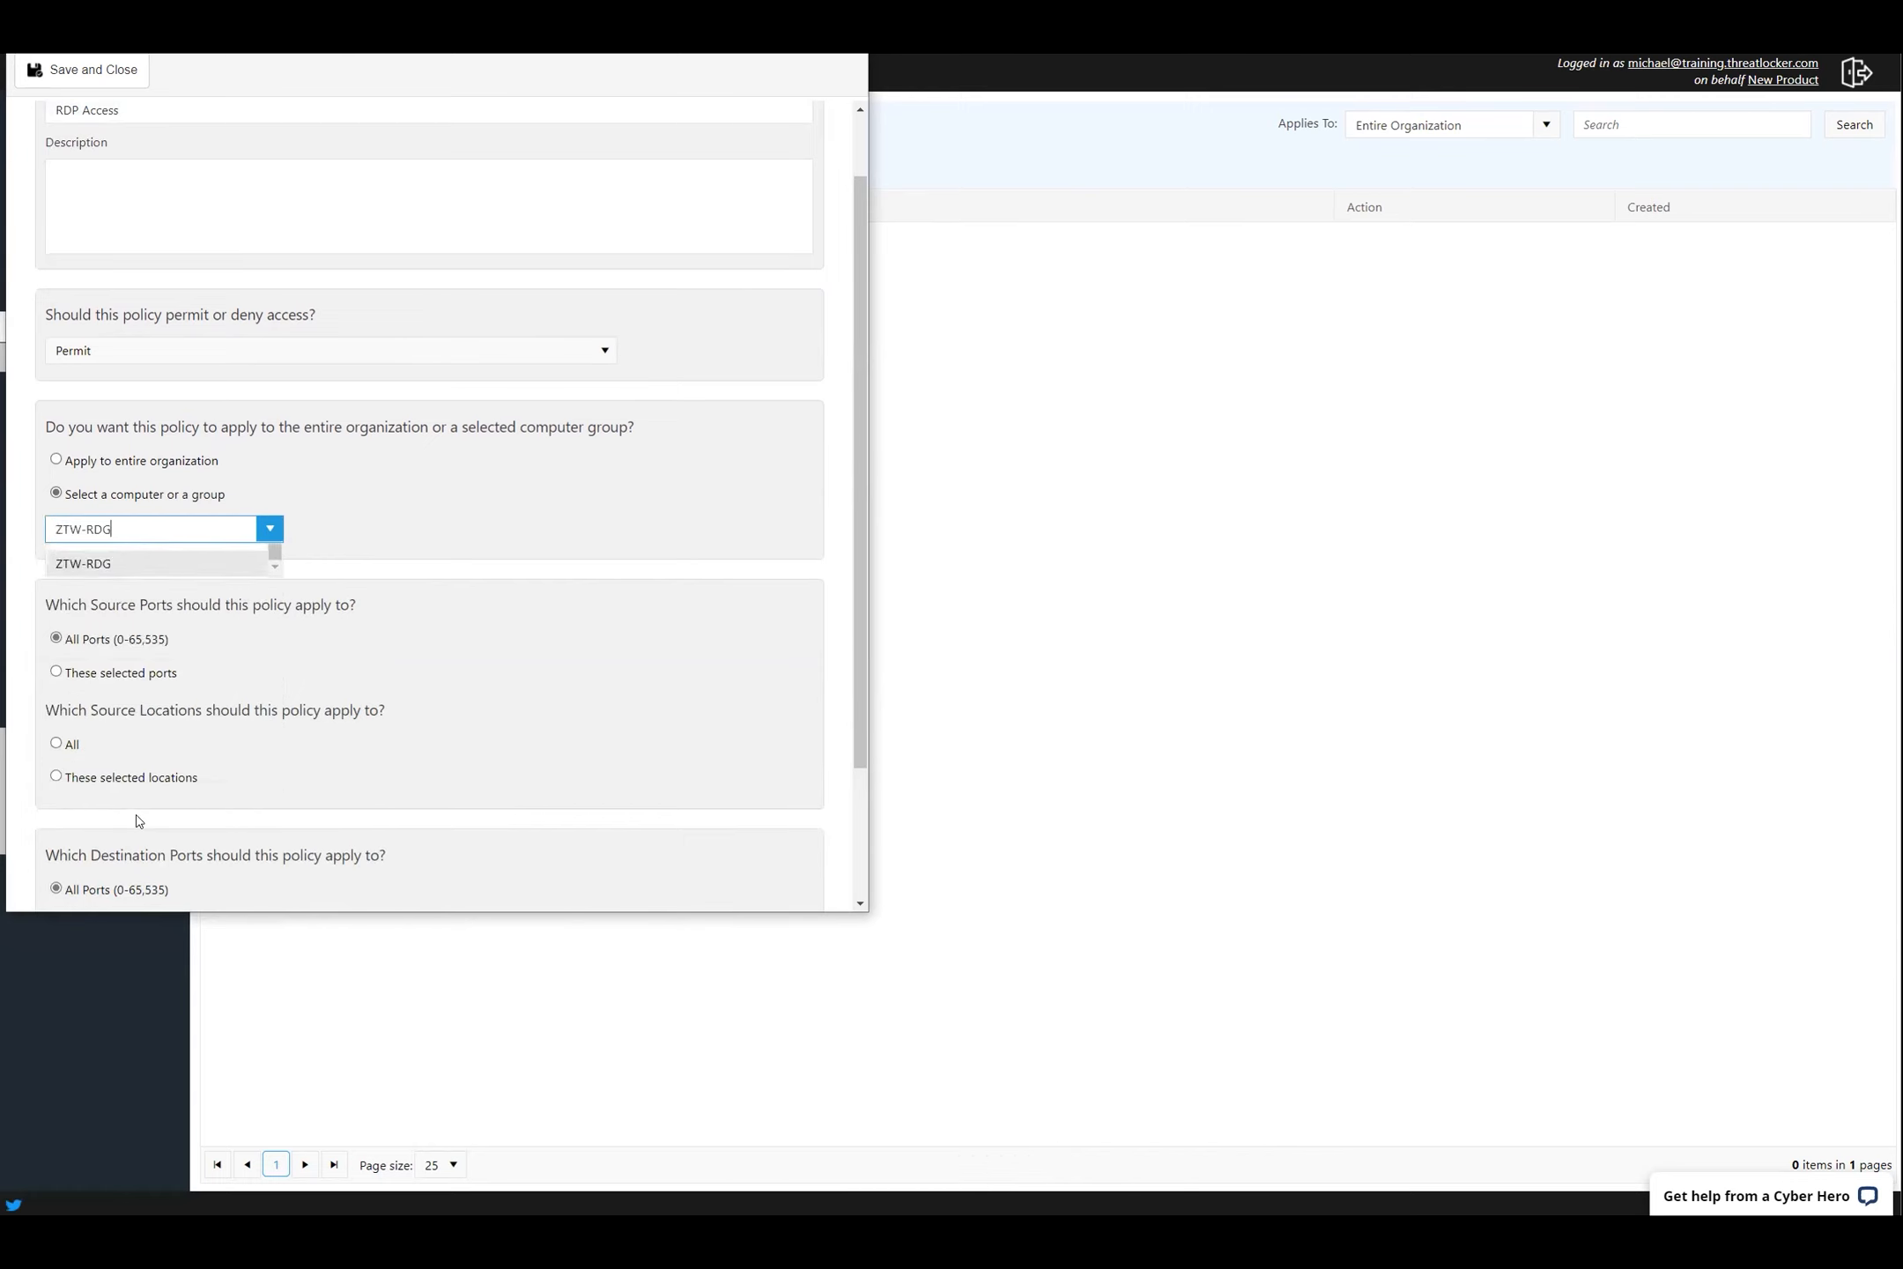
scroll(137, 820, down, 2)
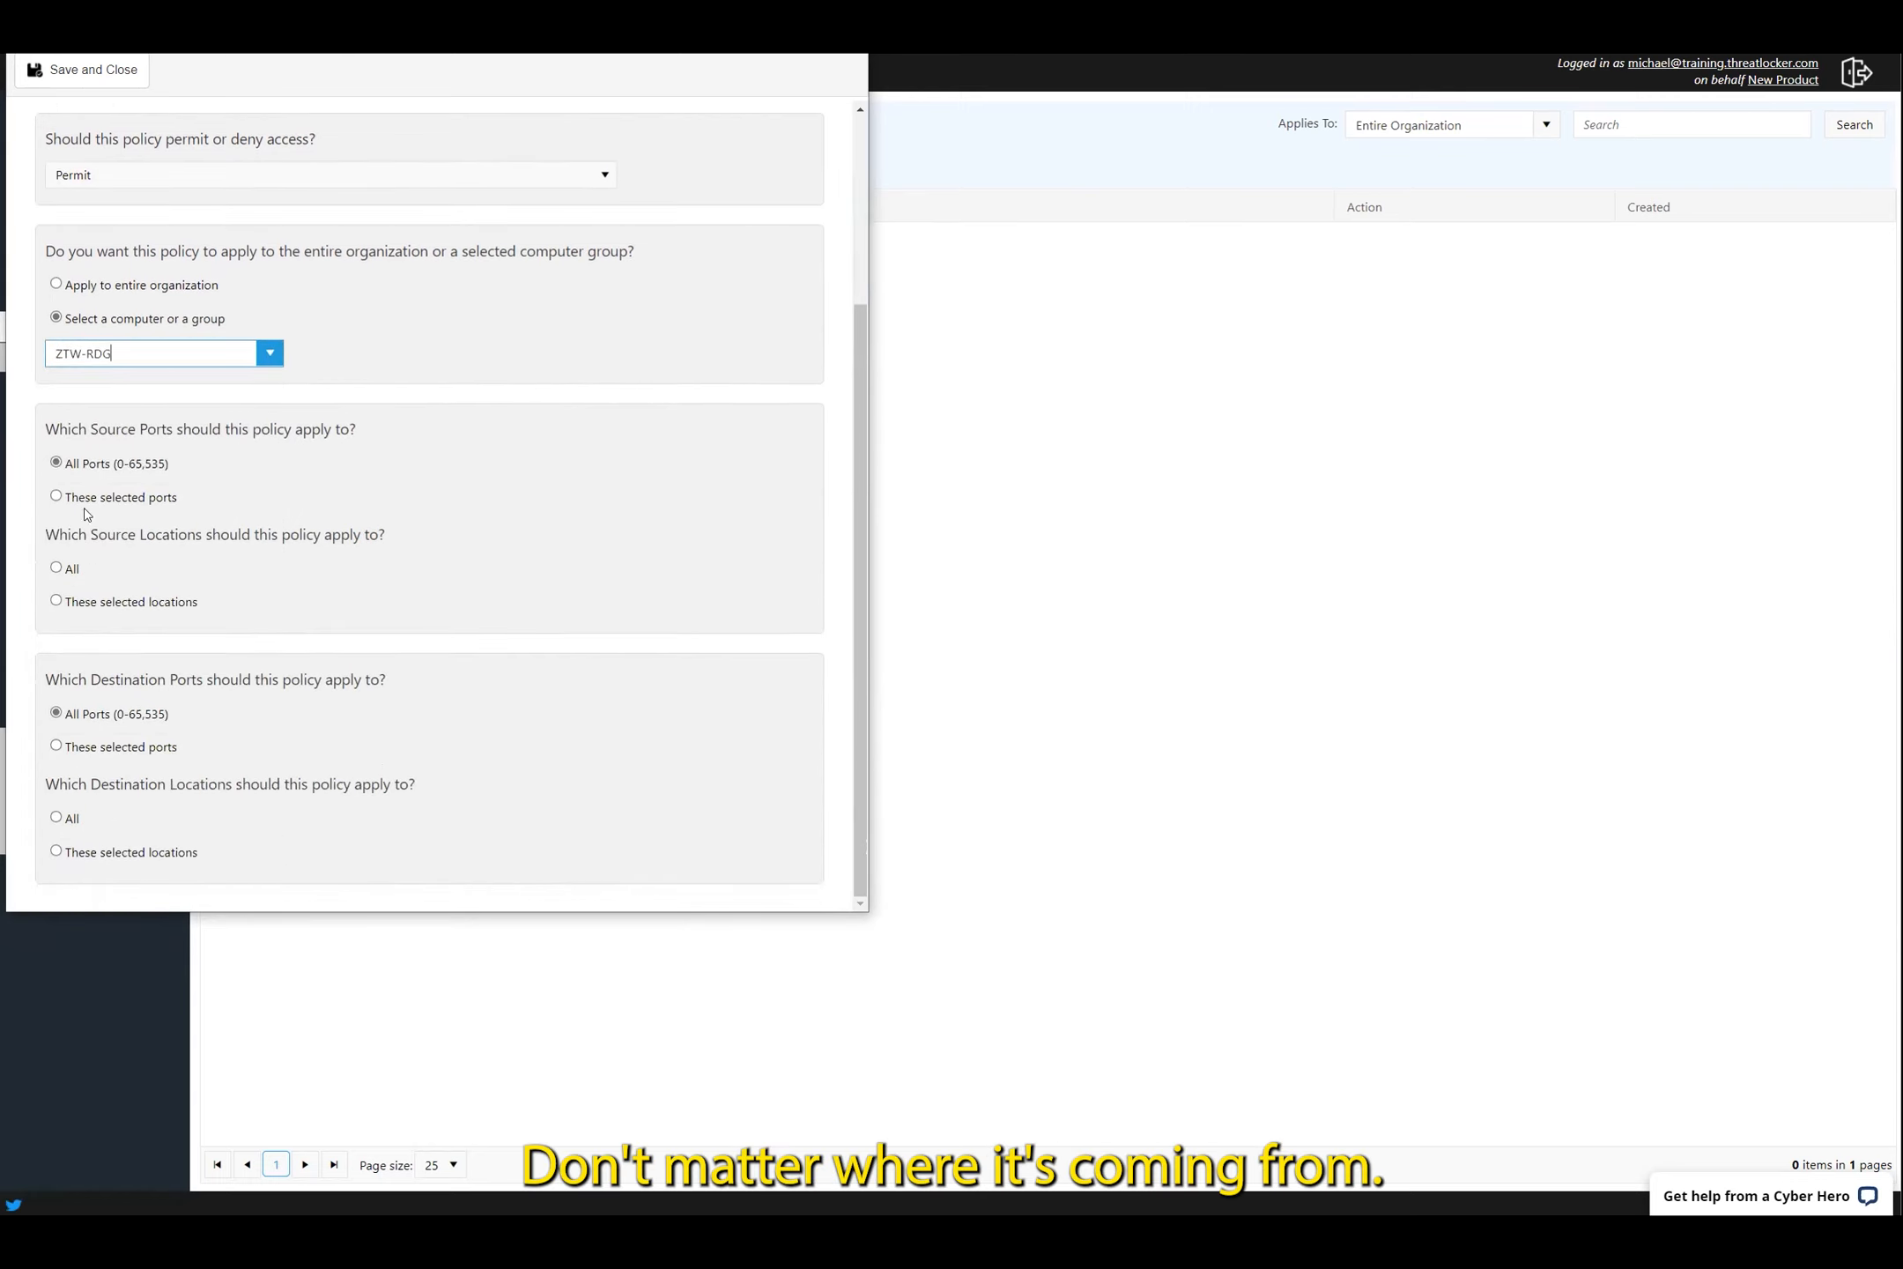
click(119, 605)
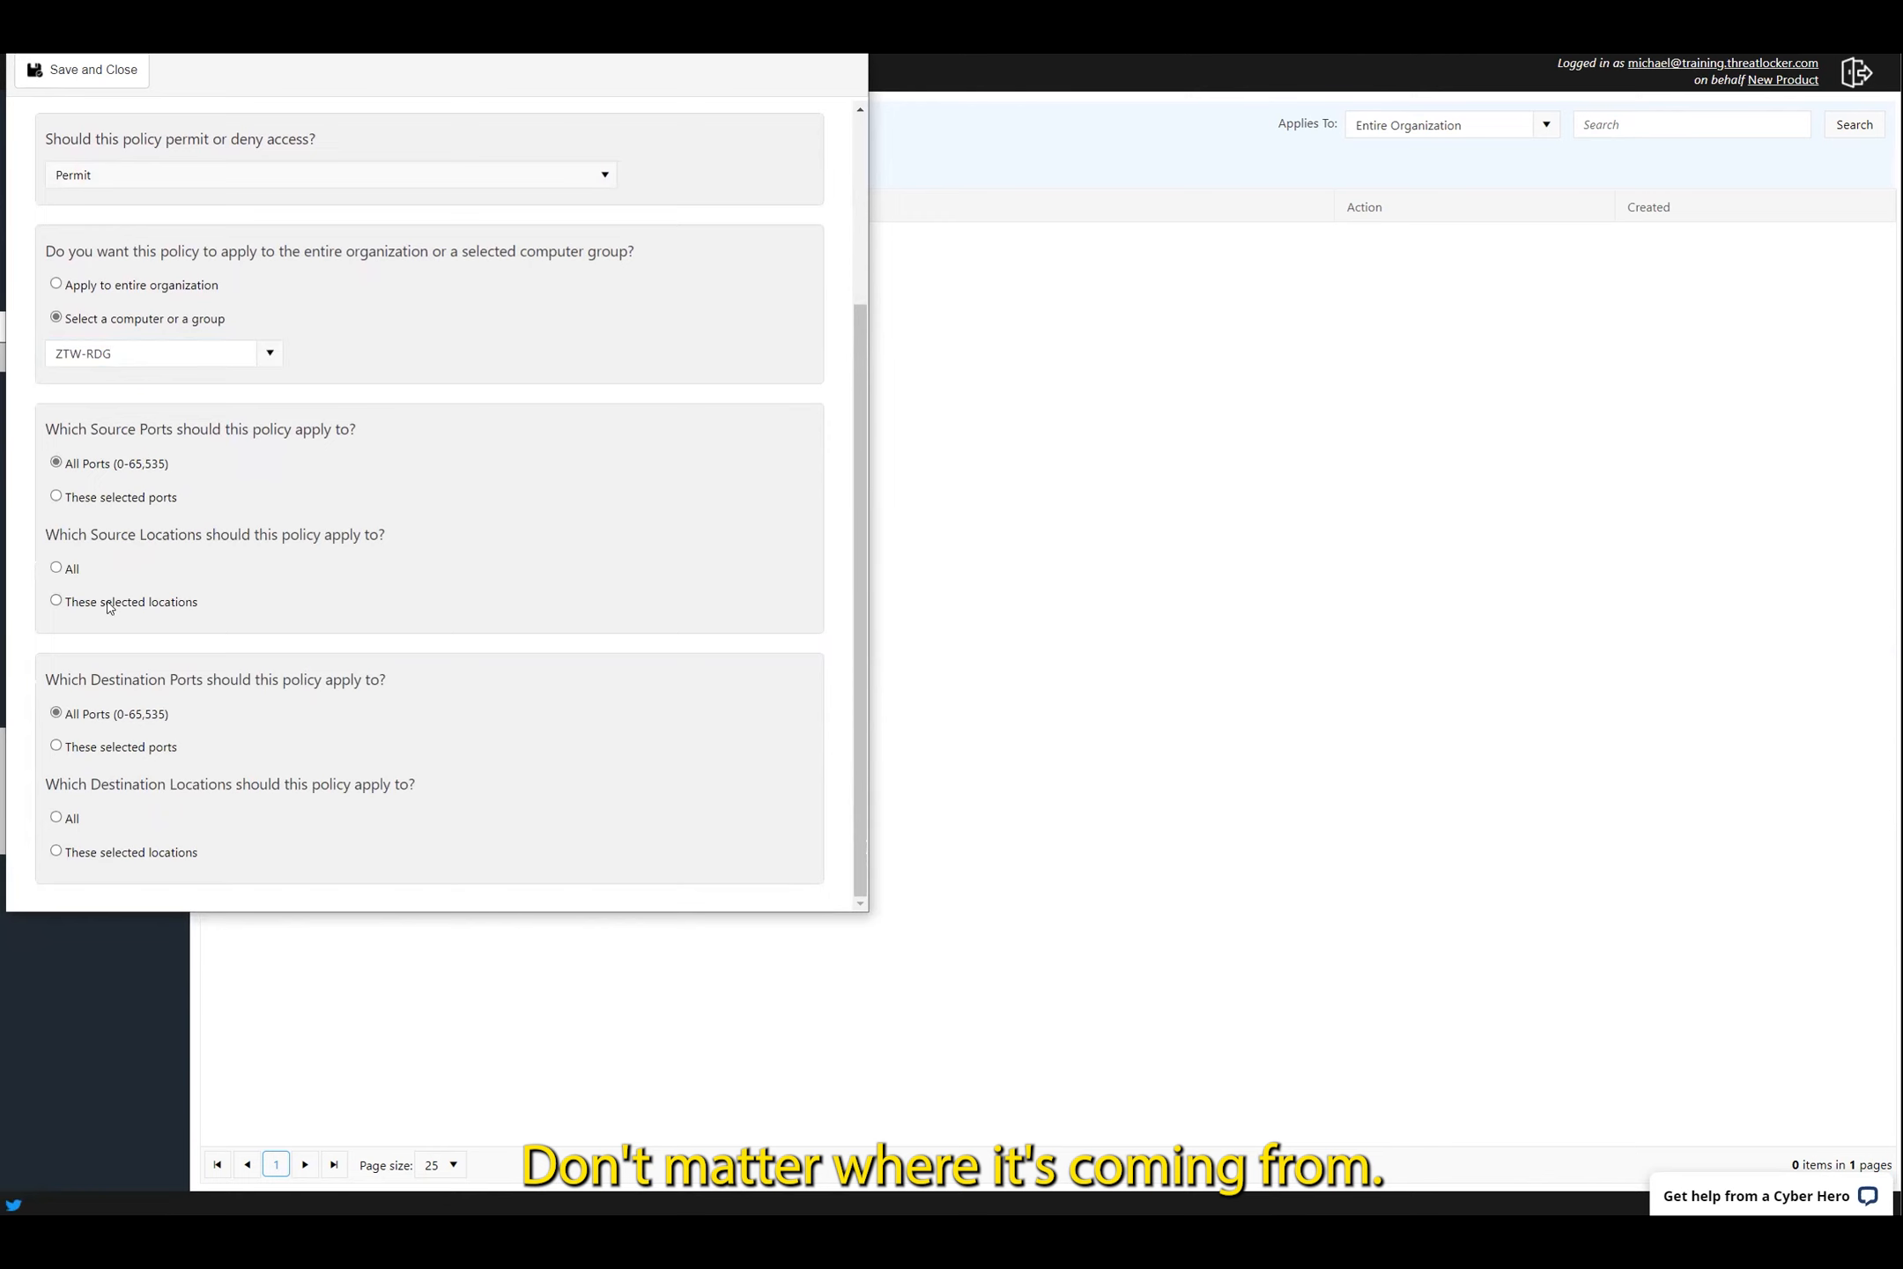
scroll(74, 255, down, 2)
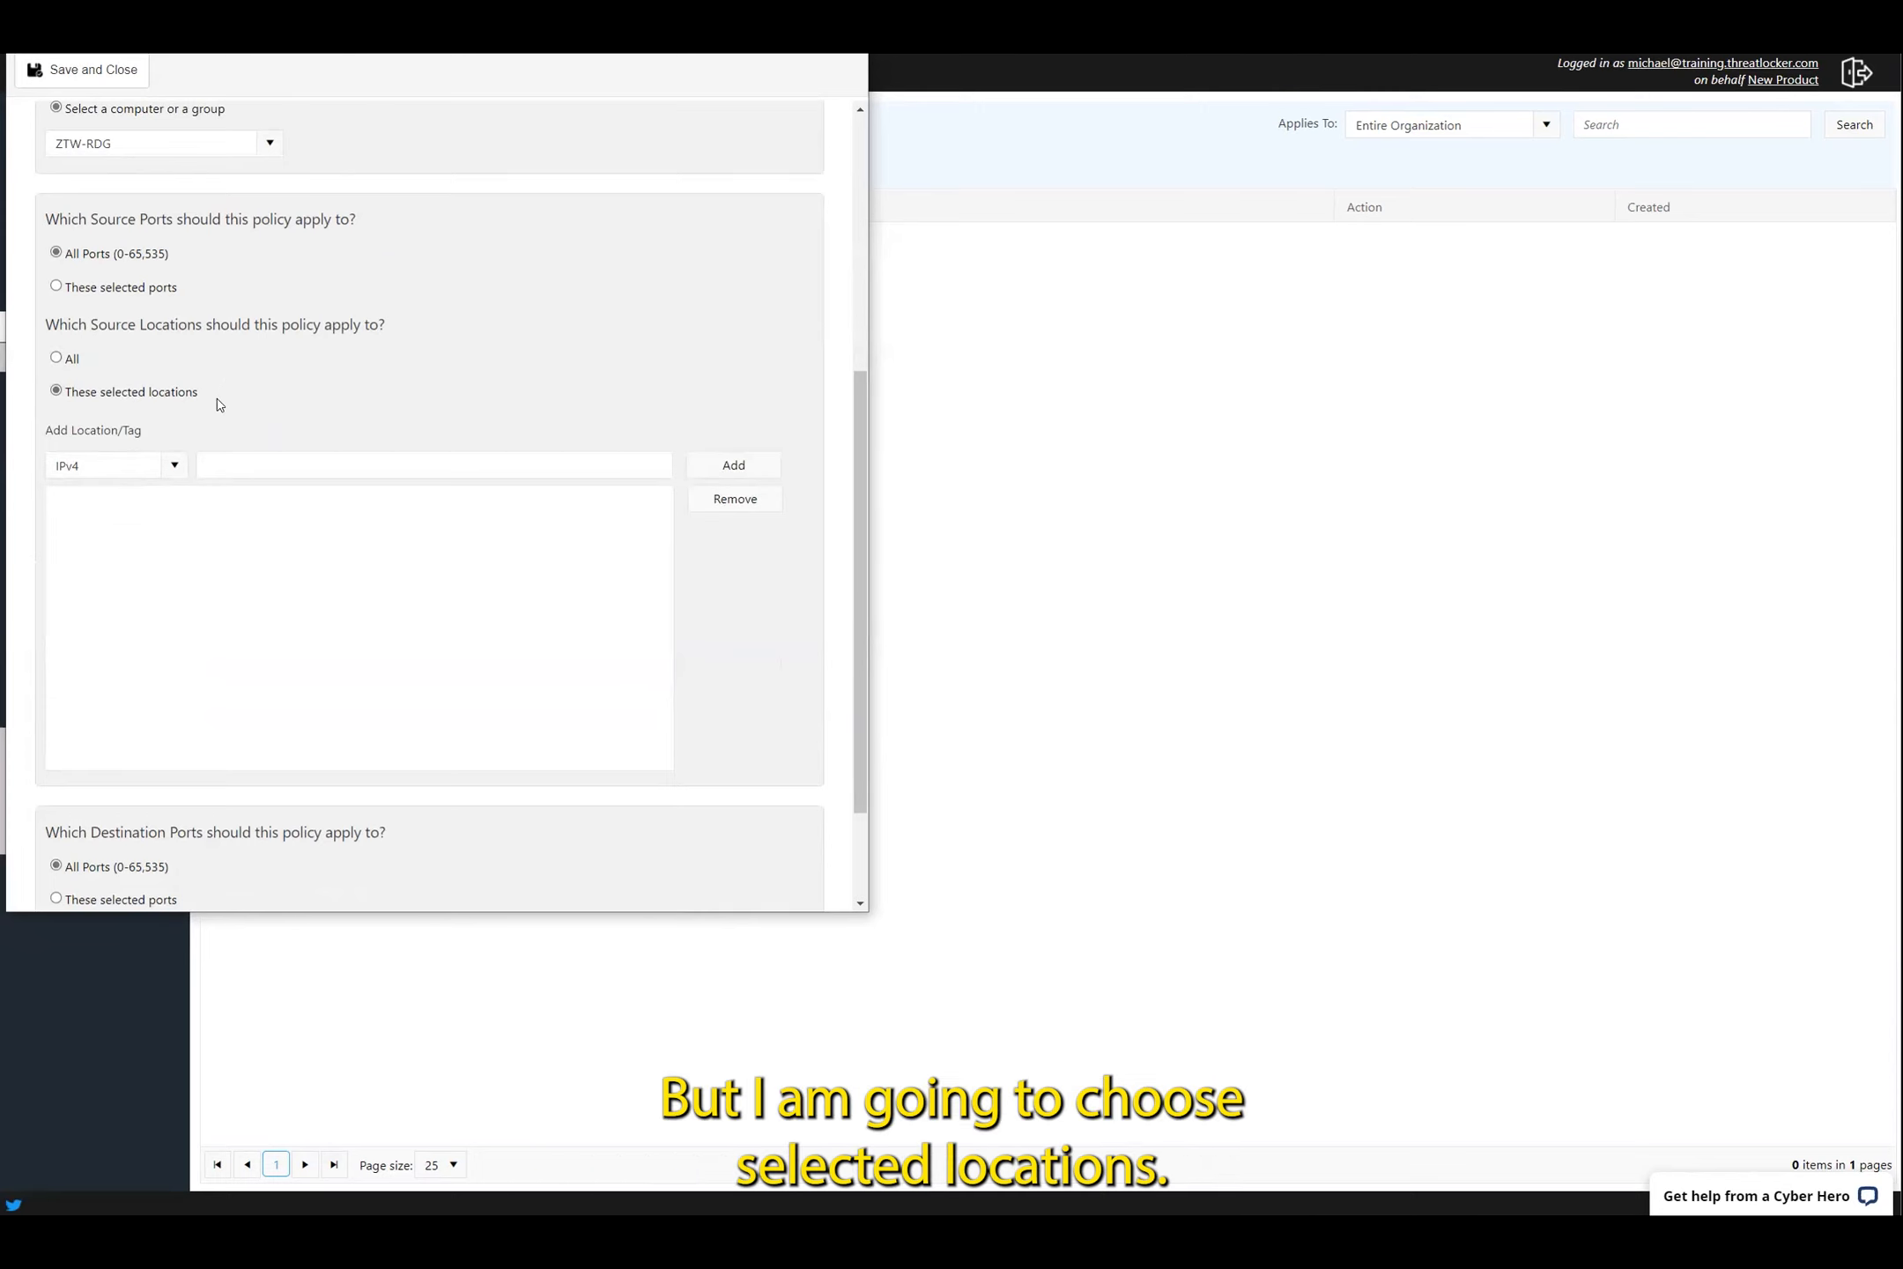
Add the Keyword-type source location RDPPasscode to the RDP Access policy
click(177, 470)
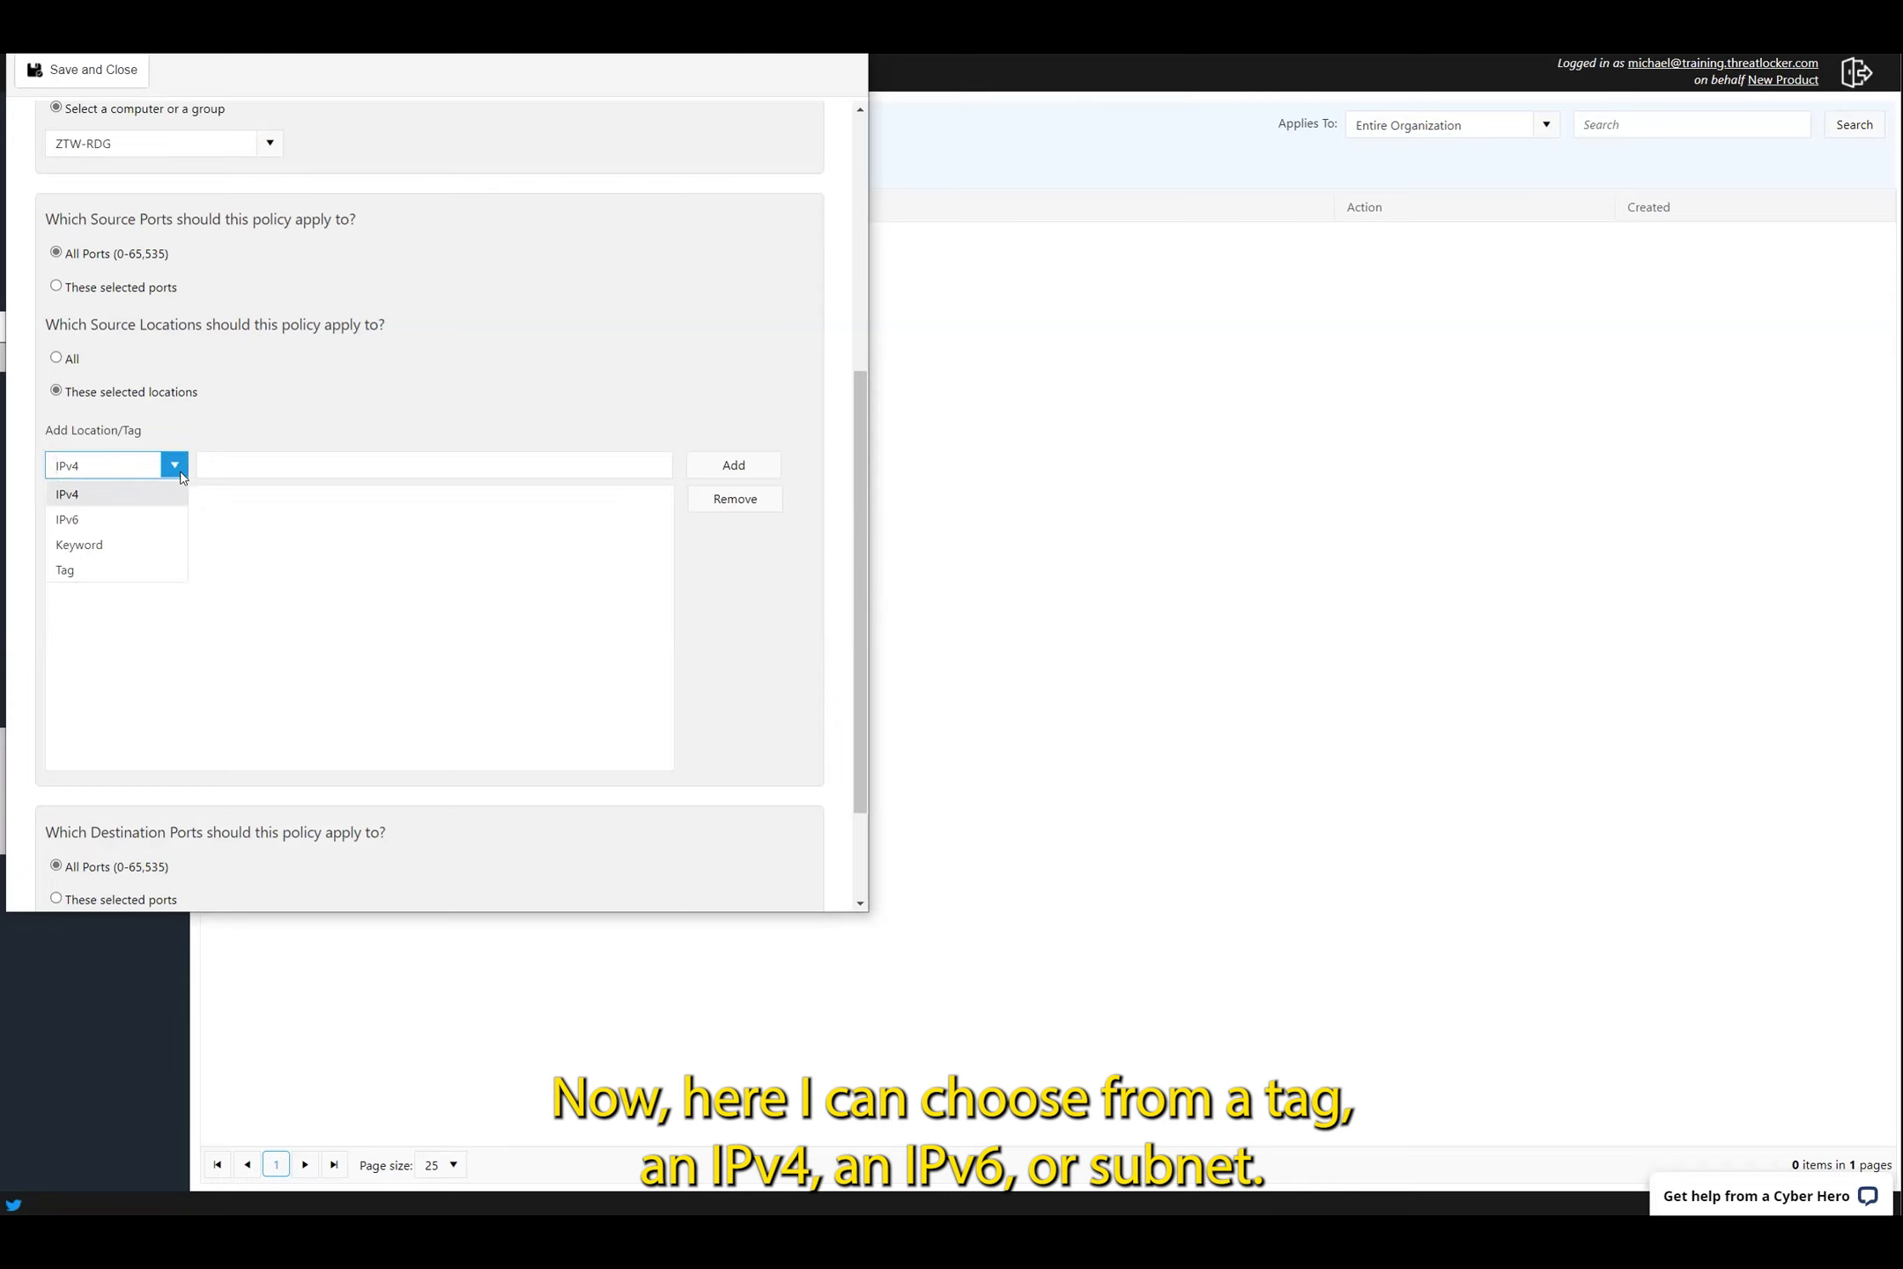
click(133, 550)
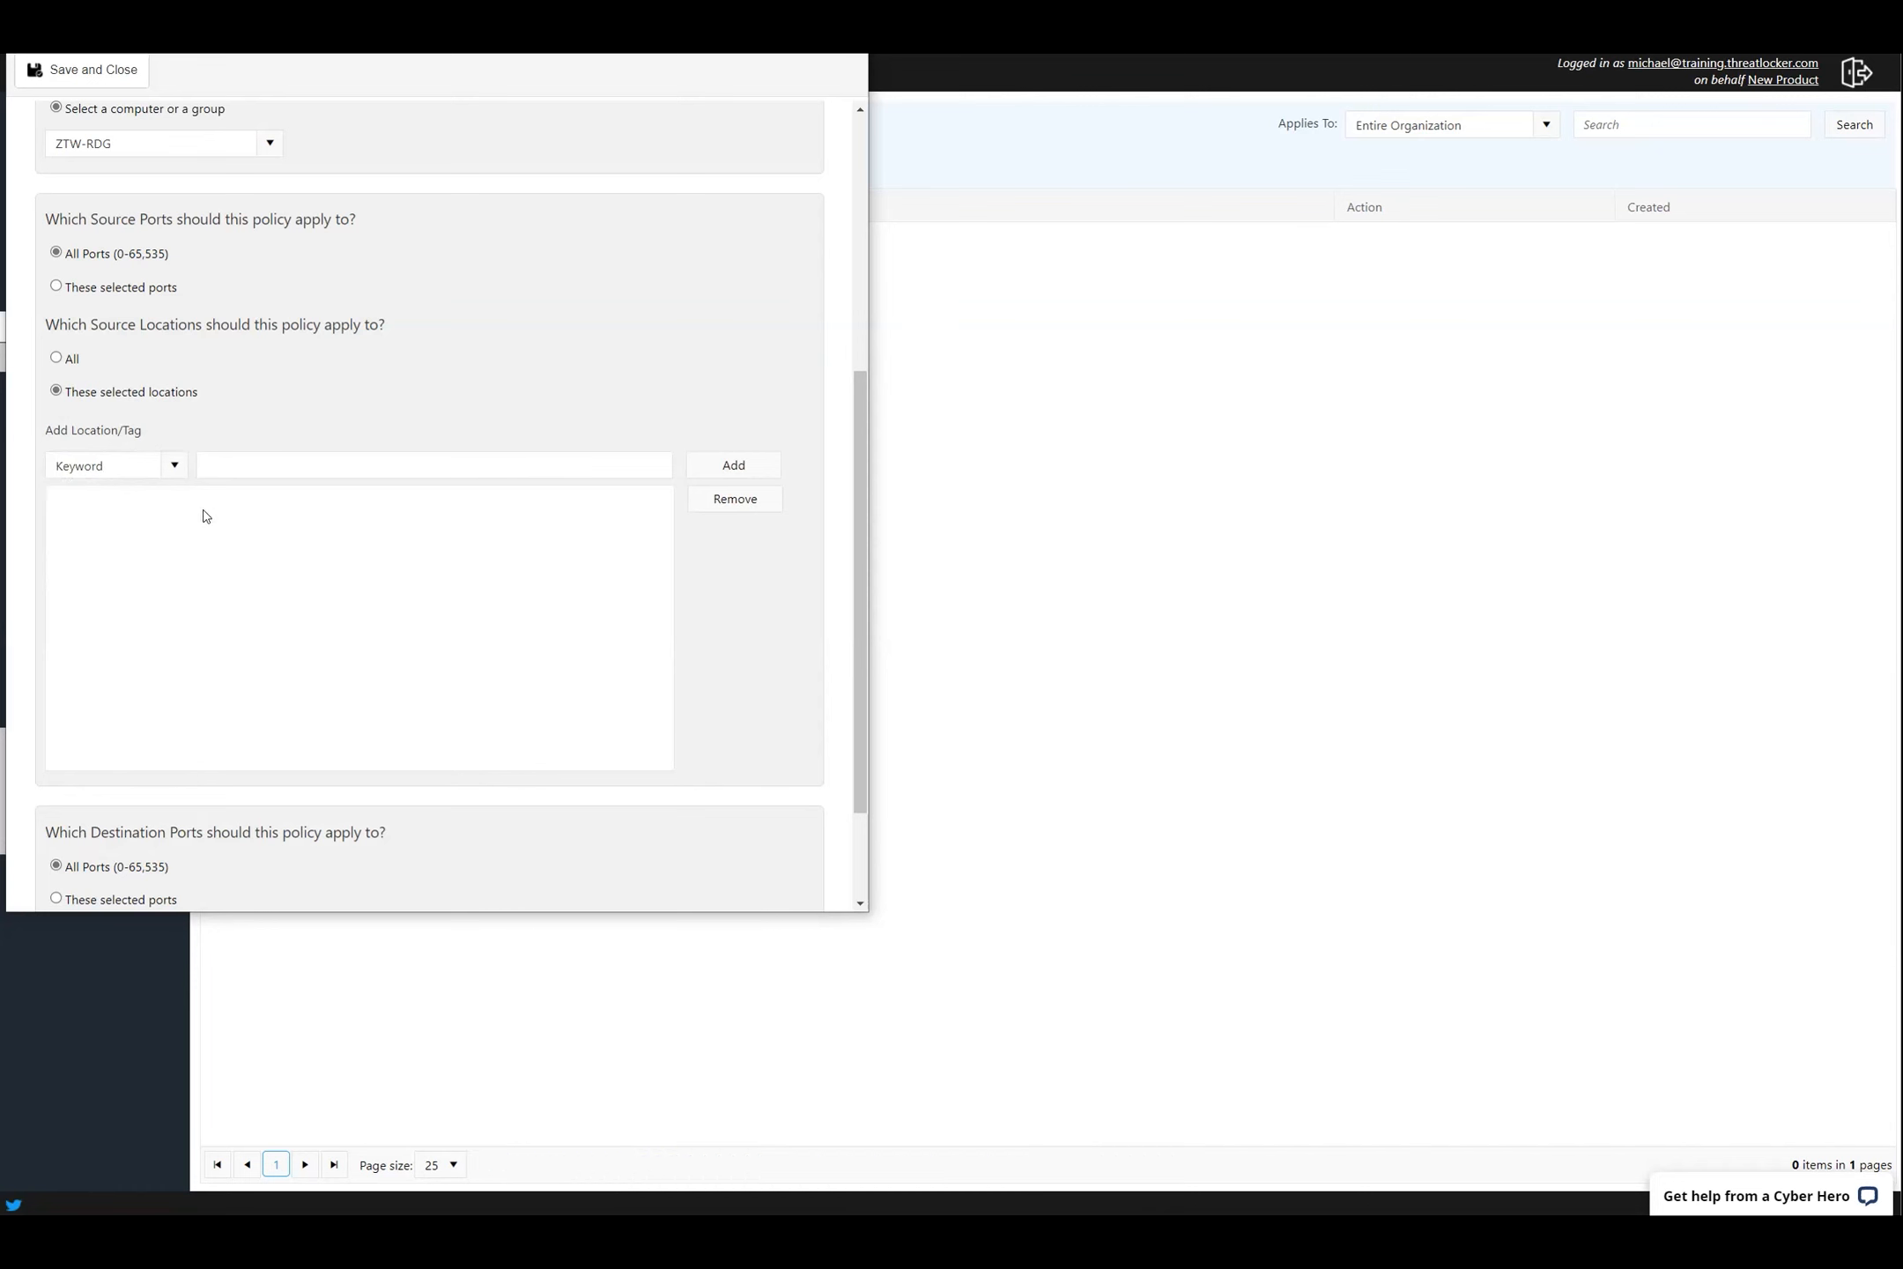
click(263, 466)
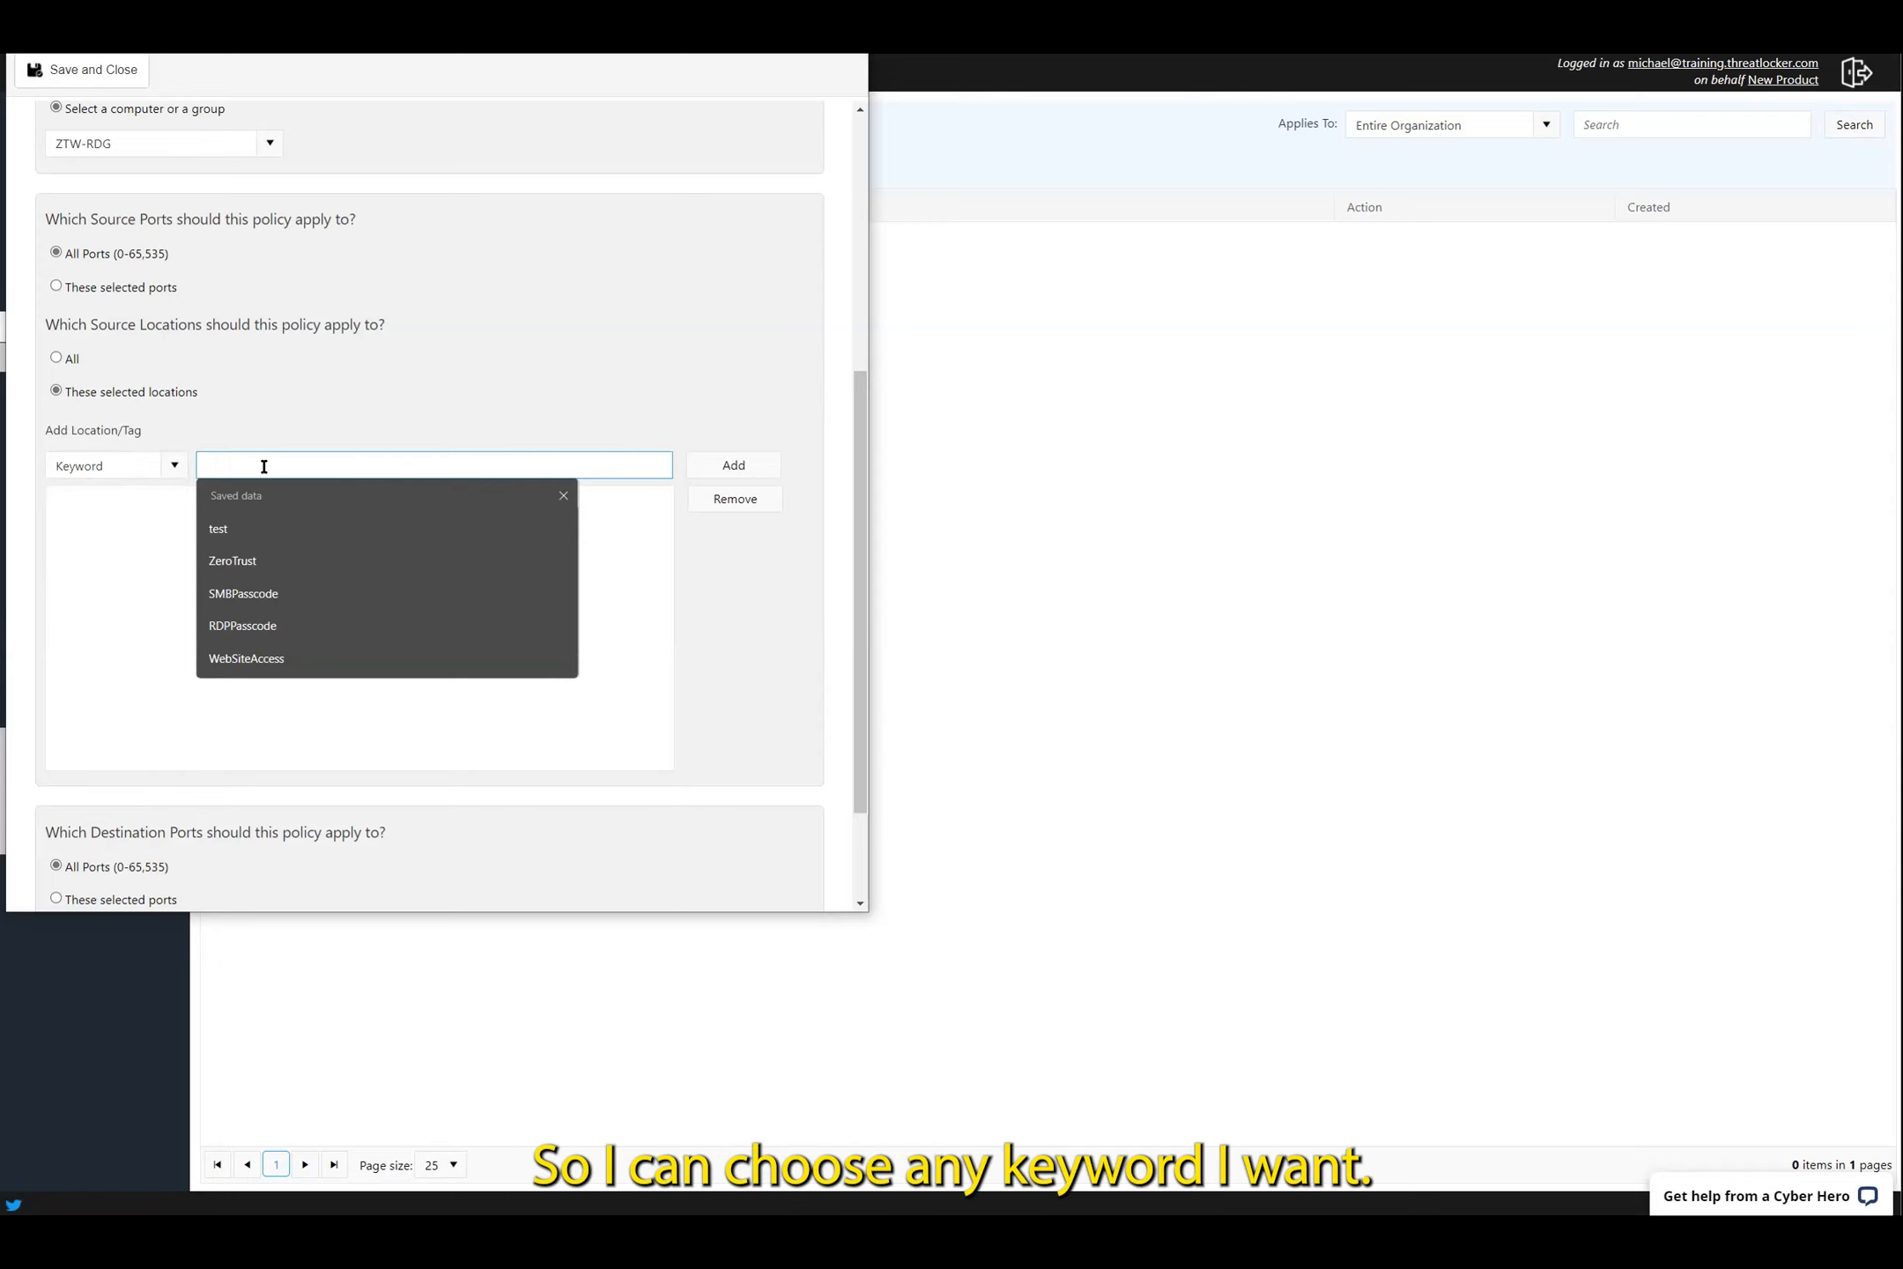
click(275, 625)
drag(311, 463, 52, 455)
click(734, 466)
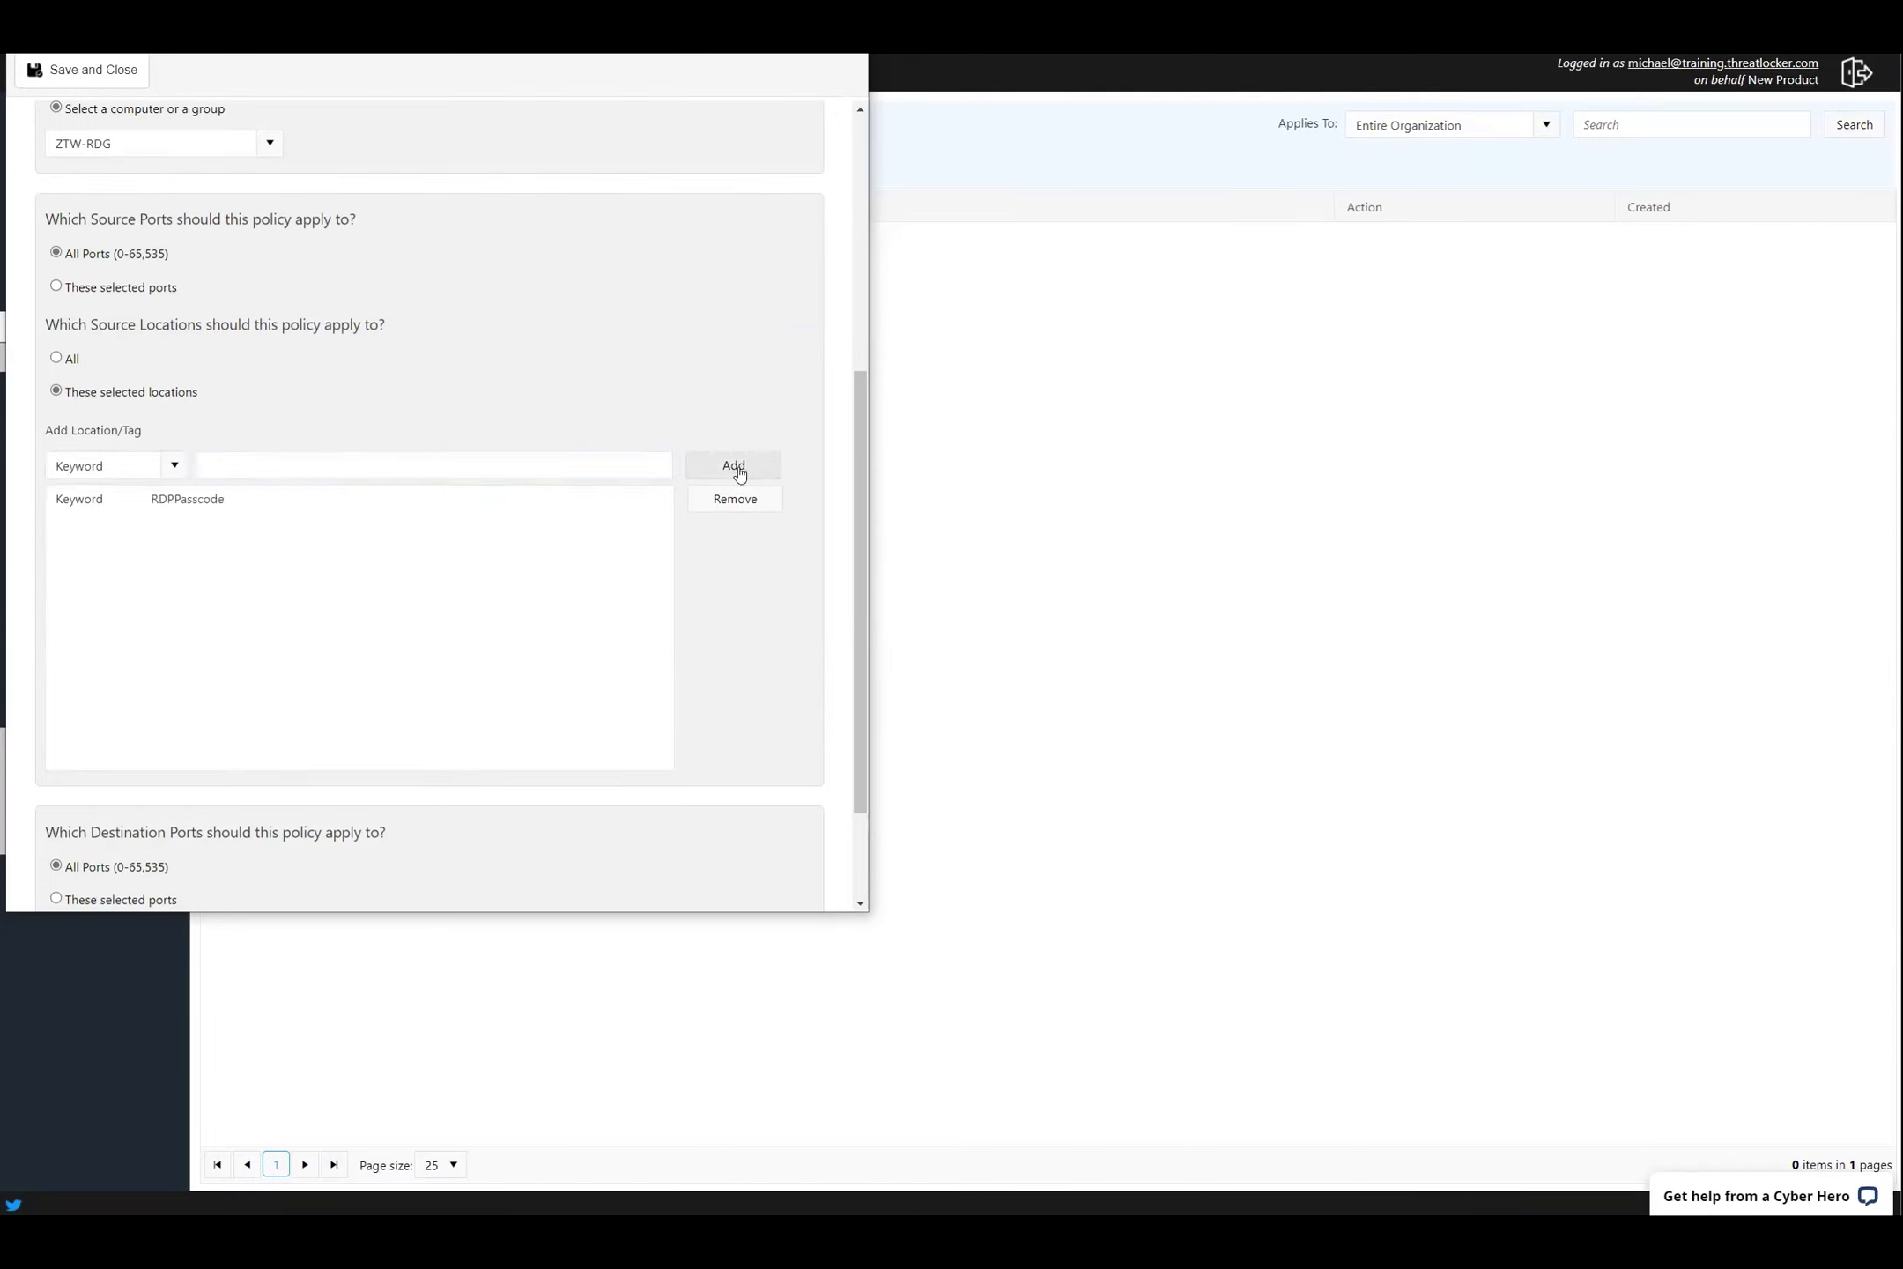
scroll(465, 346, down, 2)
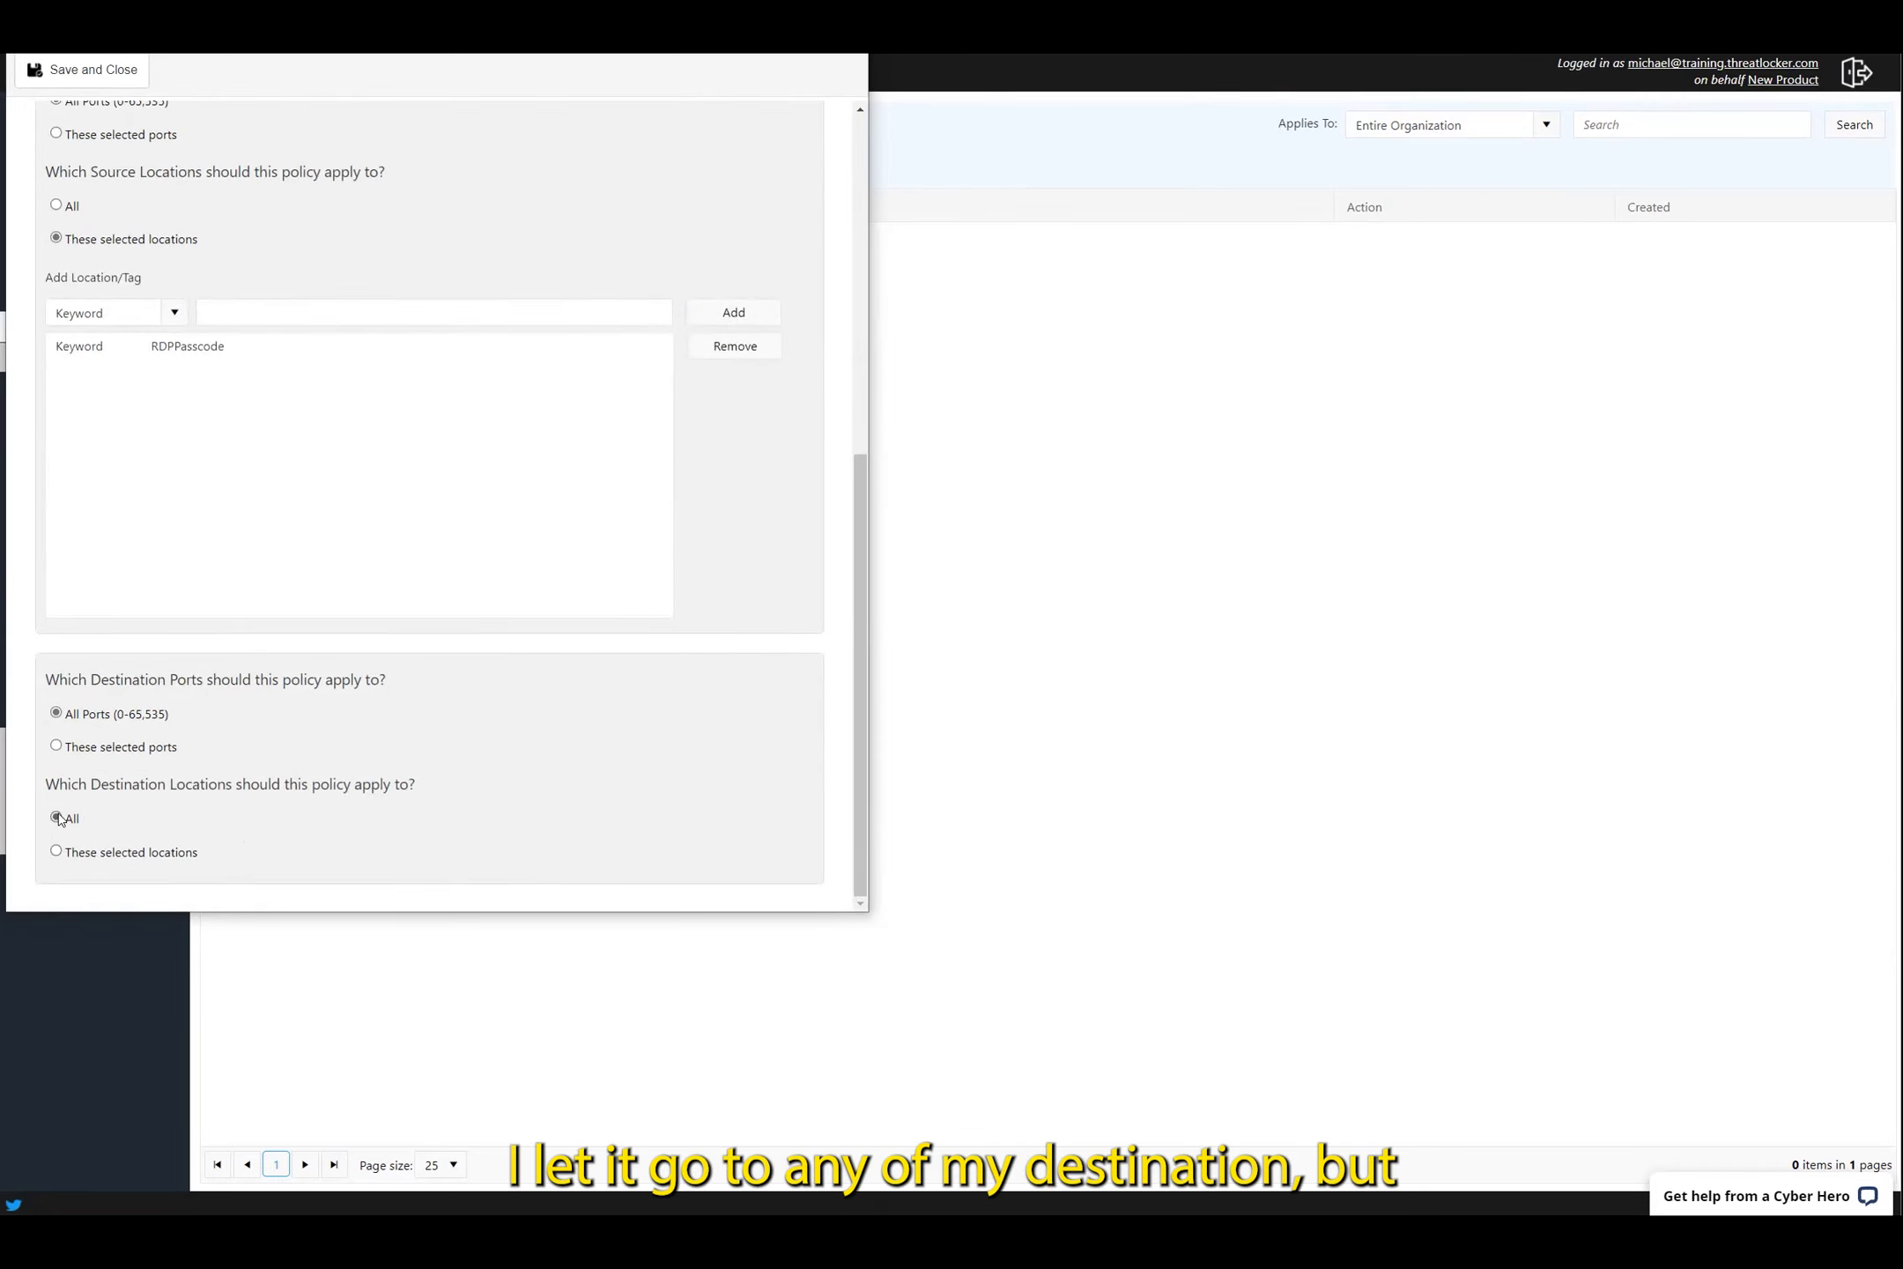
Restrict the destination ports to 3389 and save the RDP Access policy
click(56, 747)
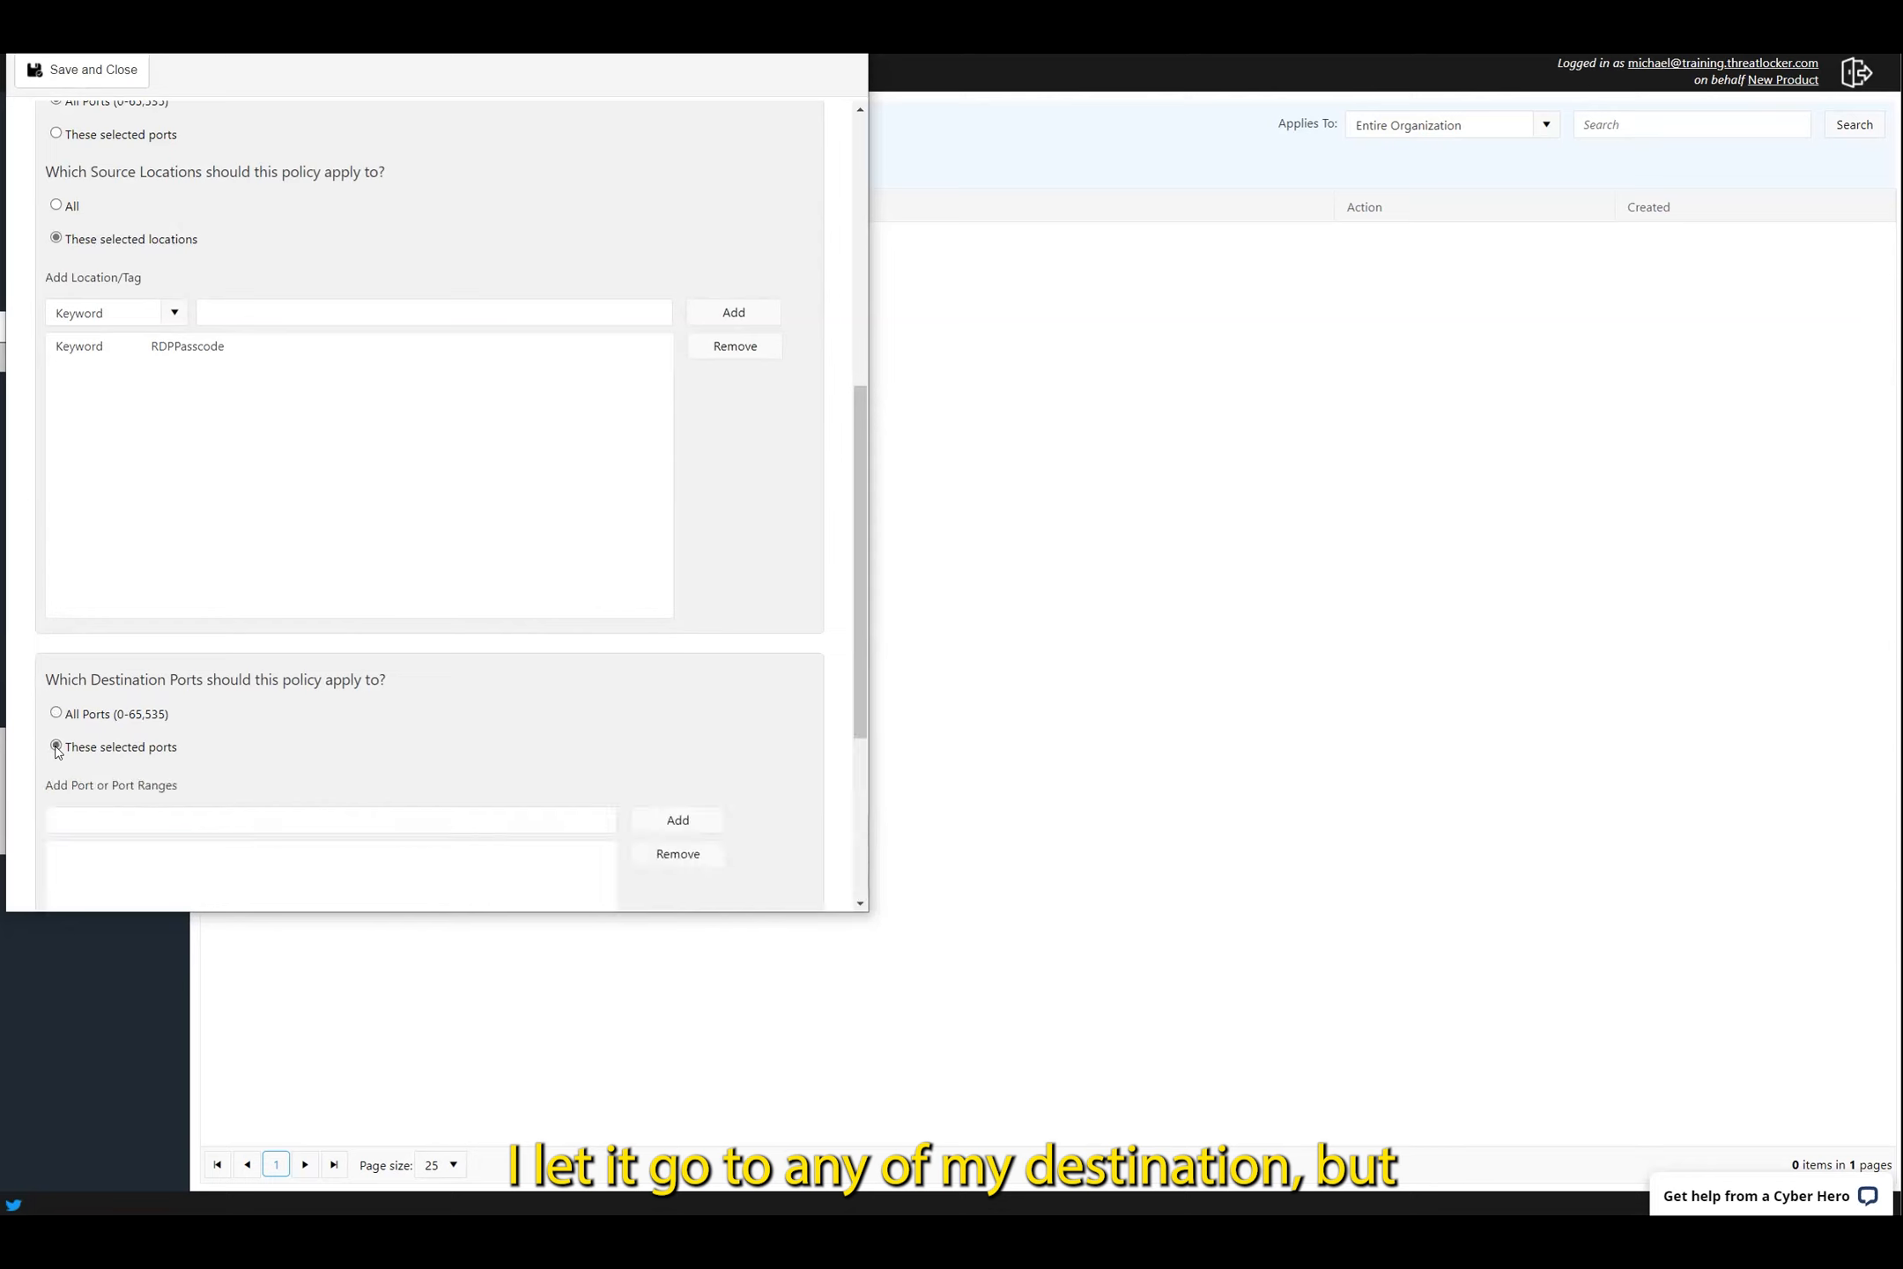
click(218, 817)
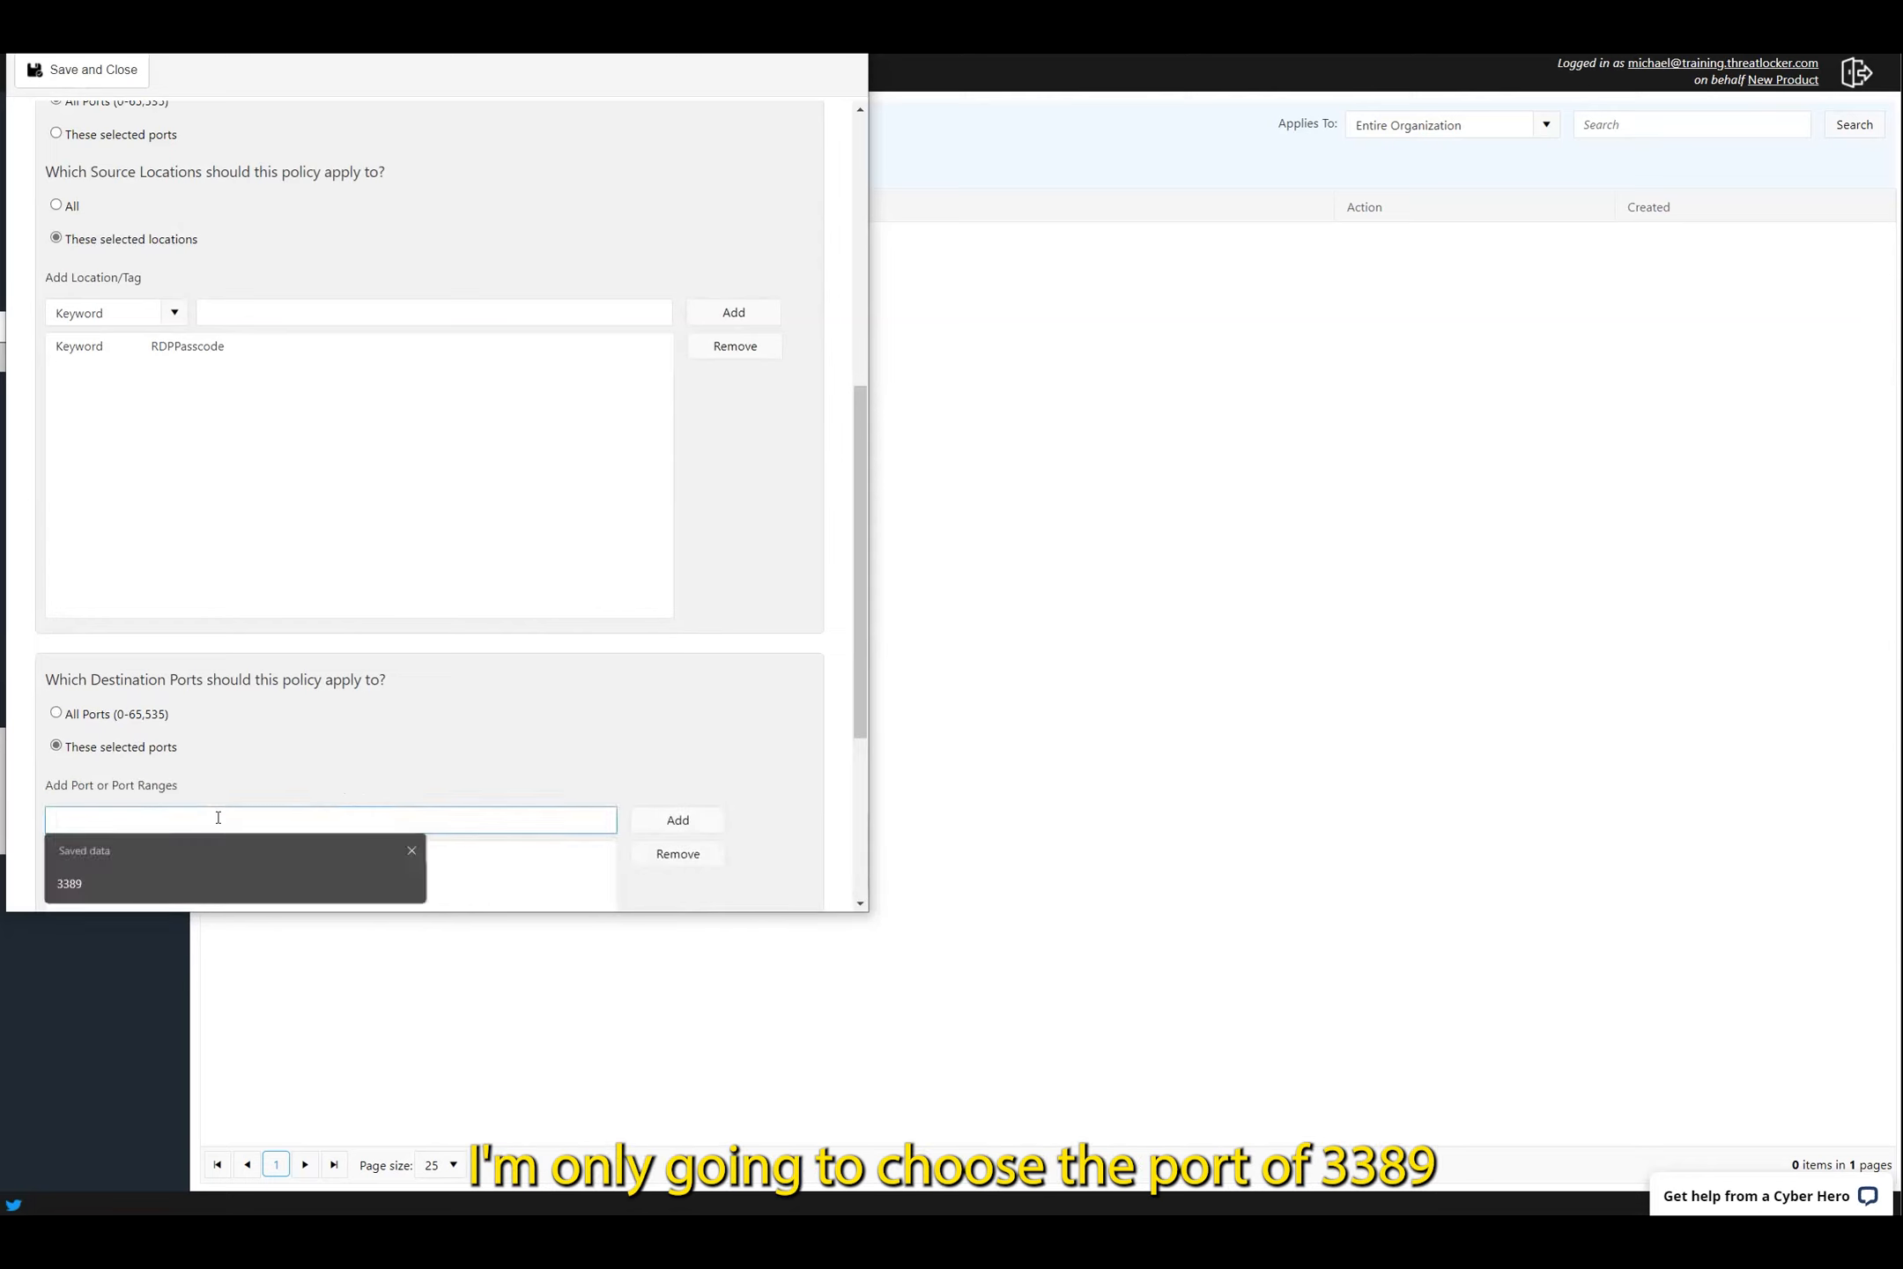
text(3389)
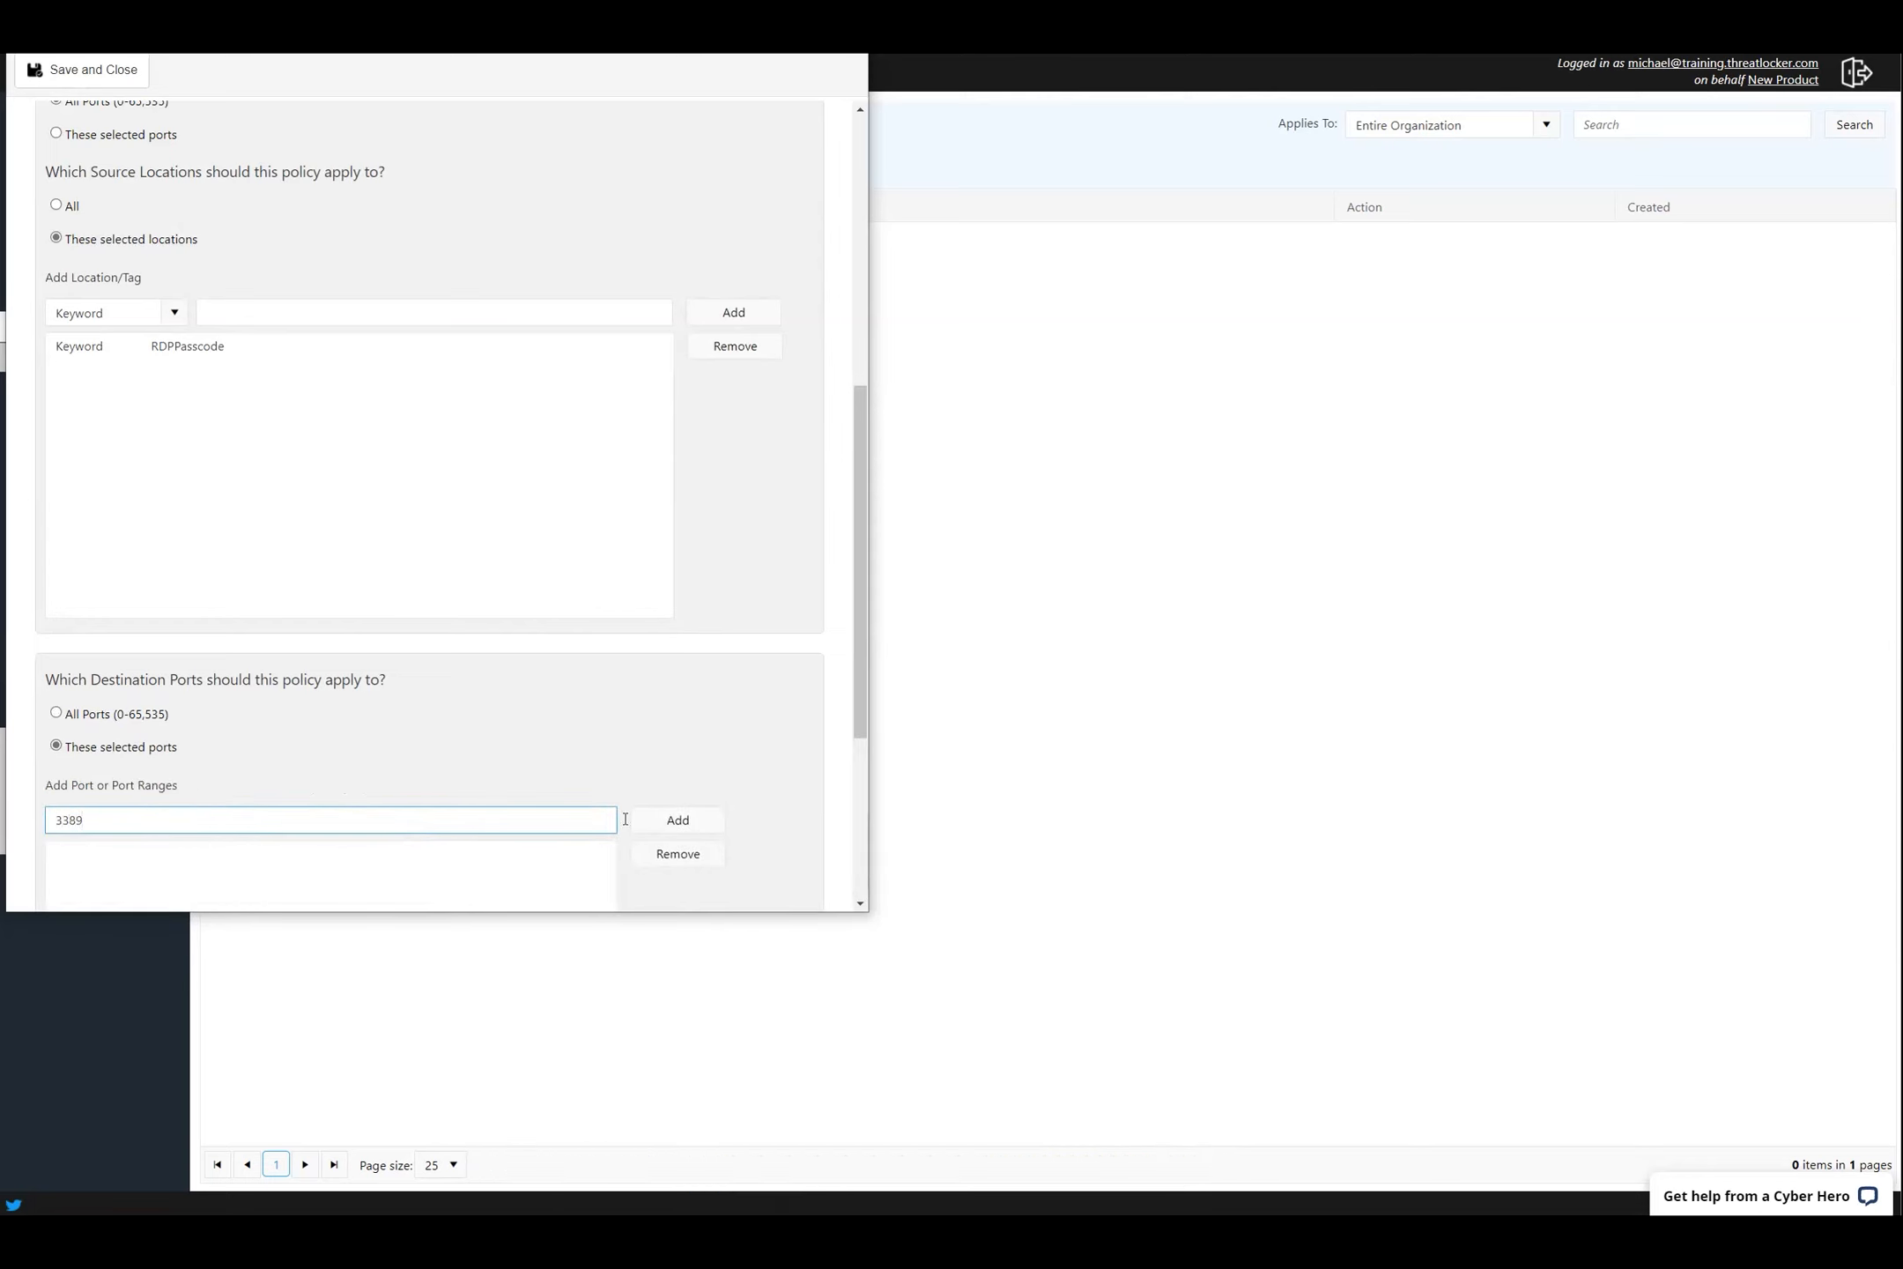
click(685, 821)
scroll(688, 827, down, 2)
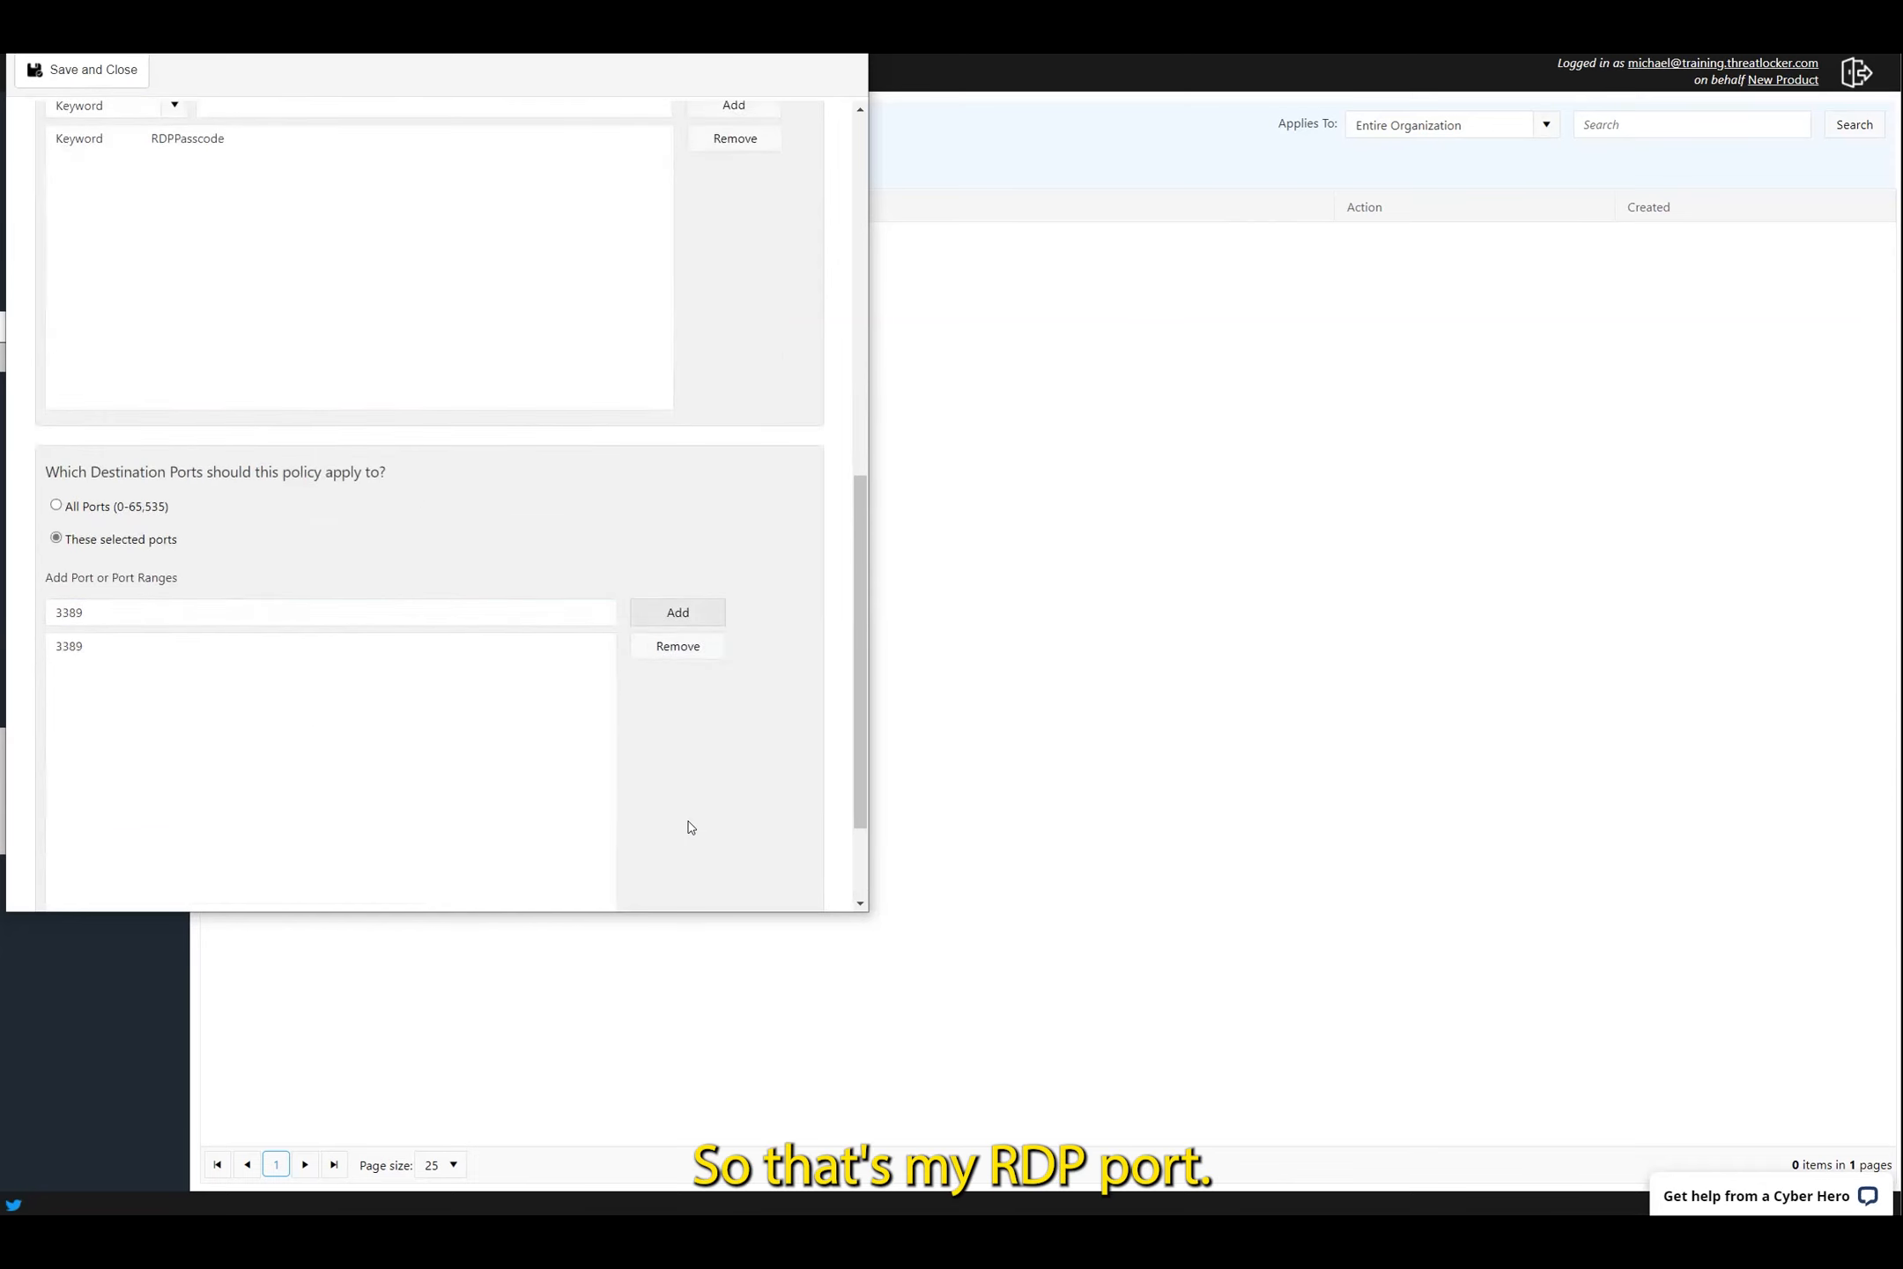
scroll(690, 827, down, 2)
scroll(690, 827, up, 8)
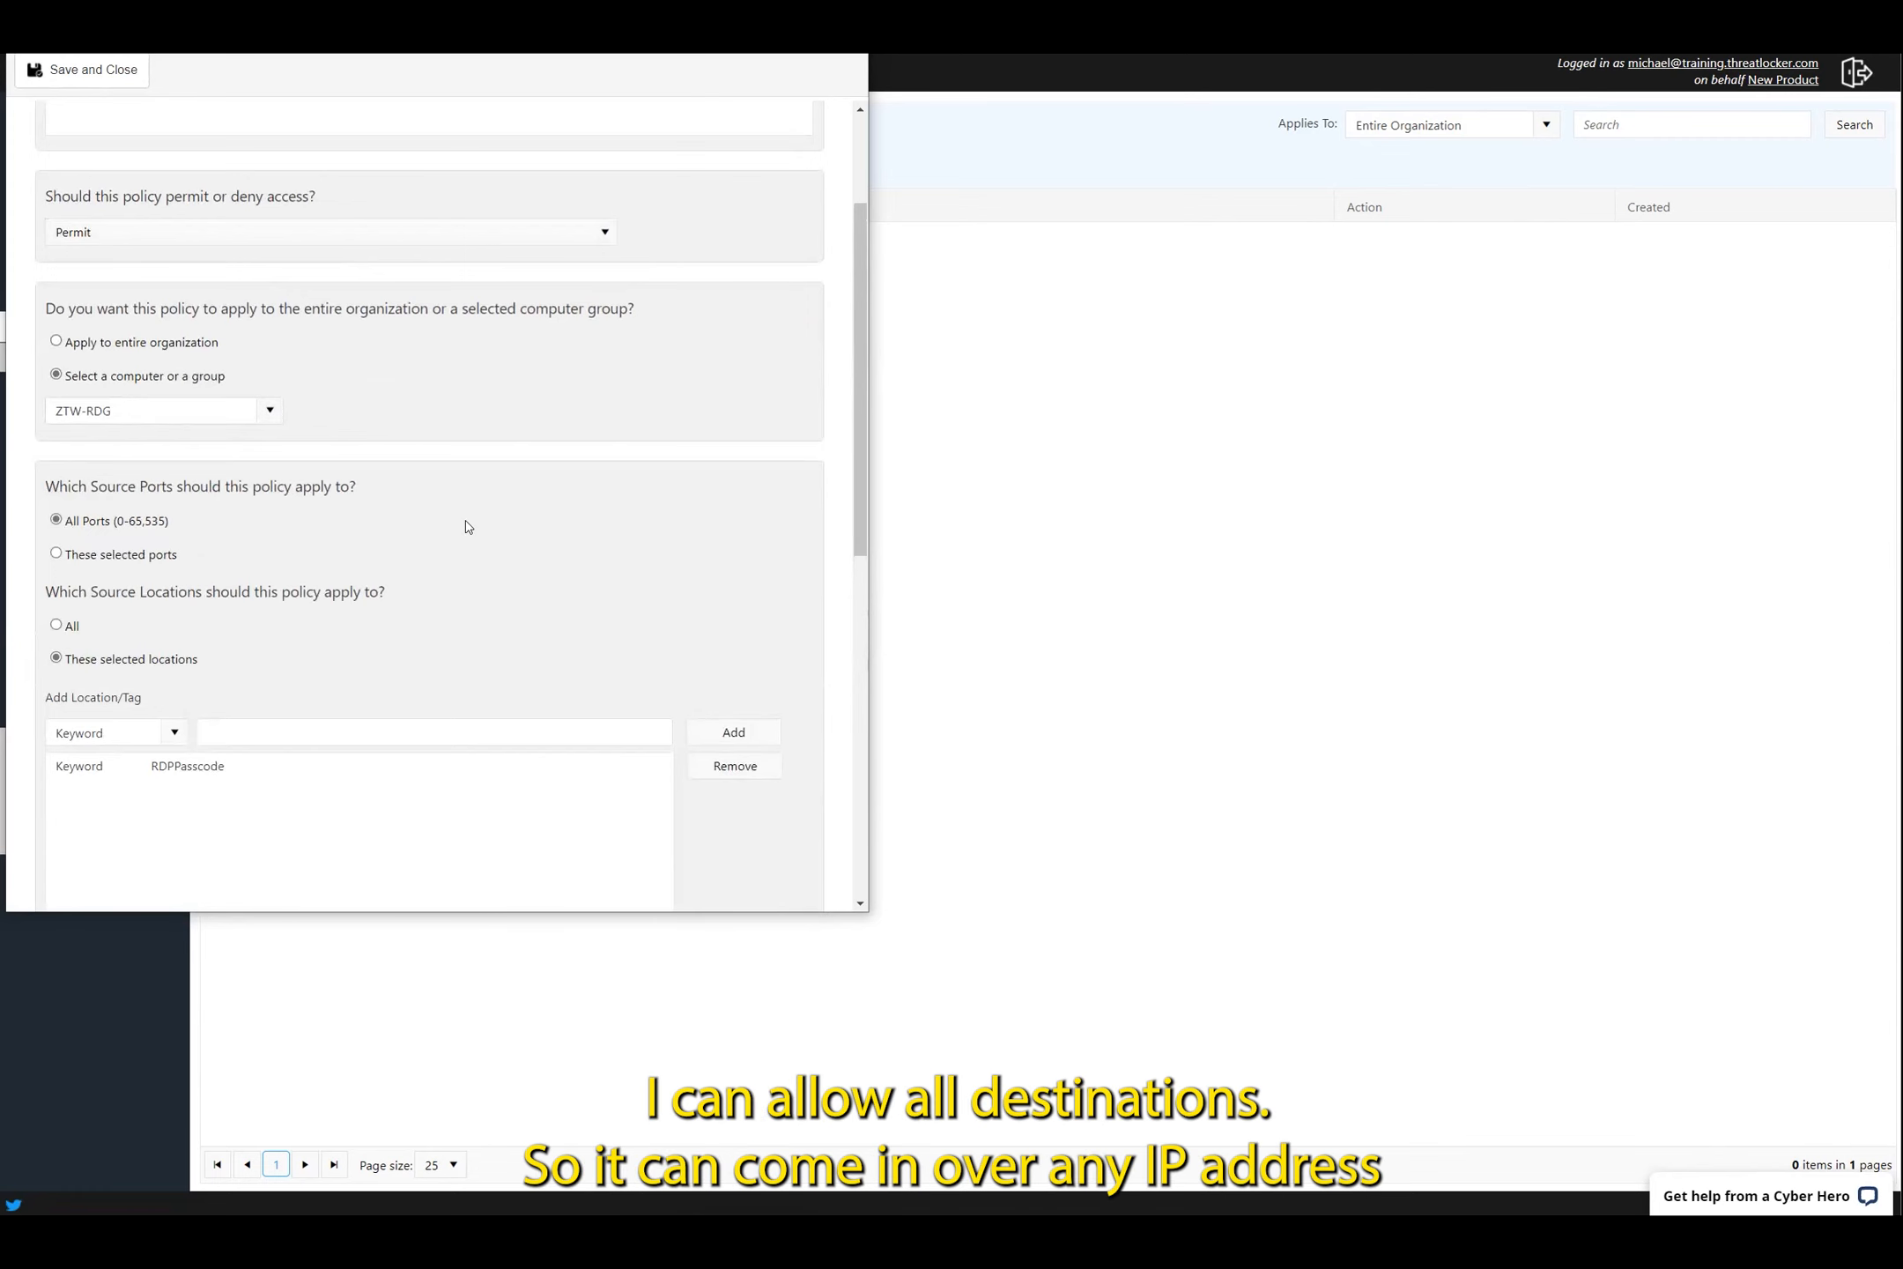
scroll(467, 526, up, 2)
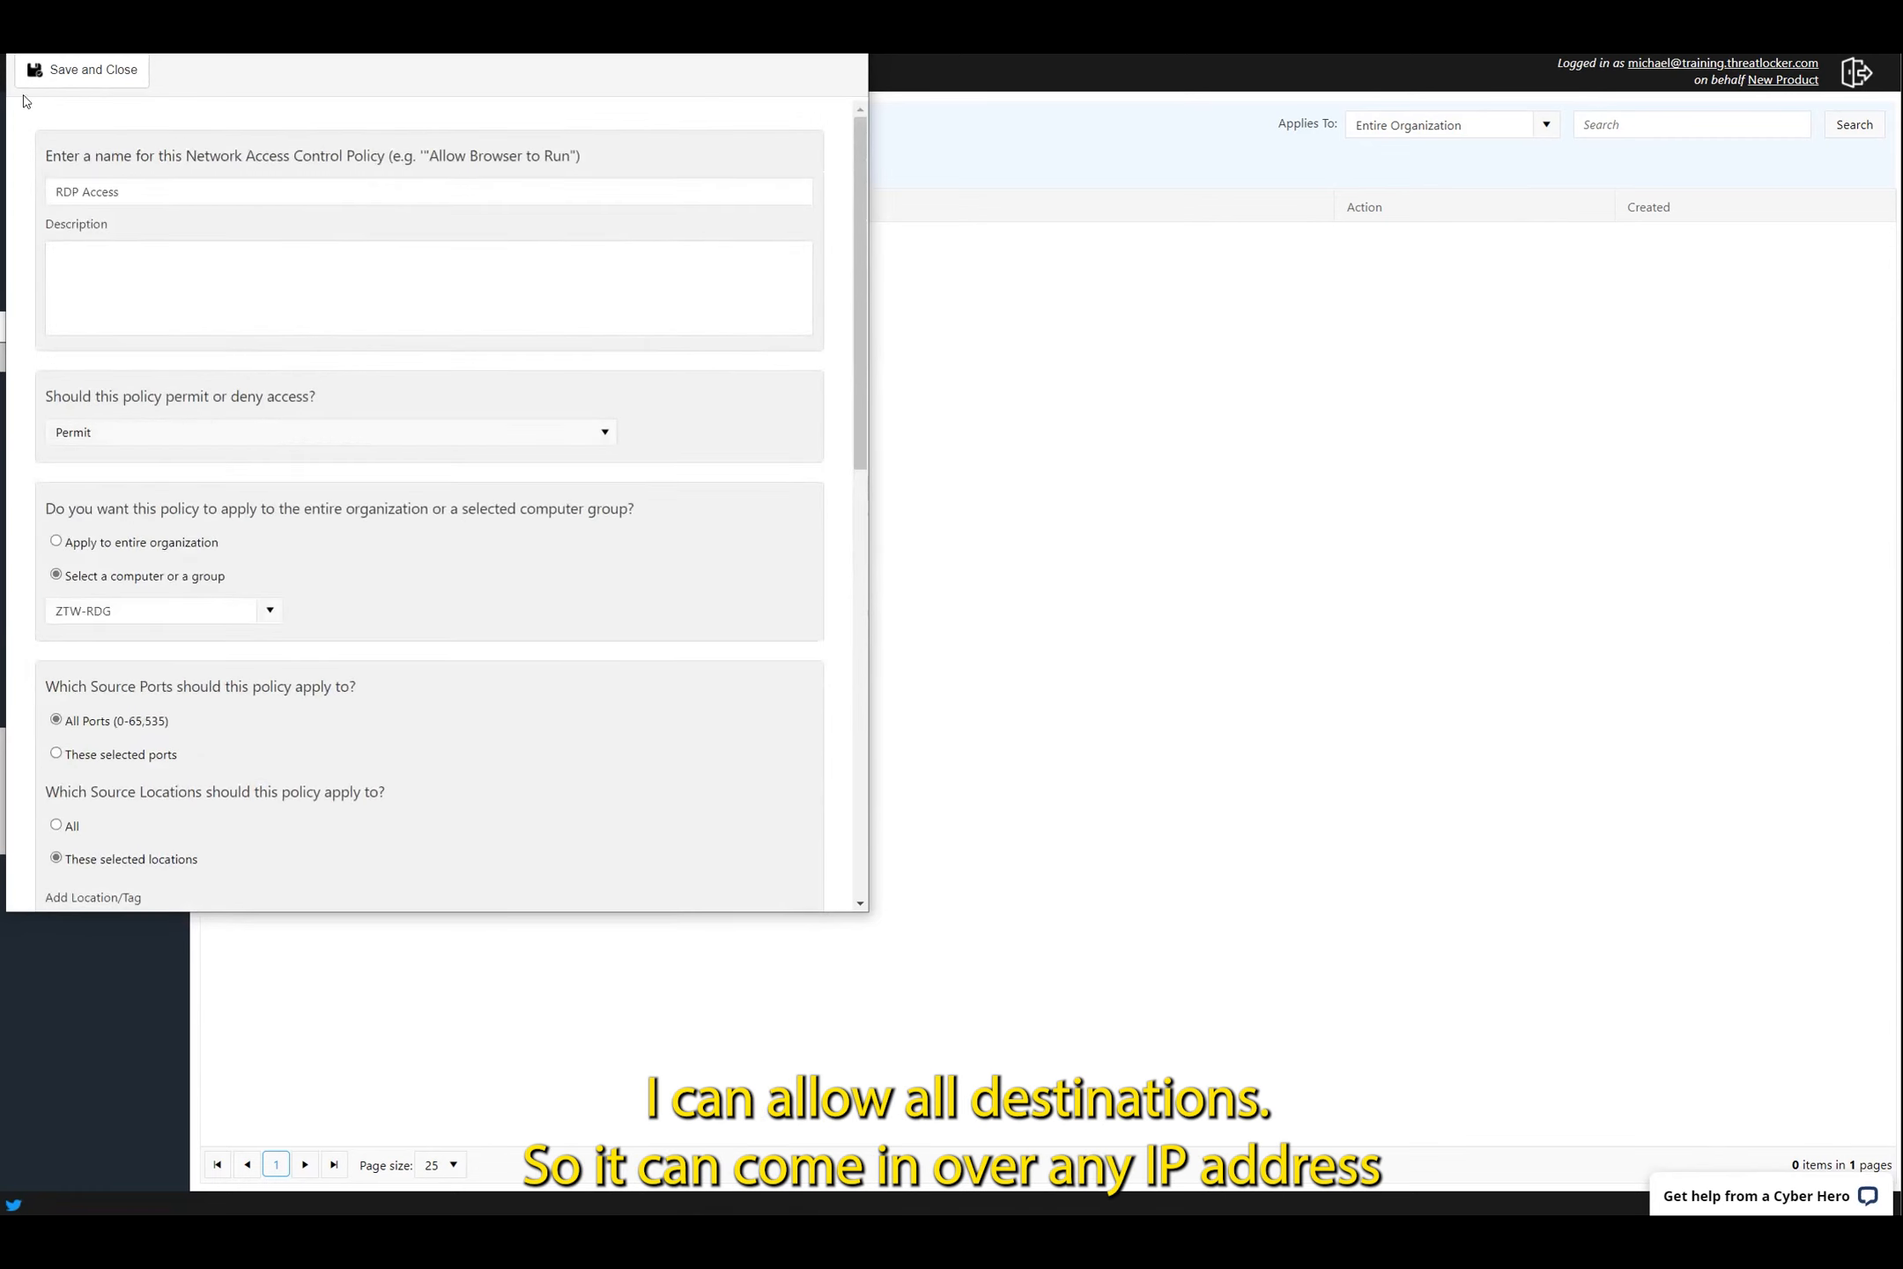
click(91, 71)
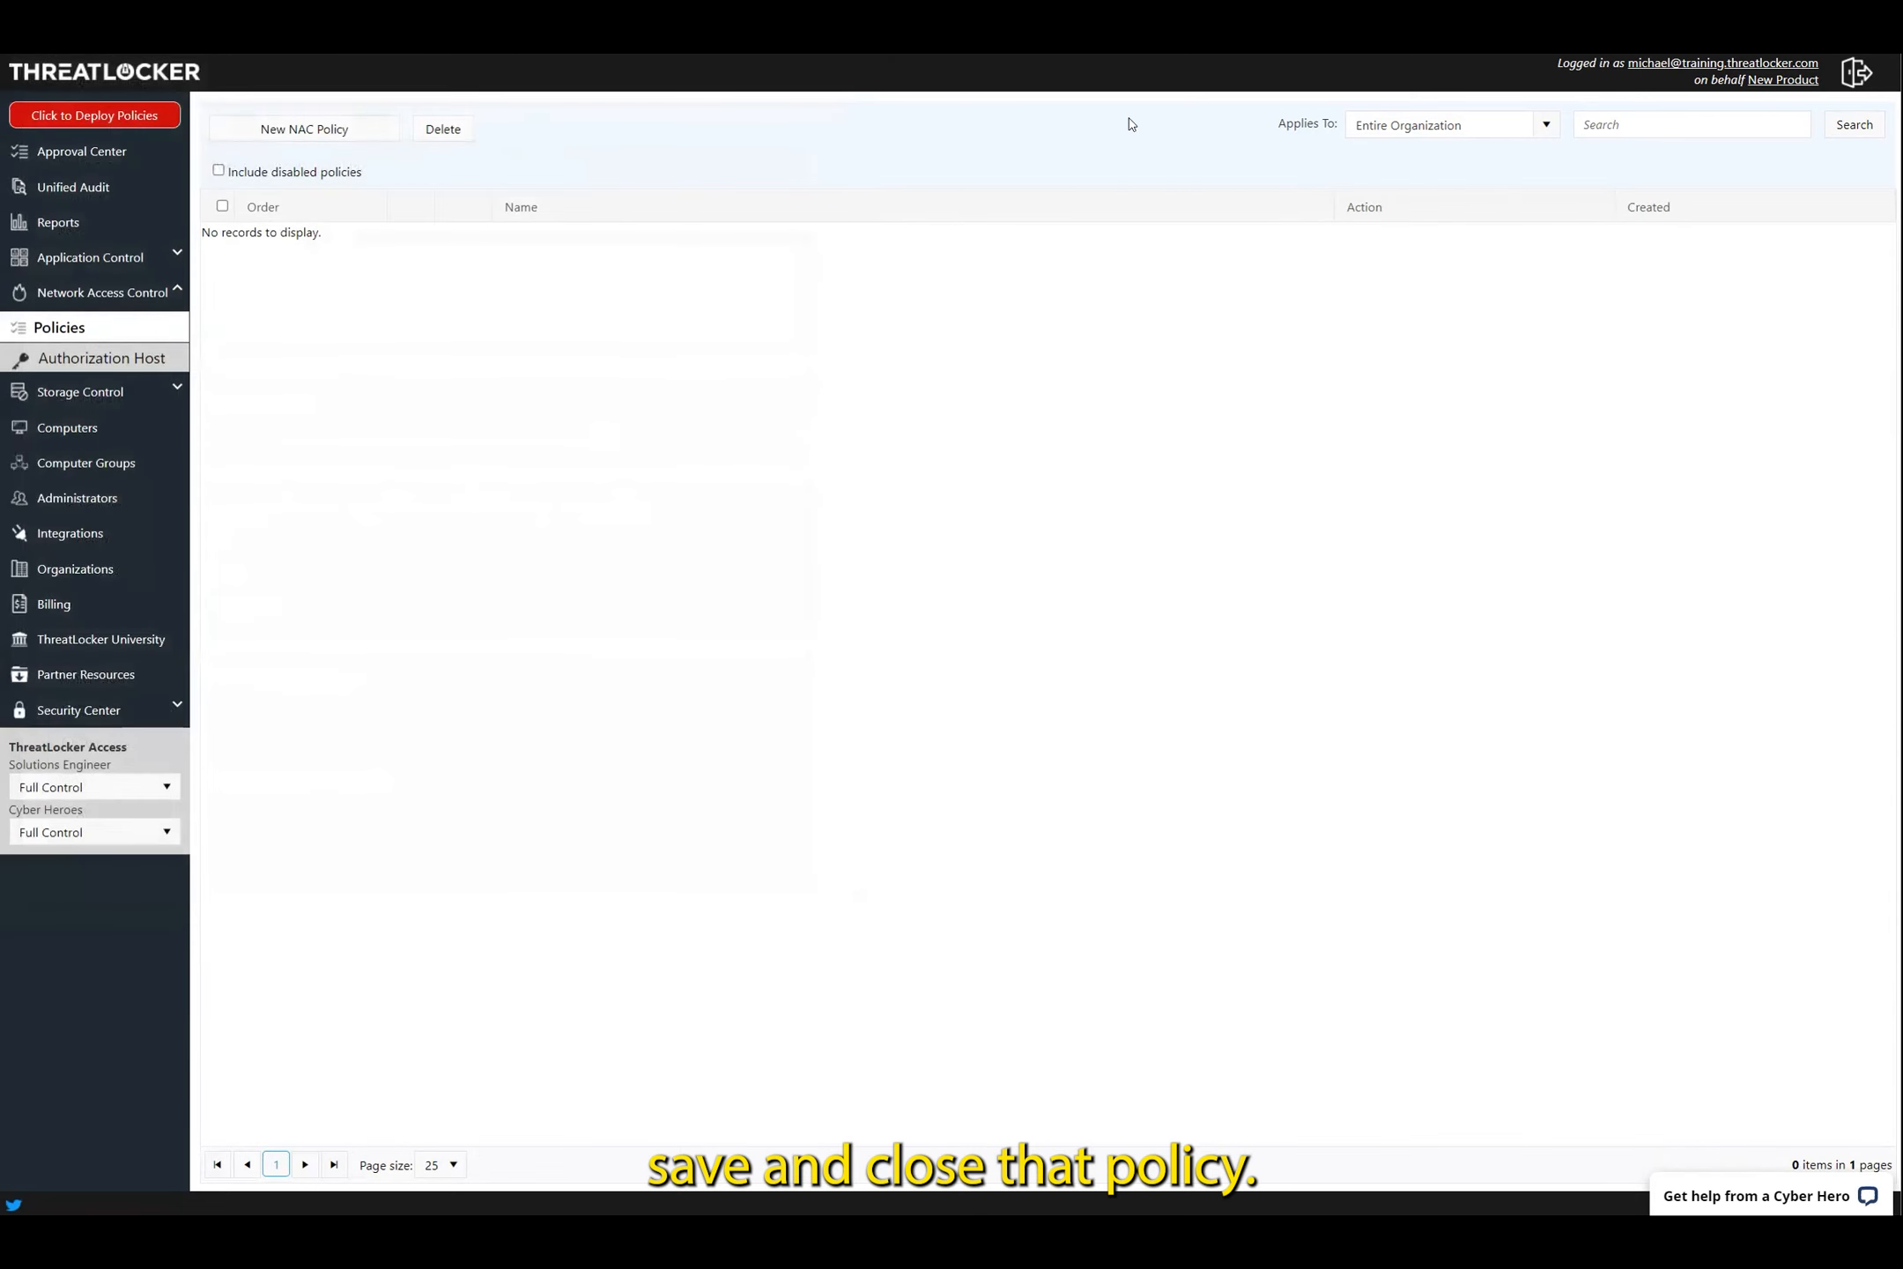
Filter the policy list to ZTW-RDG, showing RDP Access, and deploy policies
click(1546, 125)
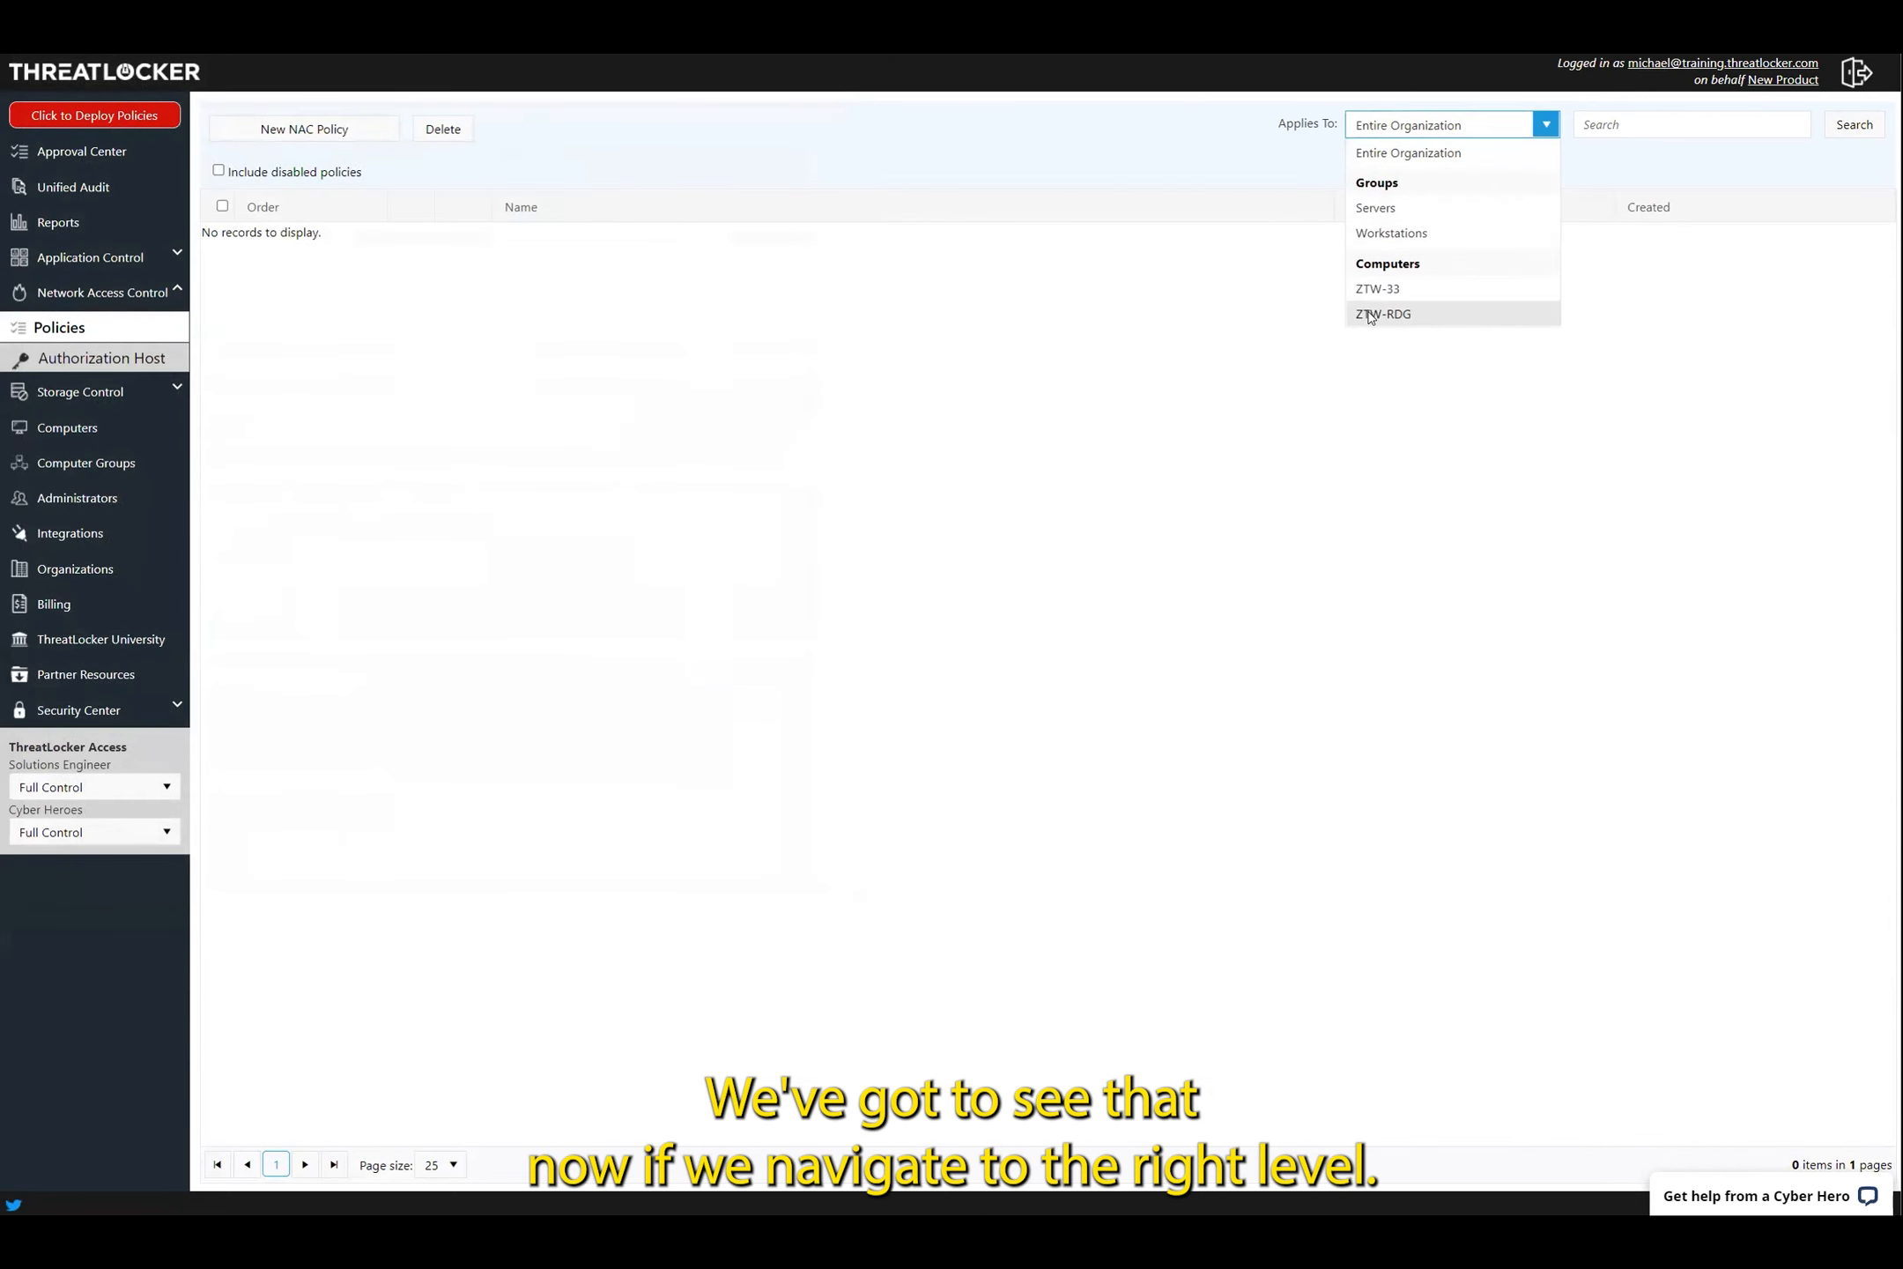
click(1370, 313)
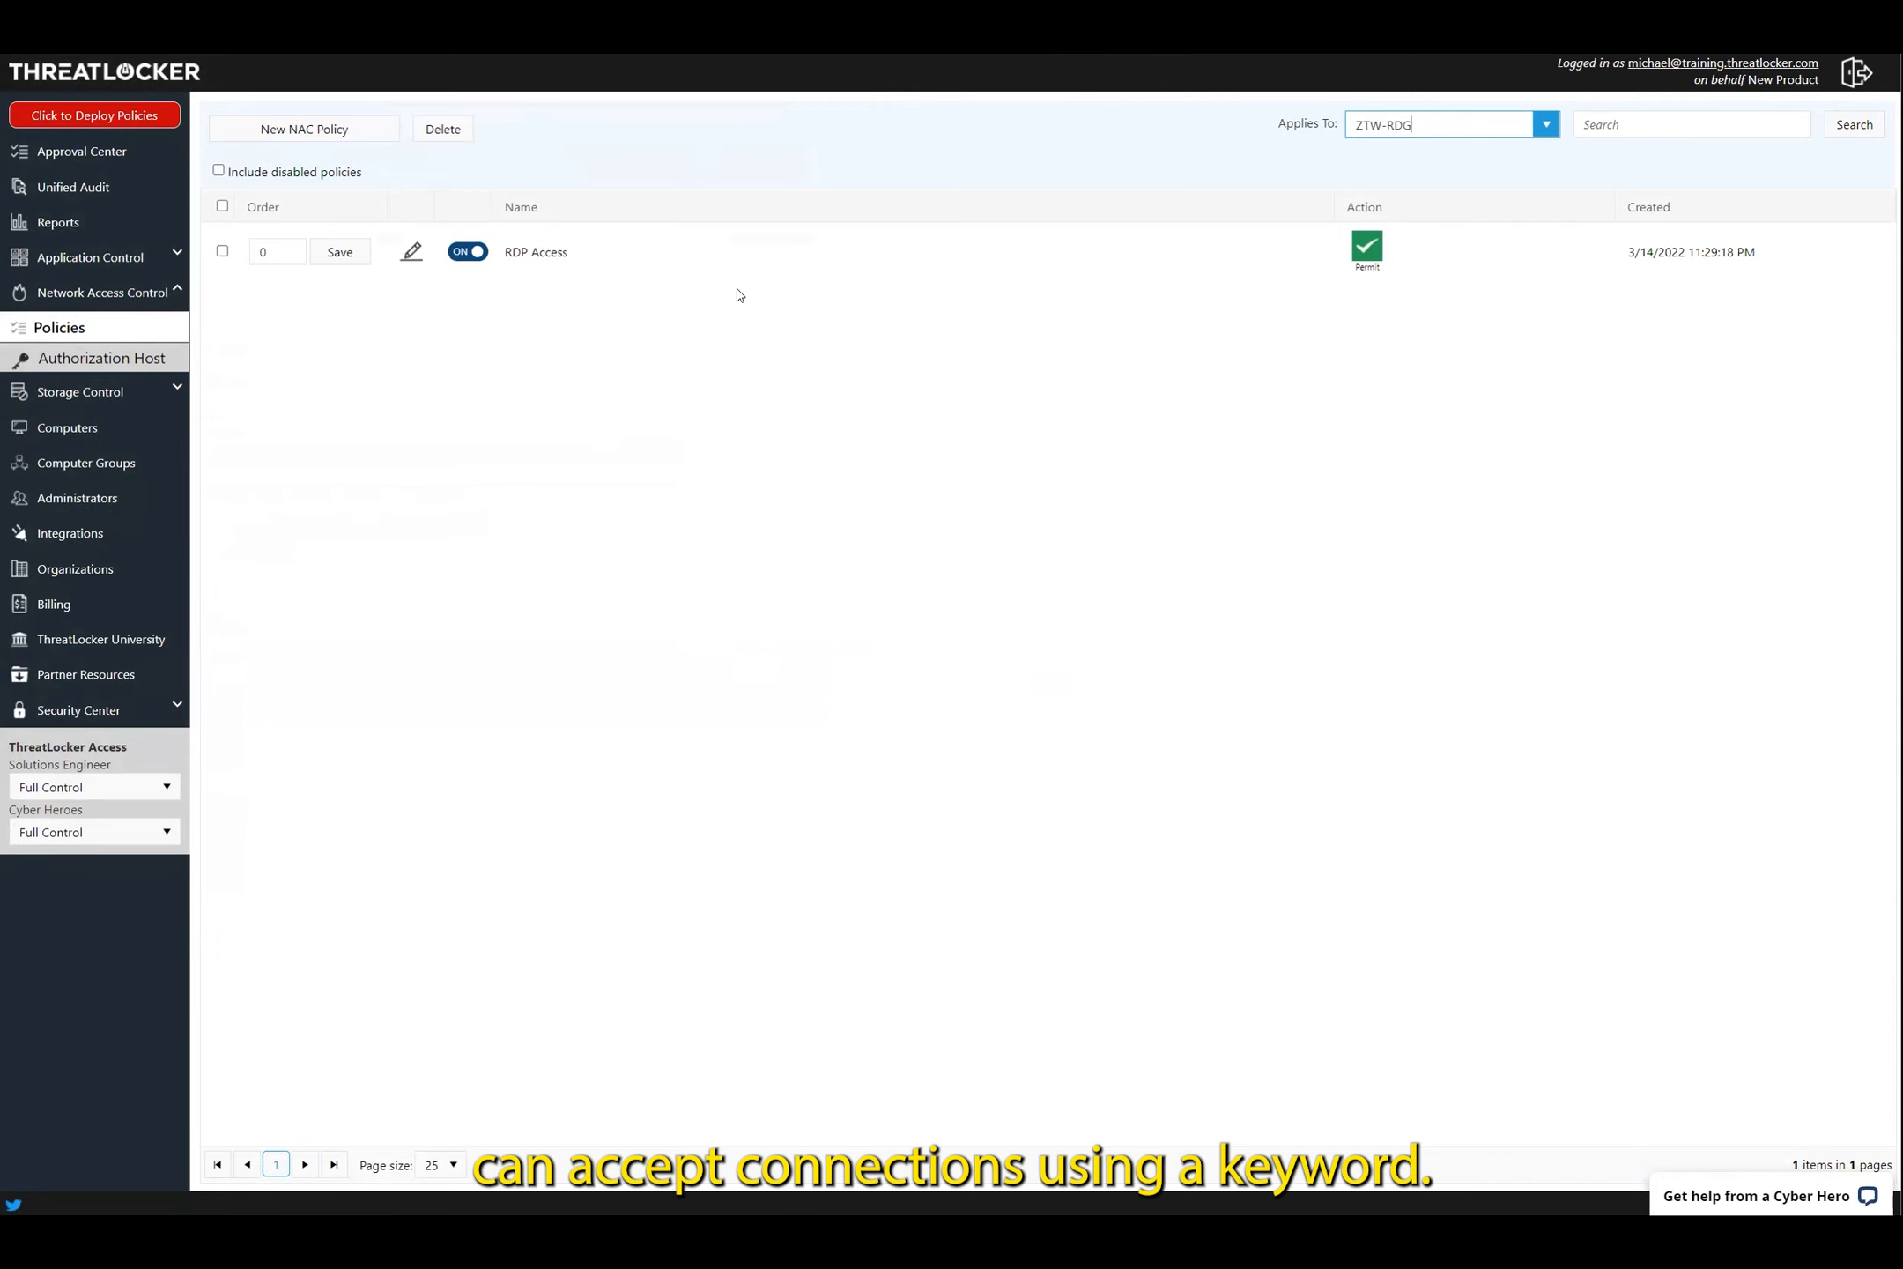
click(81, 116)
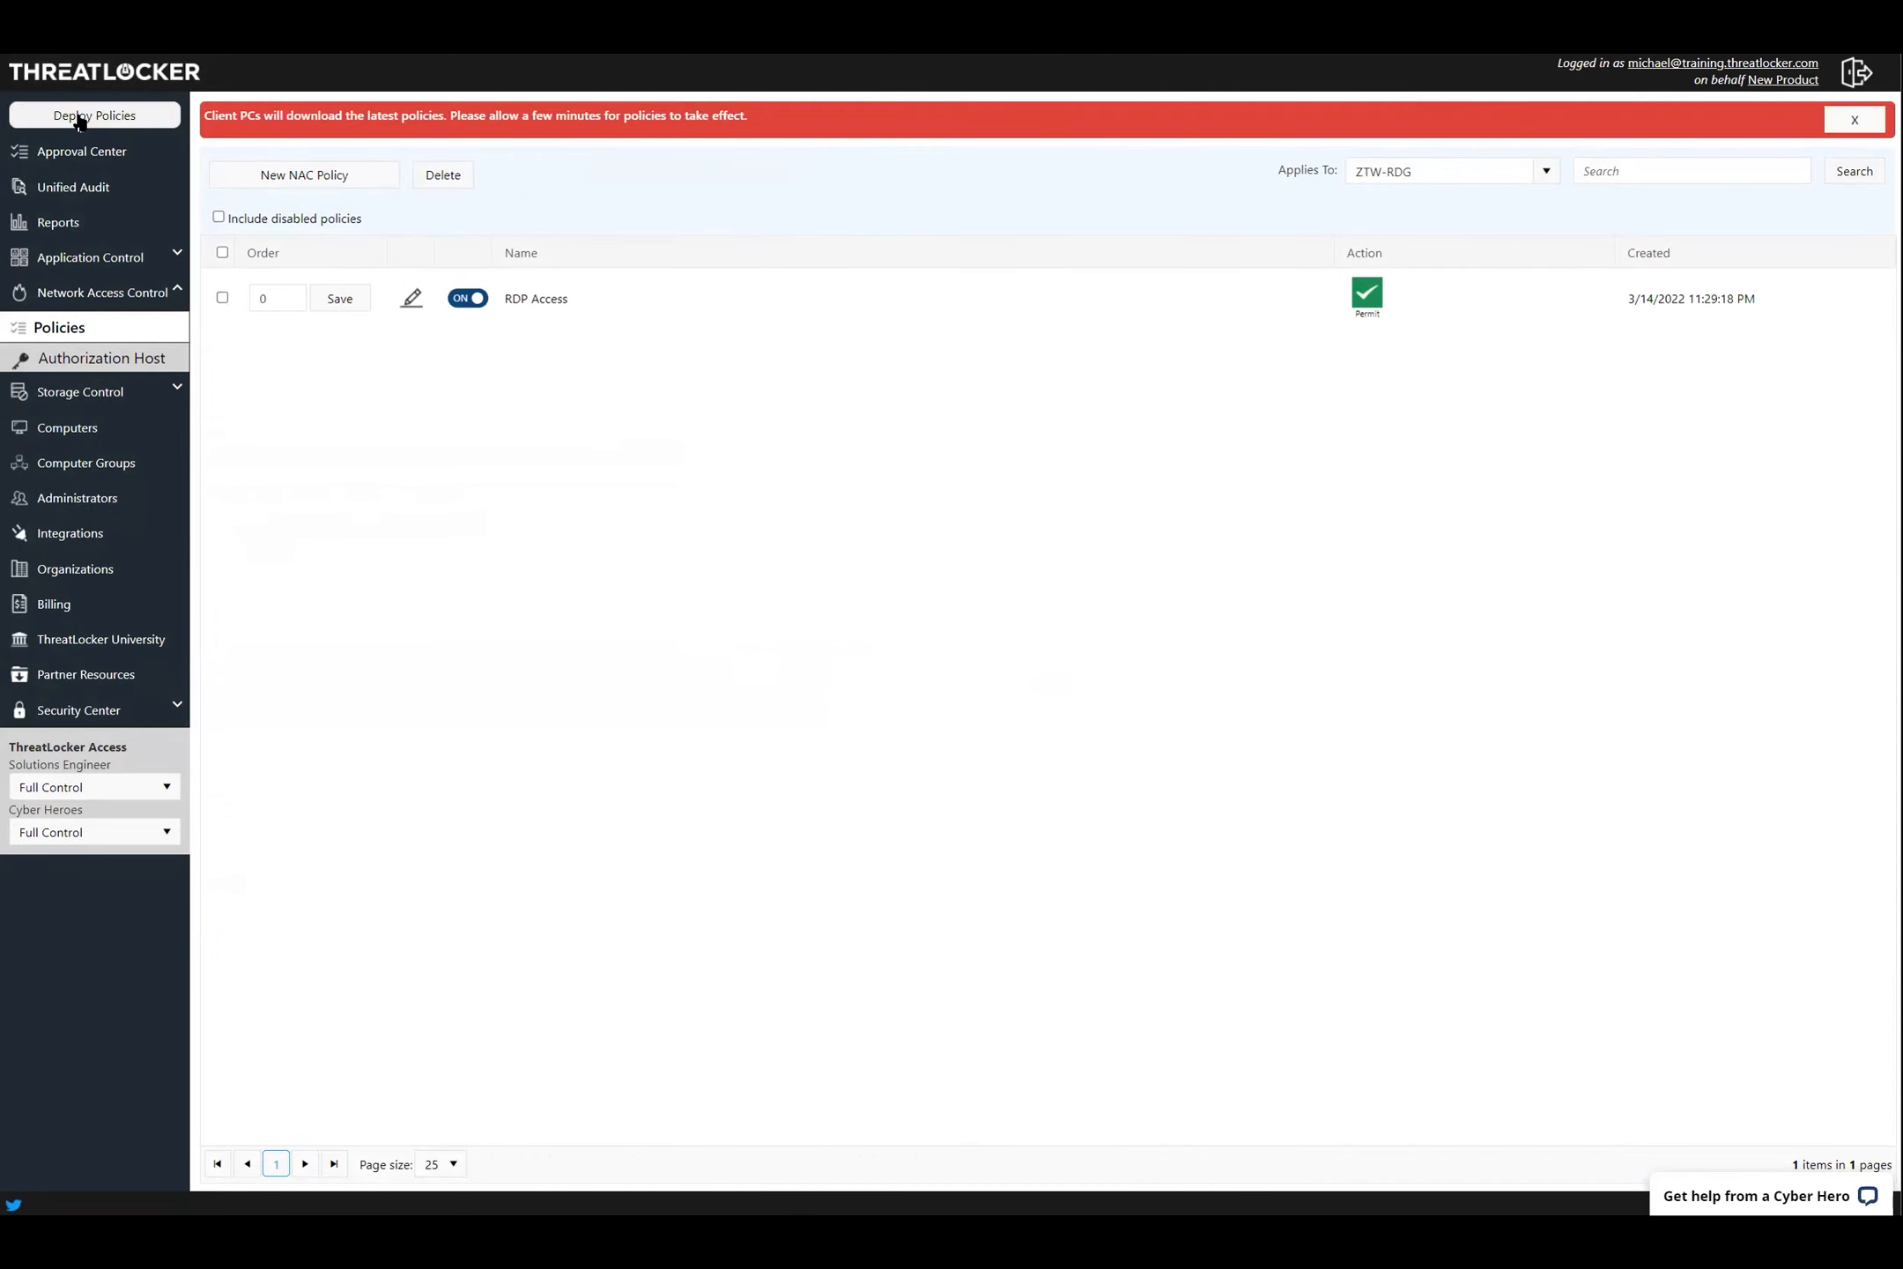
click(126, 365)
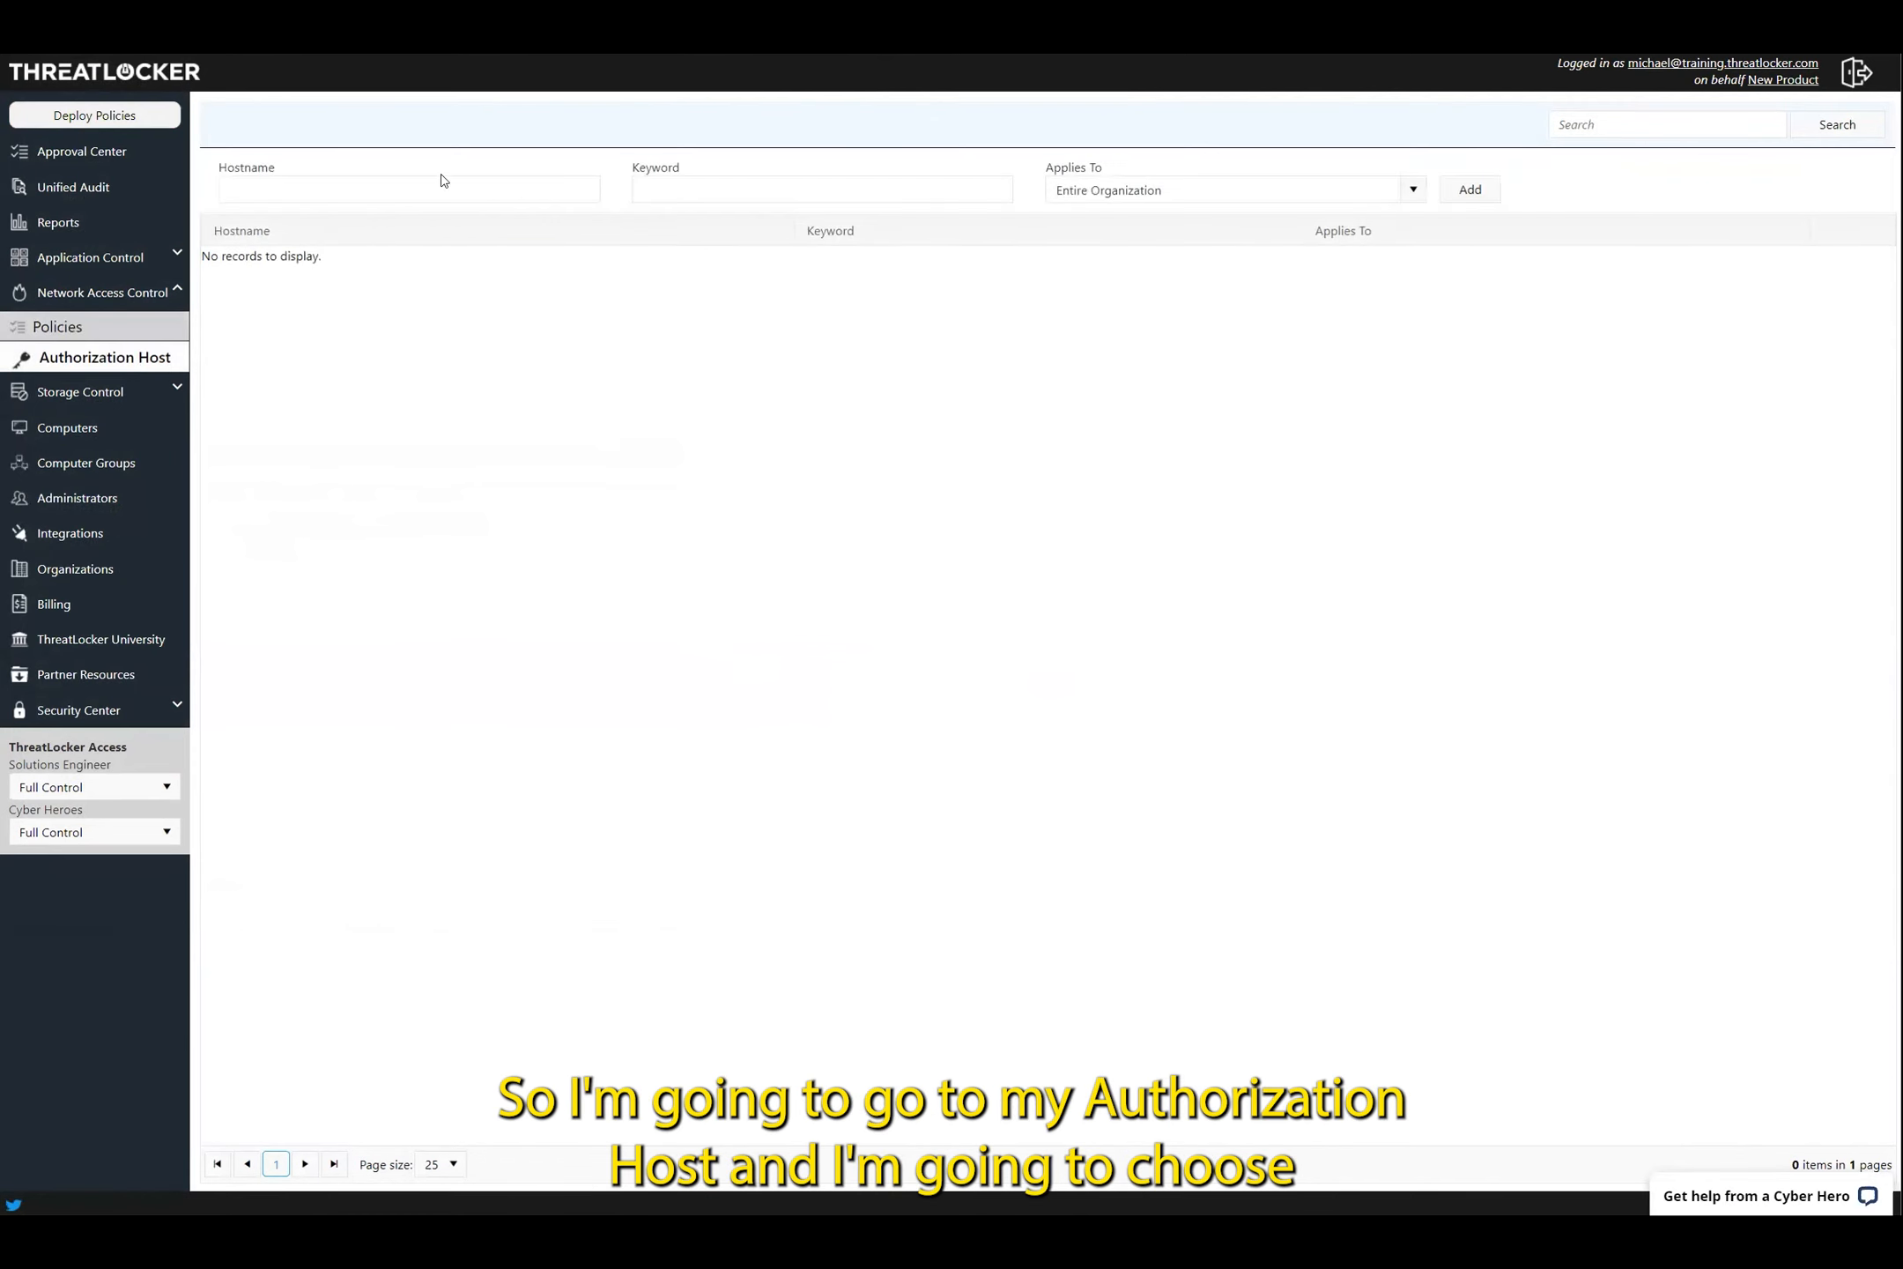
click(415, 191)
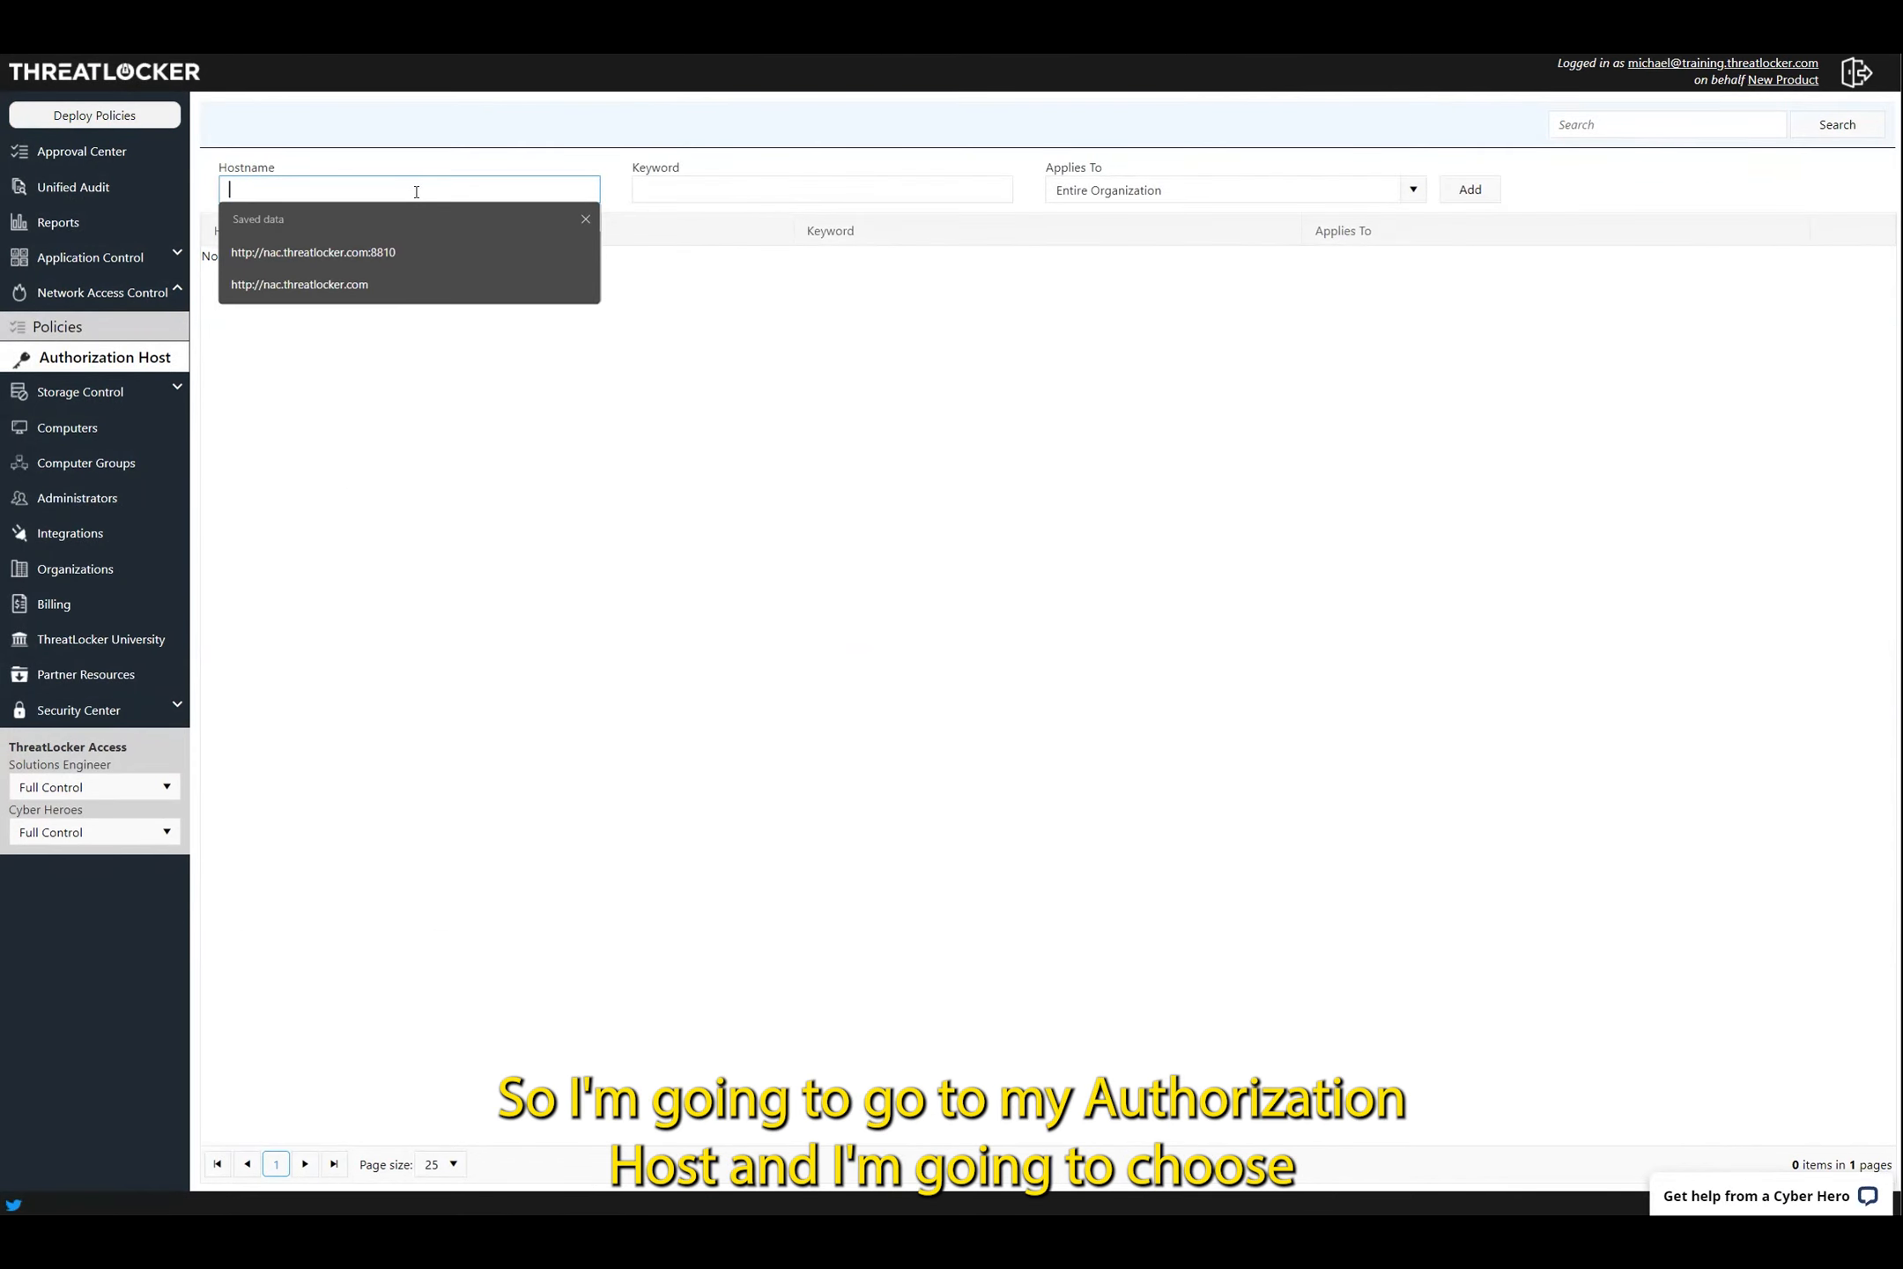
click(409, 250)
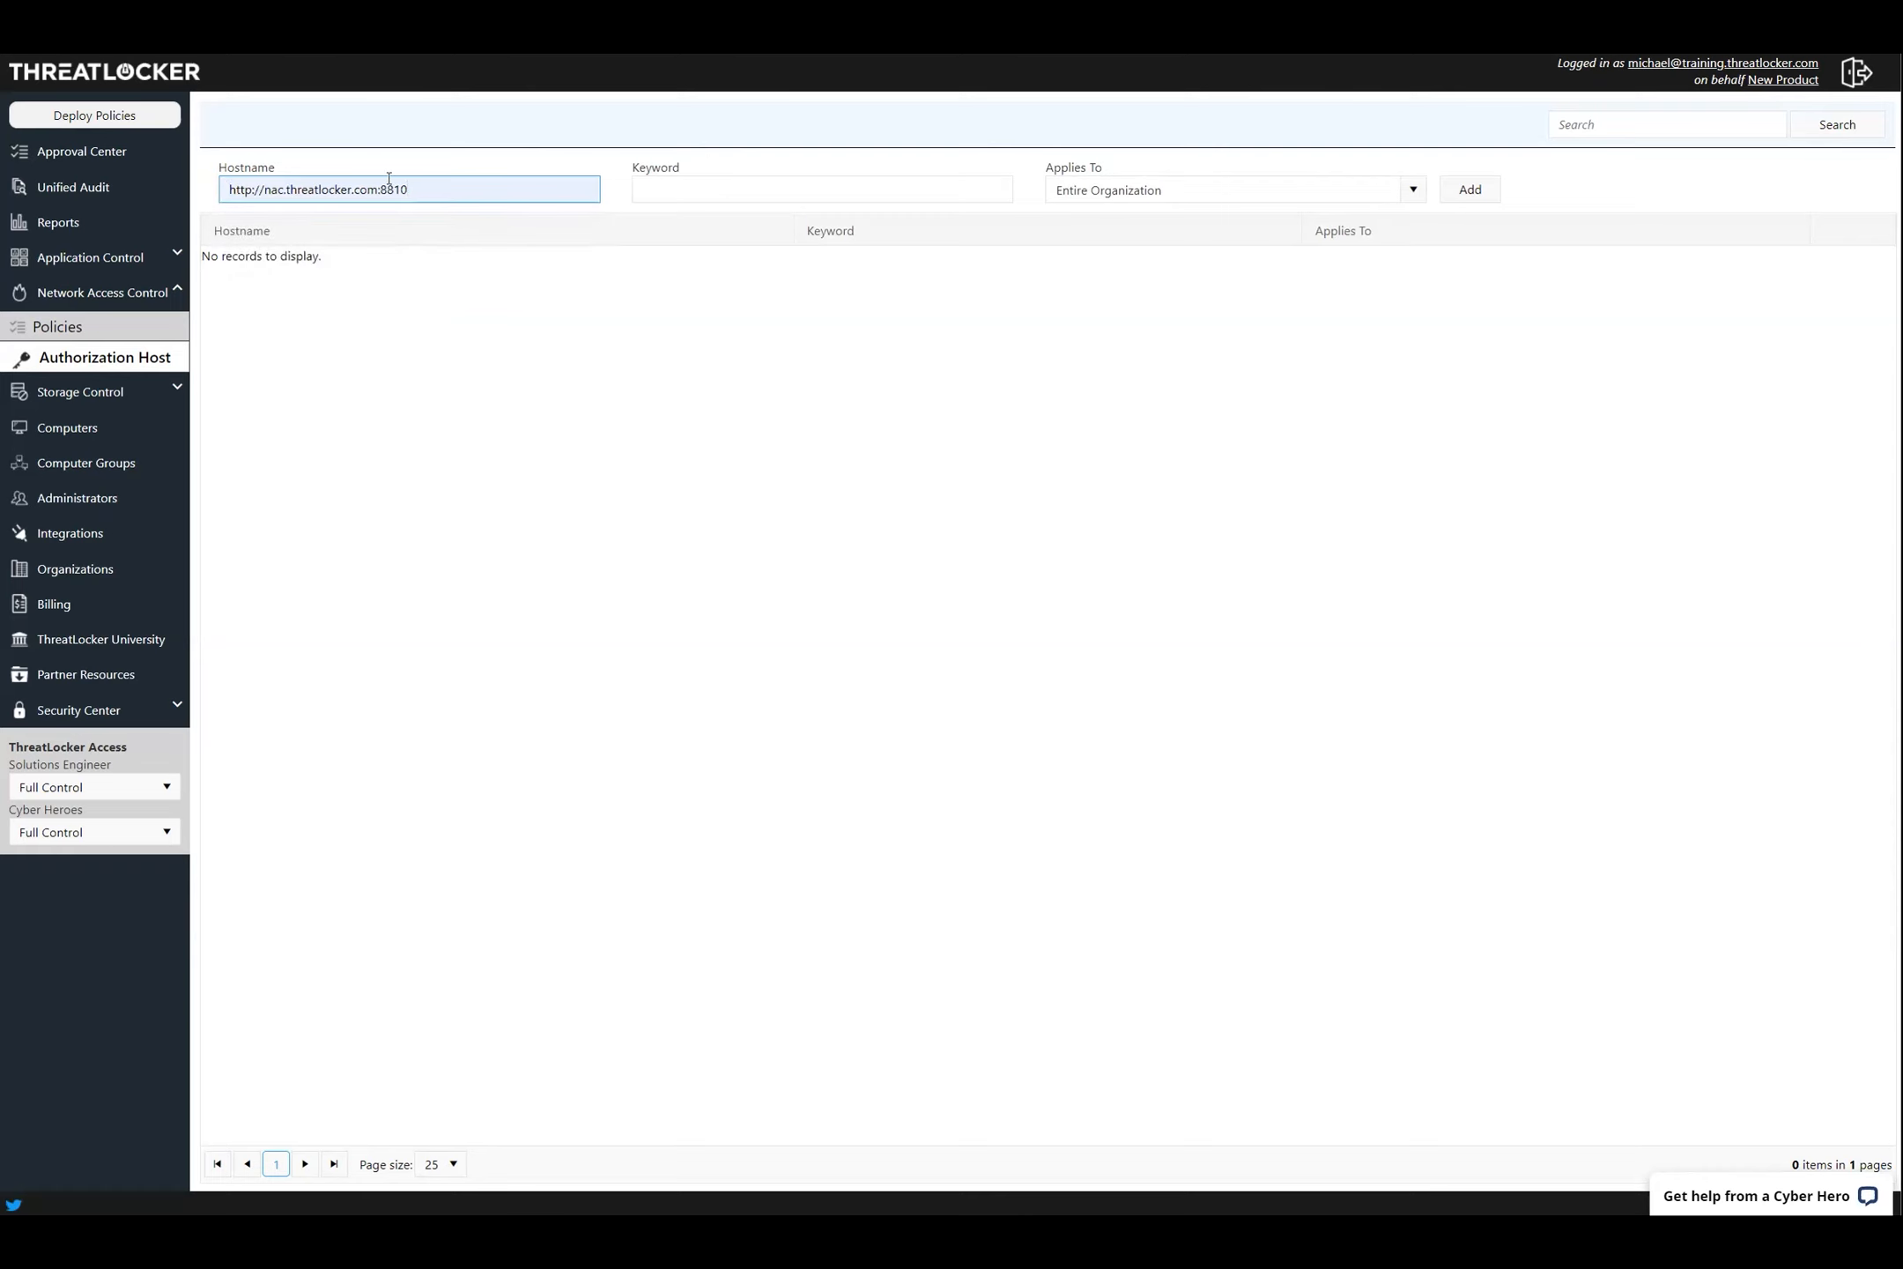
drag(379, 189, 267, 188)
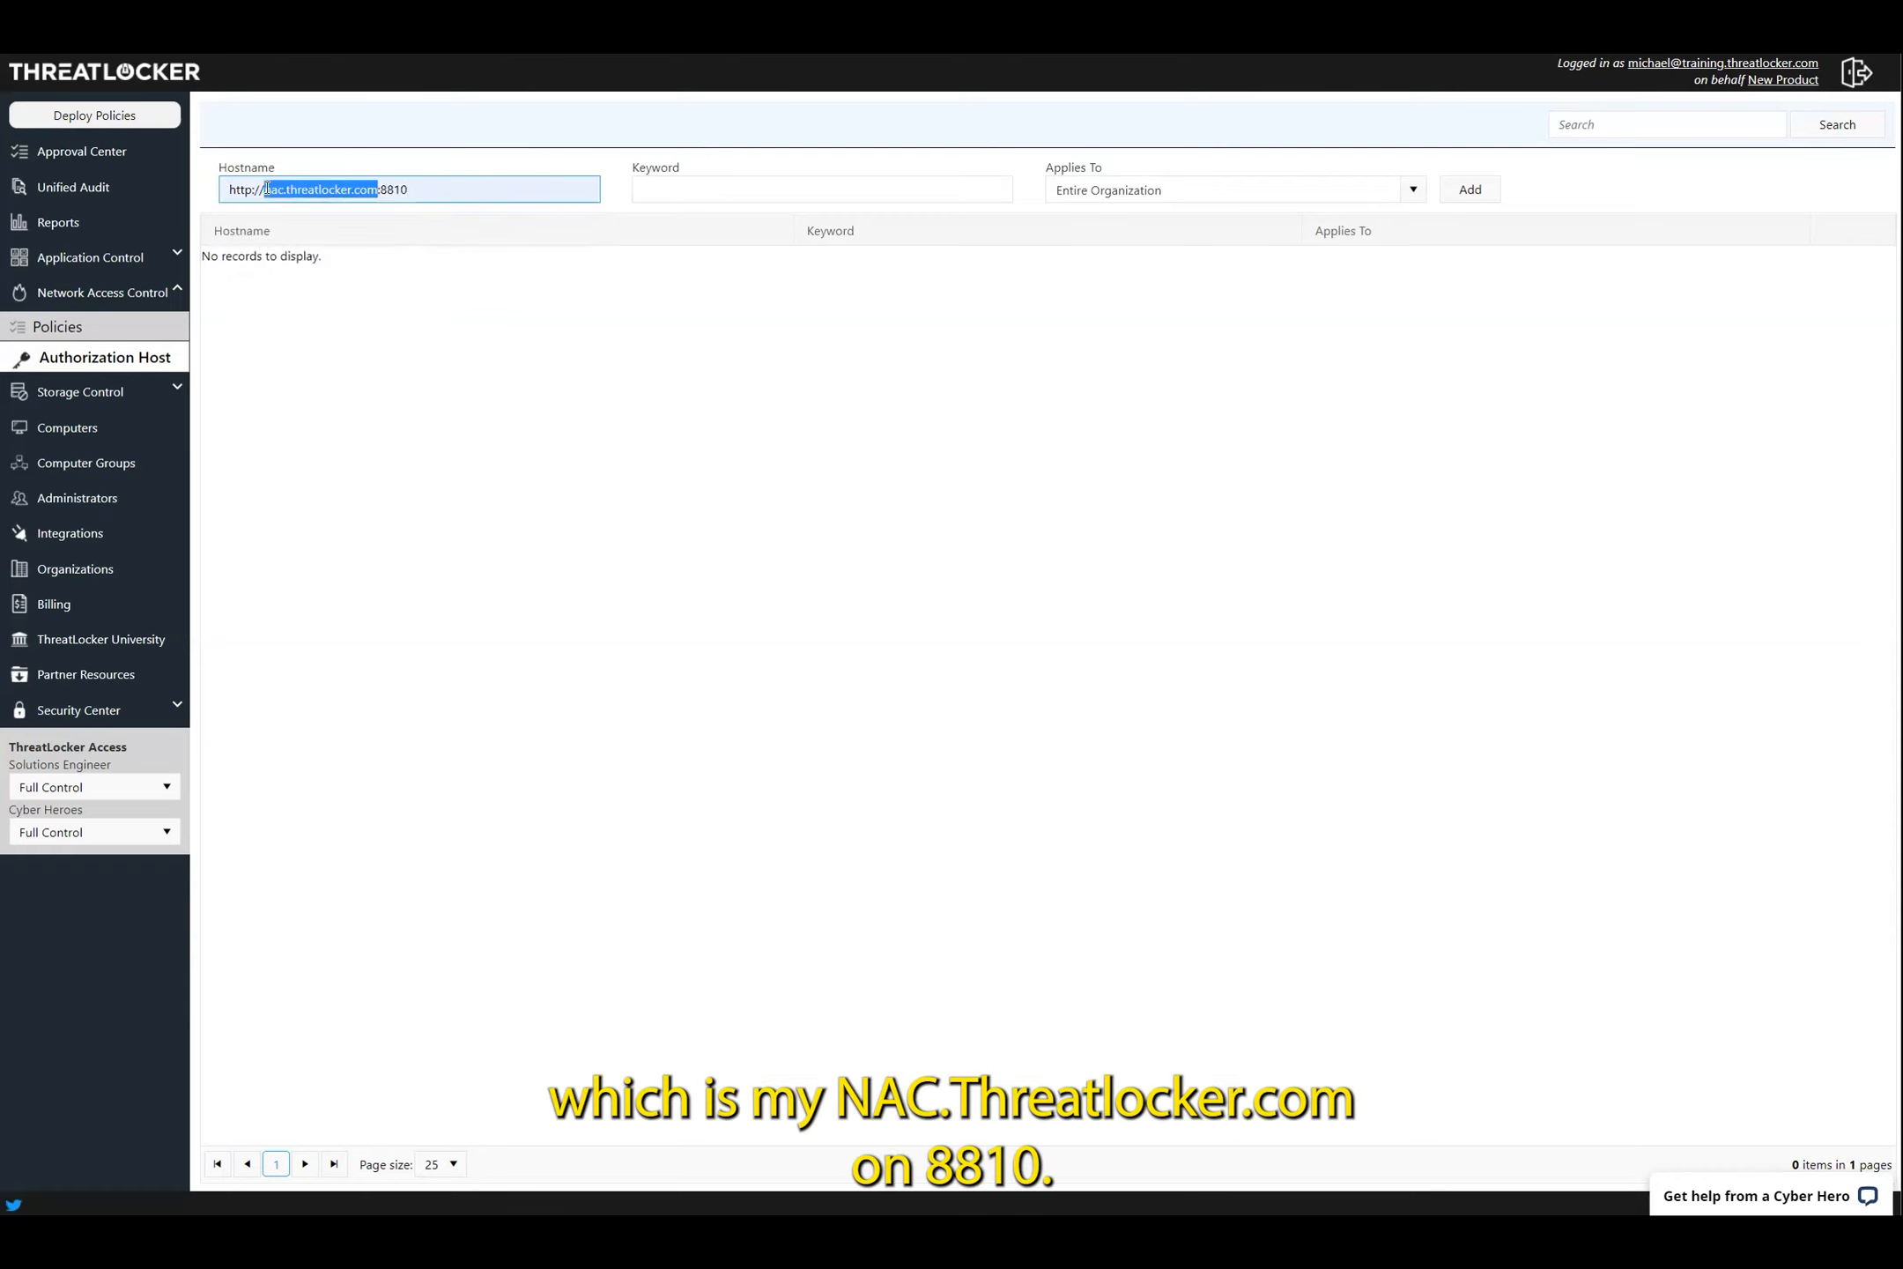
click(422, 188)
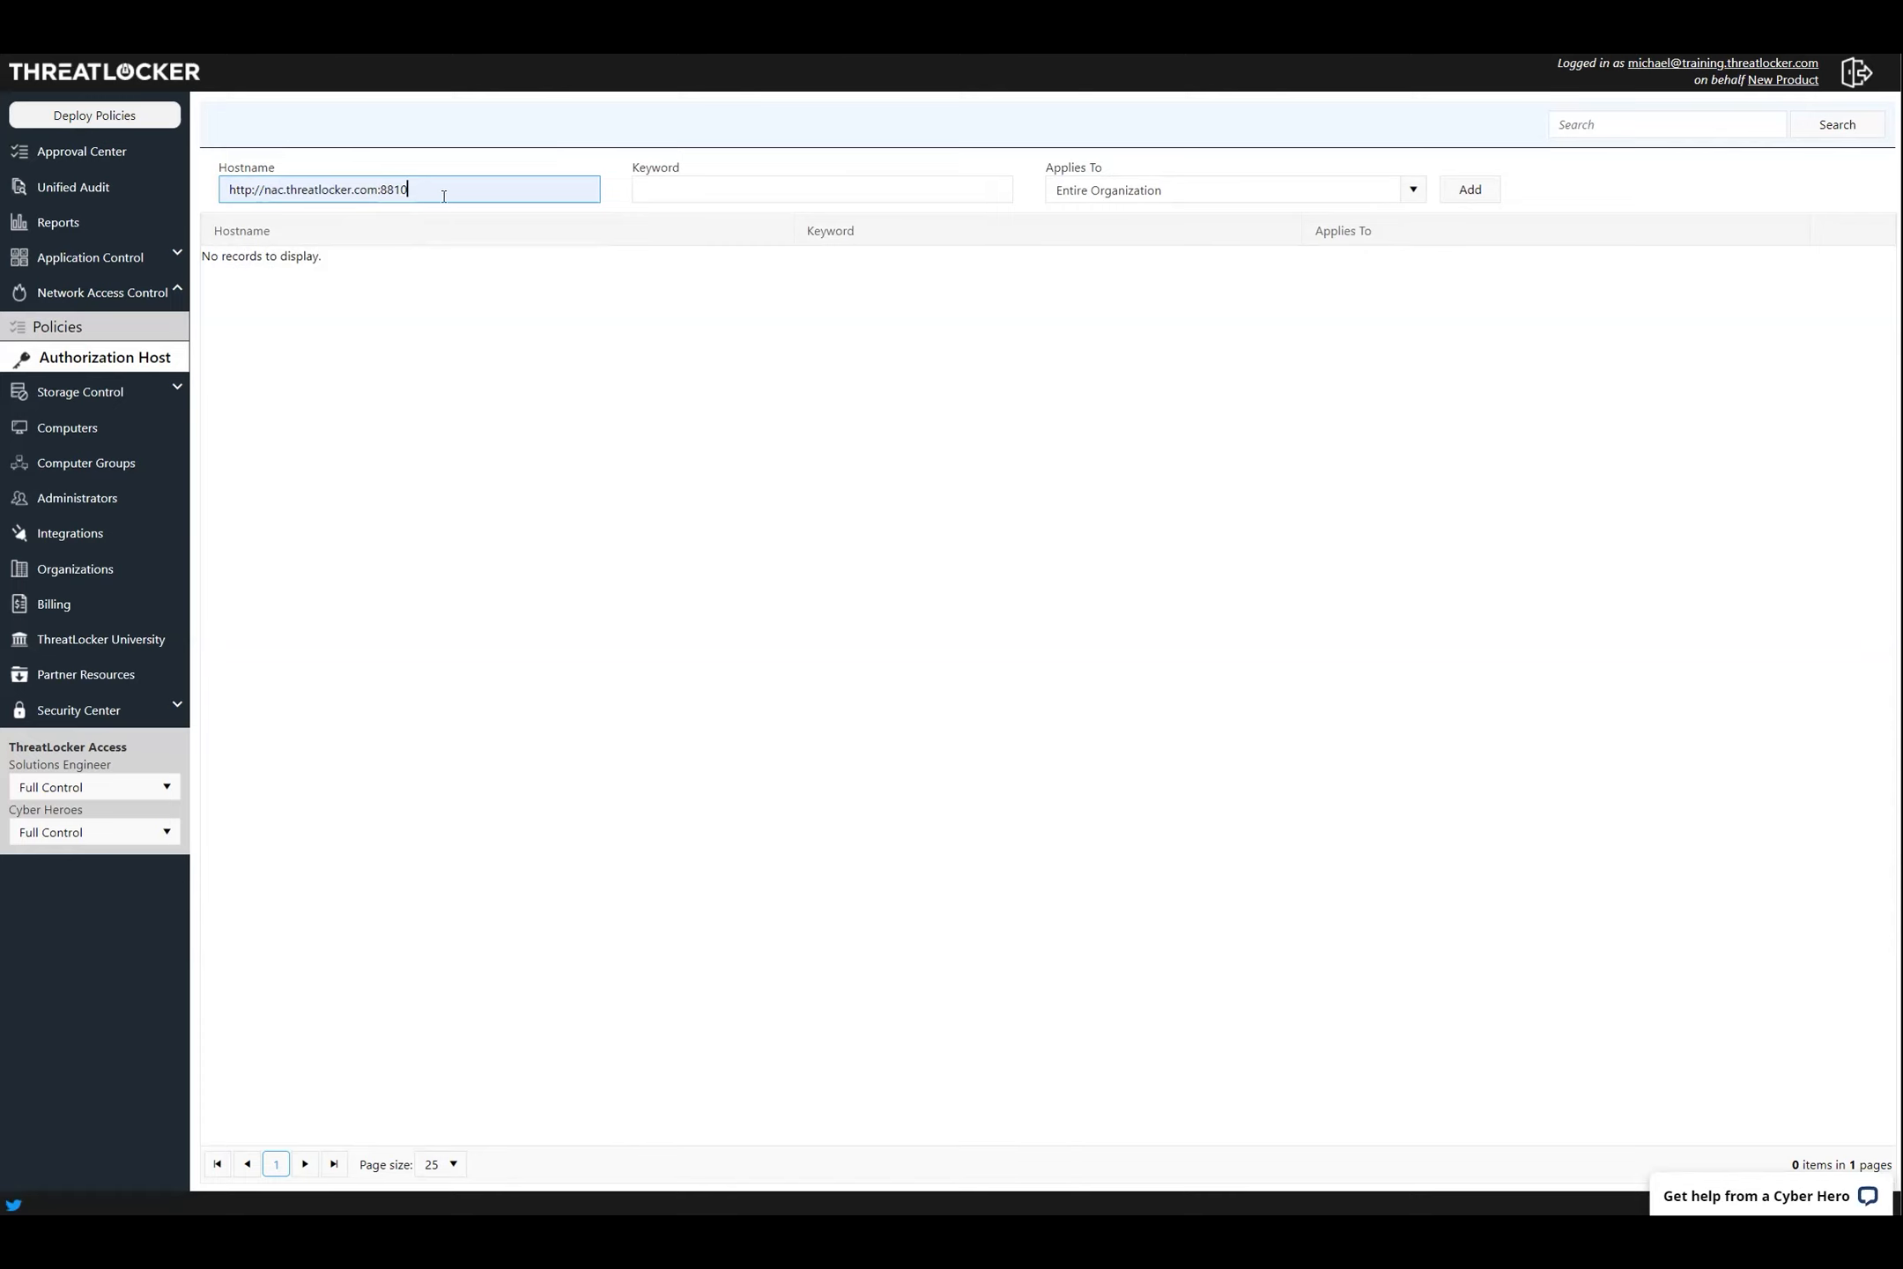
drag(409, 189, 381, 189)
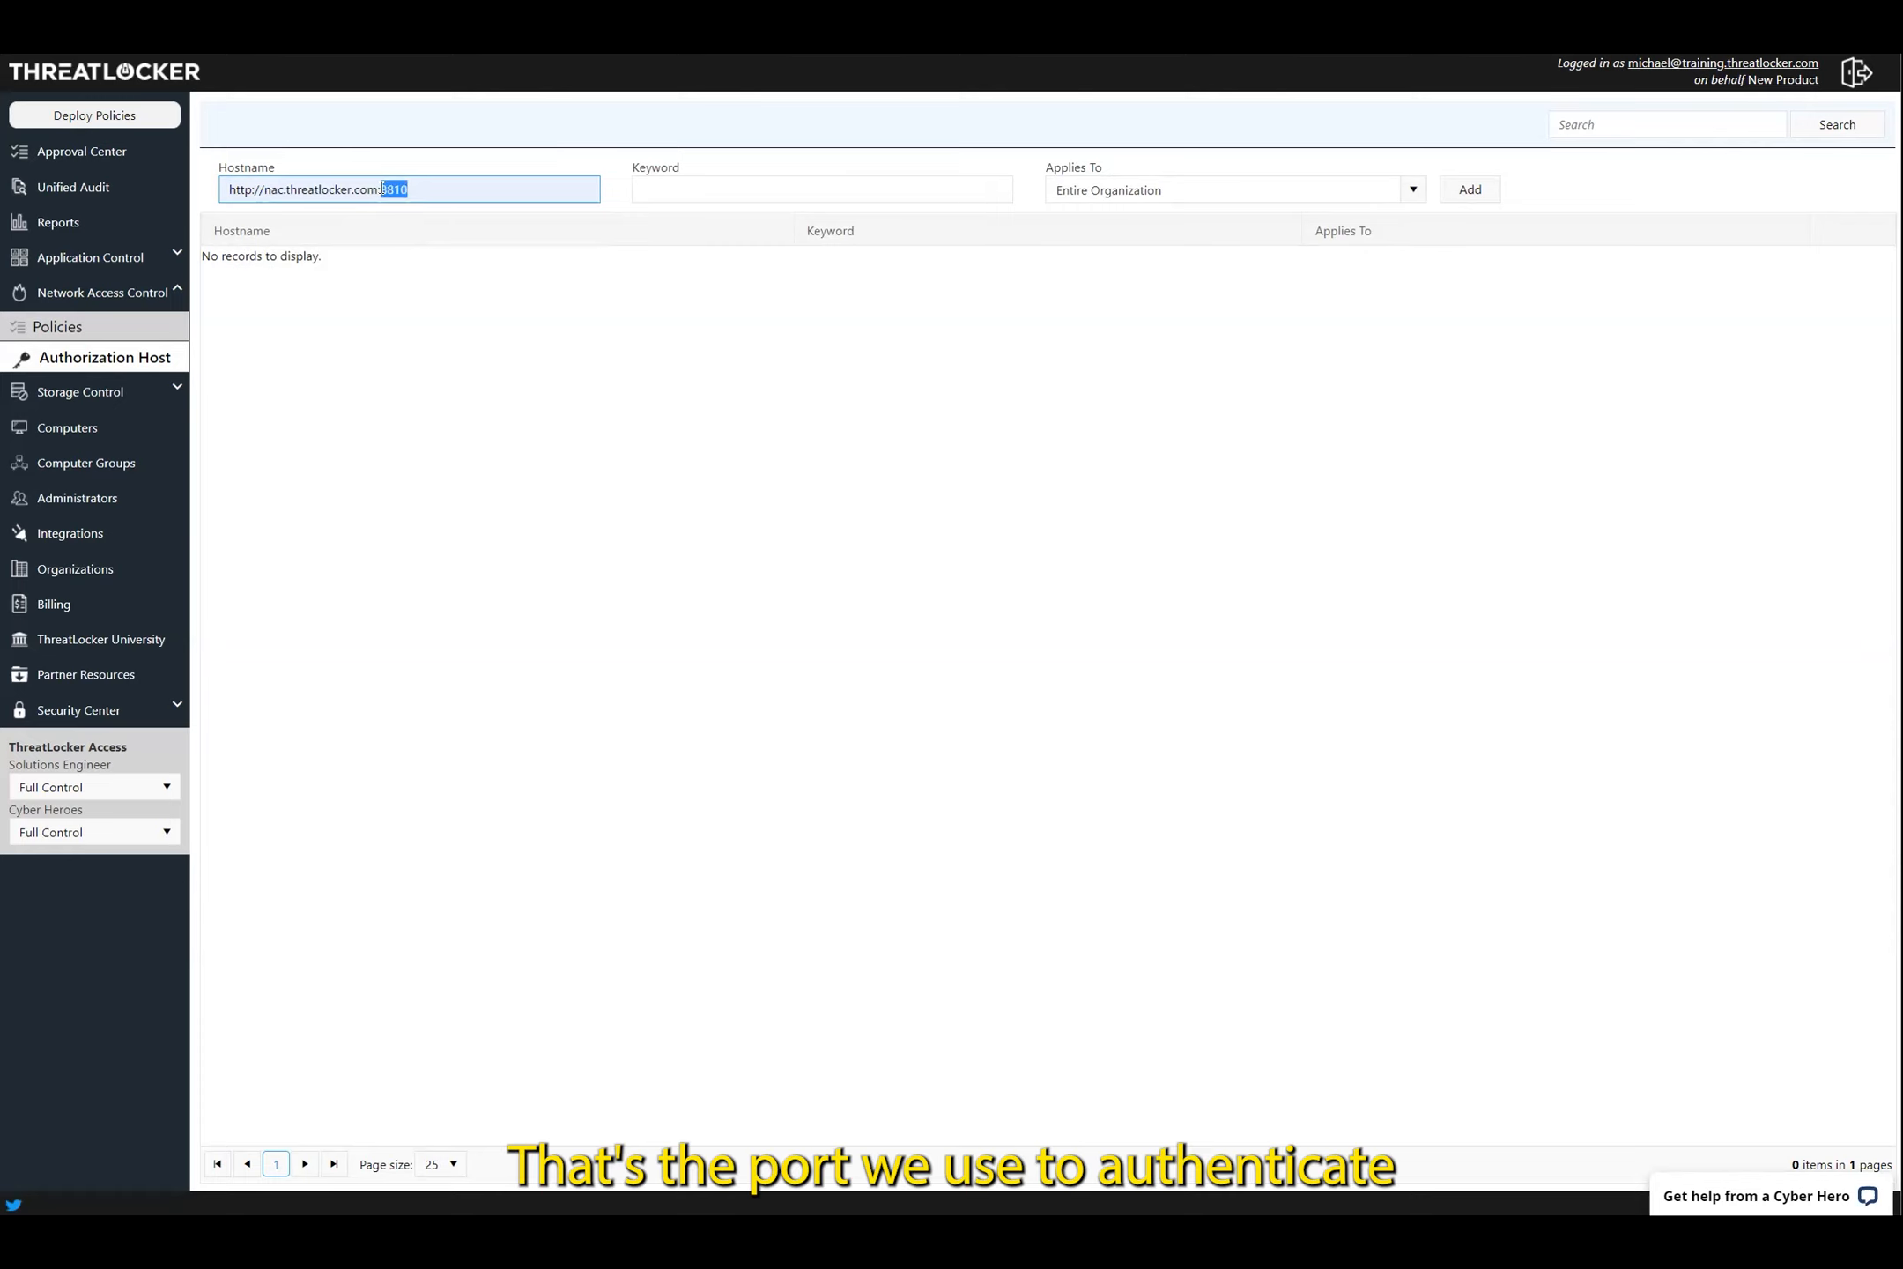
click(665, 194)
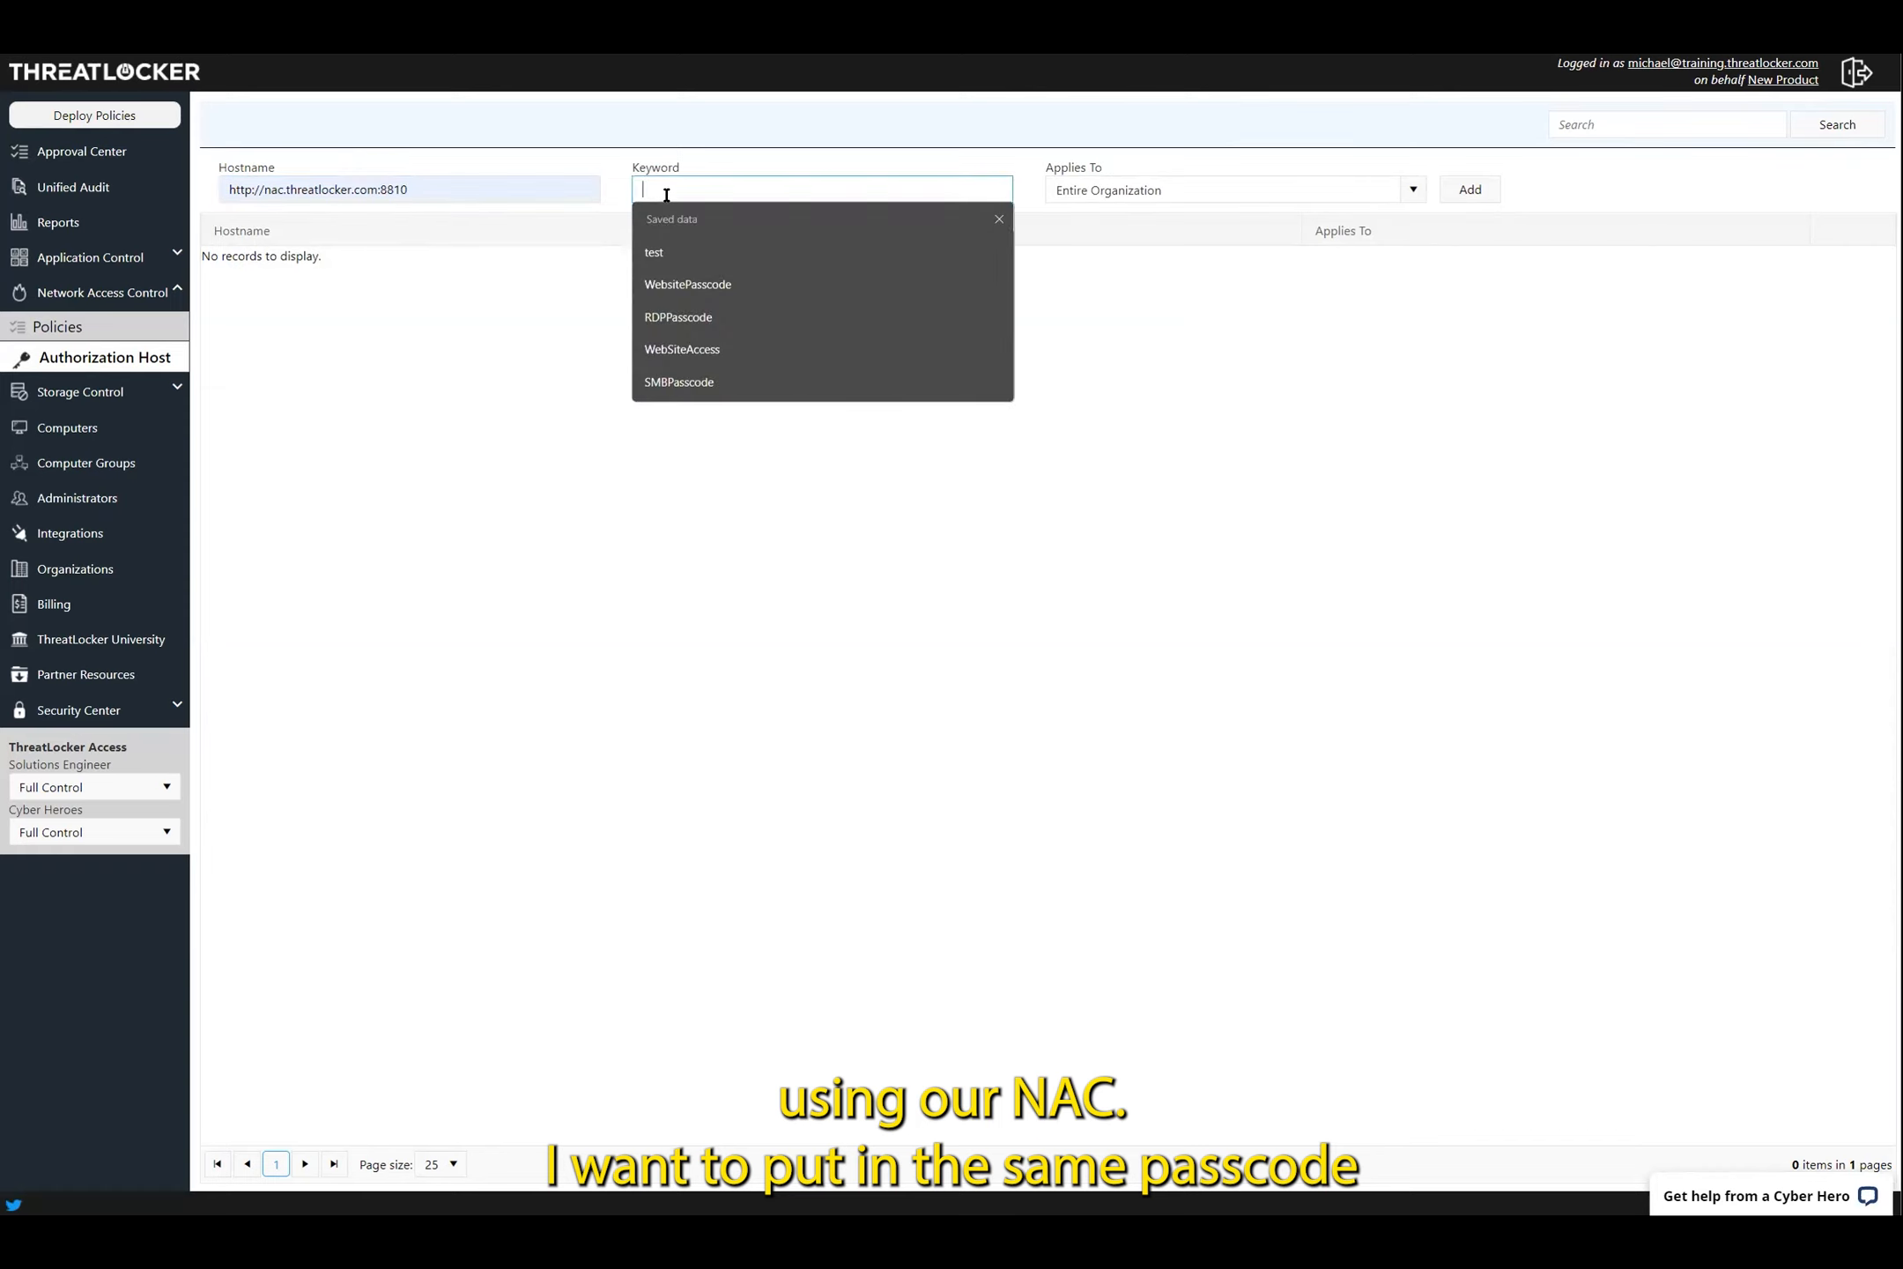
click(740, 320)
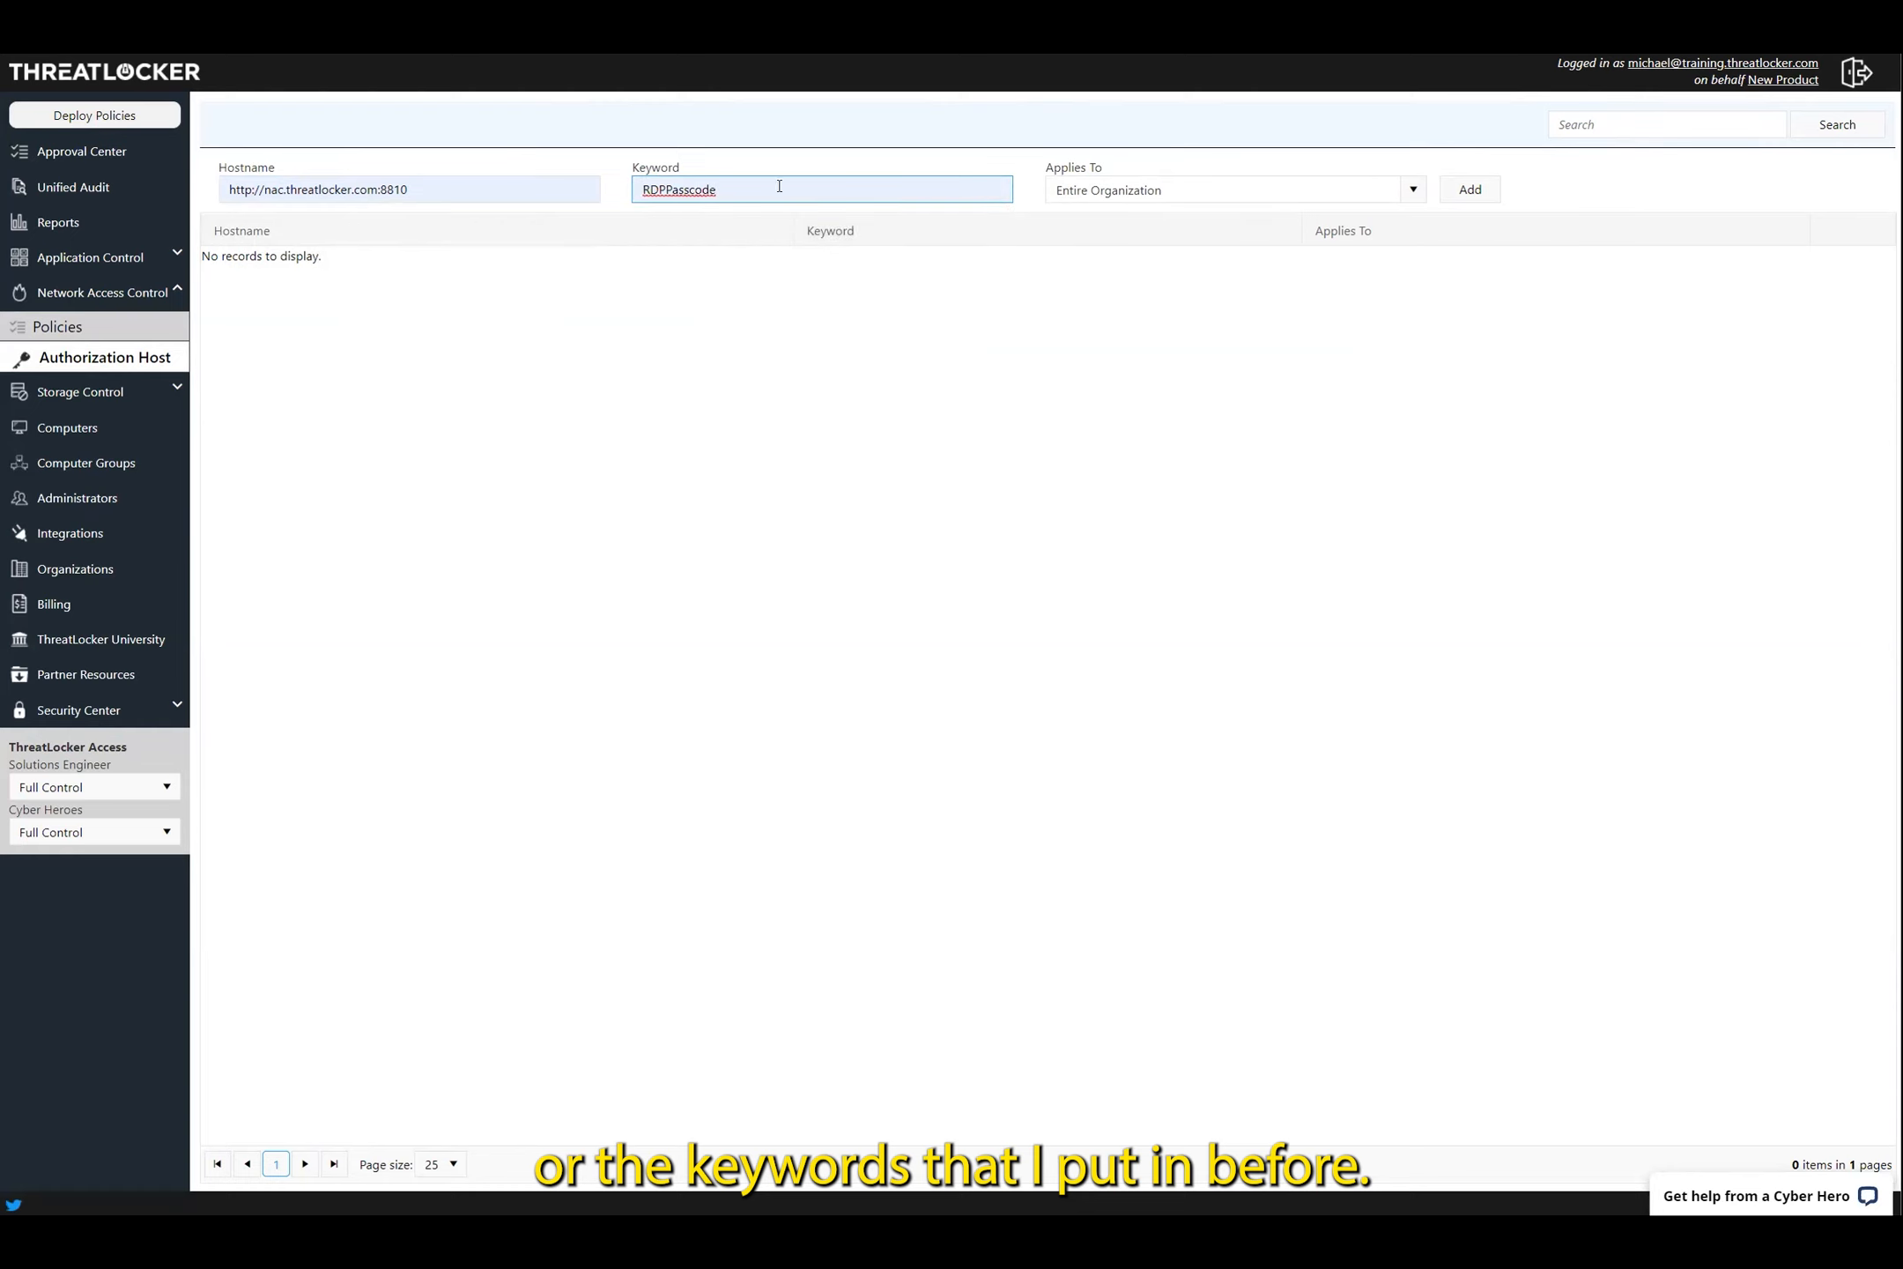
click(1169, 191)
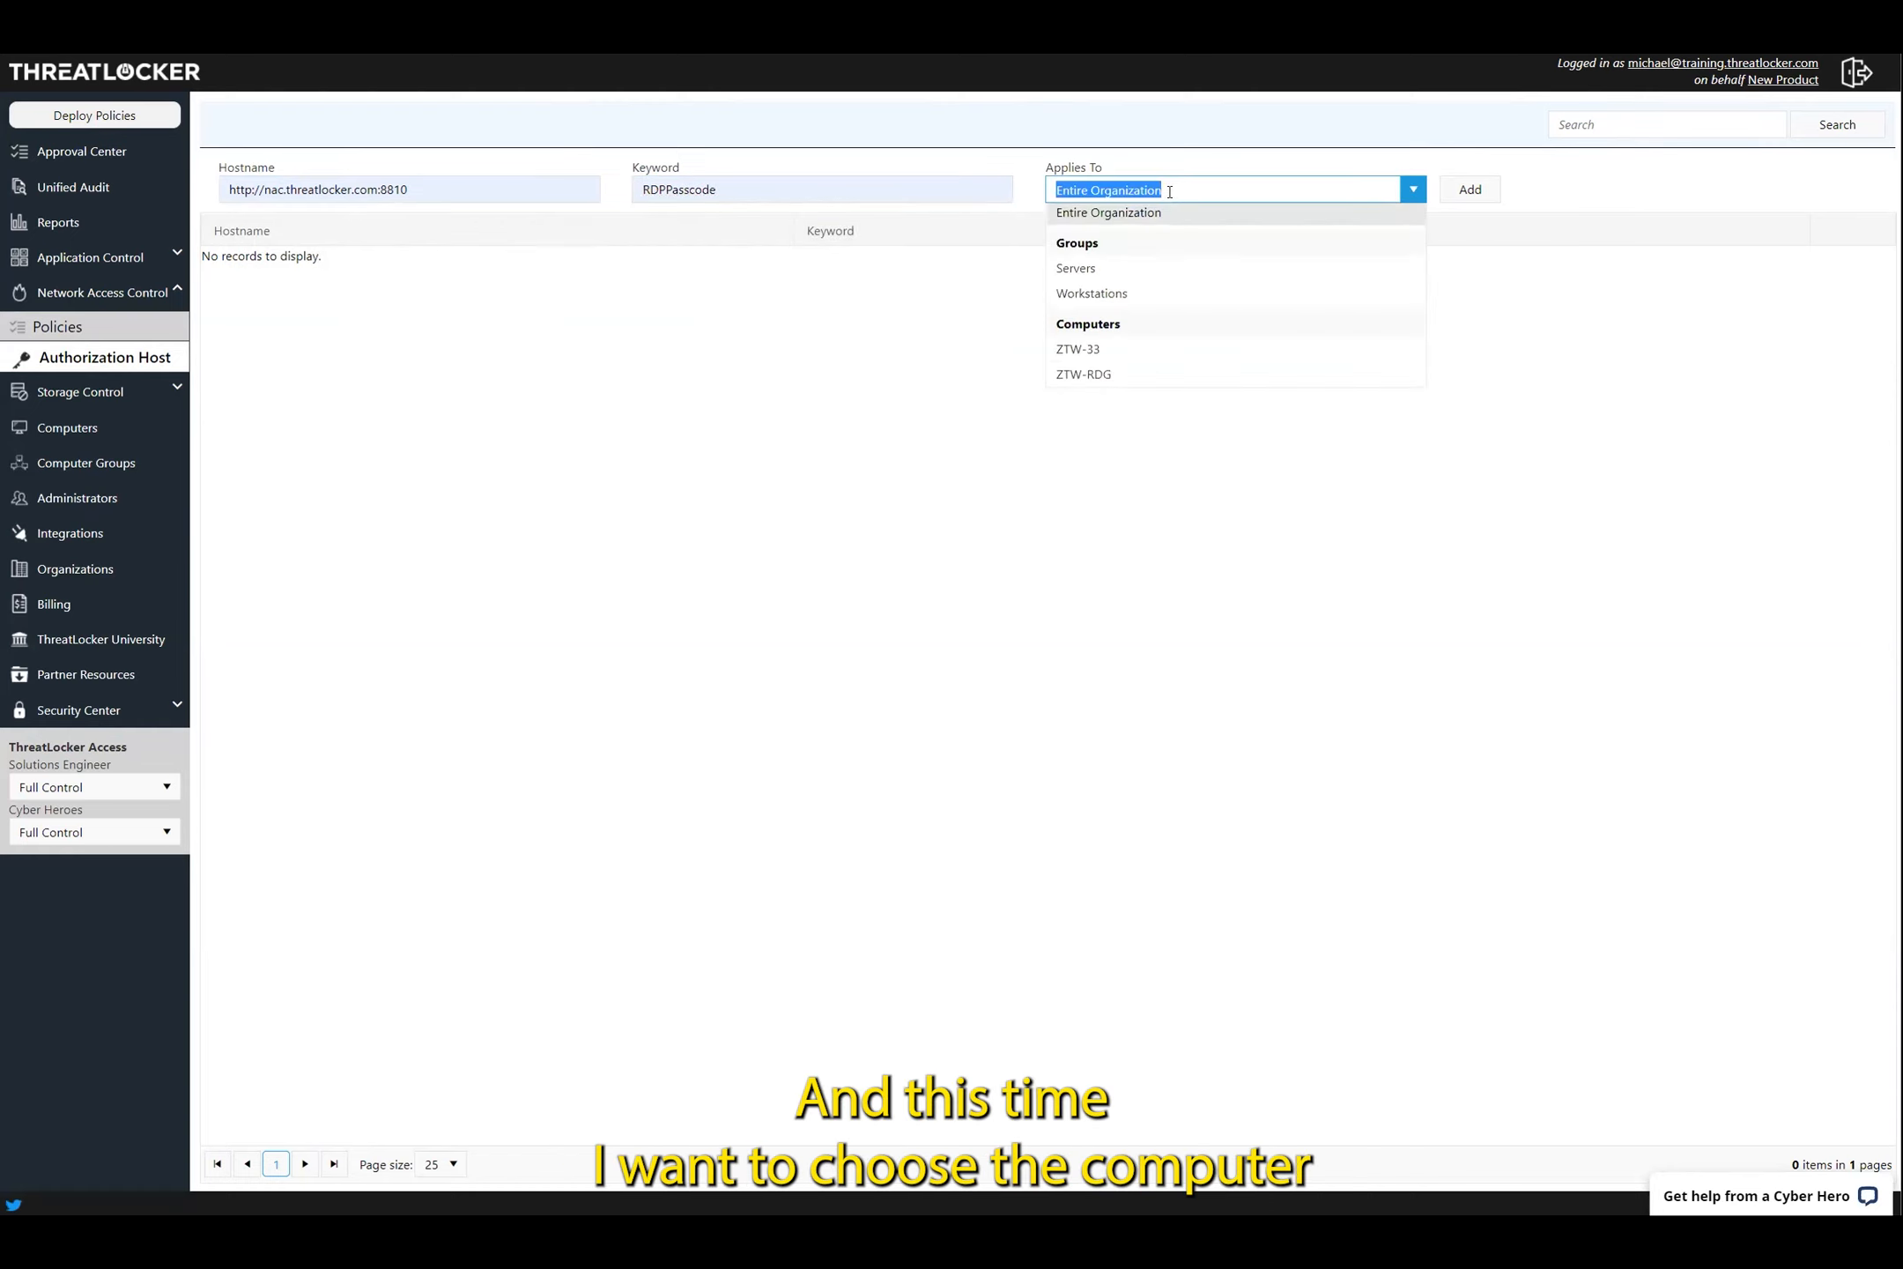
click(1128, 356)
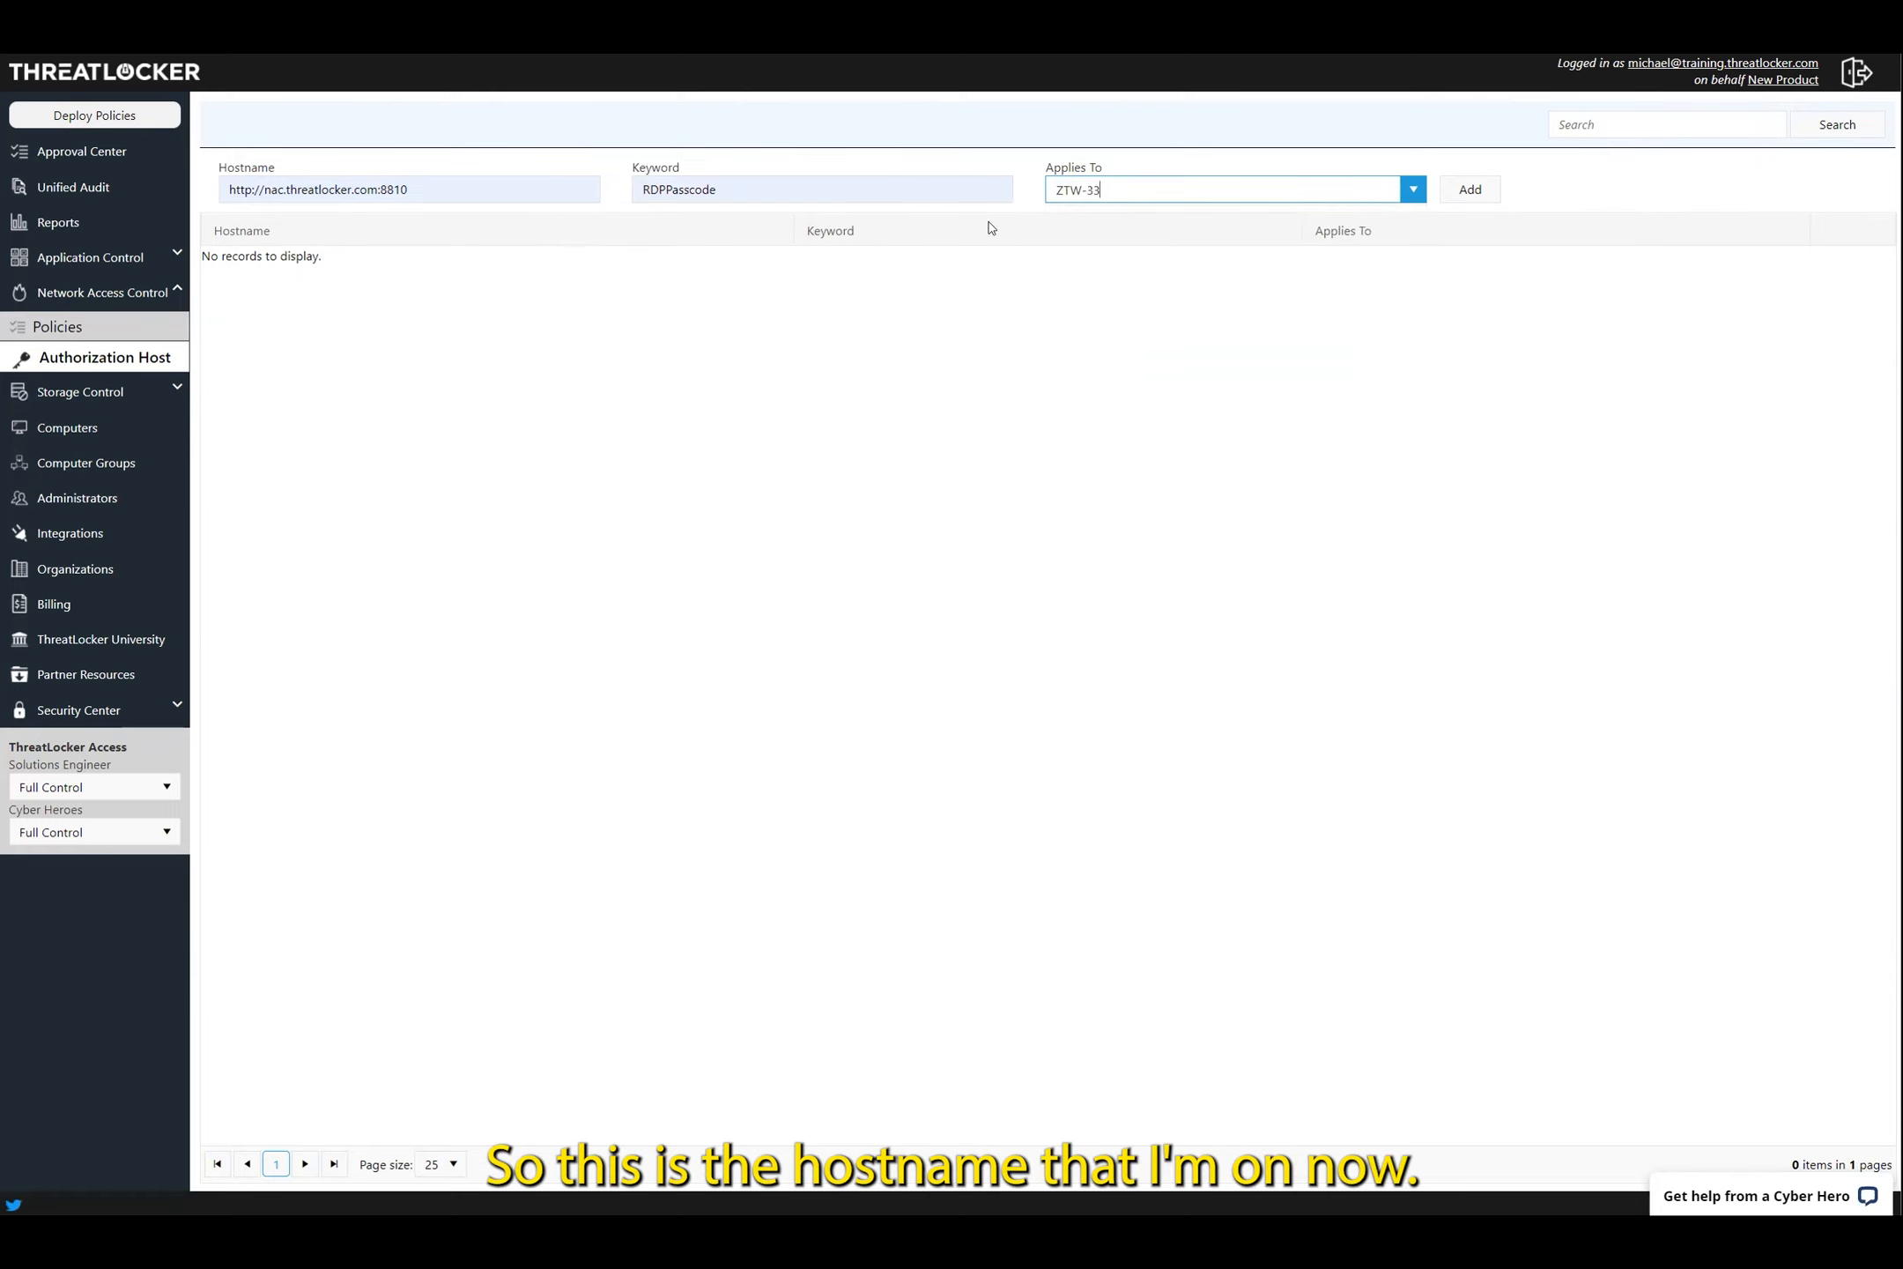
click(1477, 191)
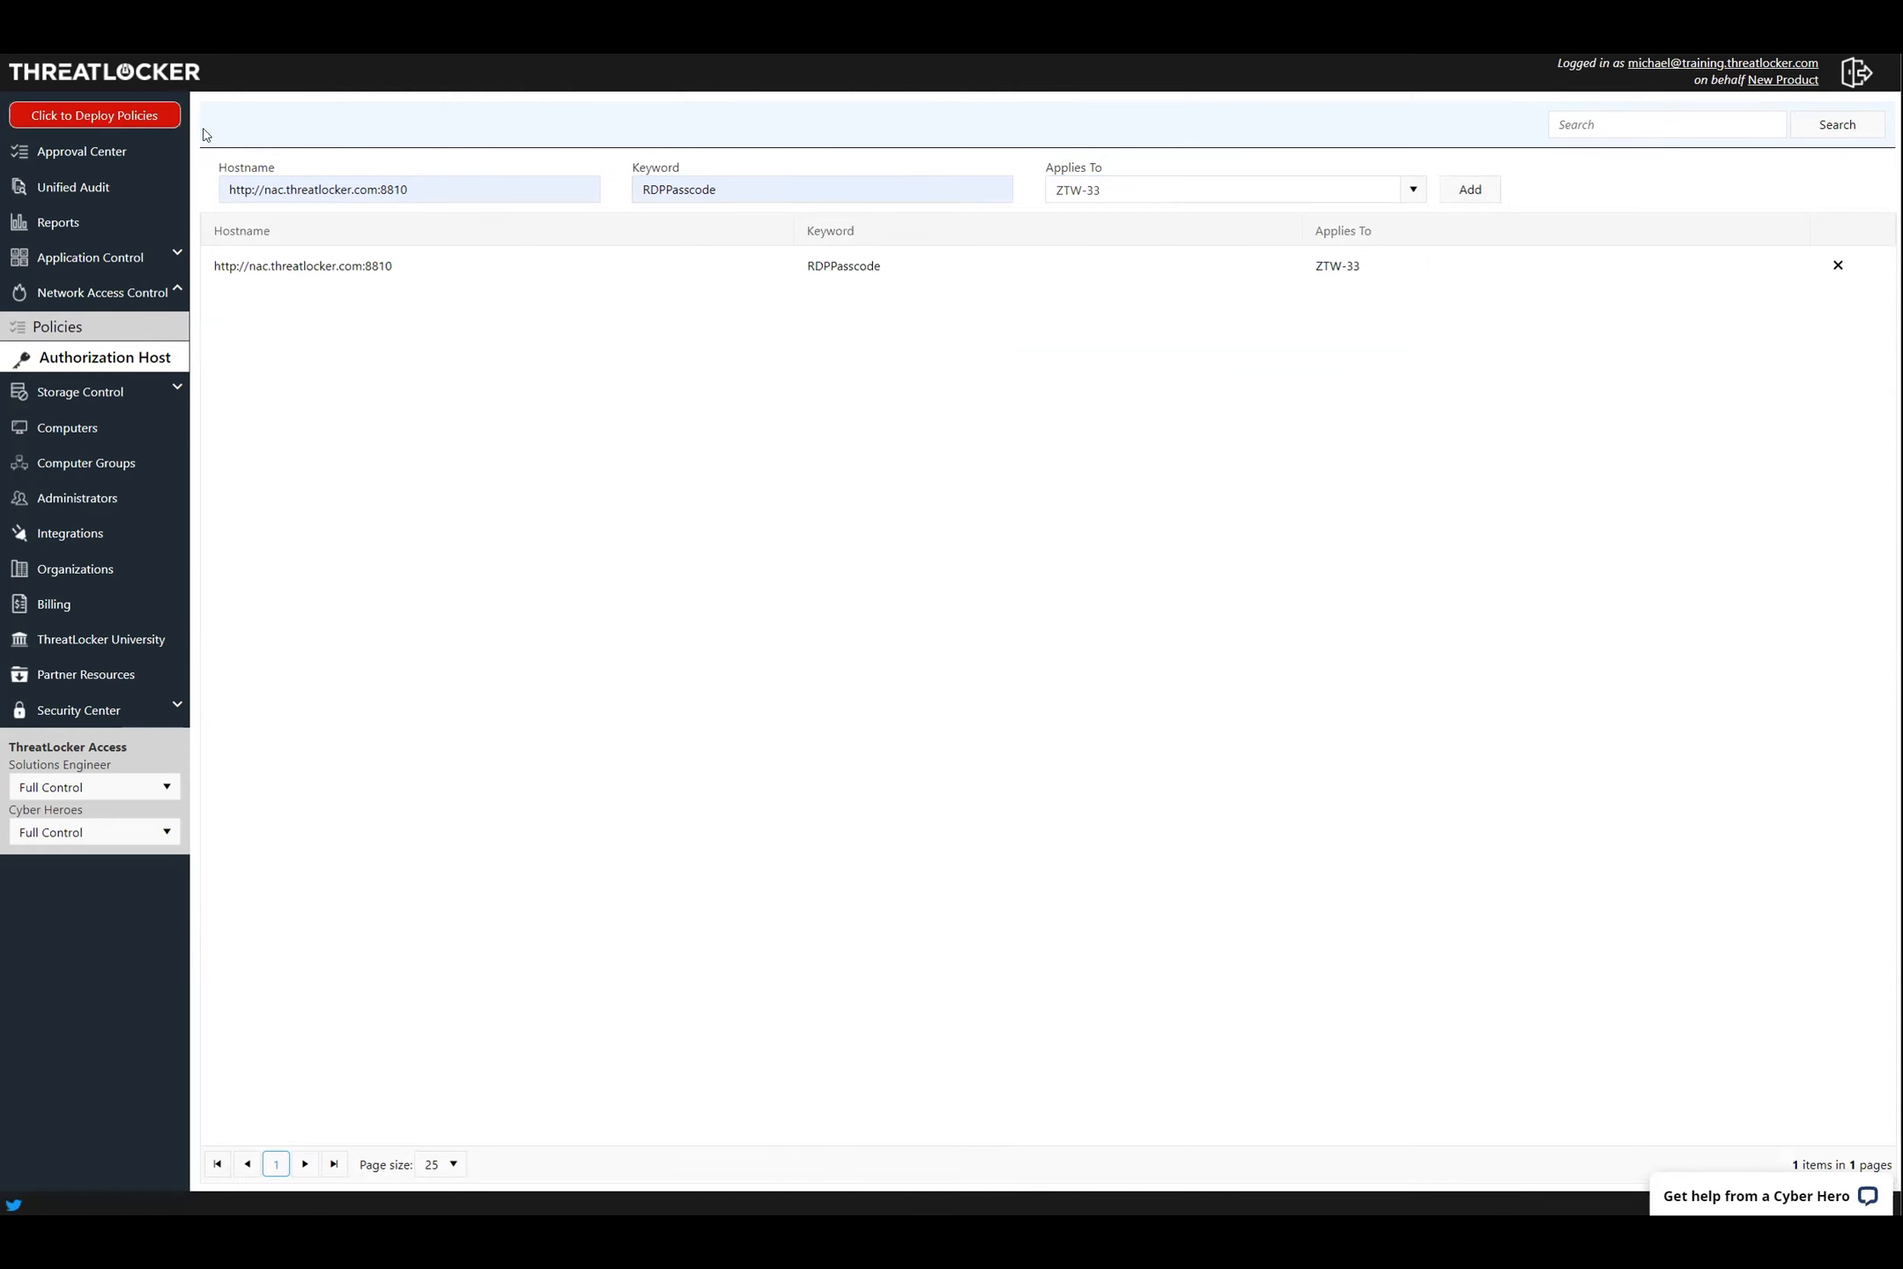
click(135, 118)
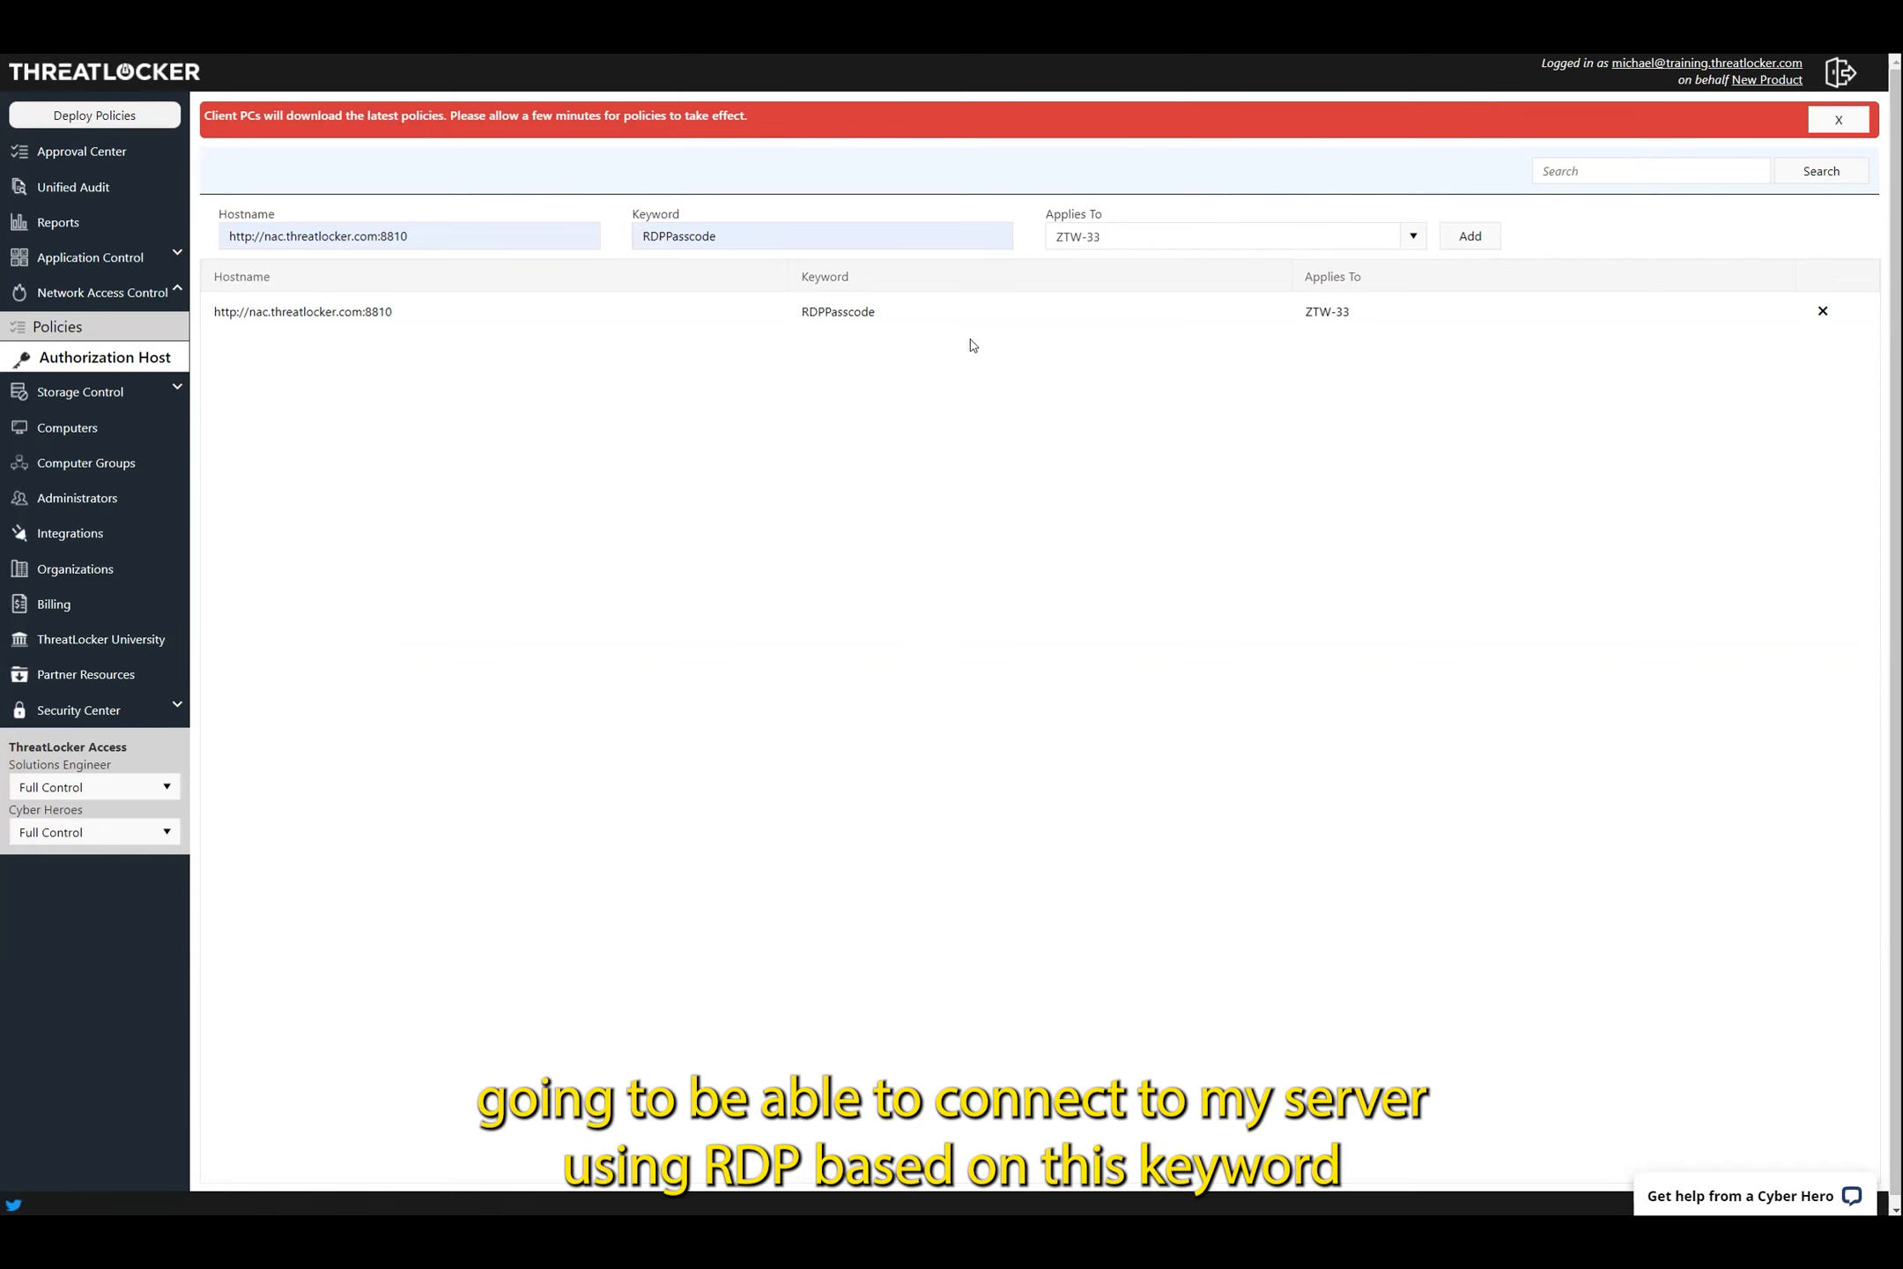
Switch to Remote Desktop Connection and connect to nac.threatlocker.com, reaching the server desktop
double_click(823, 319)
click(777, 324)
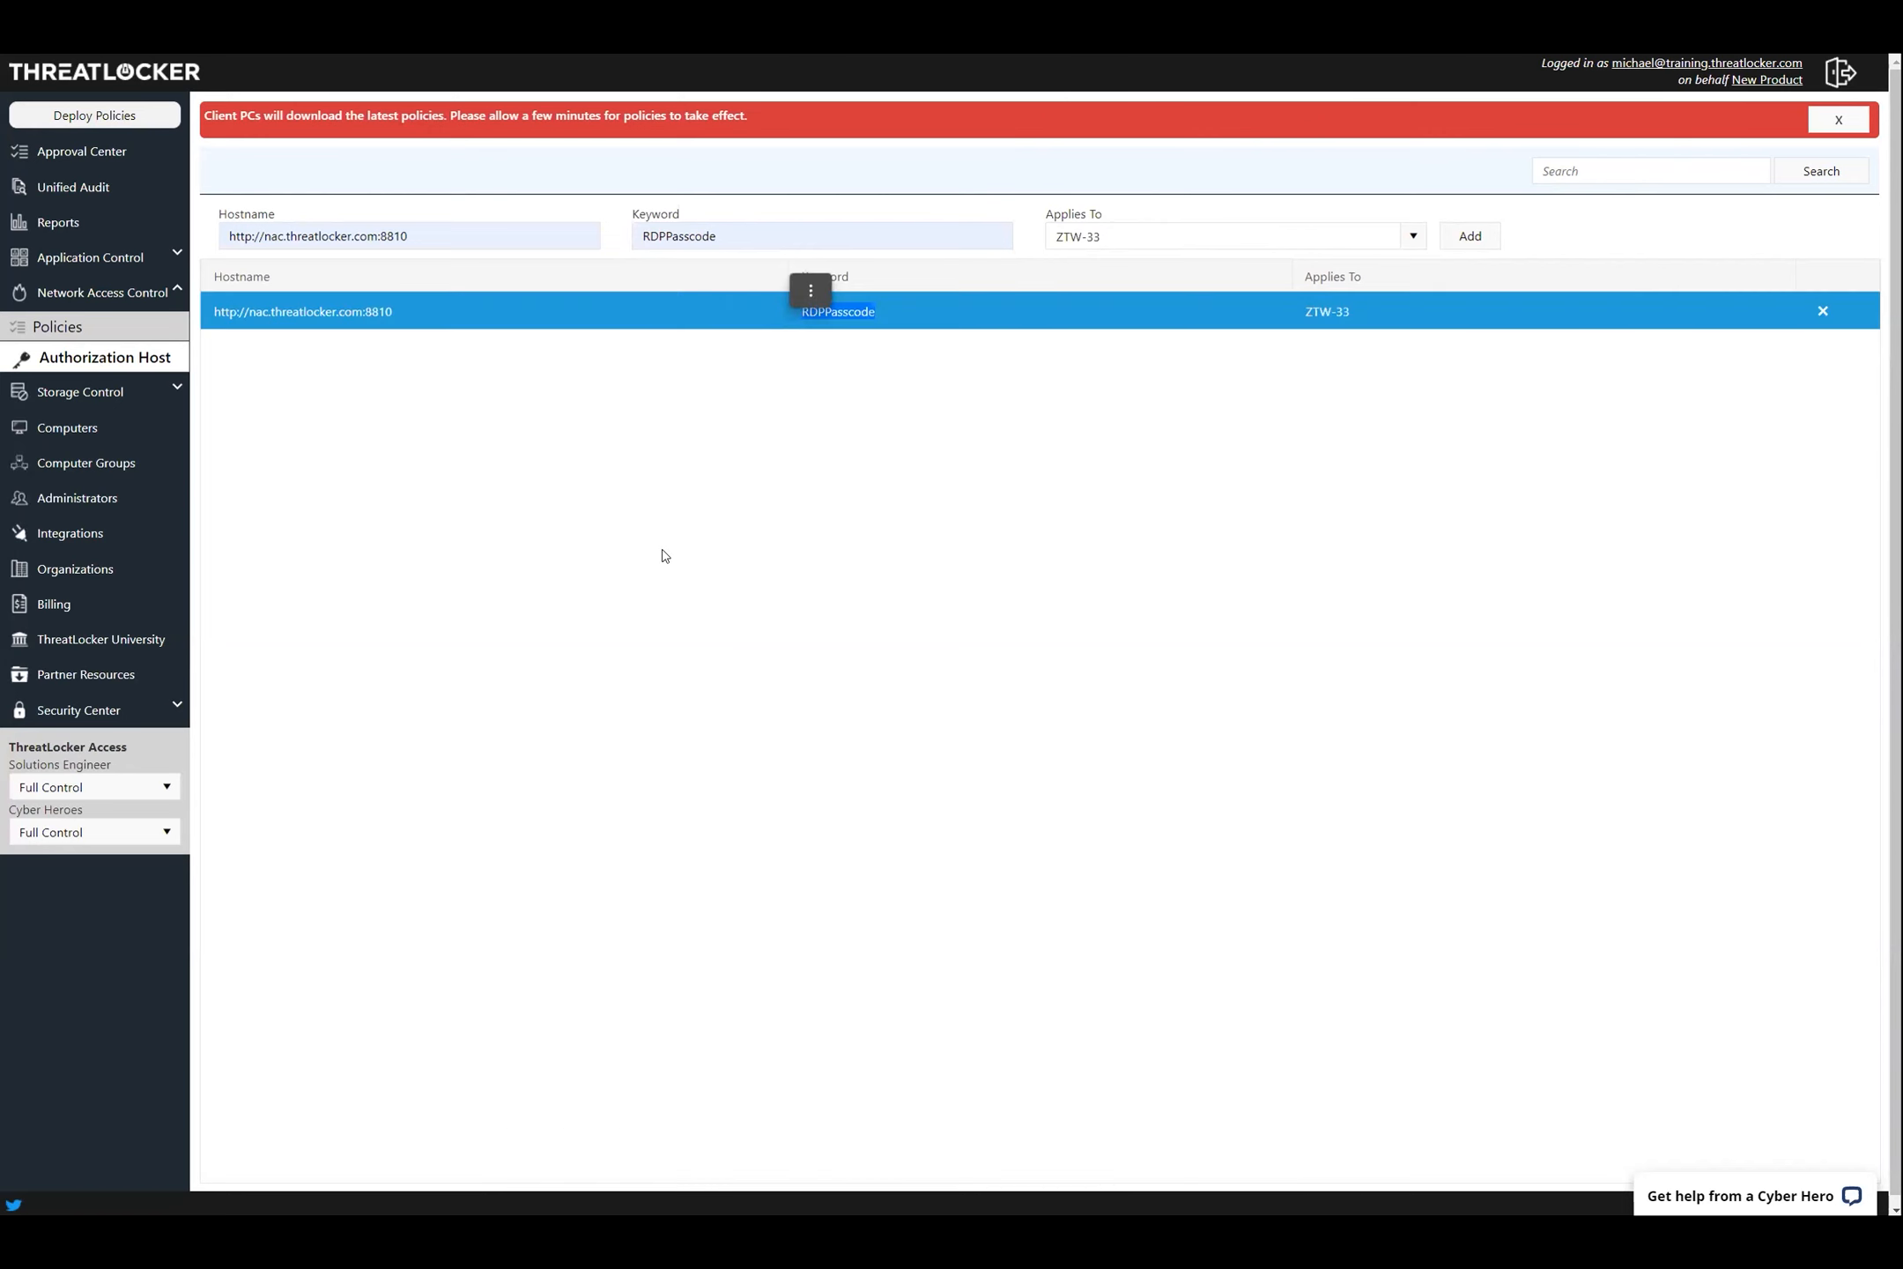
key(alt+Tab)
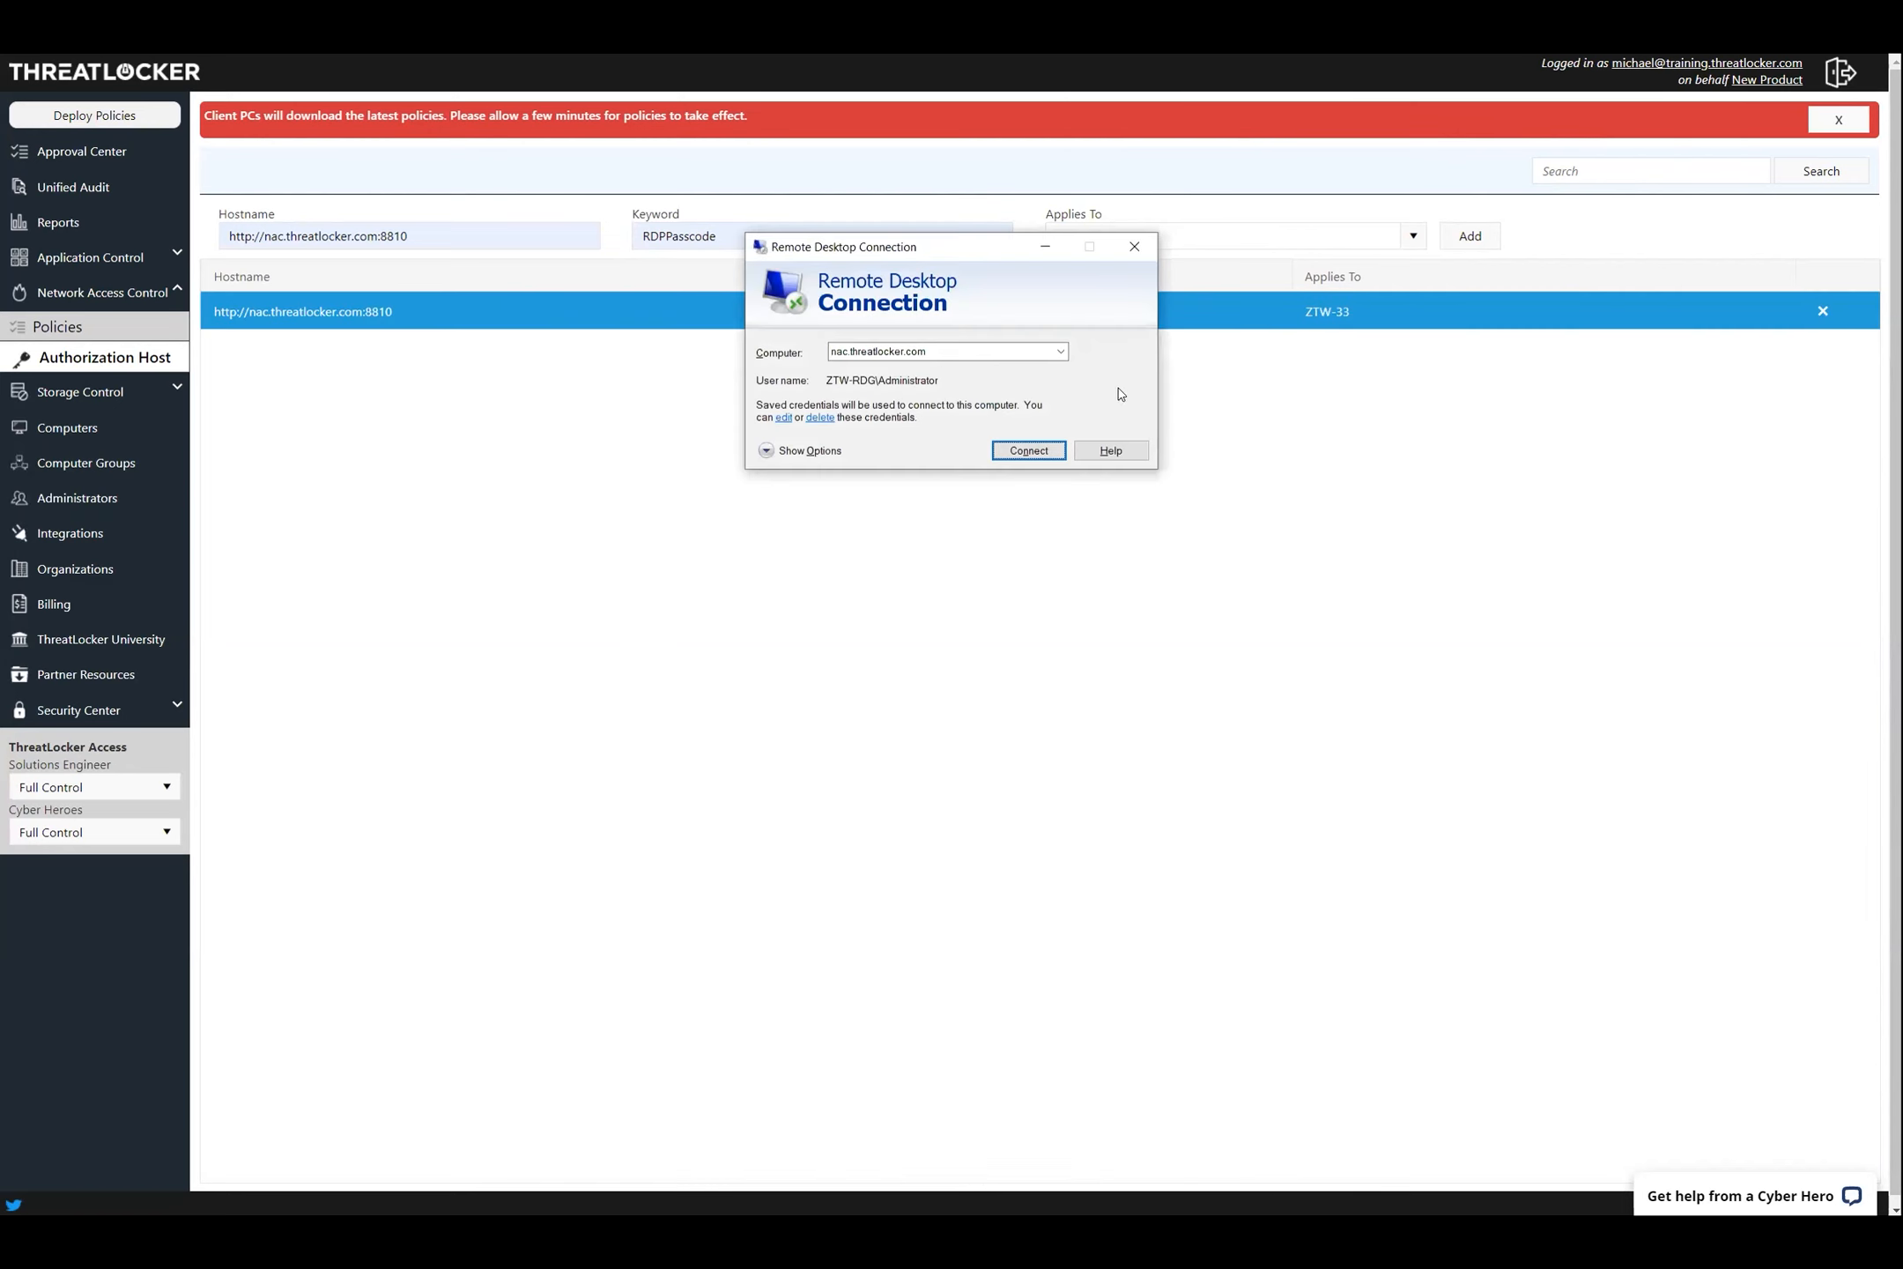
click(1033, 451)
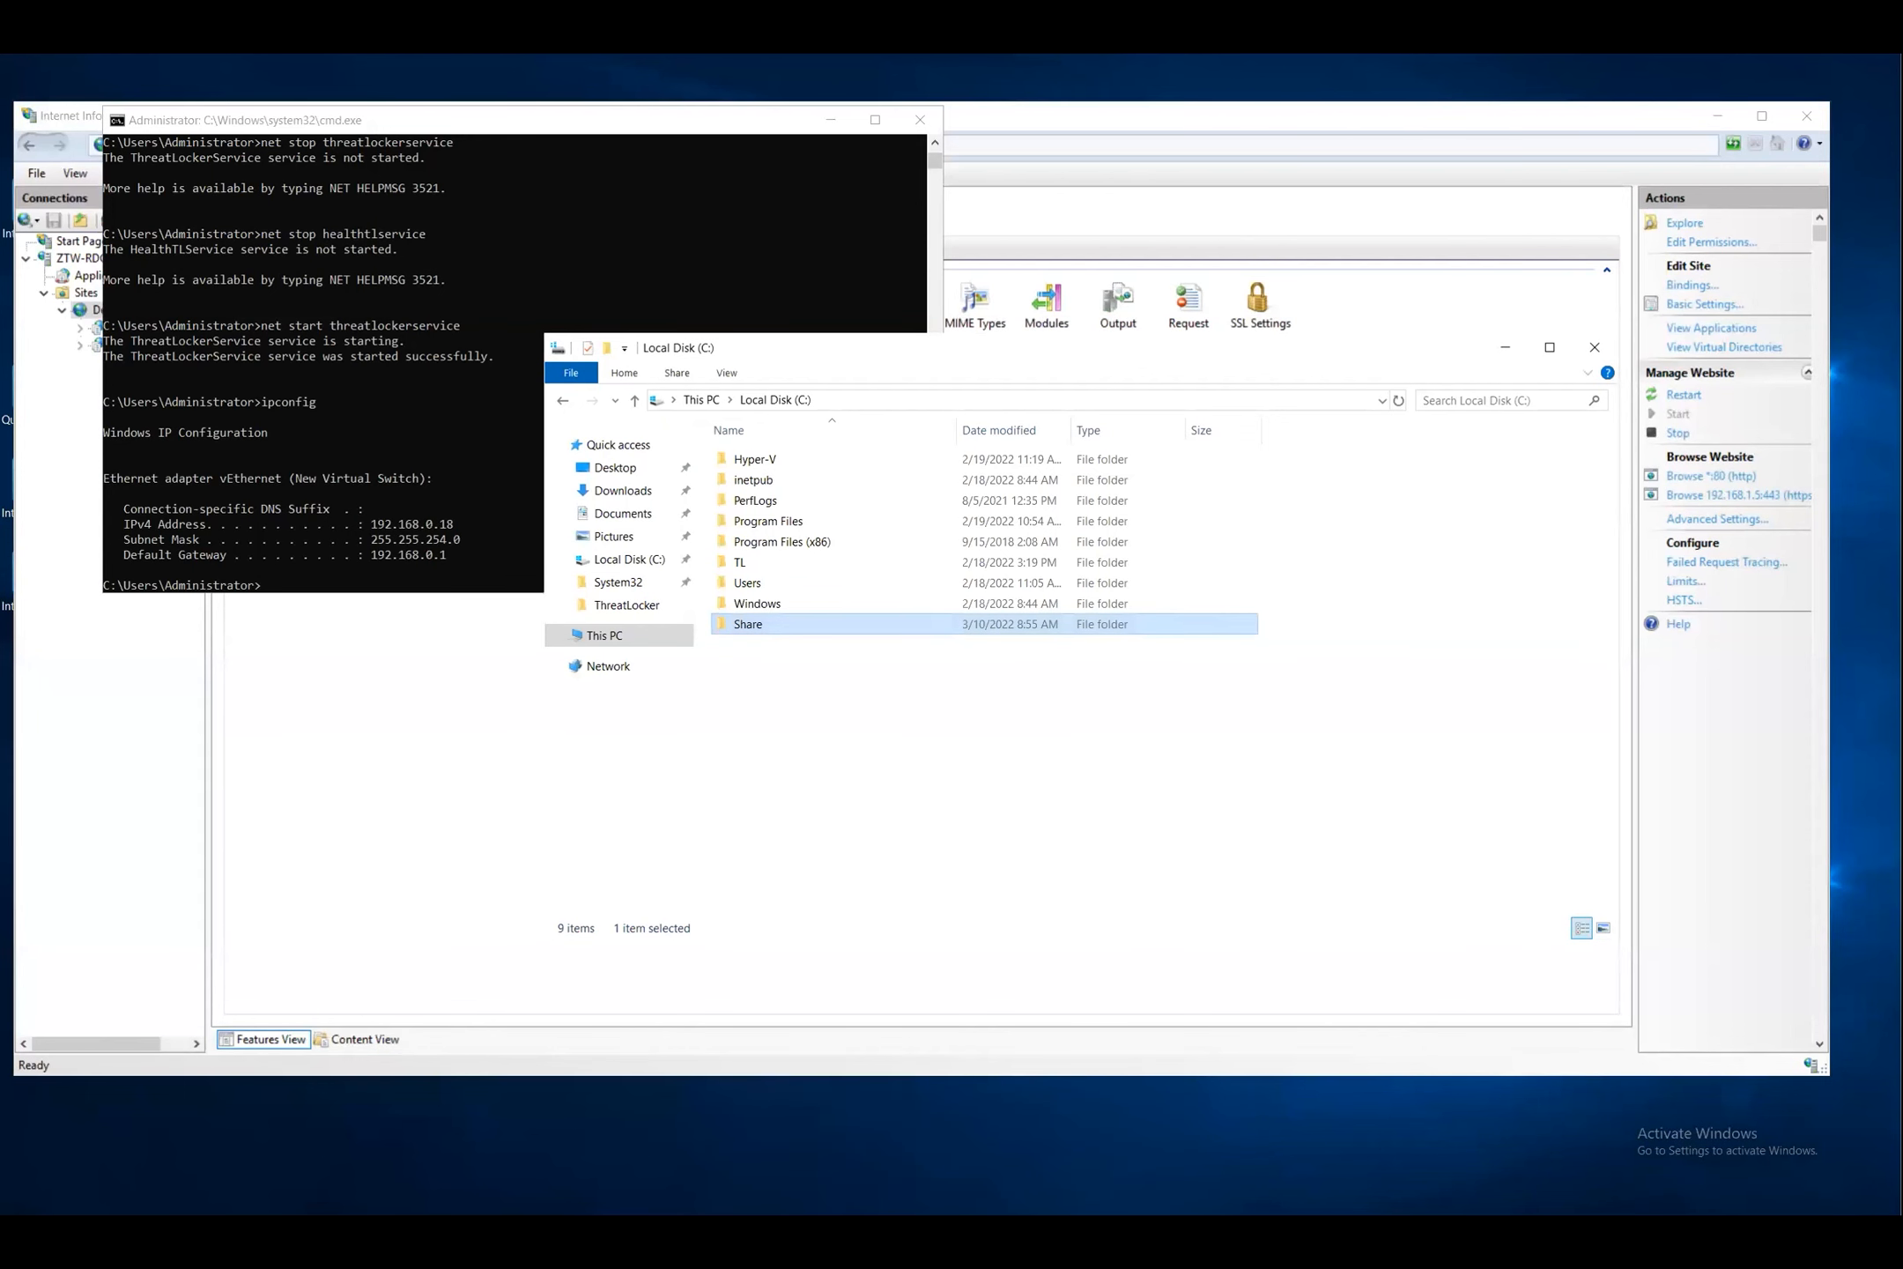
Run hostname in Command Prompt, confirming the server is ztw-rdg
click(440, 334)
text(hostname)
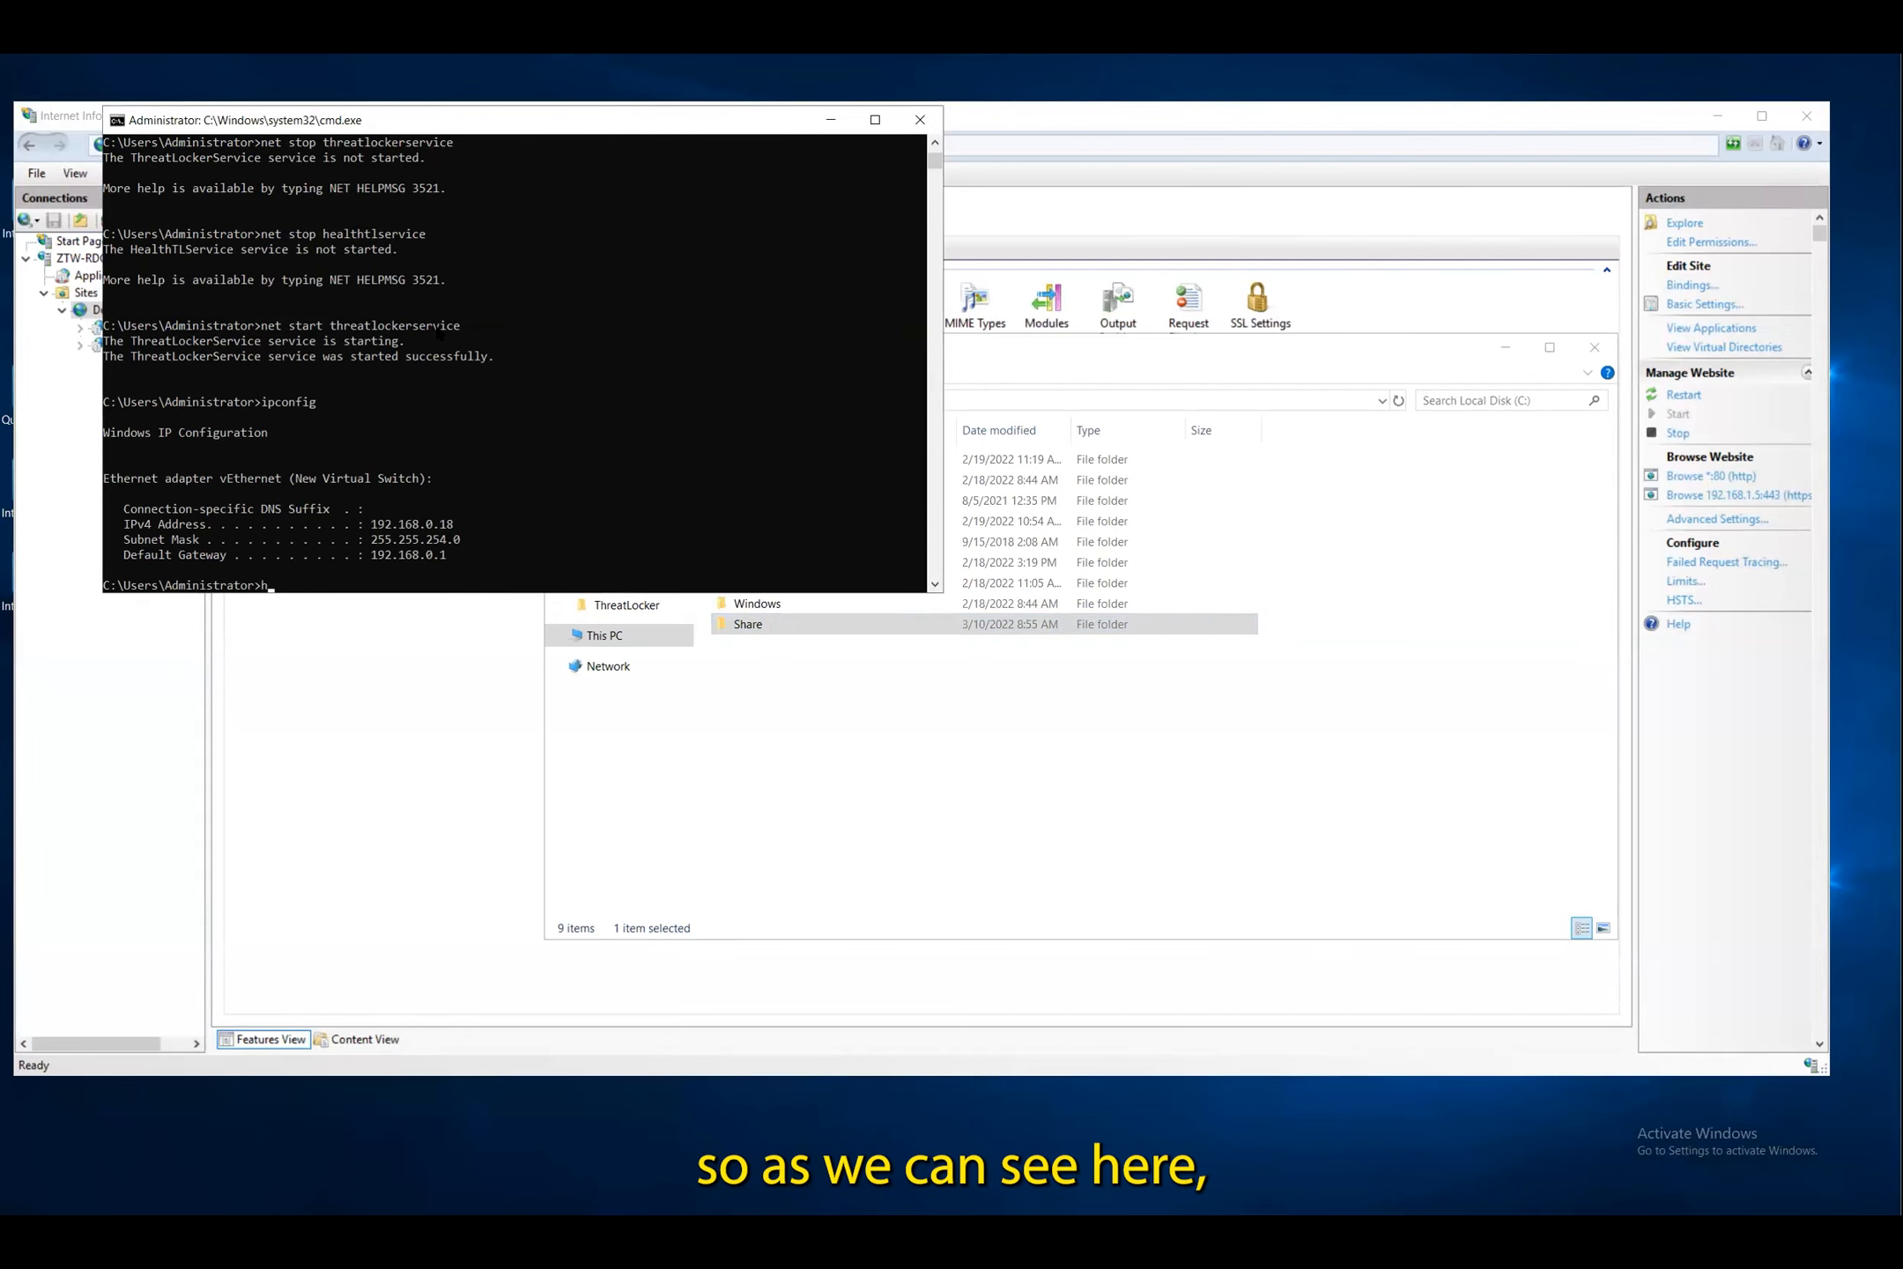
key(Return)
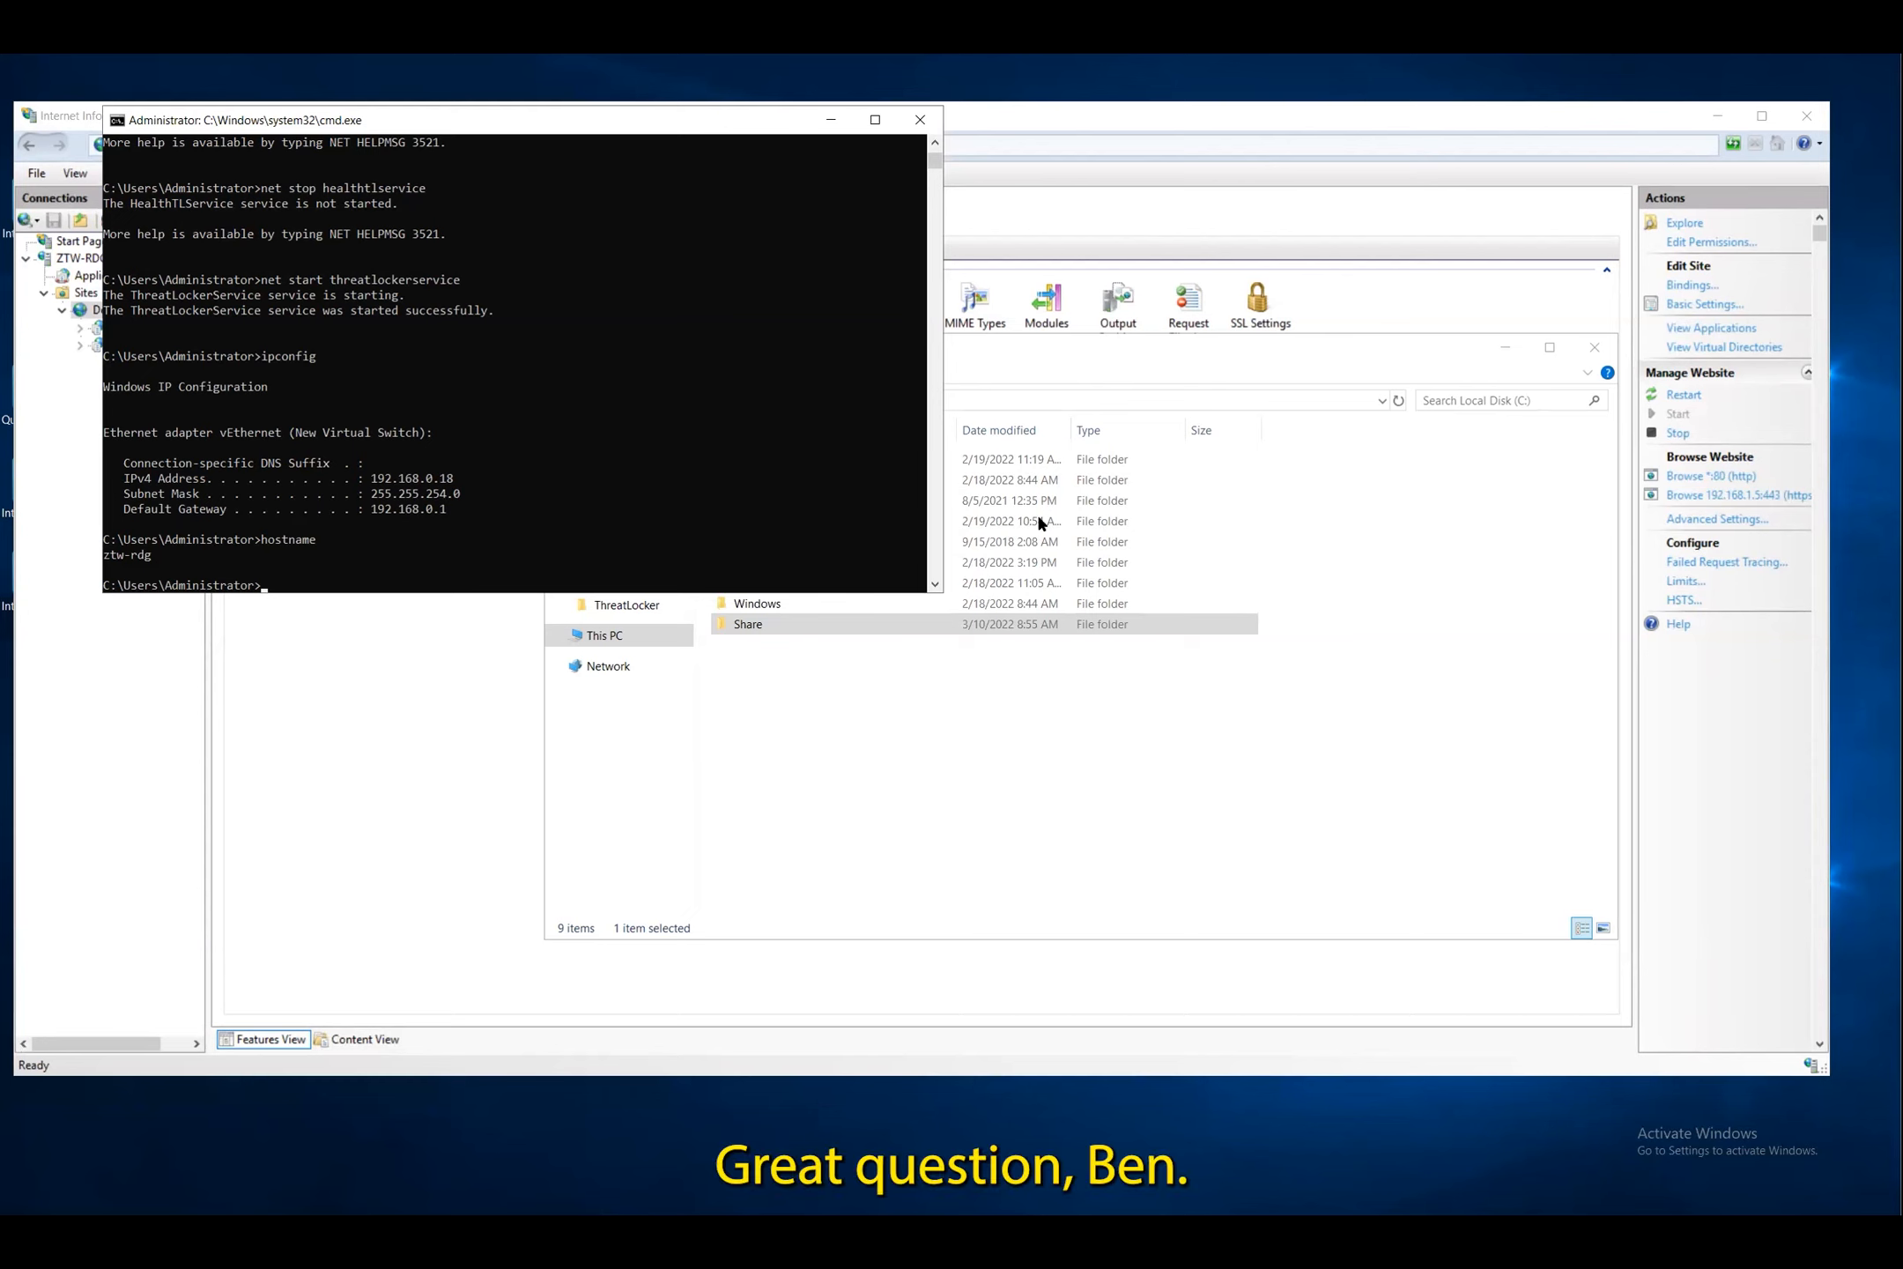
click(984, 739)
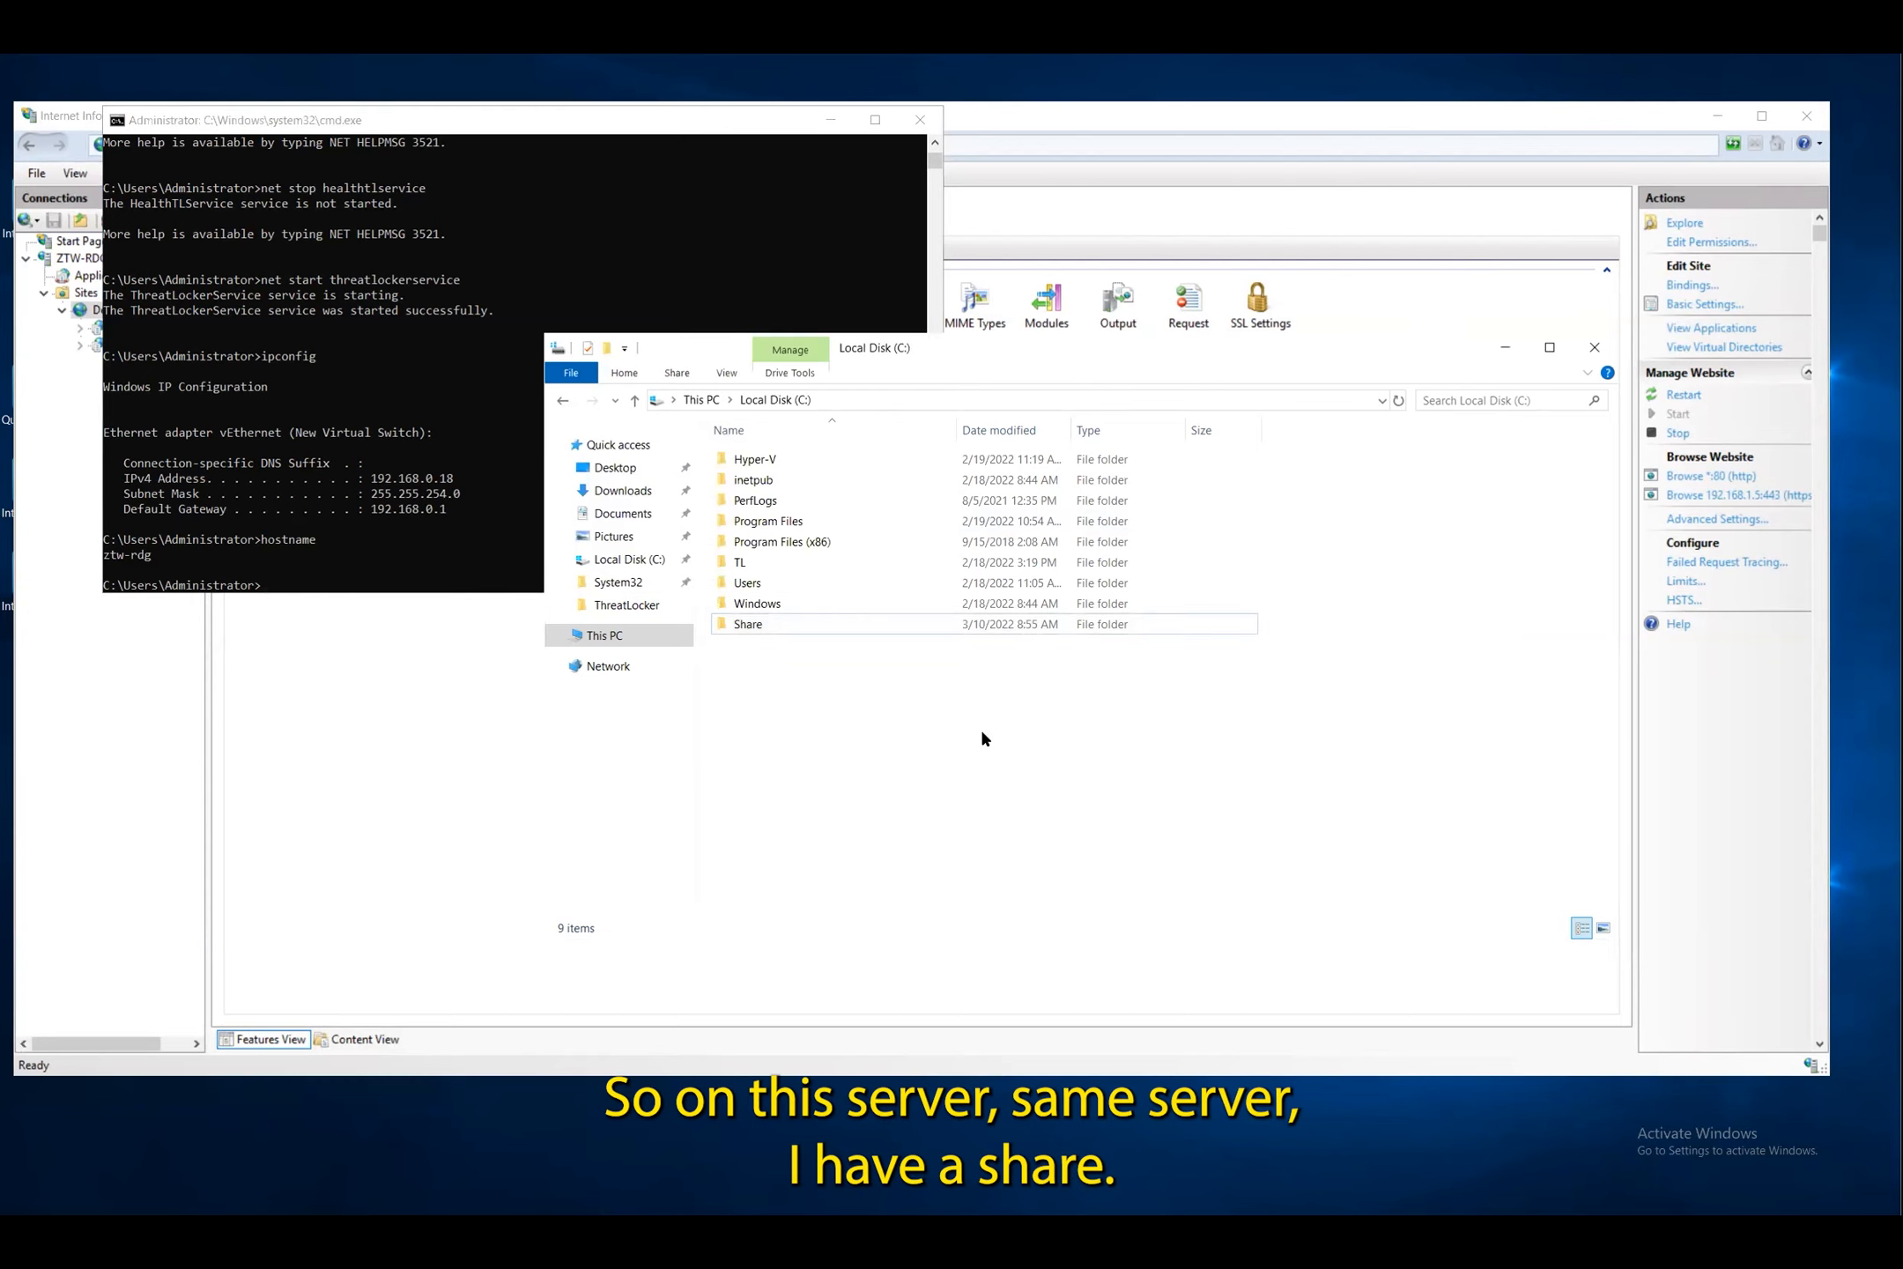
Open the Share folder's properties and check its network path \\ZTW-RDG\Share on the Sharing tab
double_click(781, 621)
right_click(823, 588)
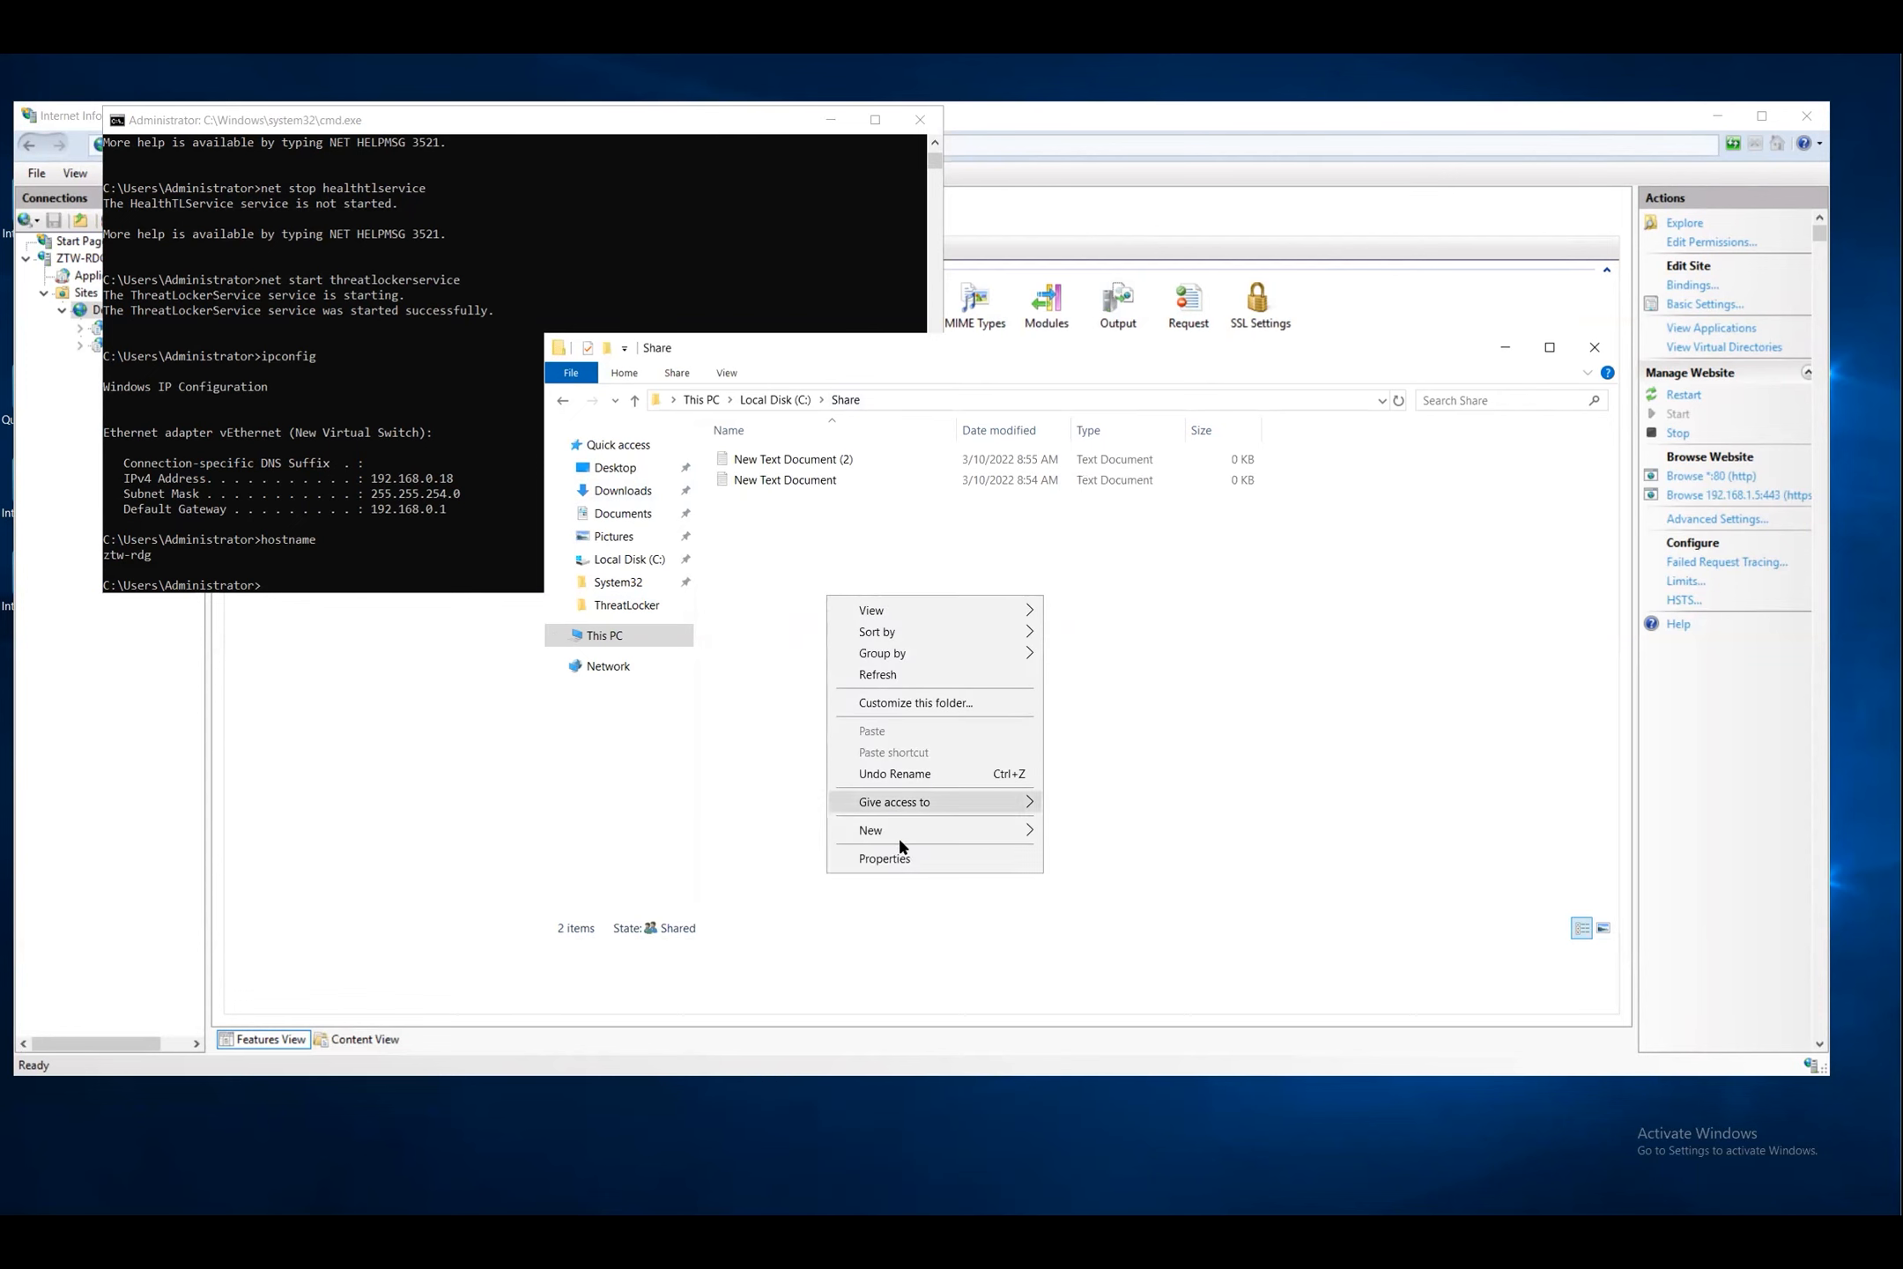
click(891, 856)
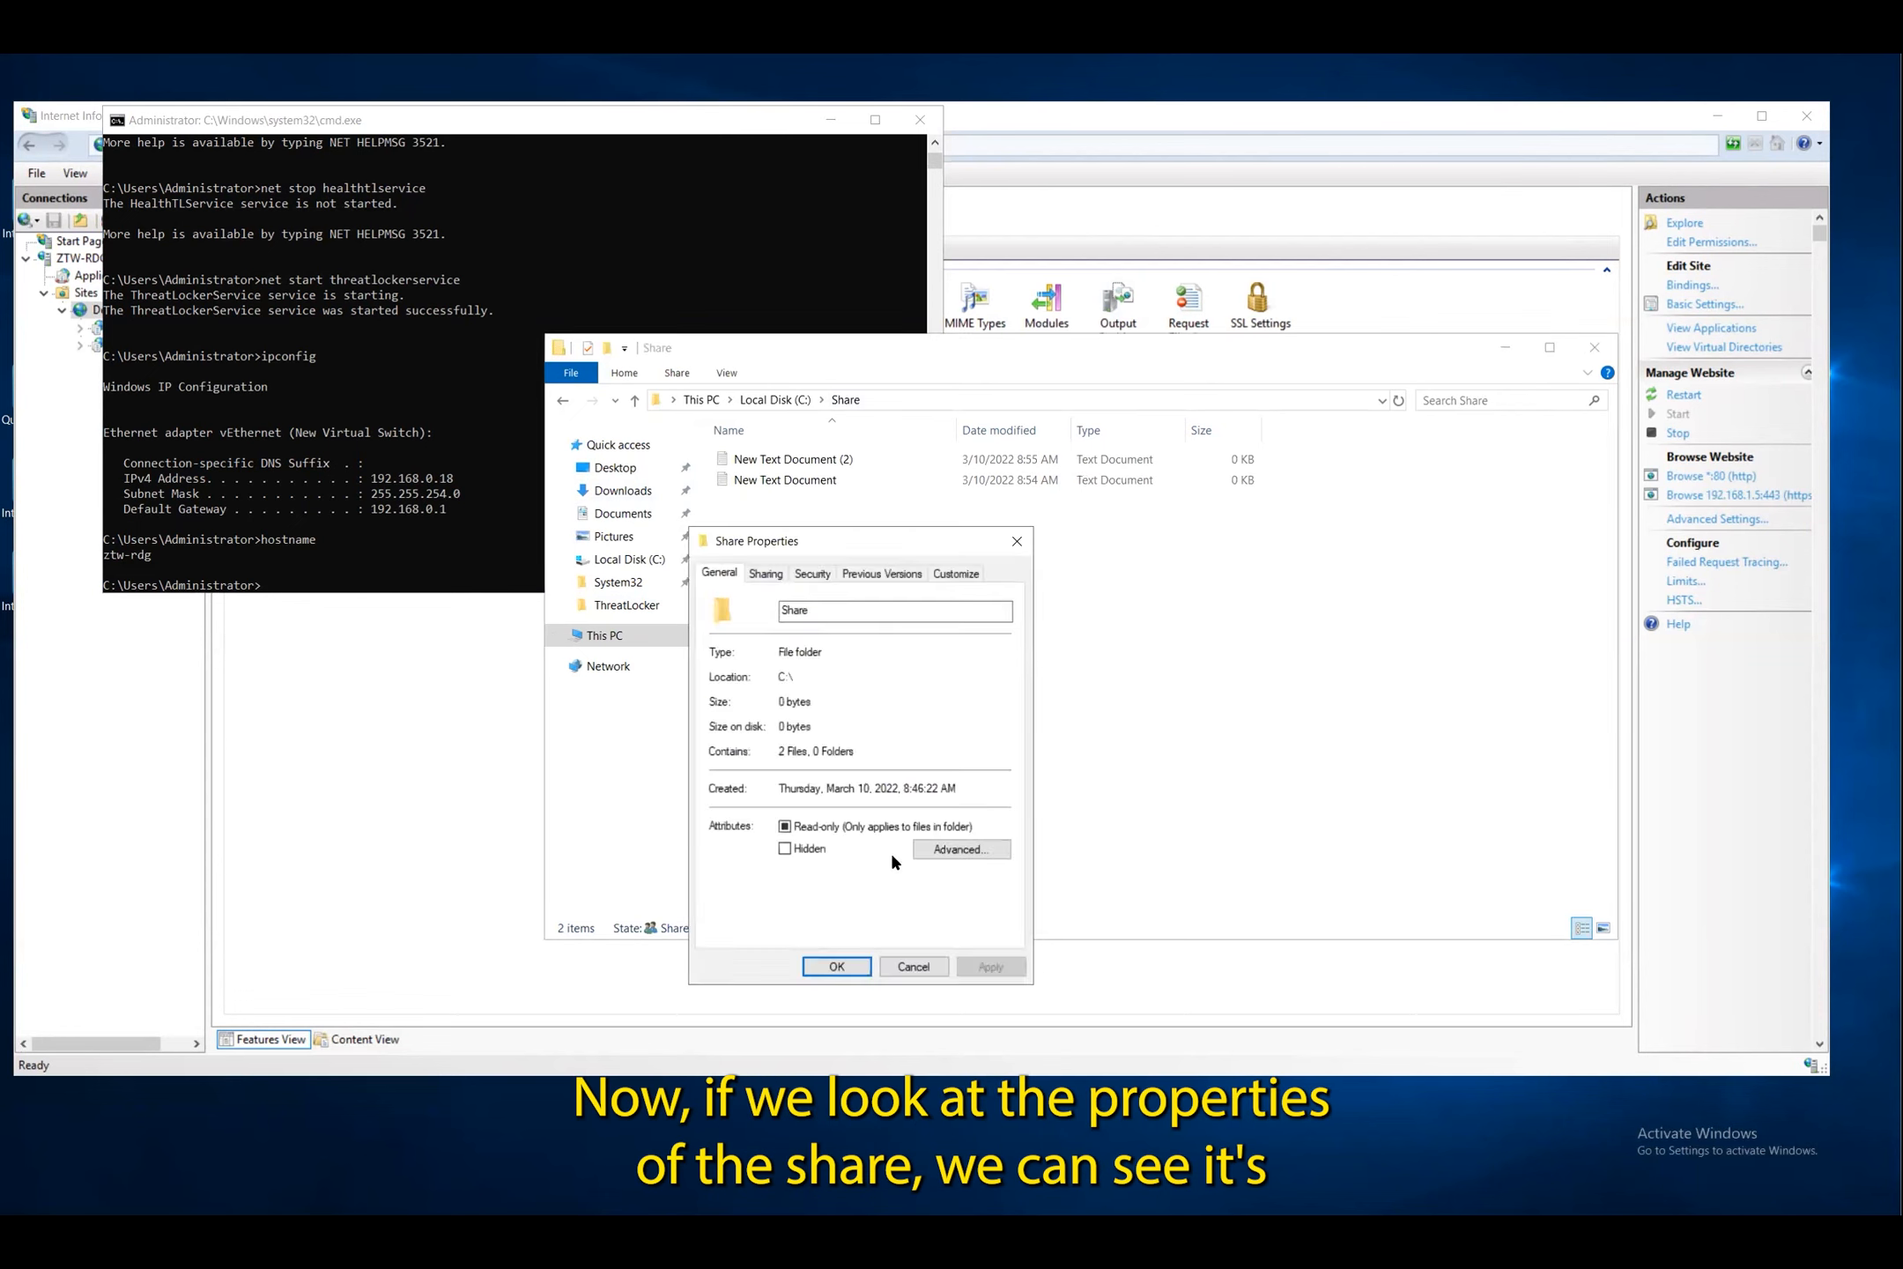
click(763, 575)
drag(809, 676, 716, 669)
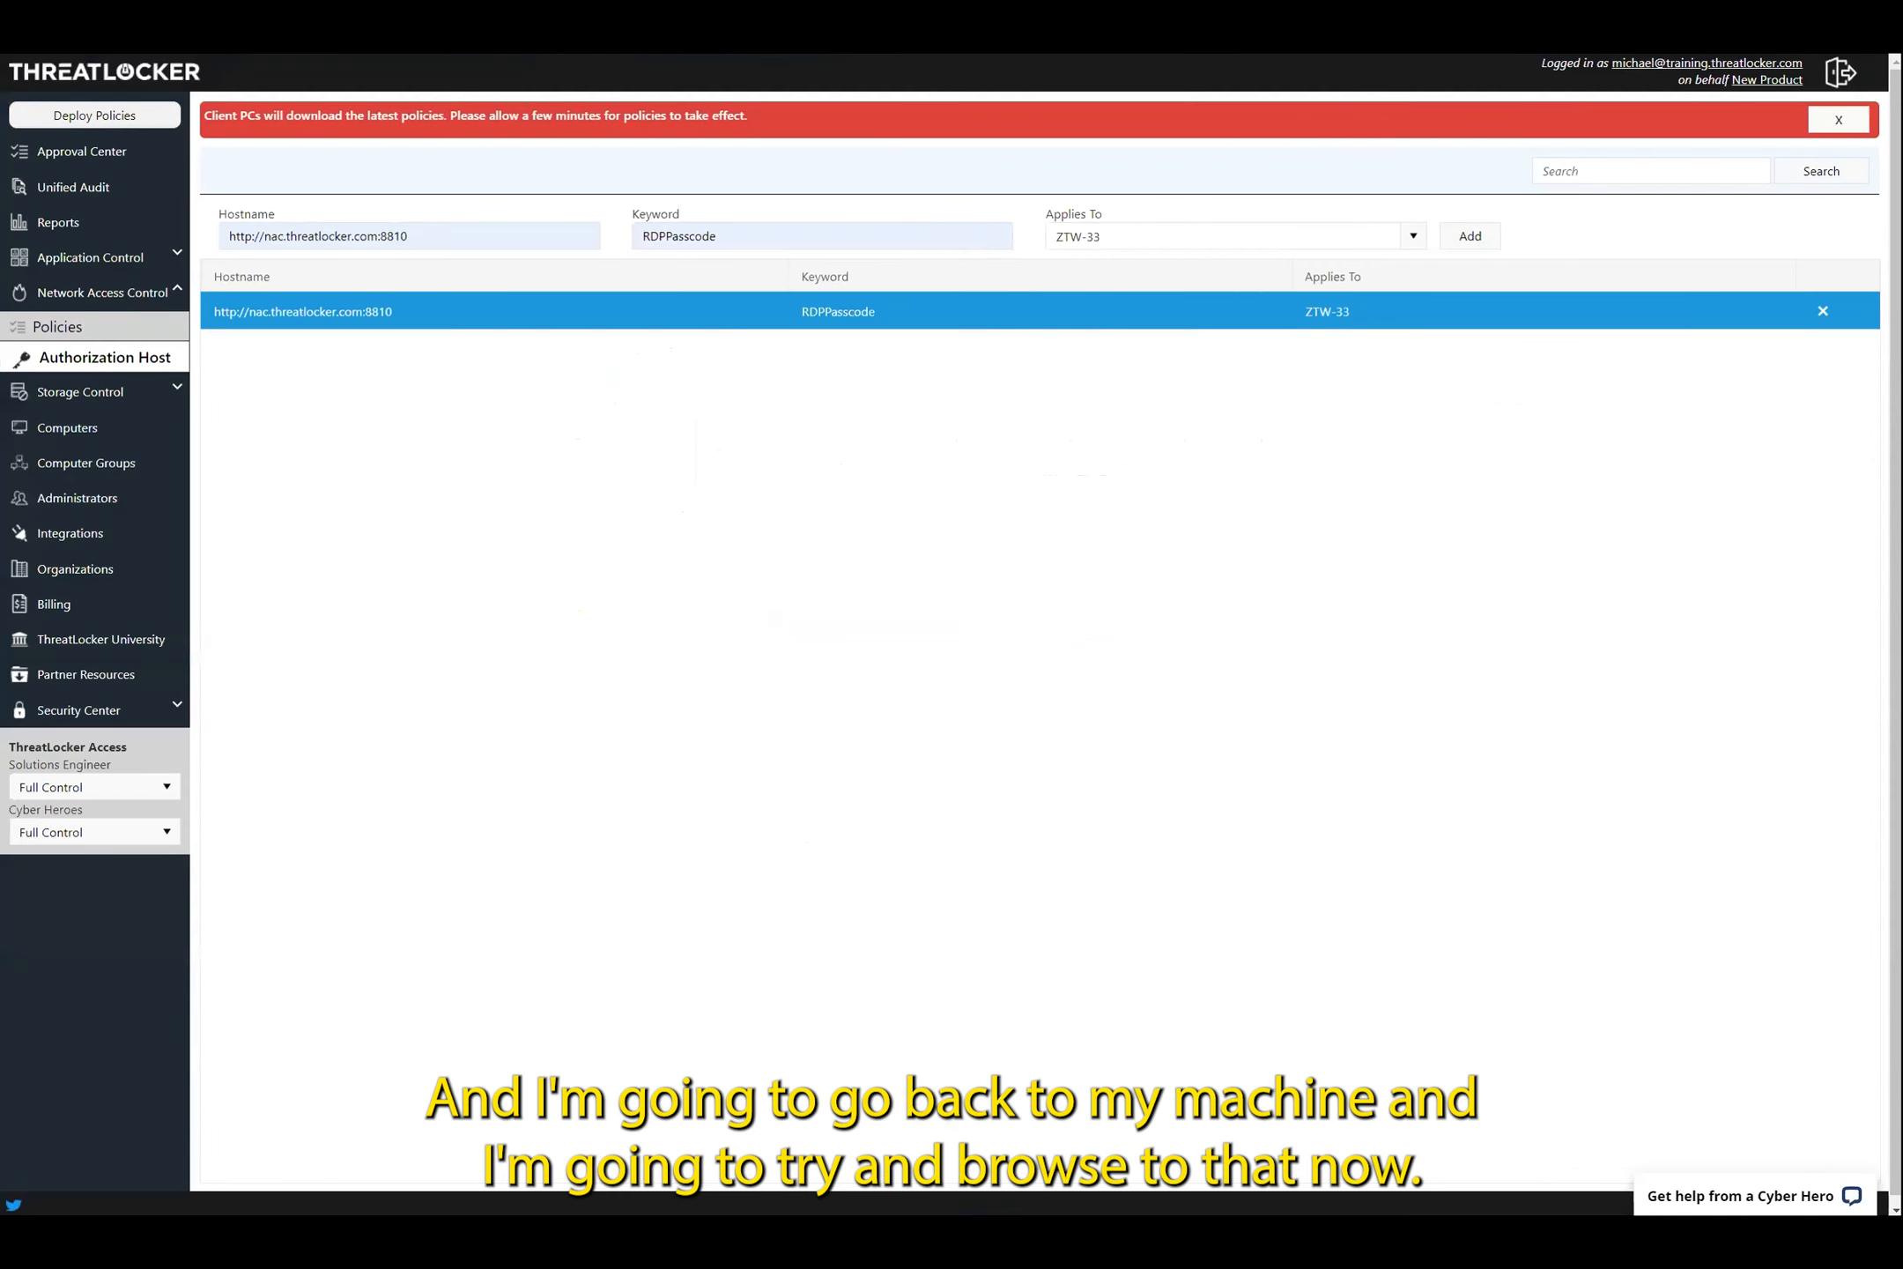
Try the \\ZTW-RDG\Share path in File Explorer, then start a new NAC policy in ThreatLocker
click(658, 467)
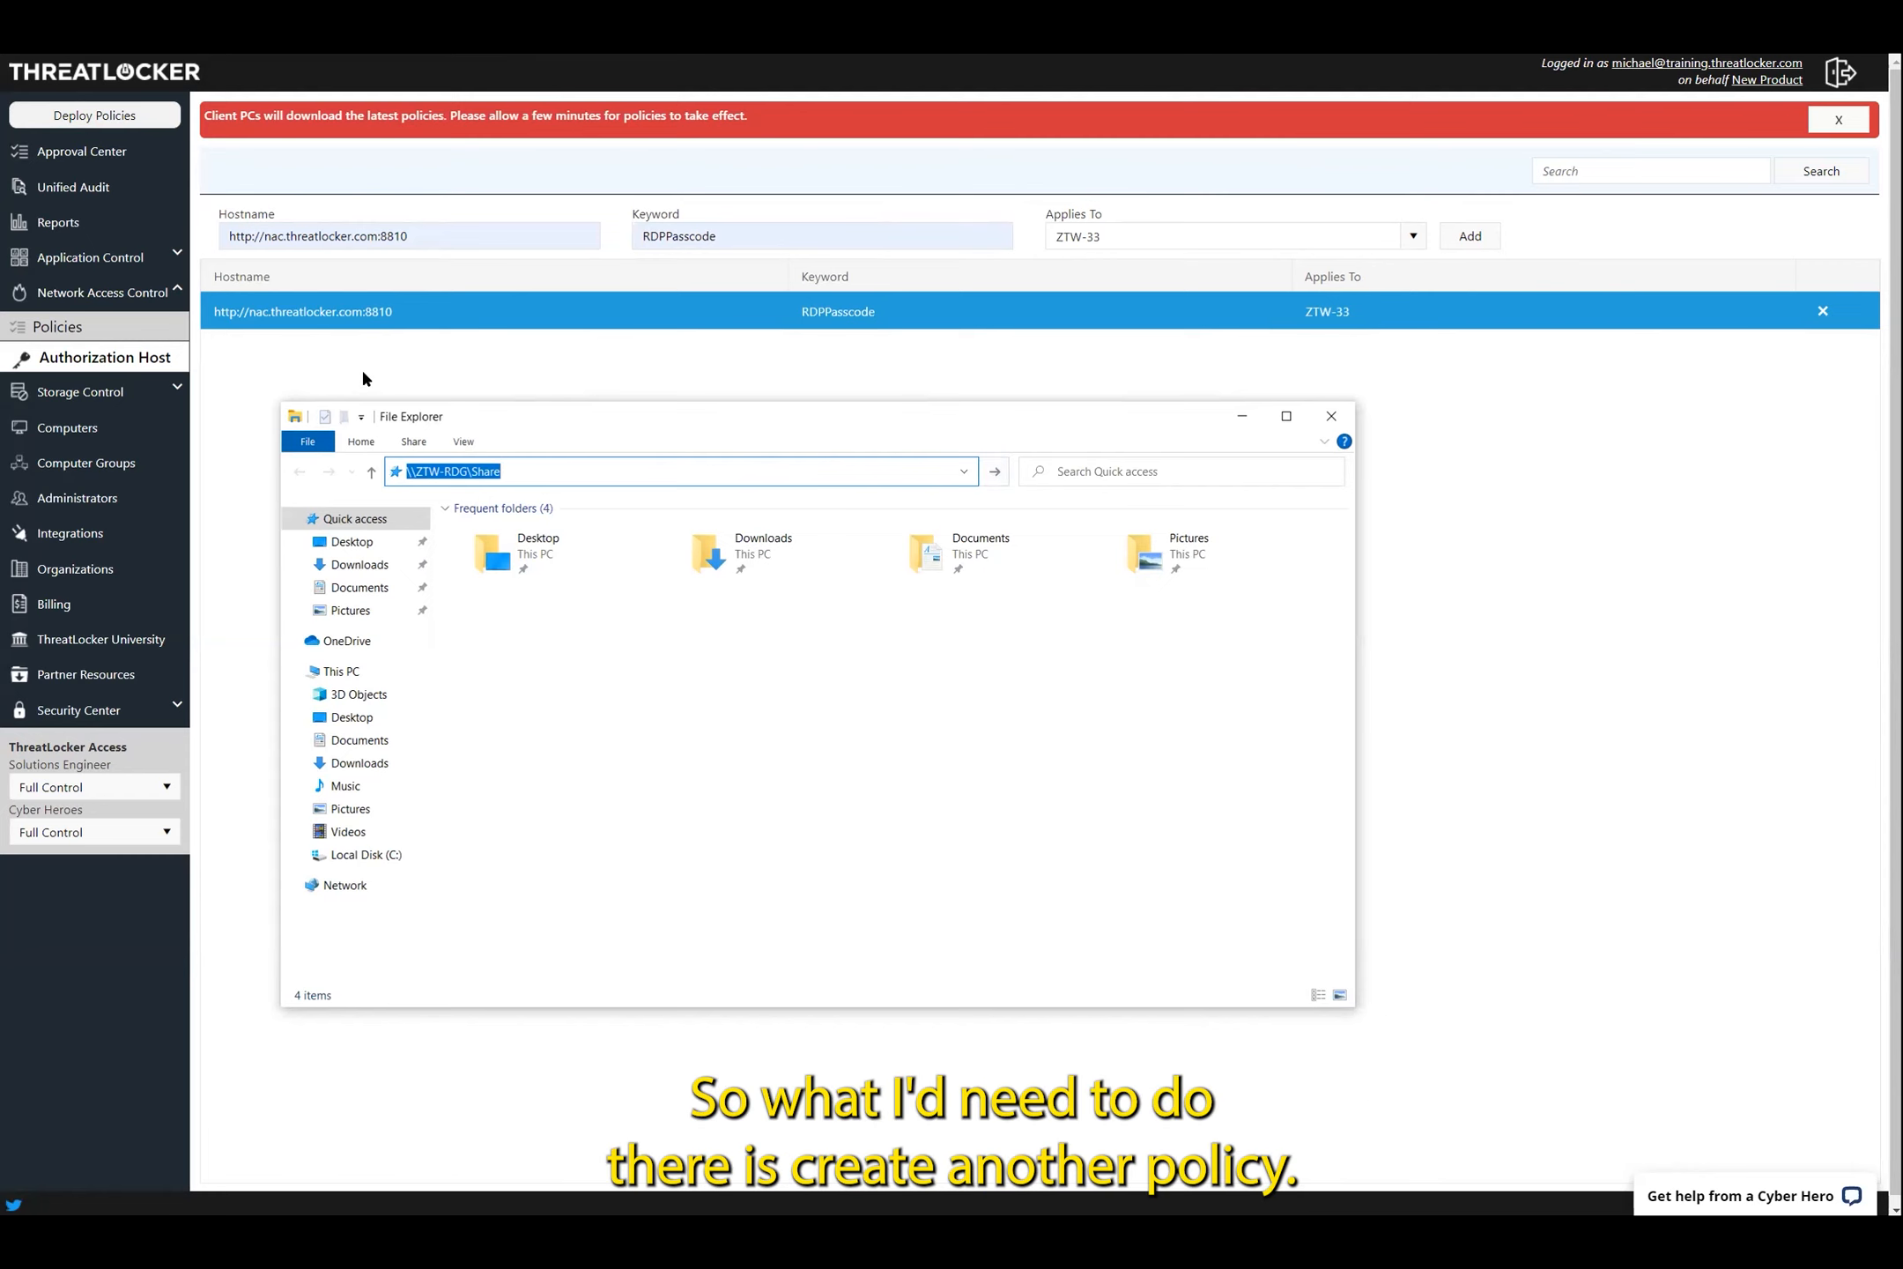
click(119, 328)
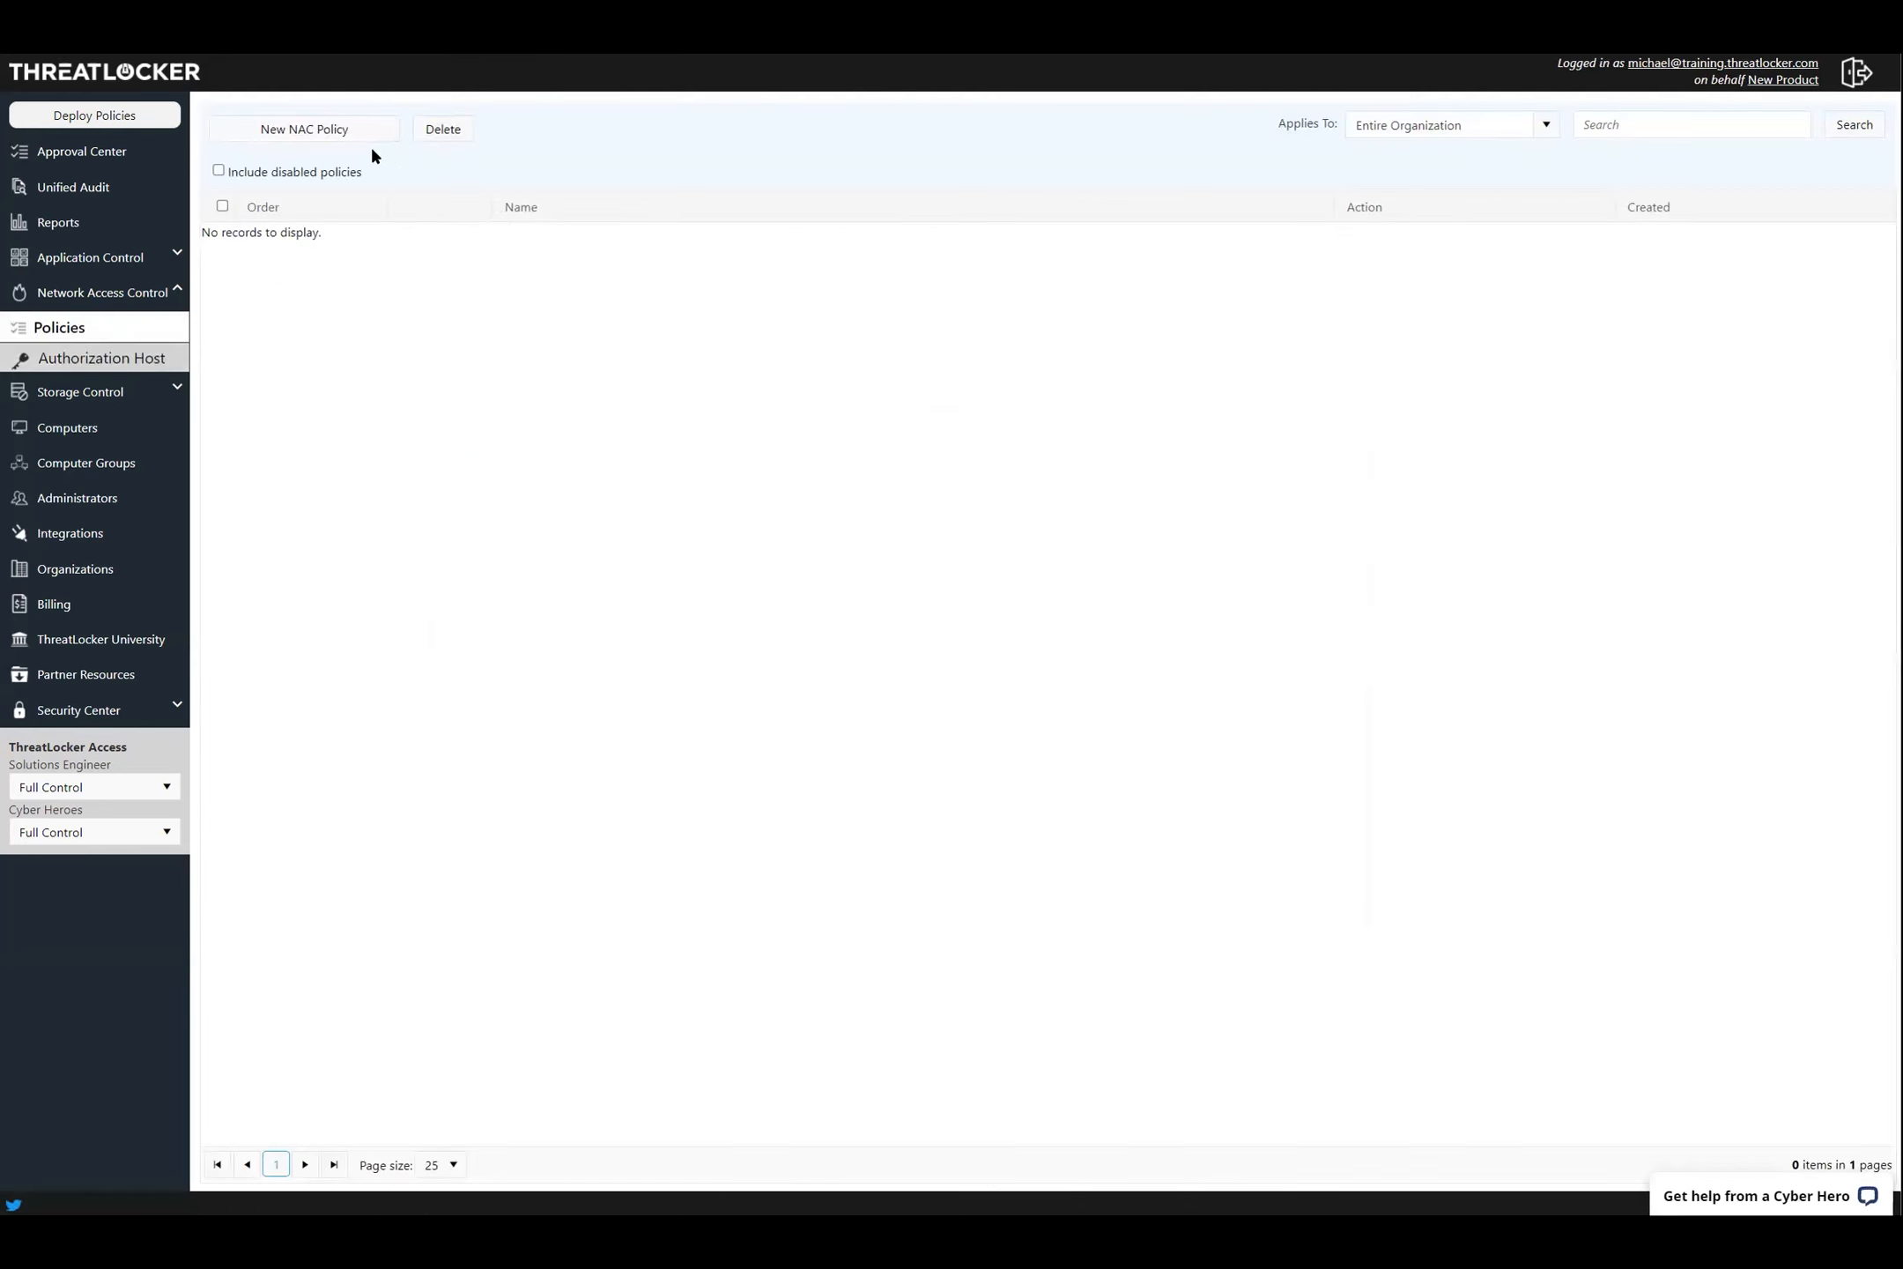
click(357, 132)
Name the new policy 'Share Access' and apply it to the computer ZTW-RDG
click(354, 192)
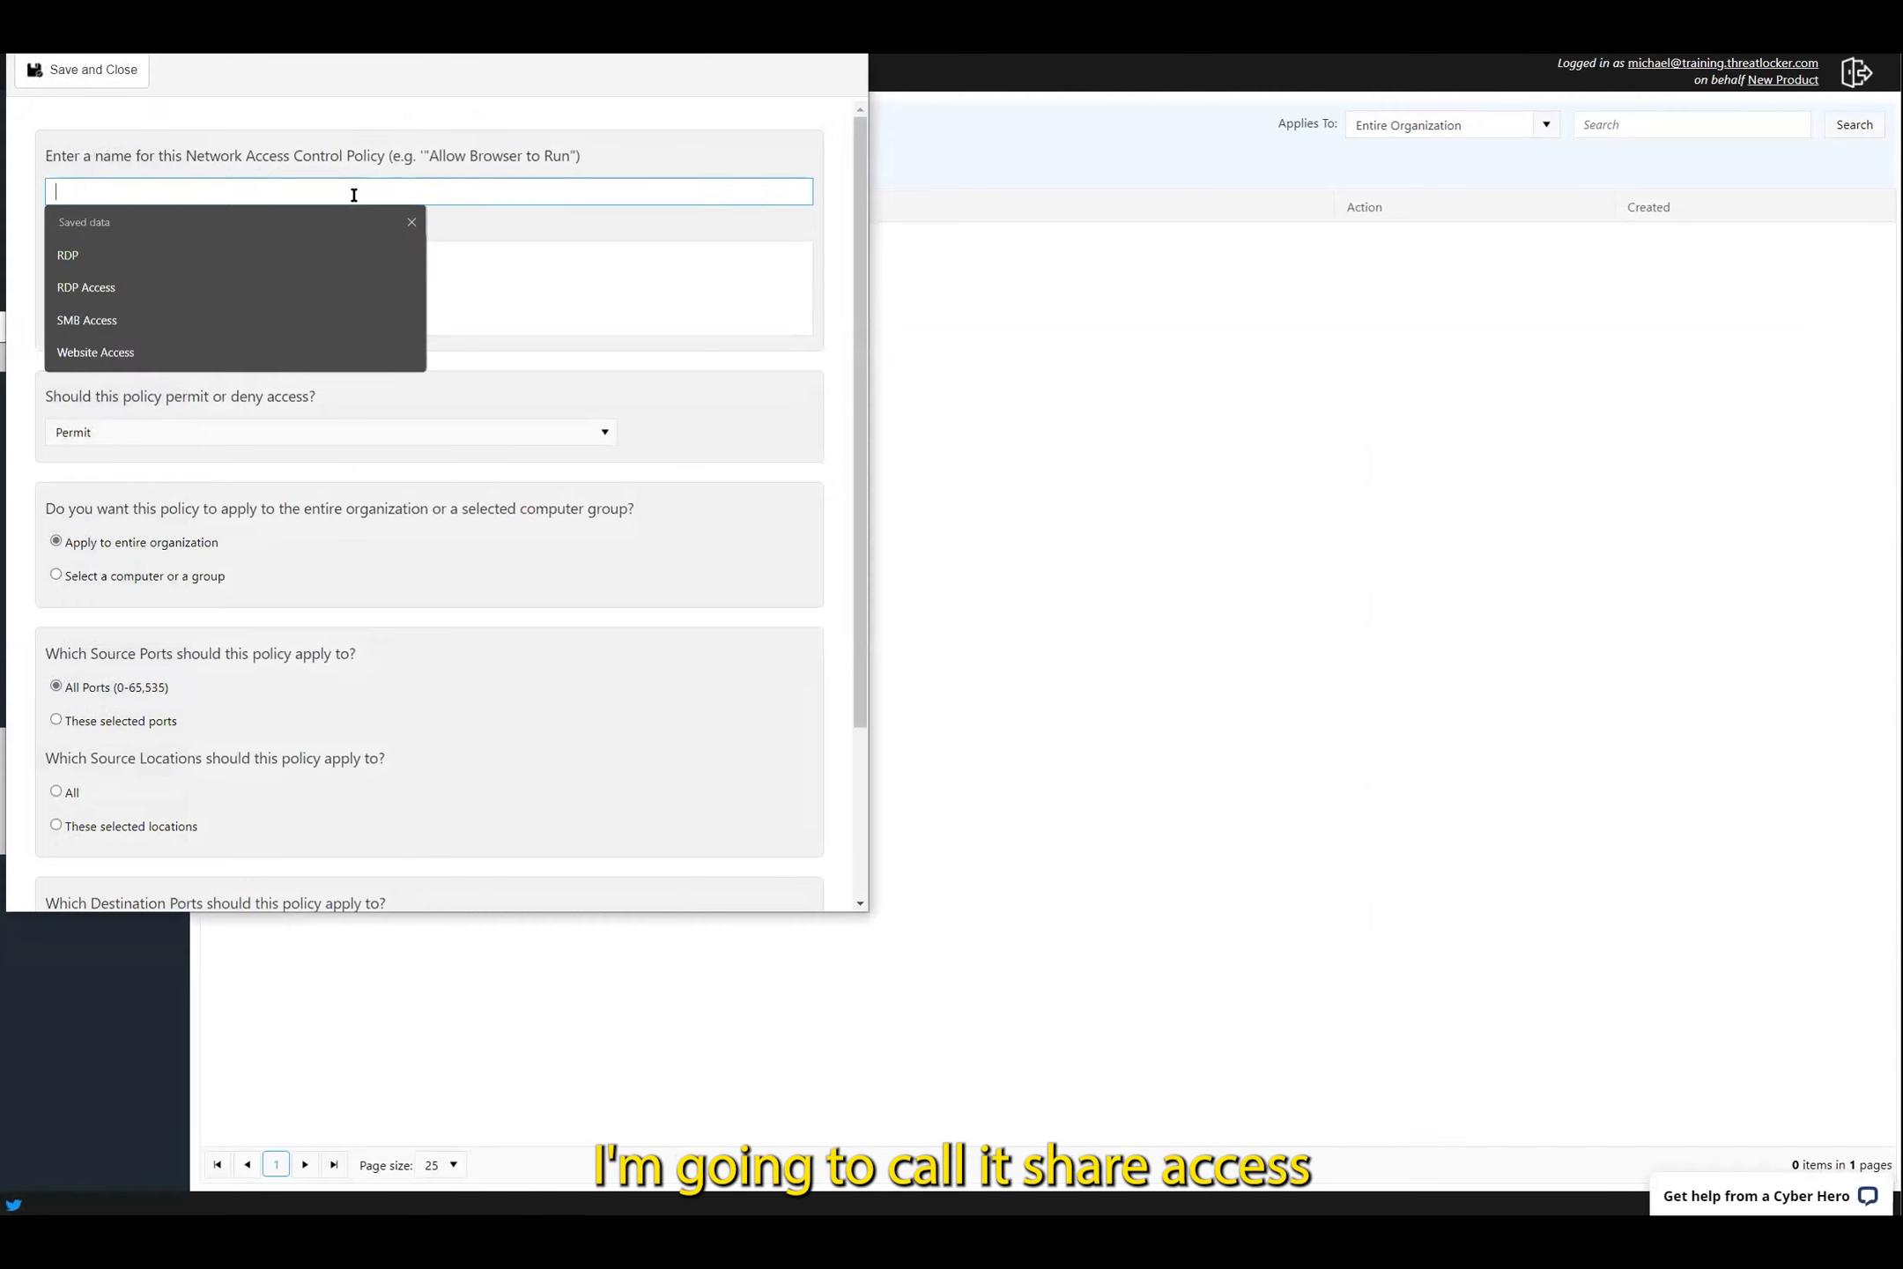
text(Sh)
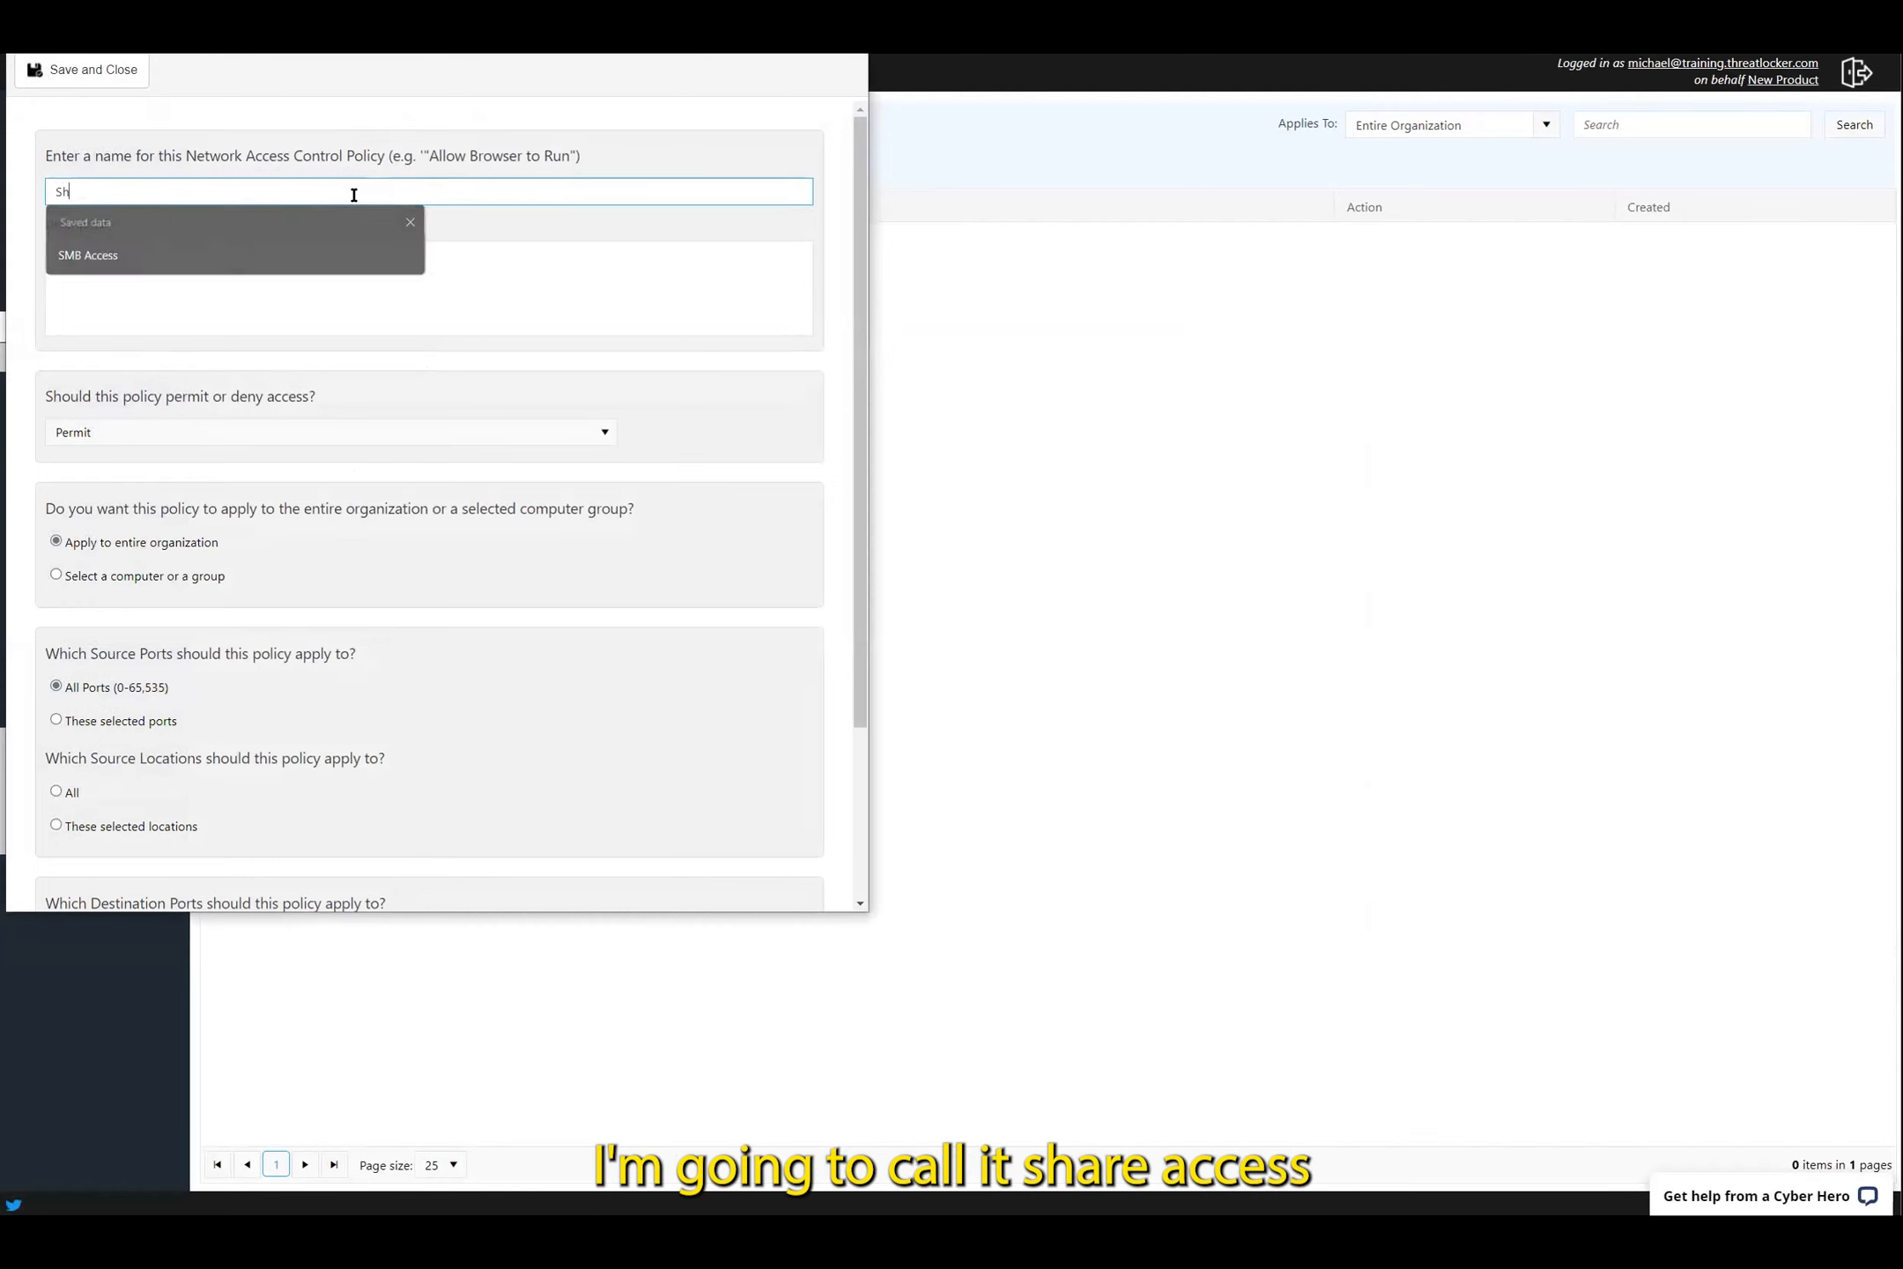
text(are Access)
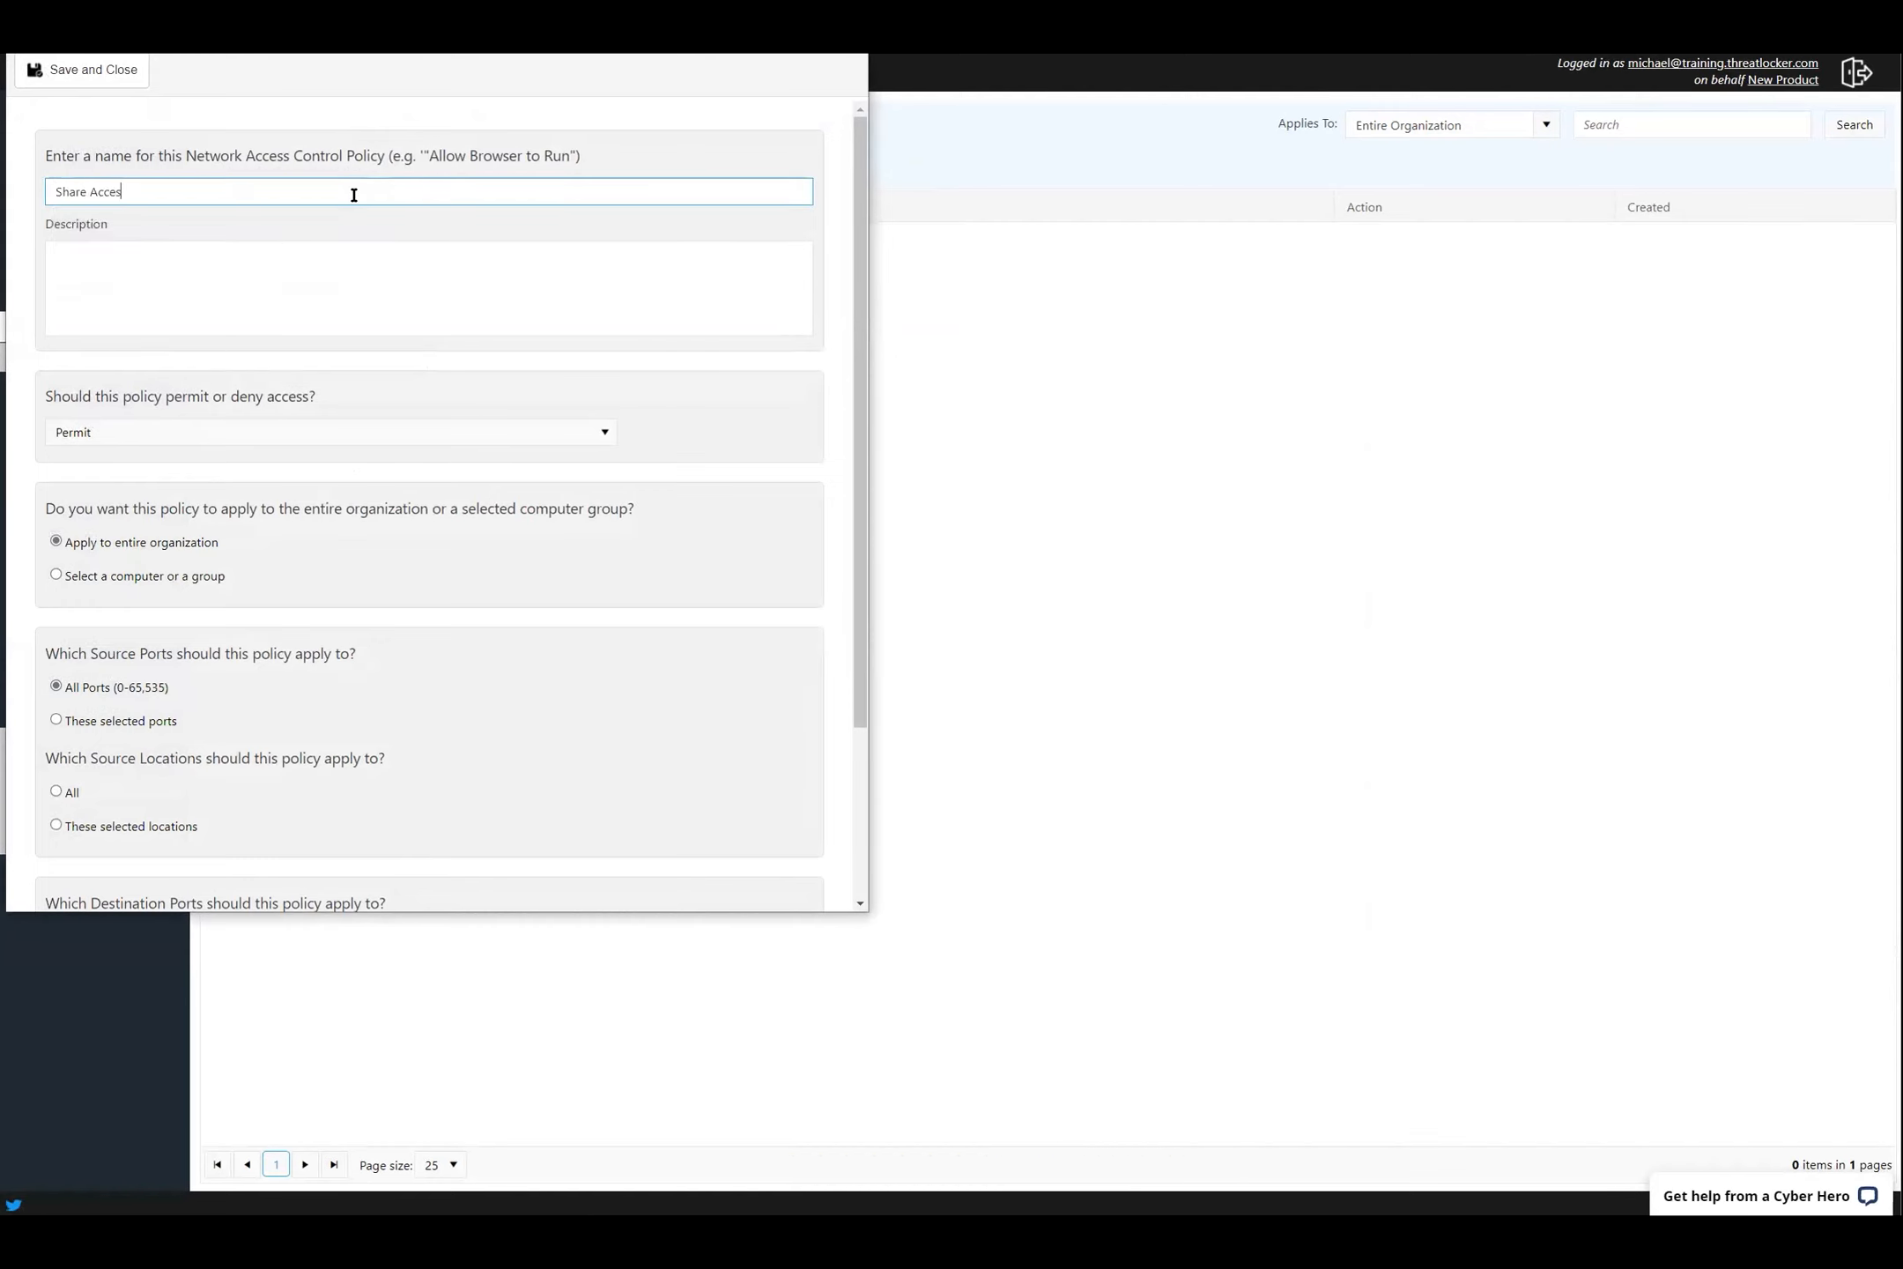
click(173, 578)
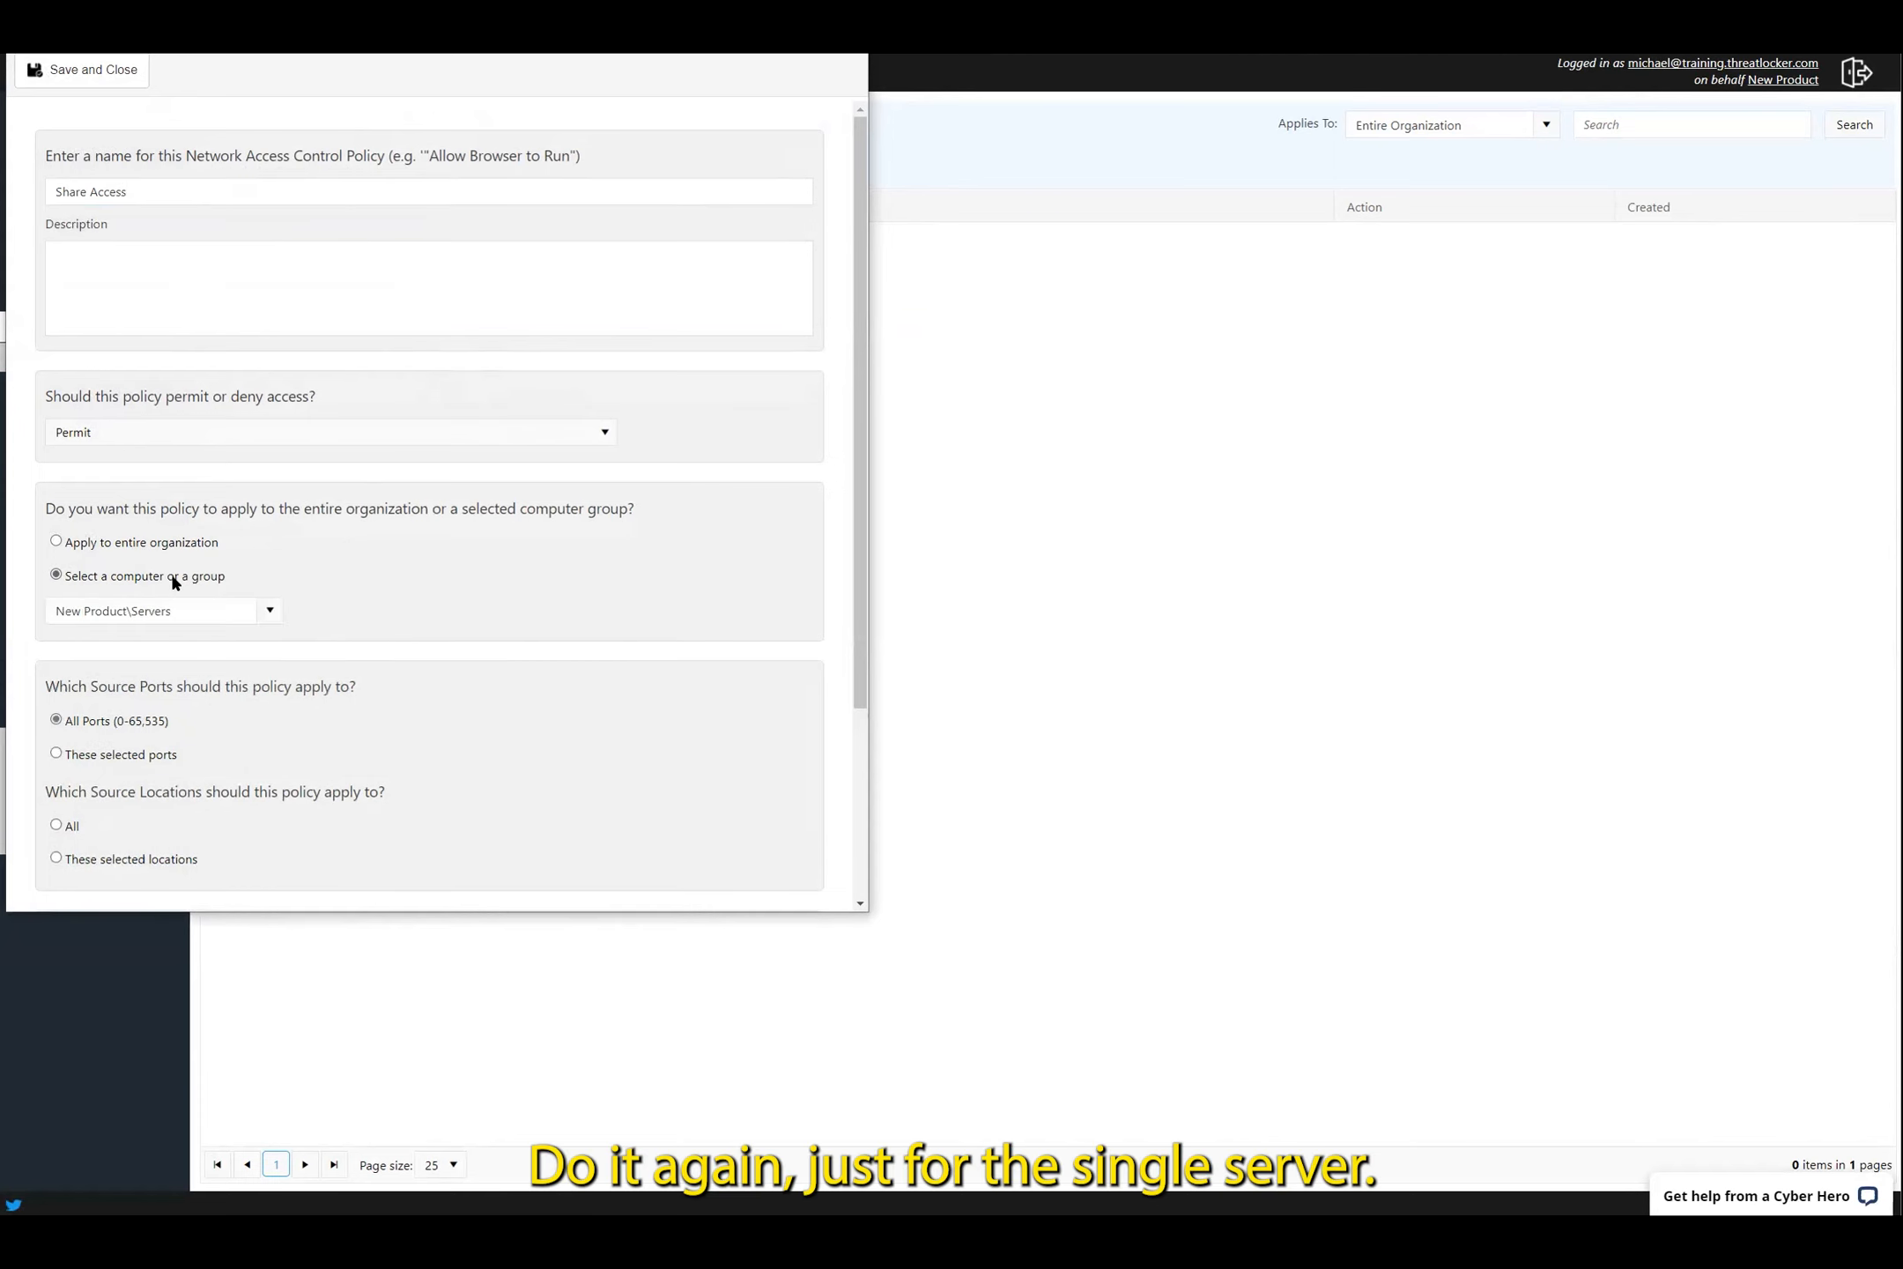
scroll(188, 513, down, 1)
click(180, 476)
scroll(207, 654, down, 3)
click(82, 763)
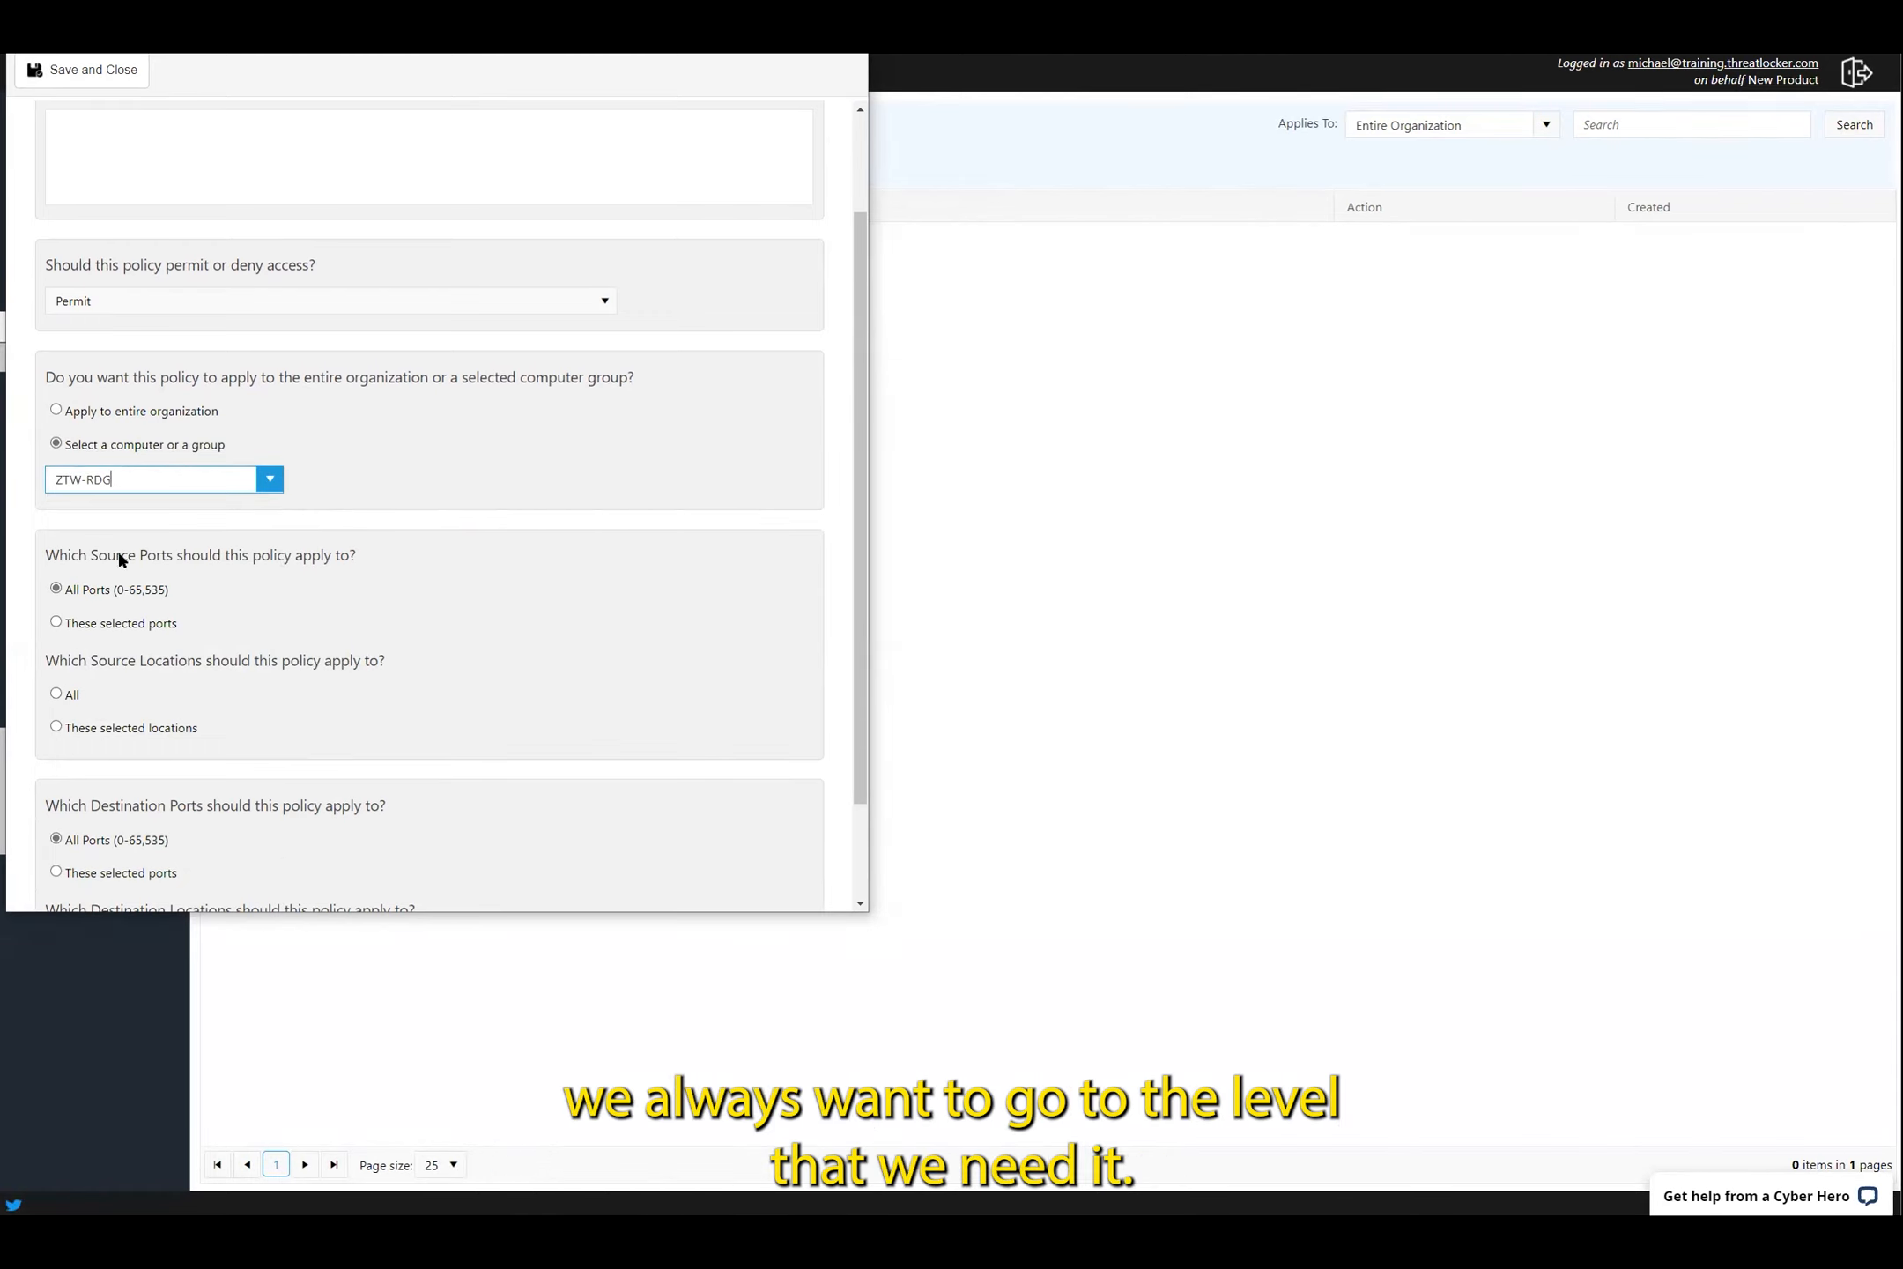
Switch Source Locations from all locations to 'These selected locations'
scroll(339, 479, down, 2)
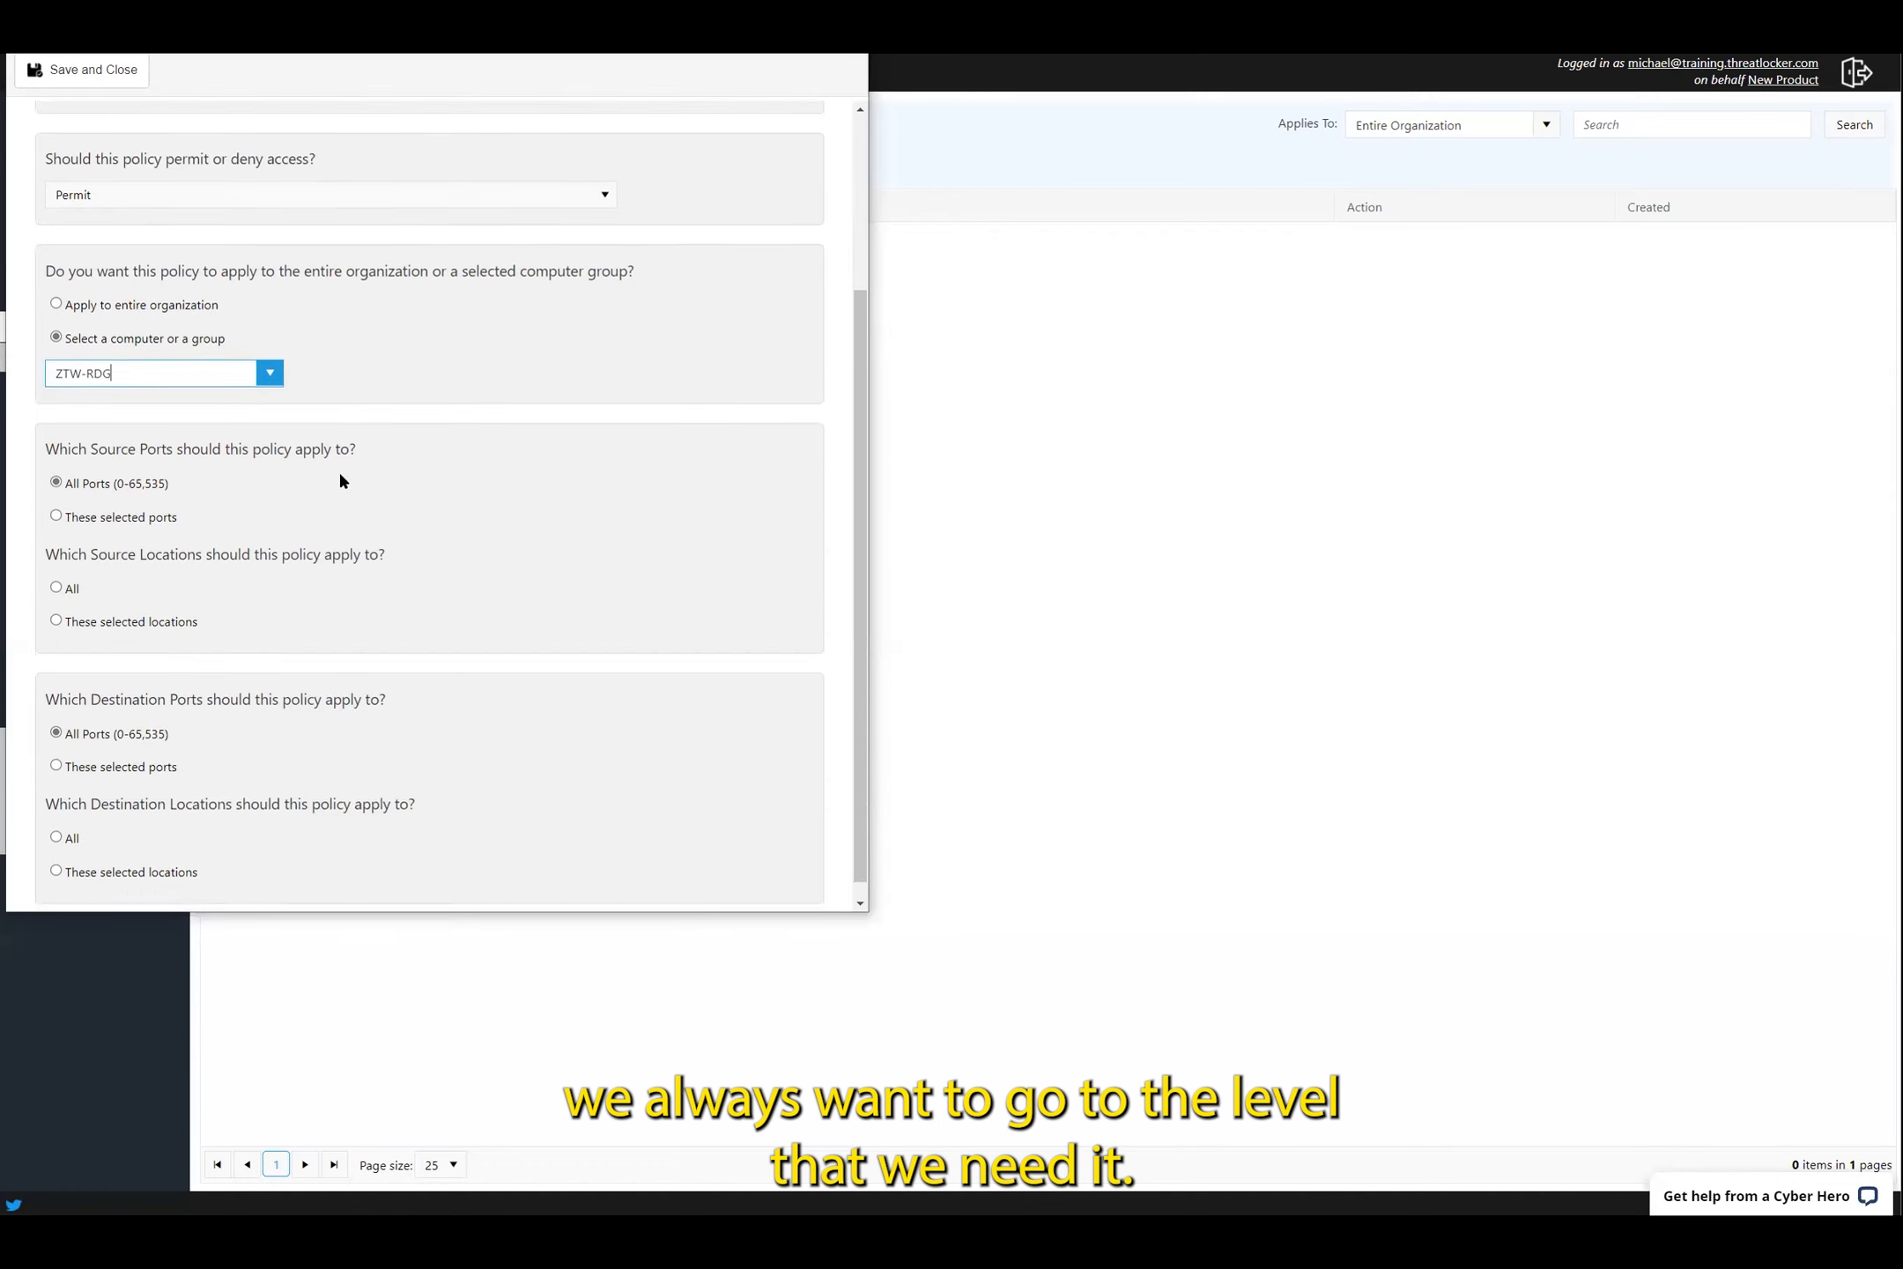
click(117, 616)
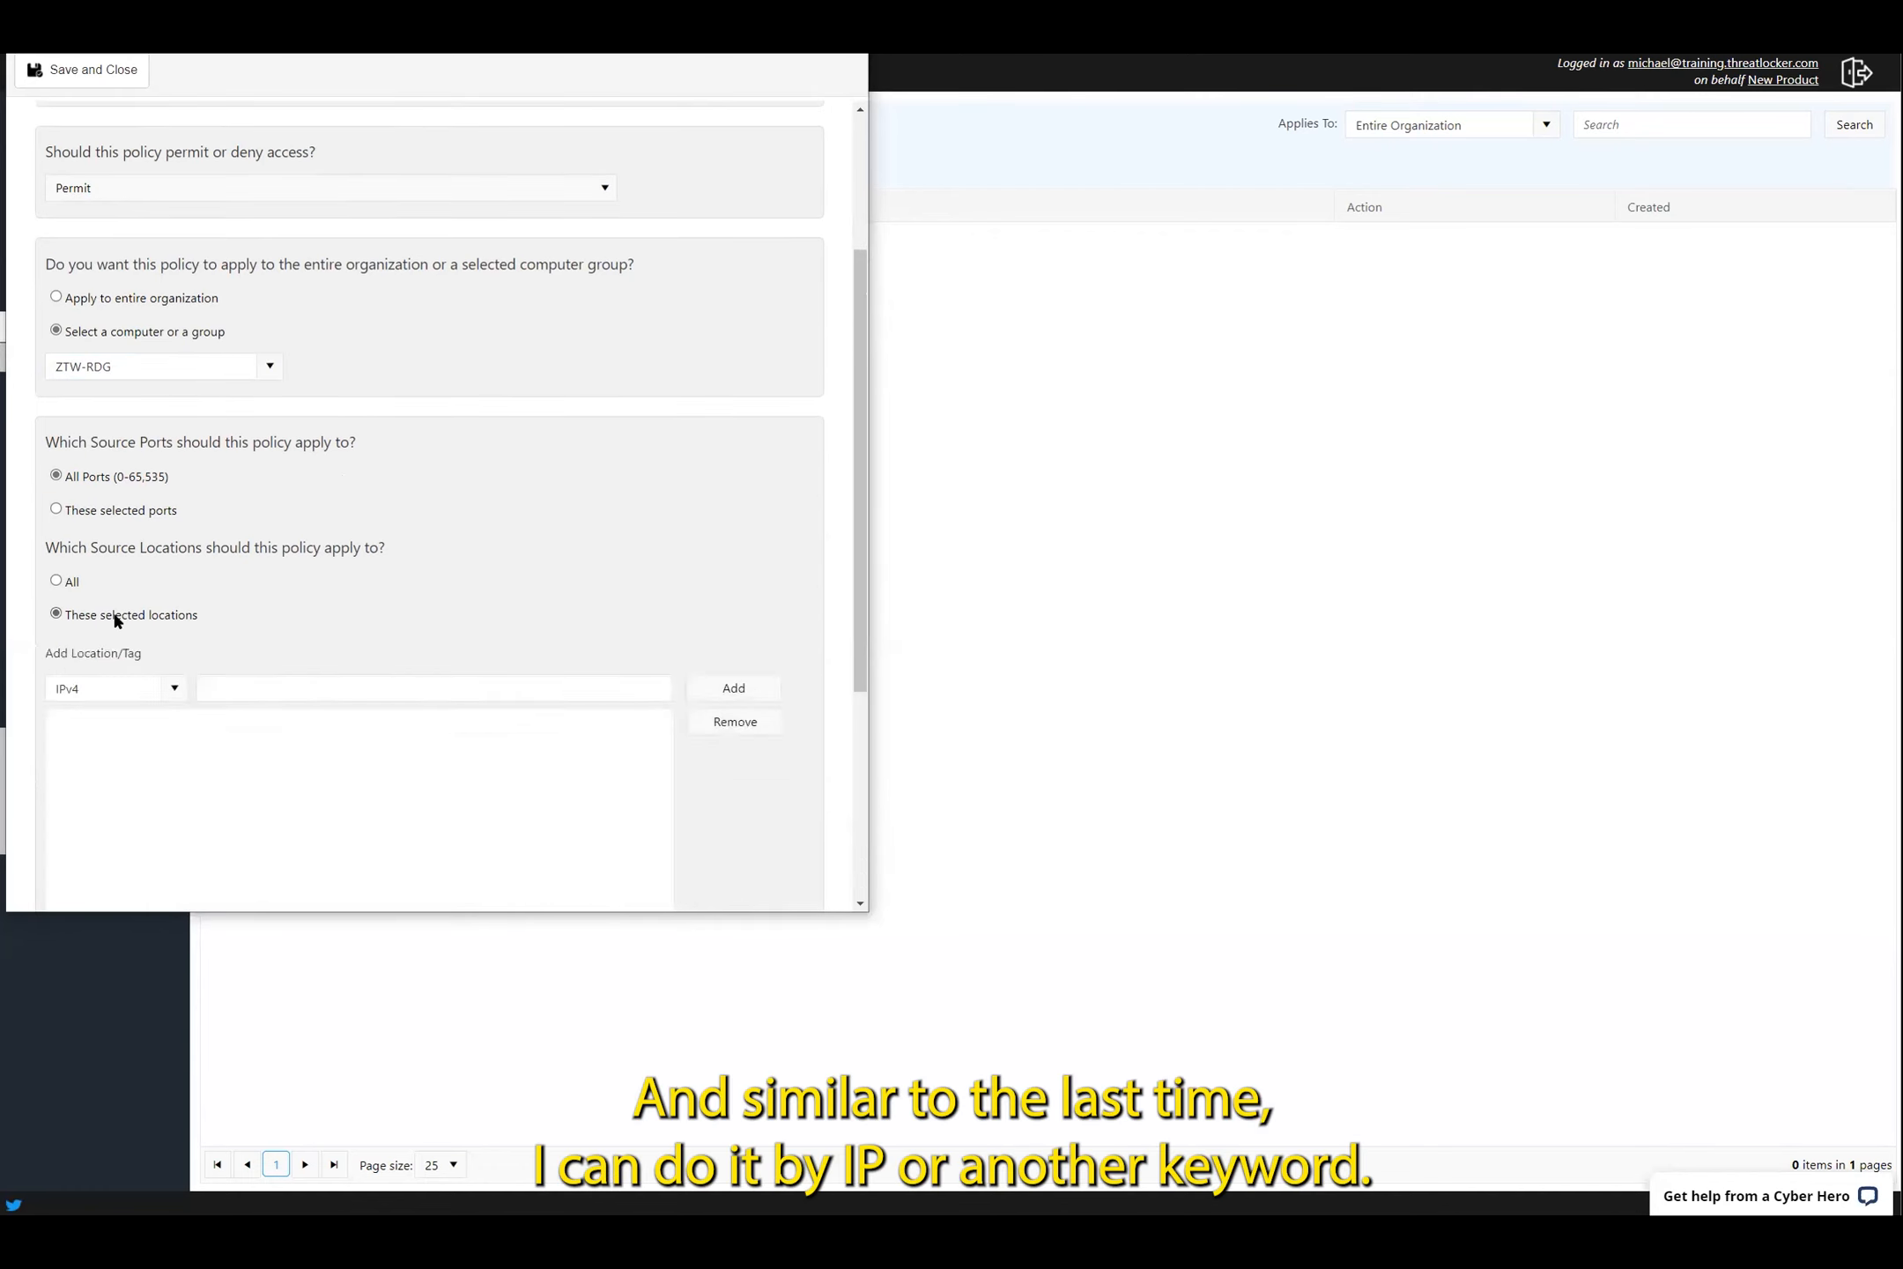
scroll(116, 620, down, 2)
click(177, 503)
Add the keyword SMBPasscode as a source location
click(108, 577)
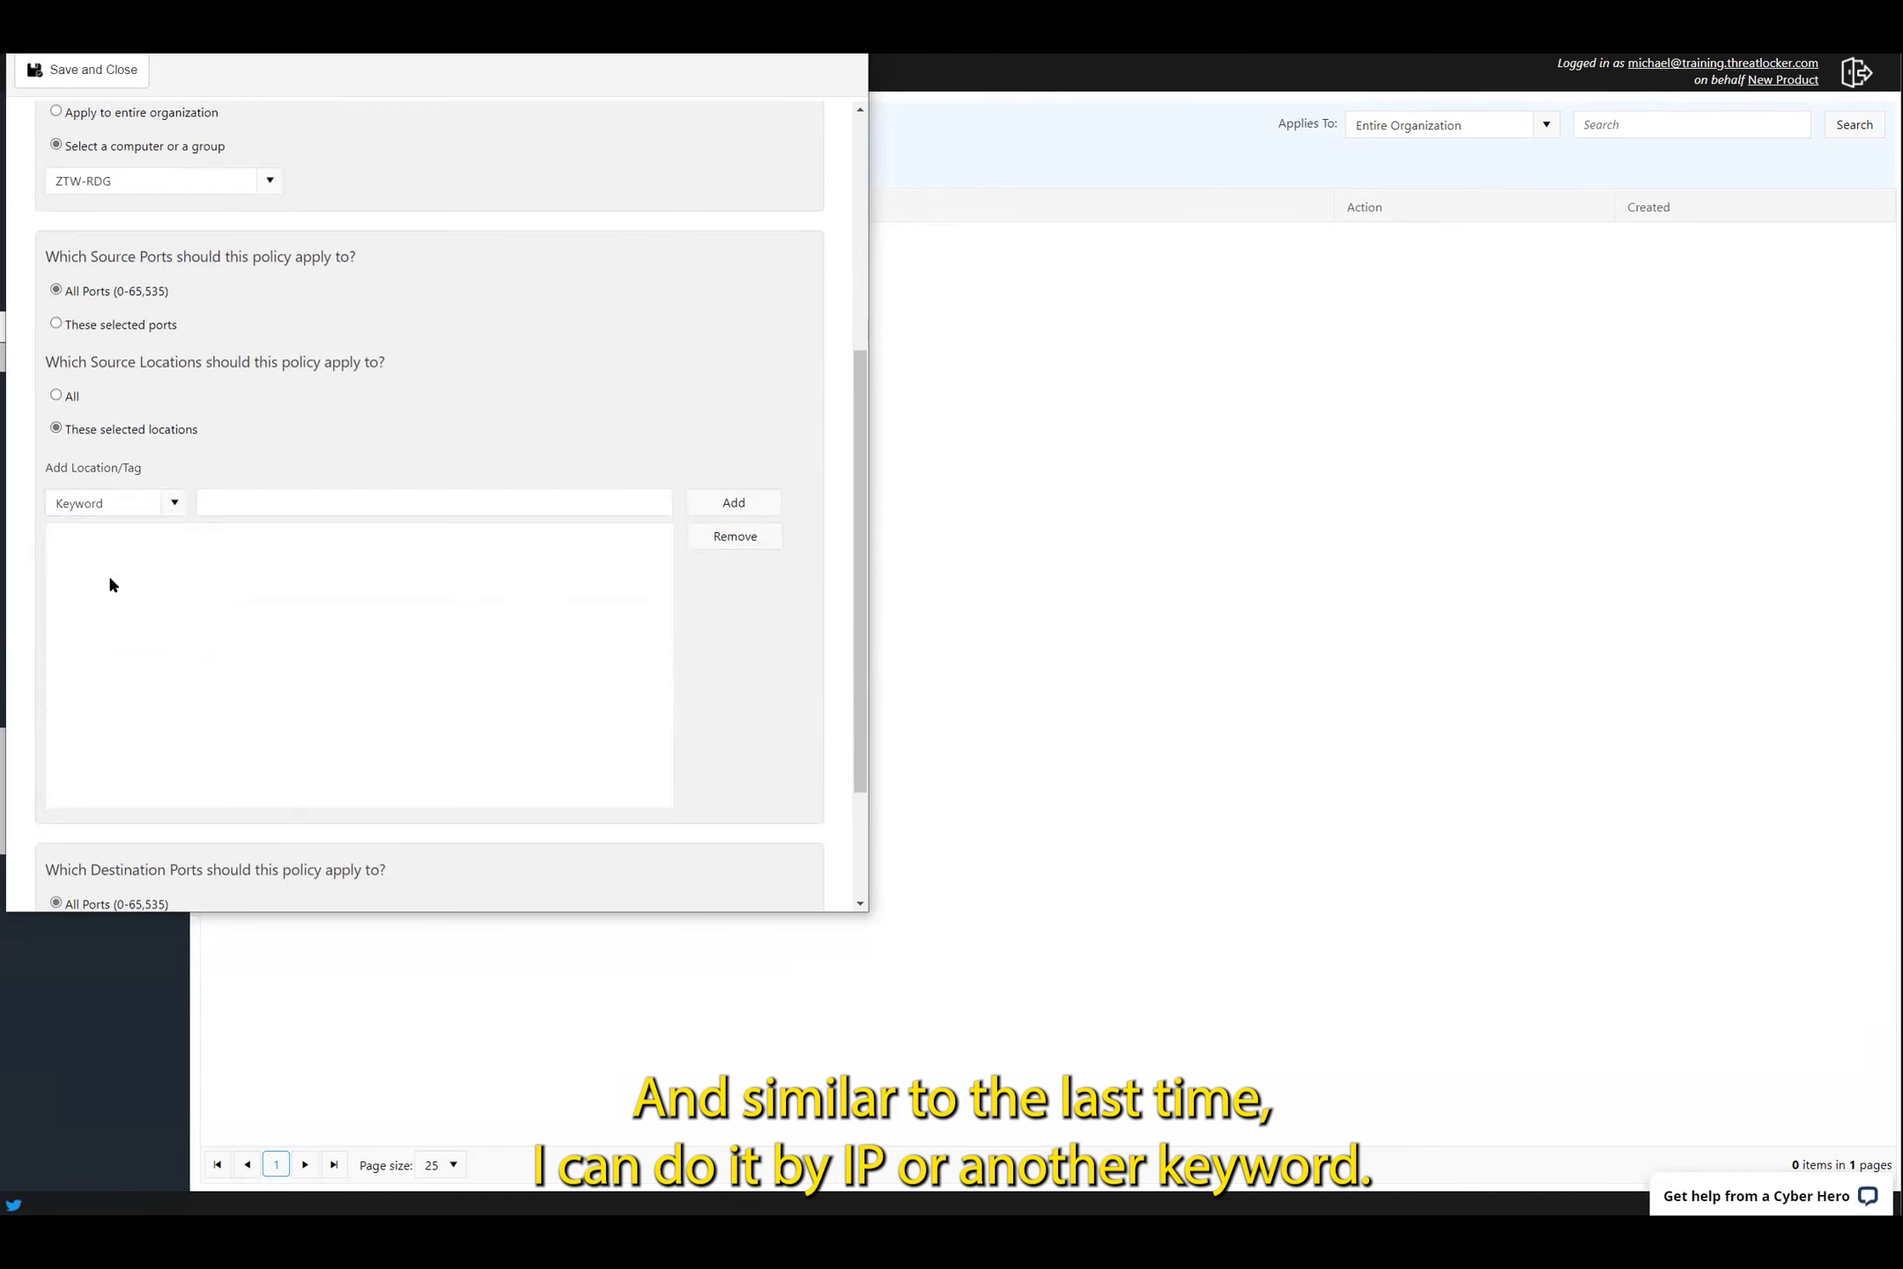
click(298, 496)
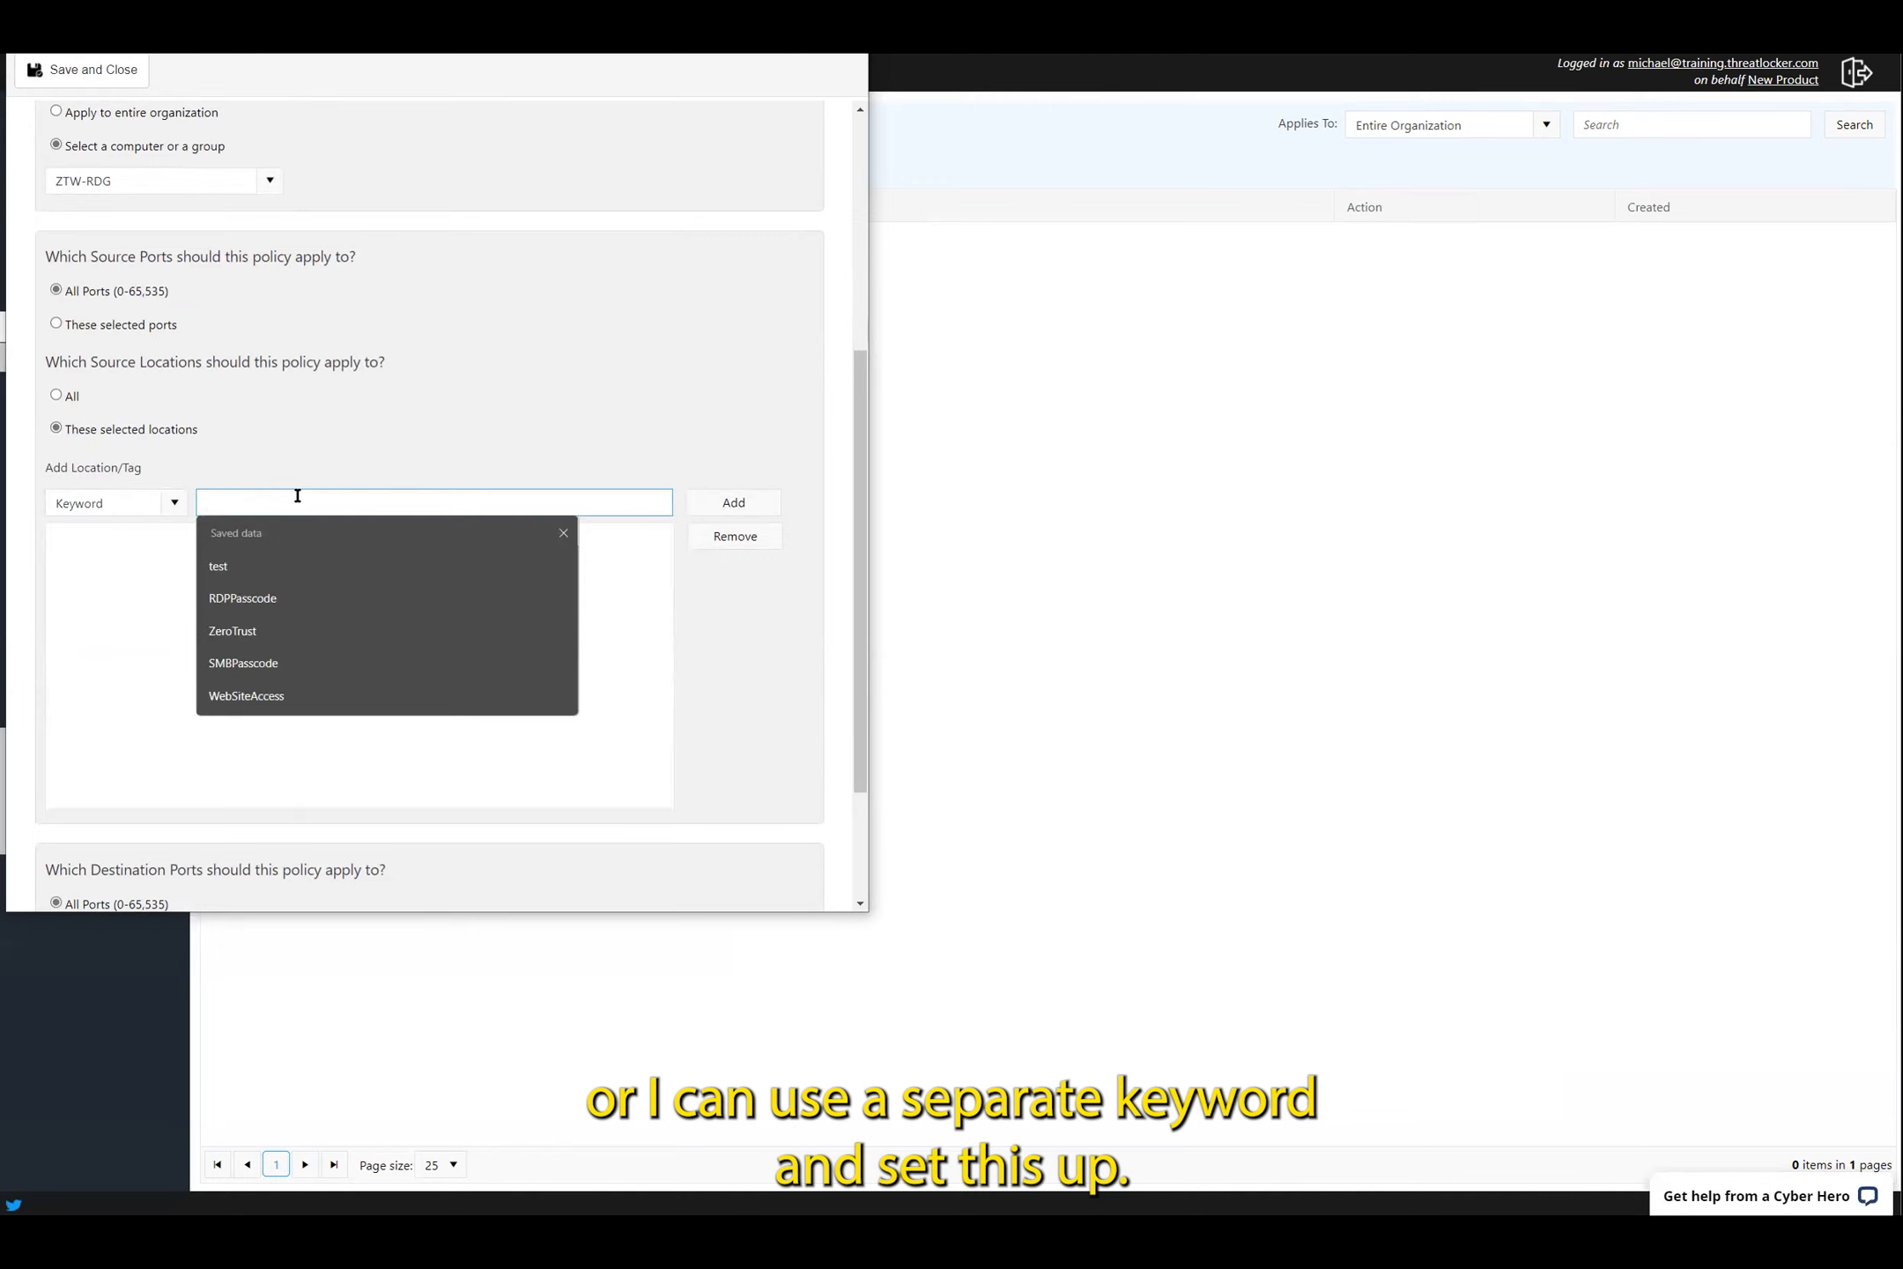
click(274, 661)
click(346, 500)
click(732, 501)
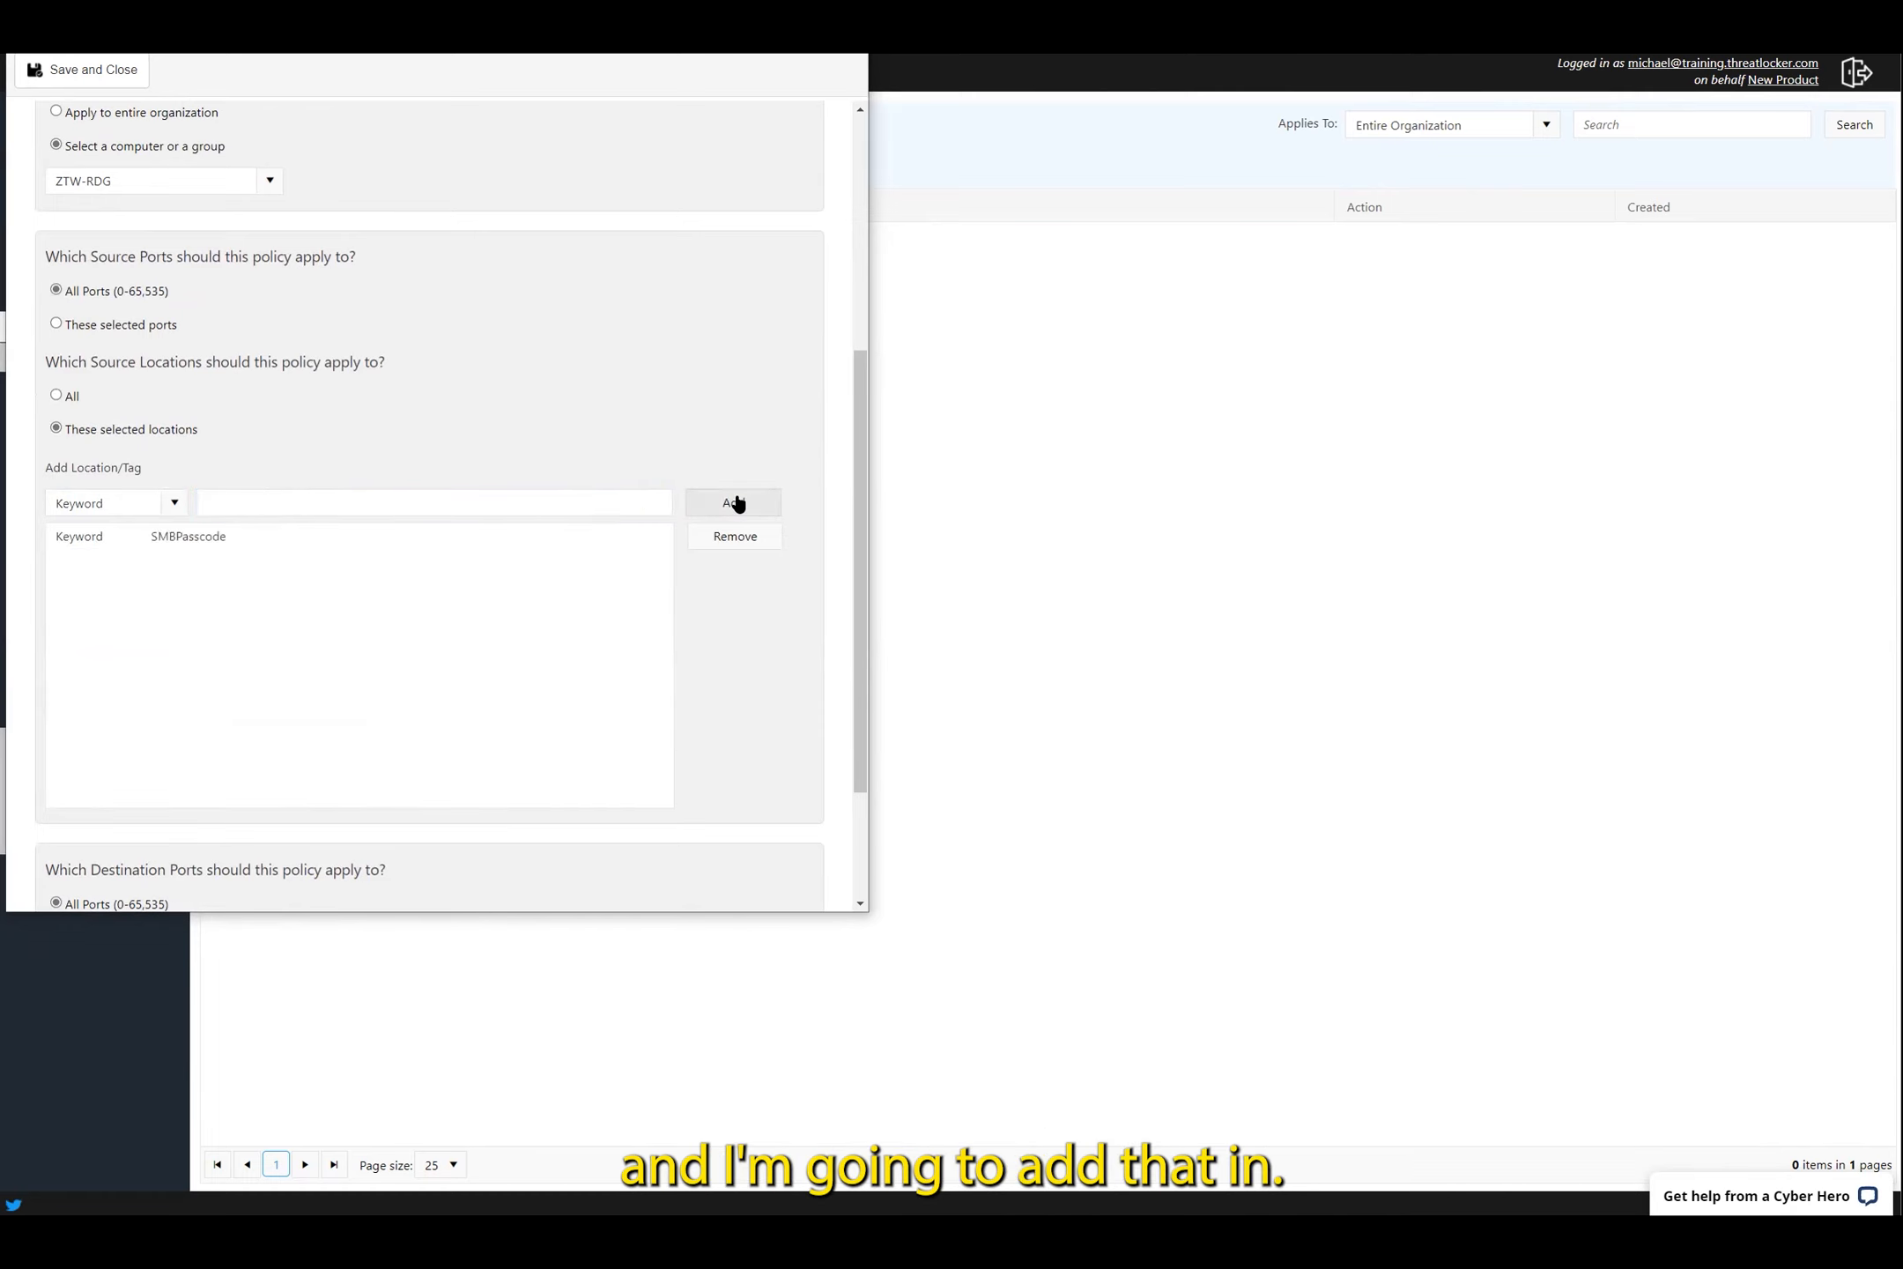
Dismiss the network error and add 'test' as a second keyword source location
click(172, 504)
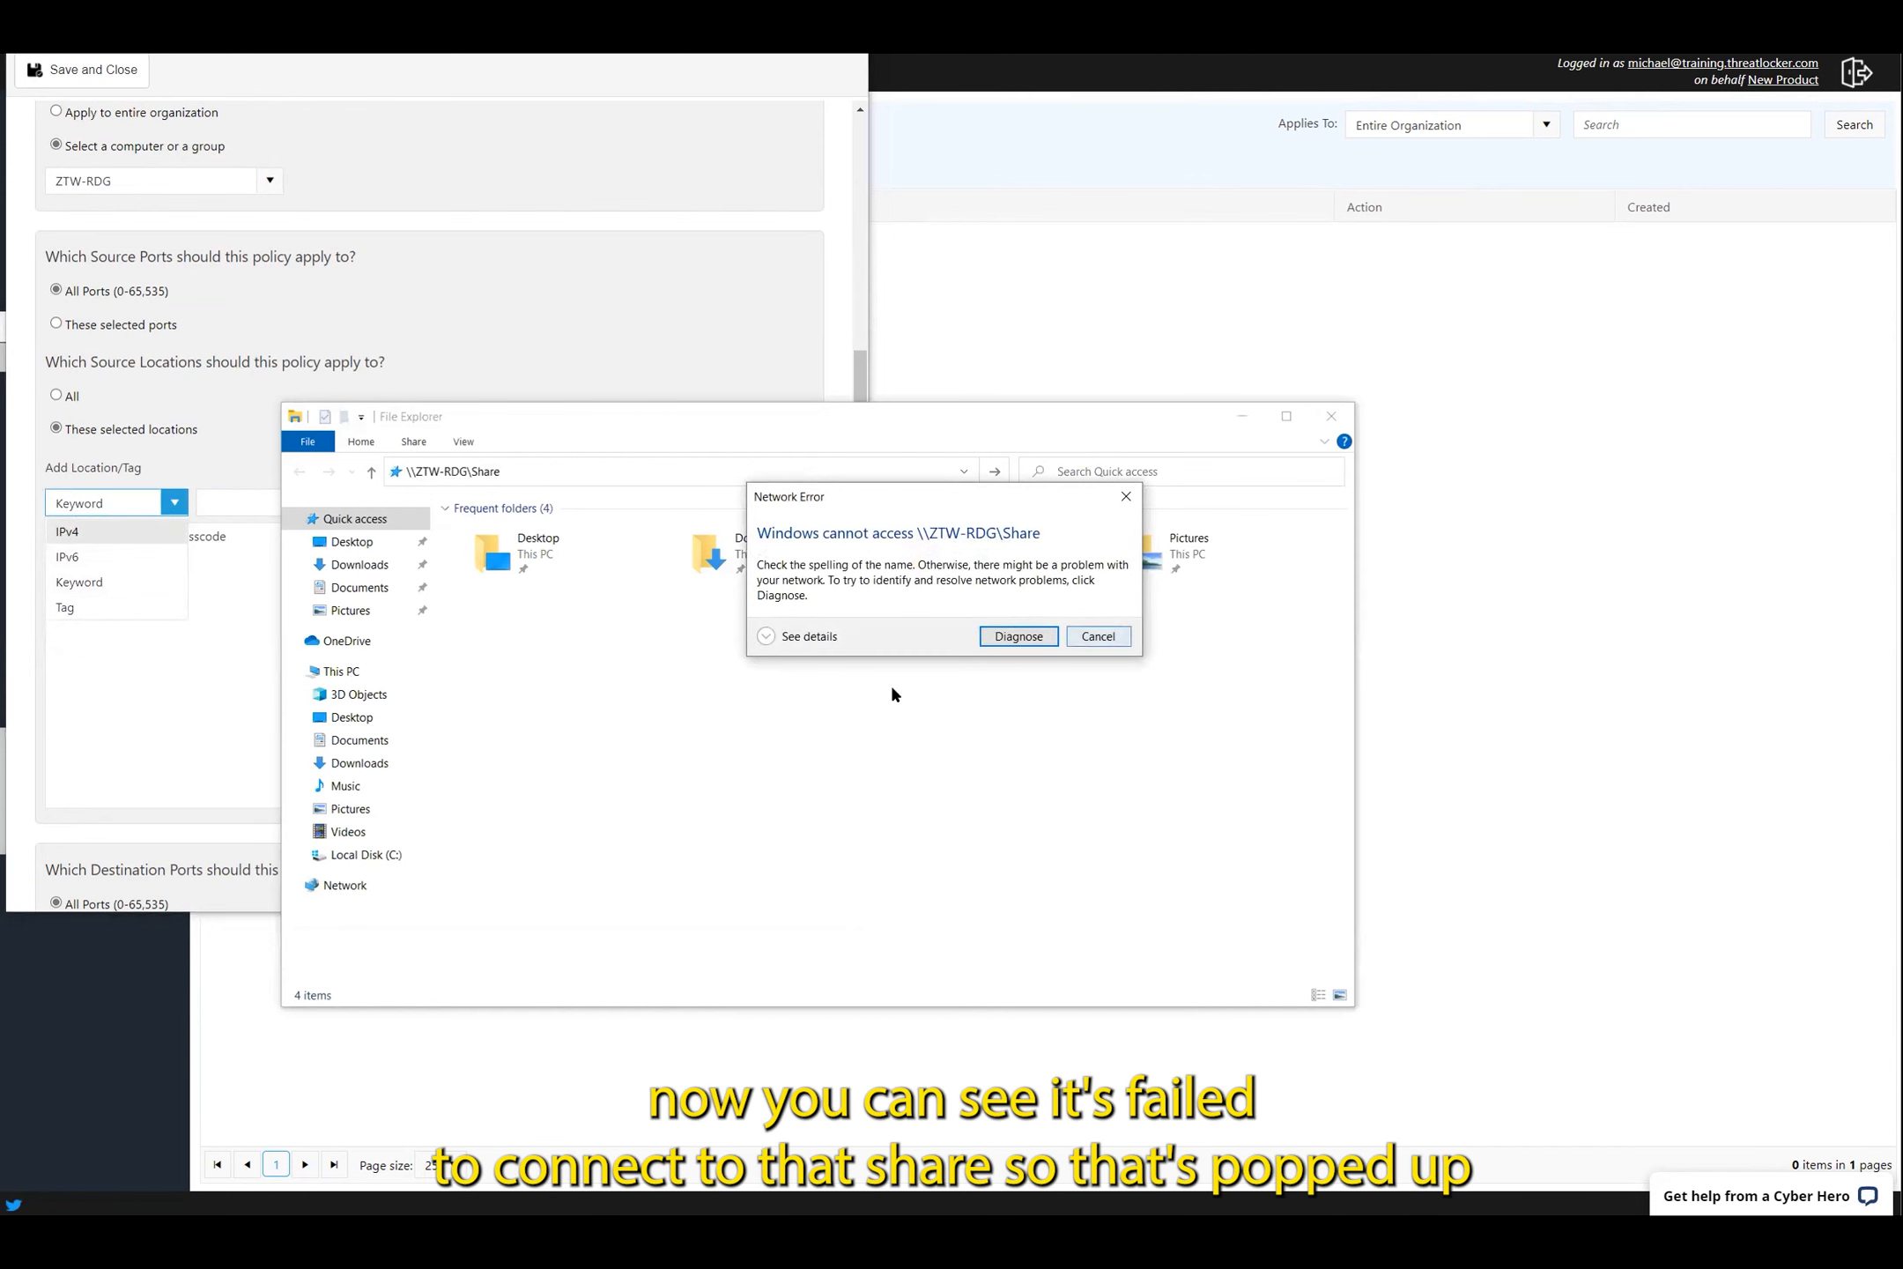
click(1102, 643)
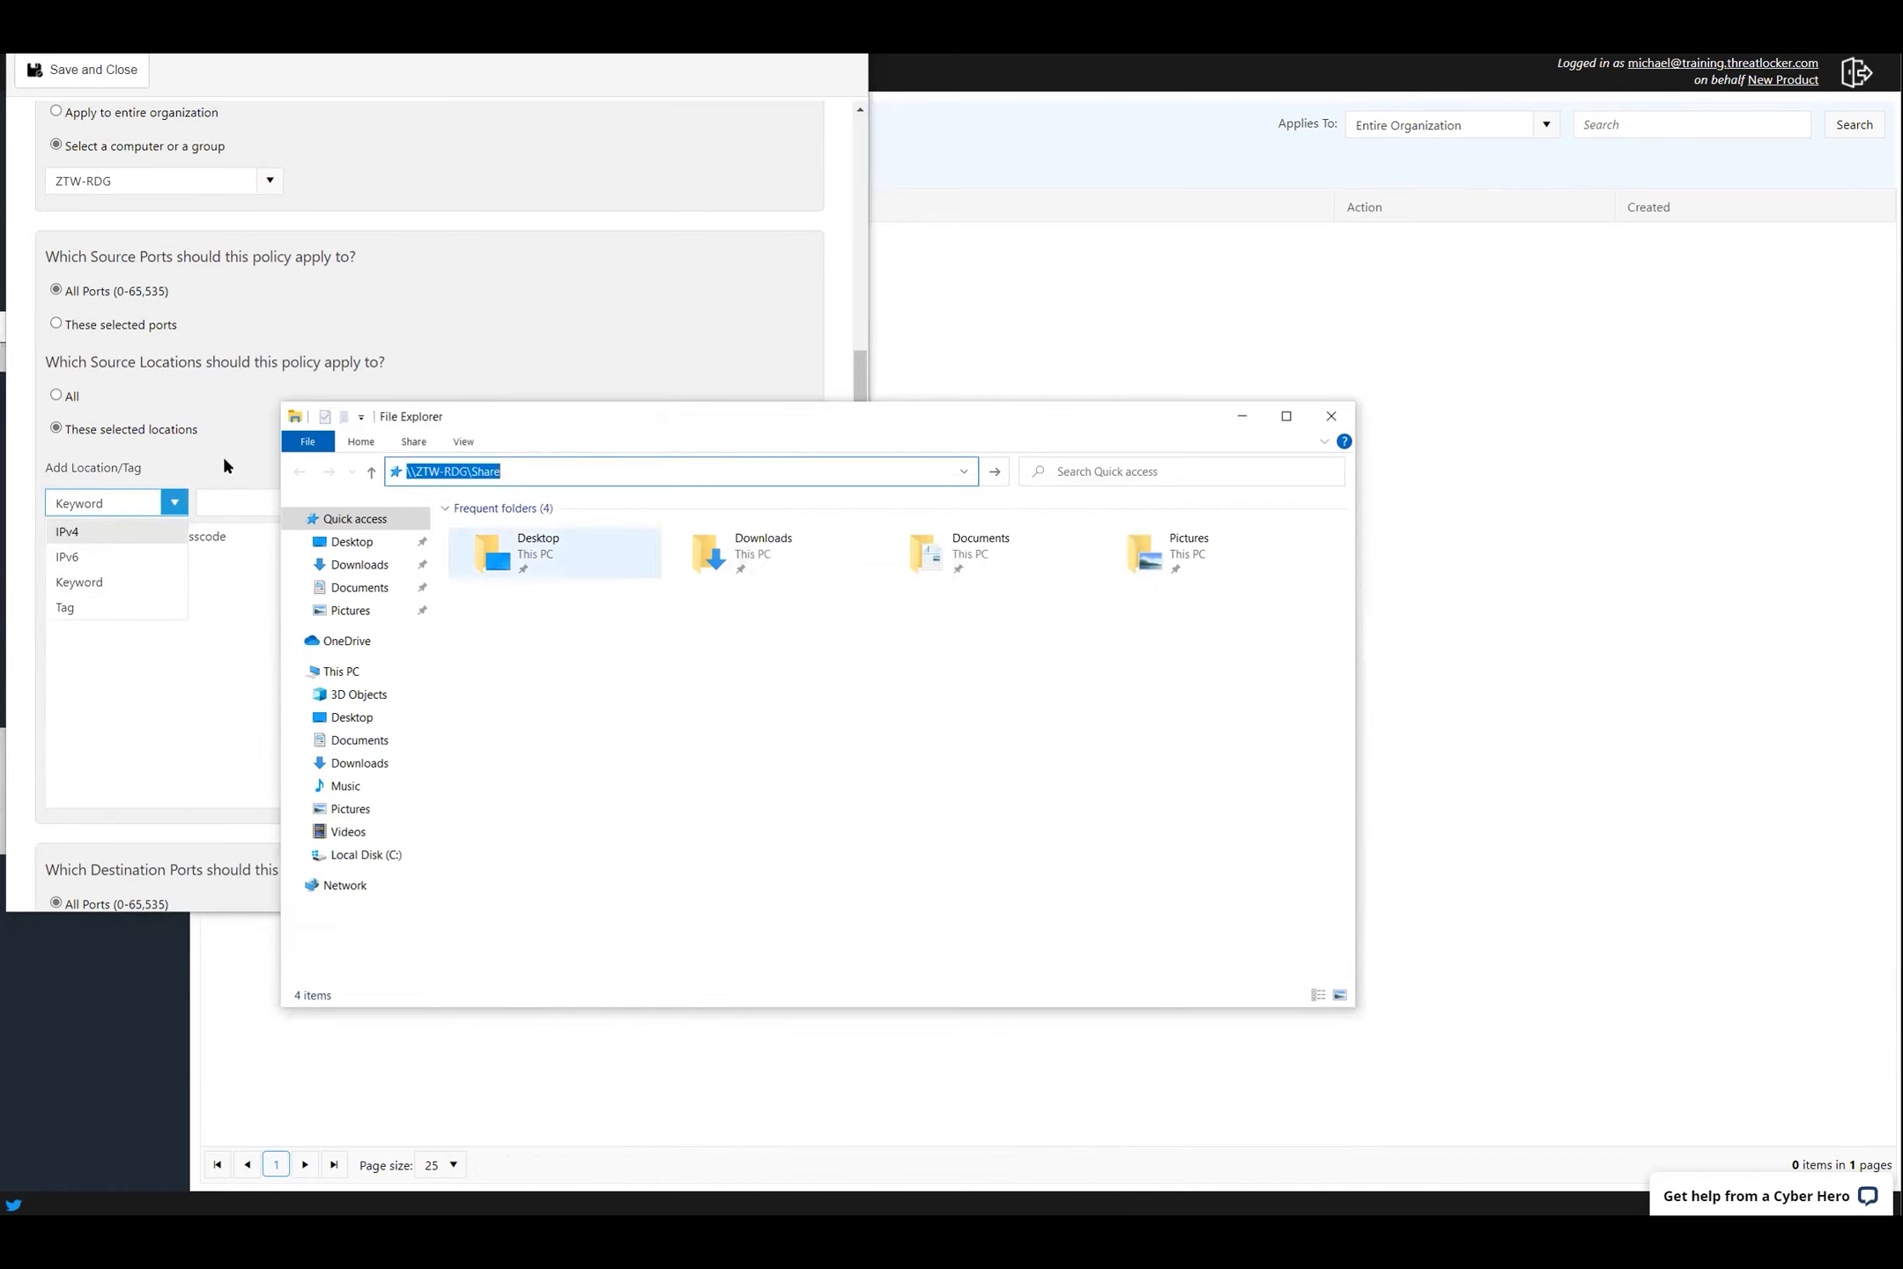
click(578, 359)
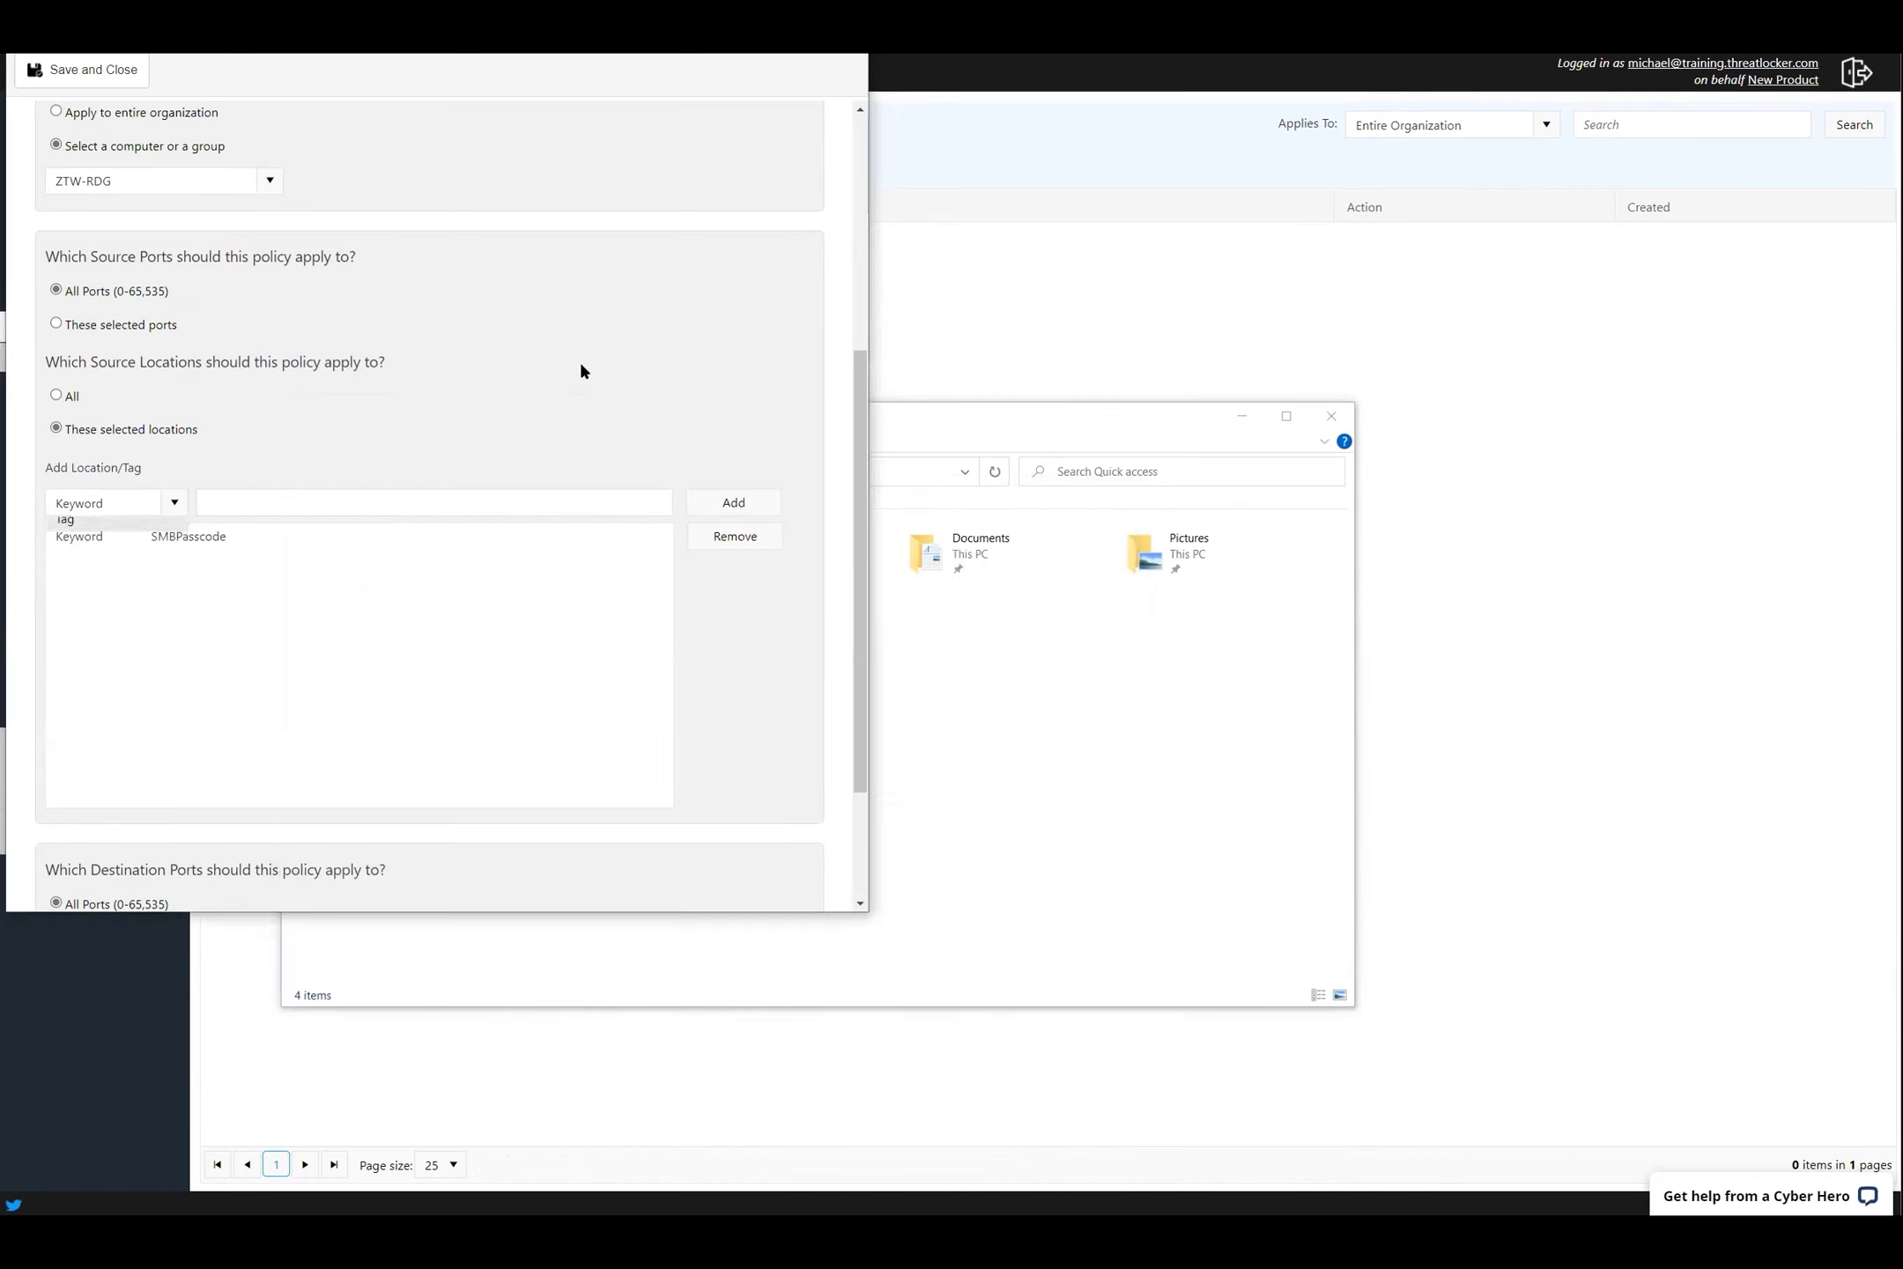
click(173, 502)
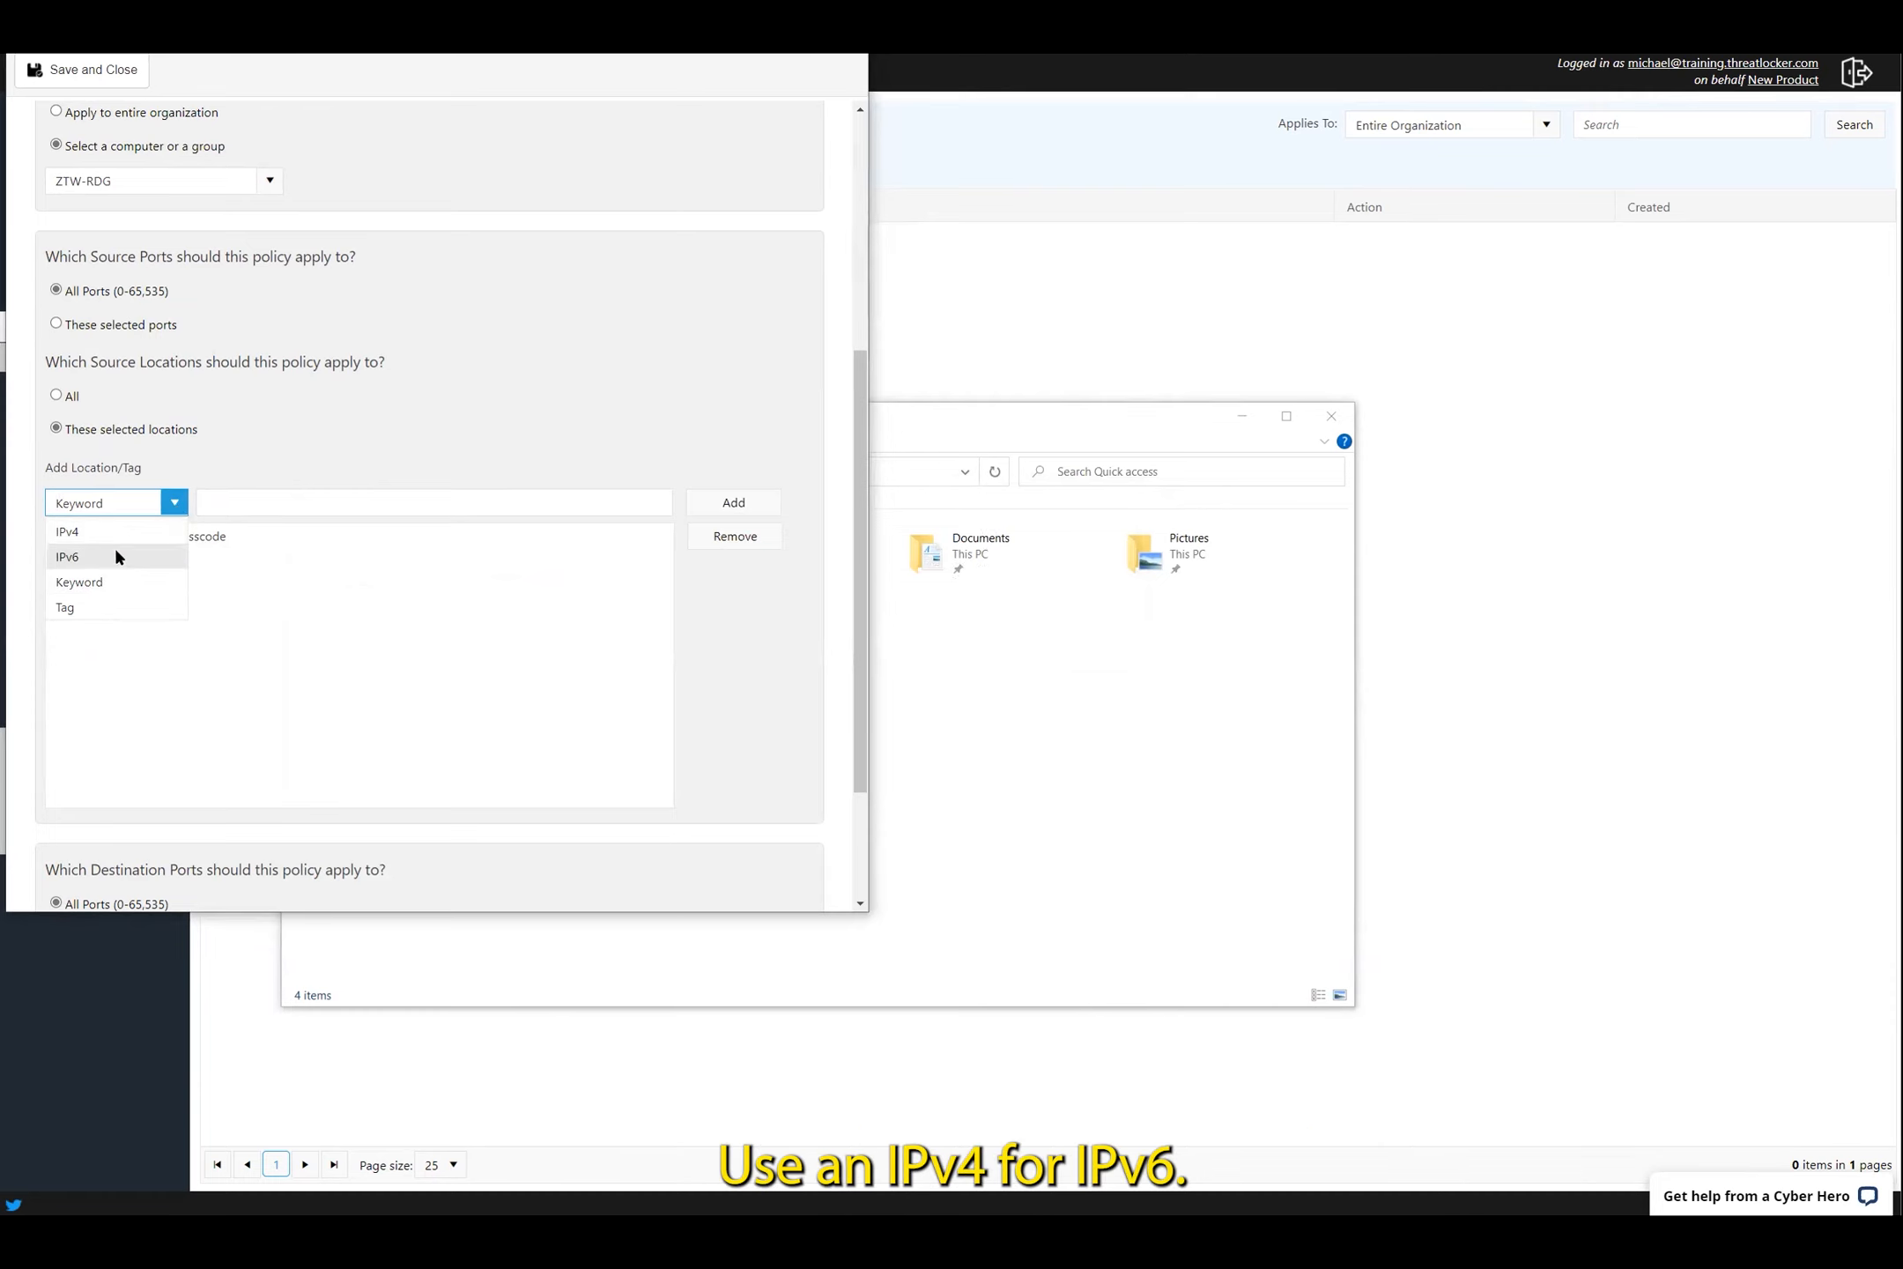
click(312, 588)
click(192, 541)
click(267, 499)
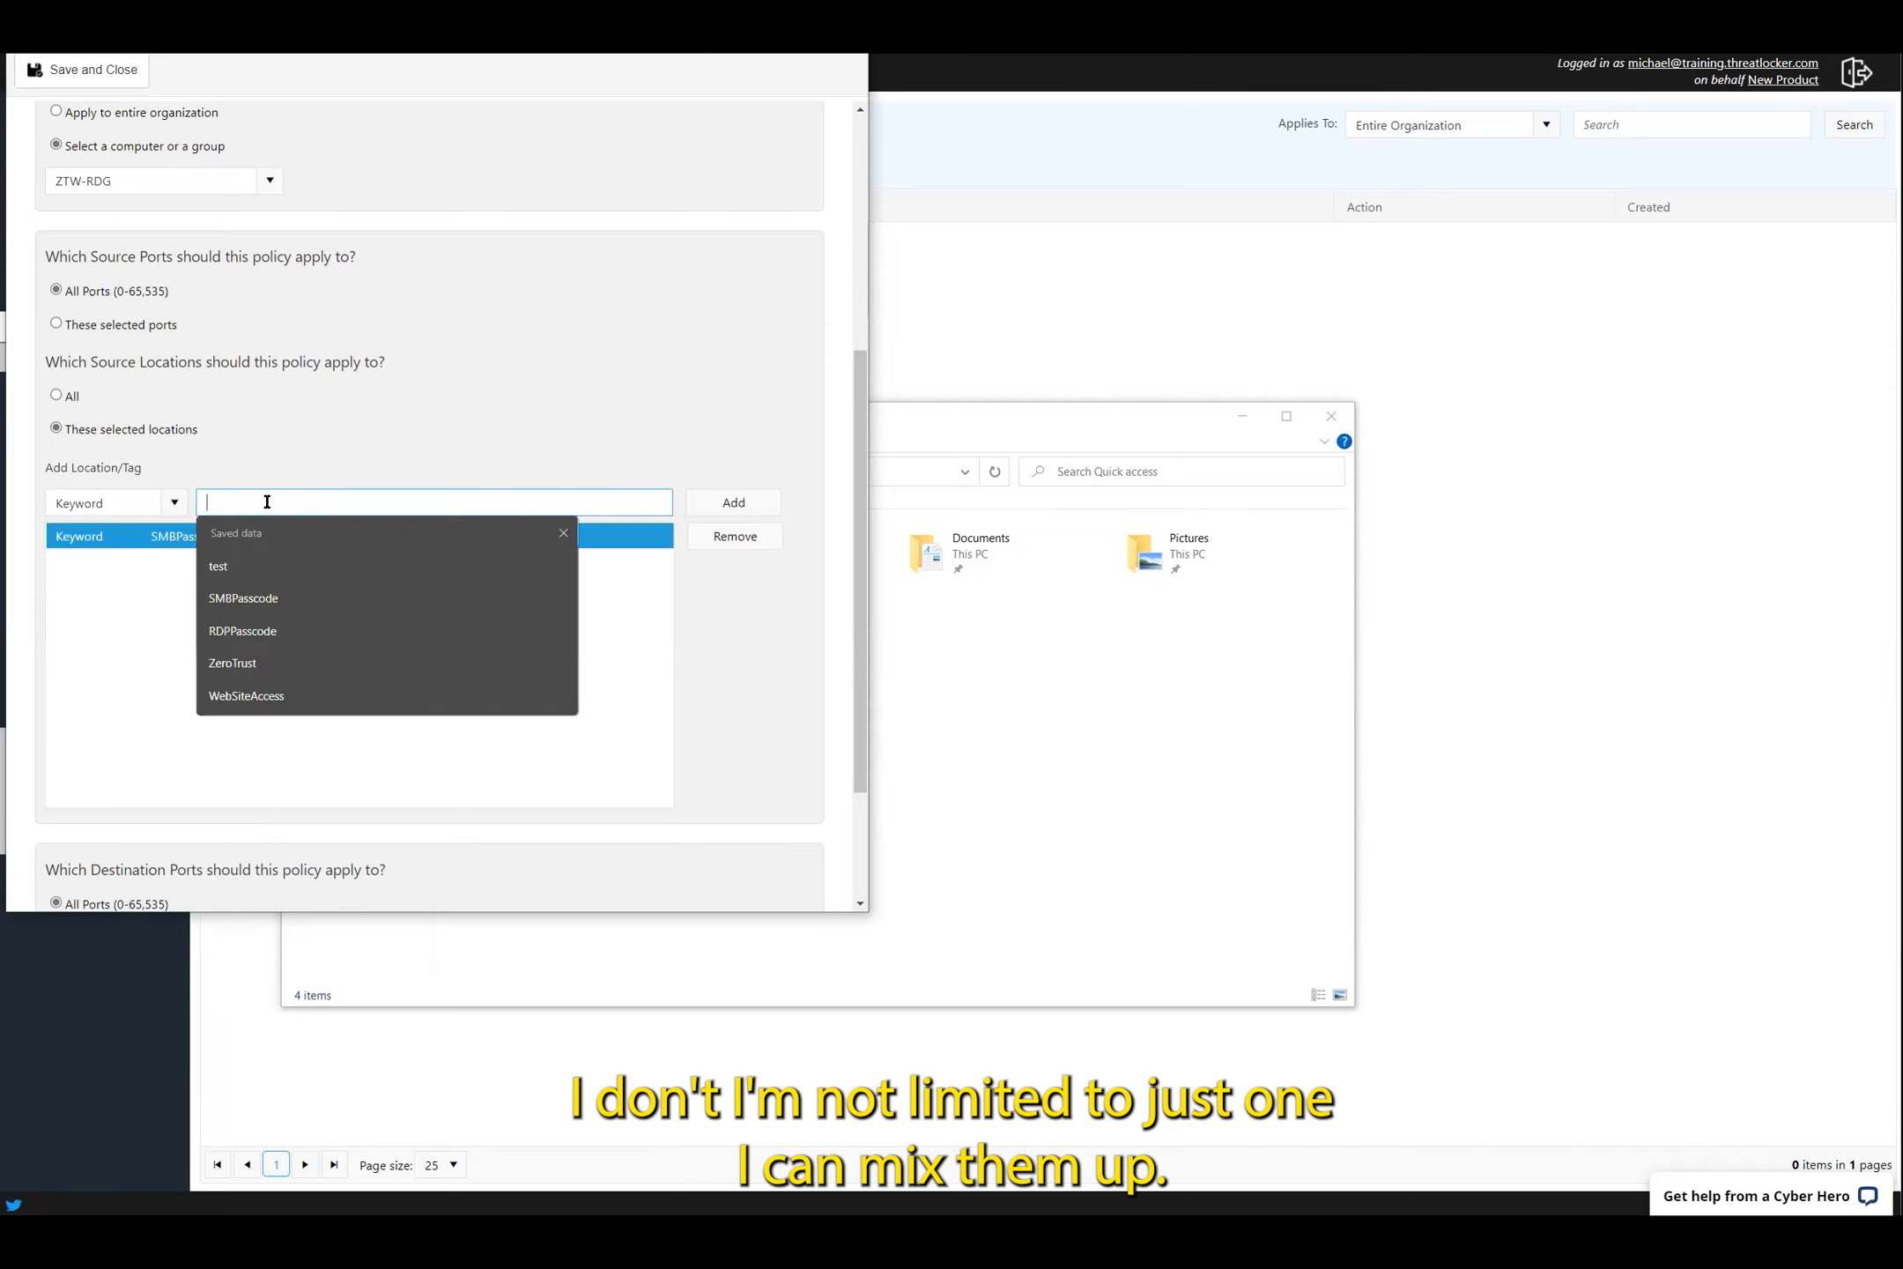
click(232, 566)
click(736, 501)
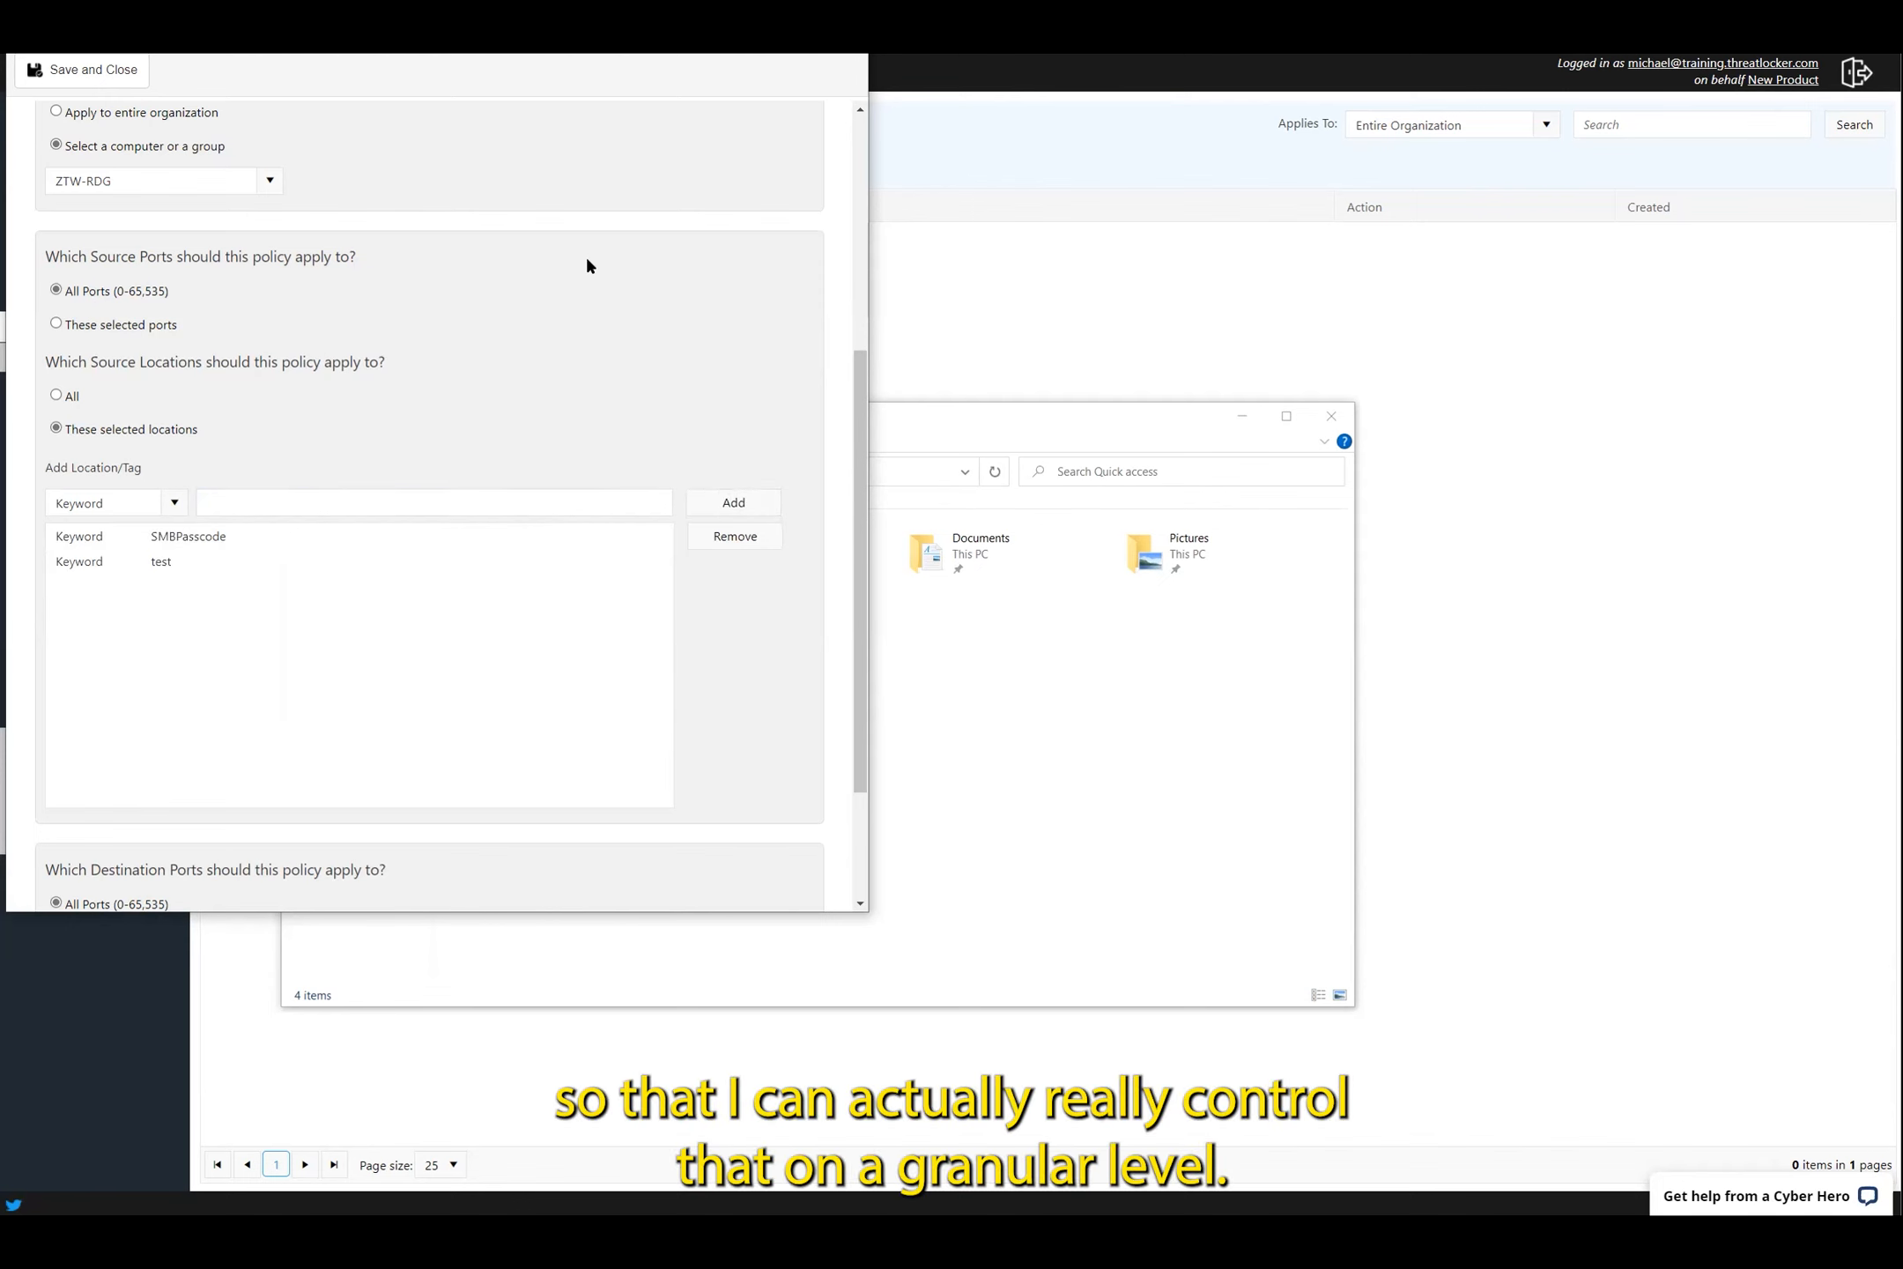
scroll(588, 265, down, 2)
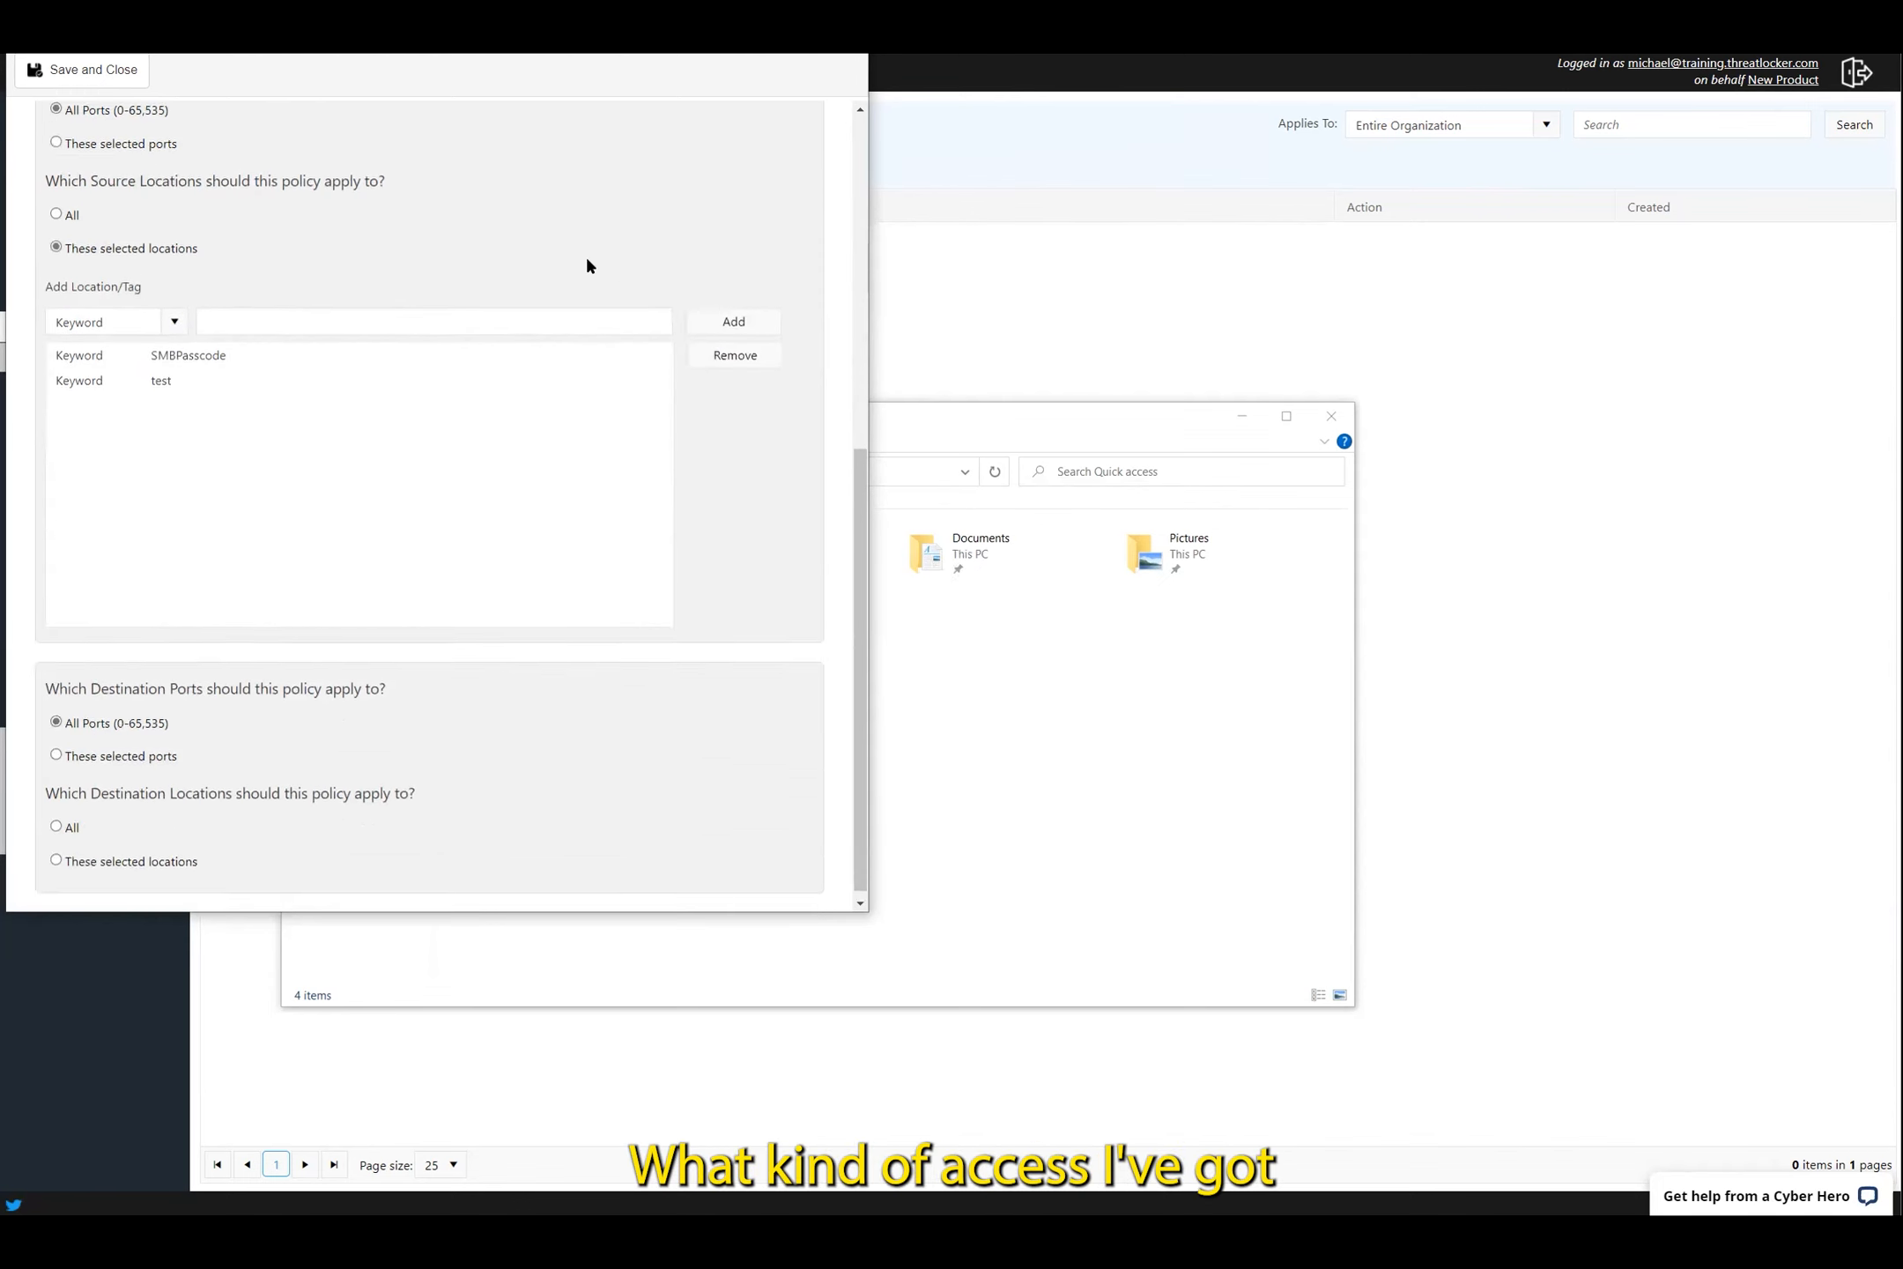
Restrict destination ports to 139 and 445, then save and close the policy
click(124, 746)
scroll(315, 829, down, 2)
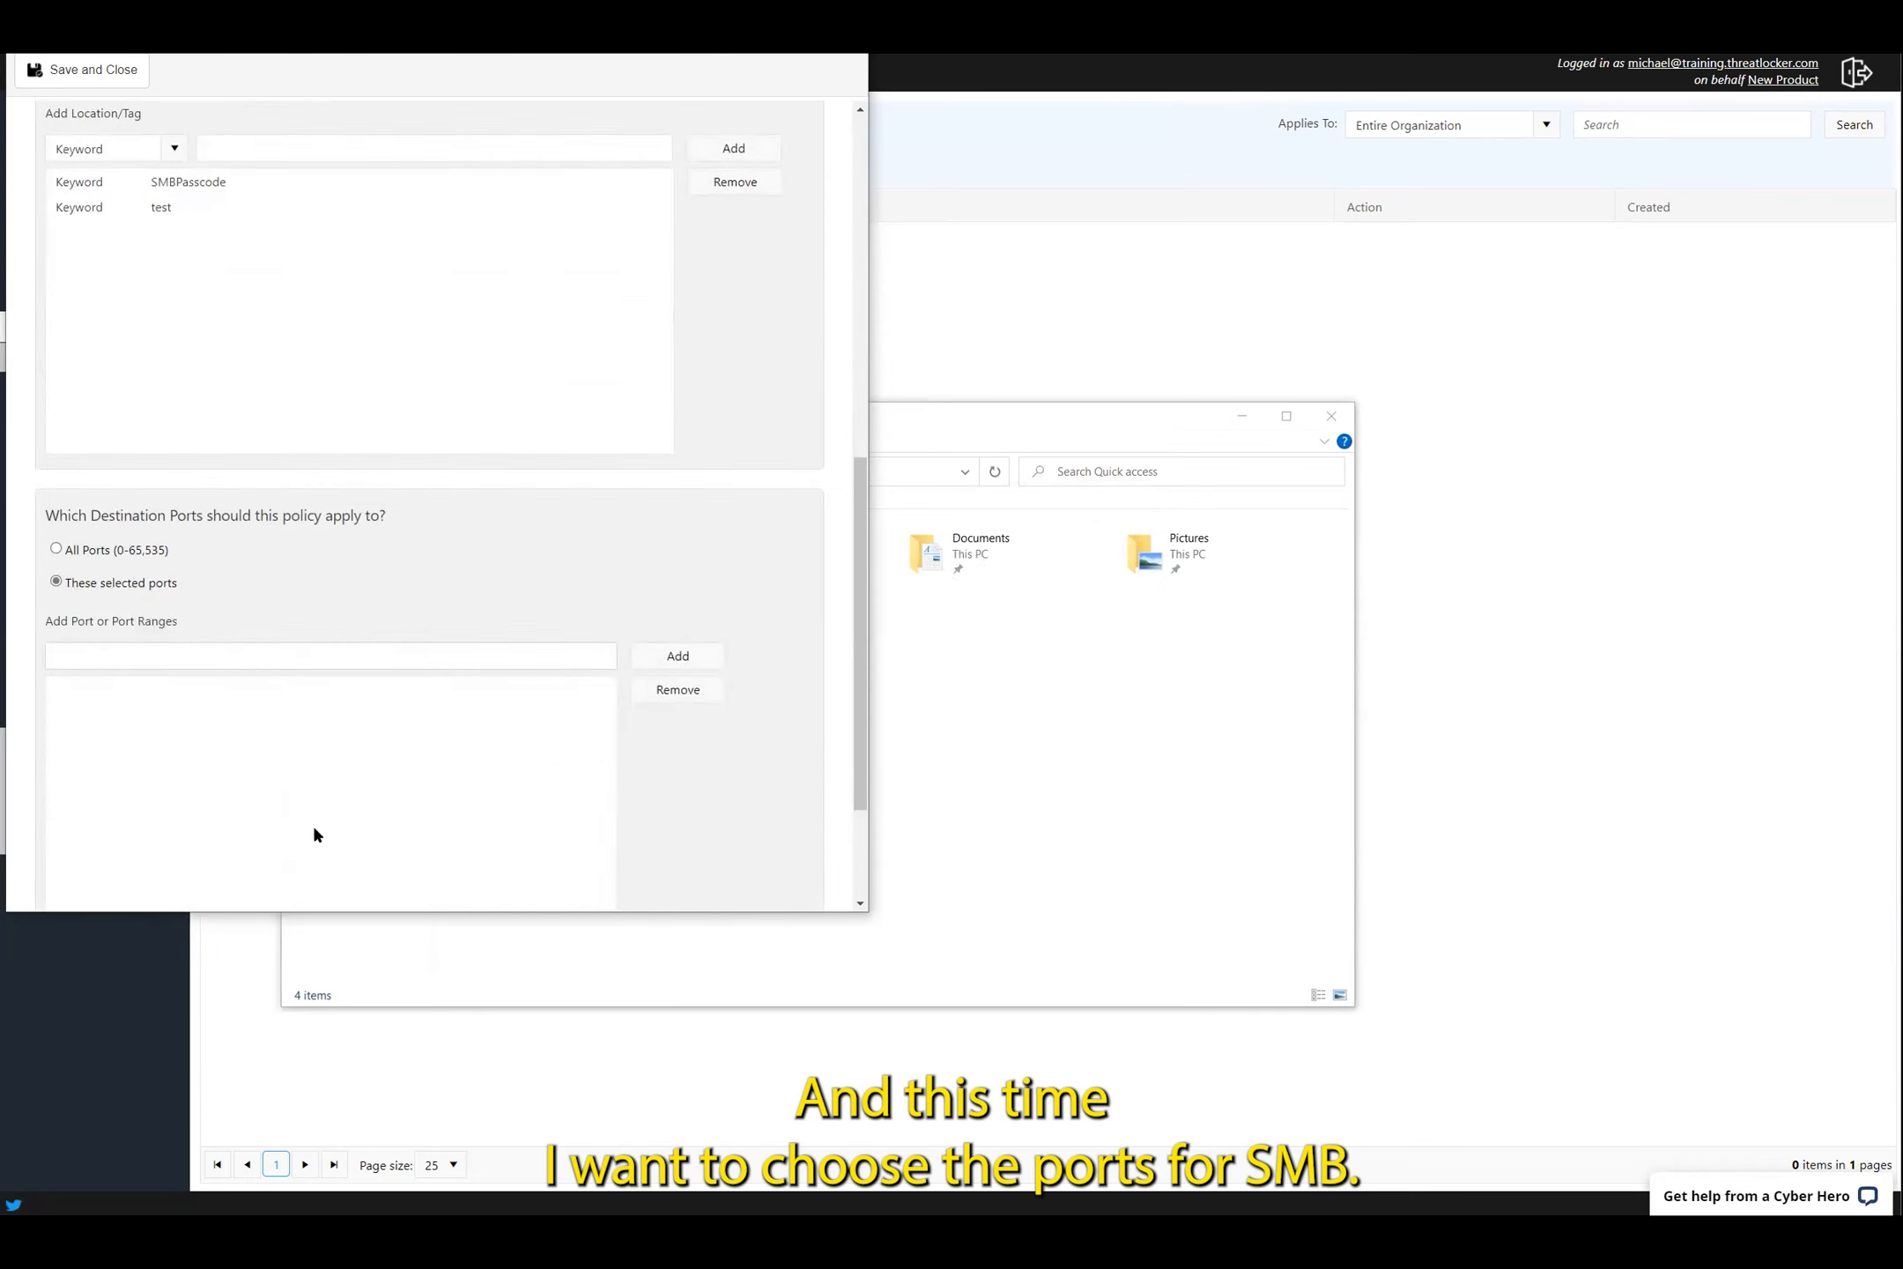
click(299, 653)
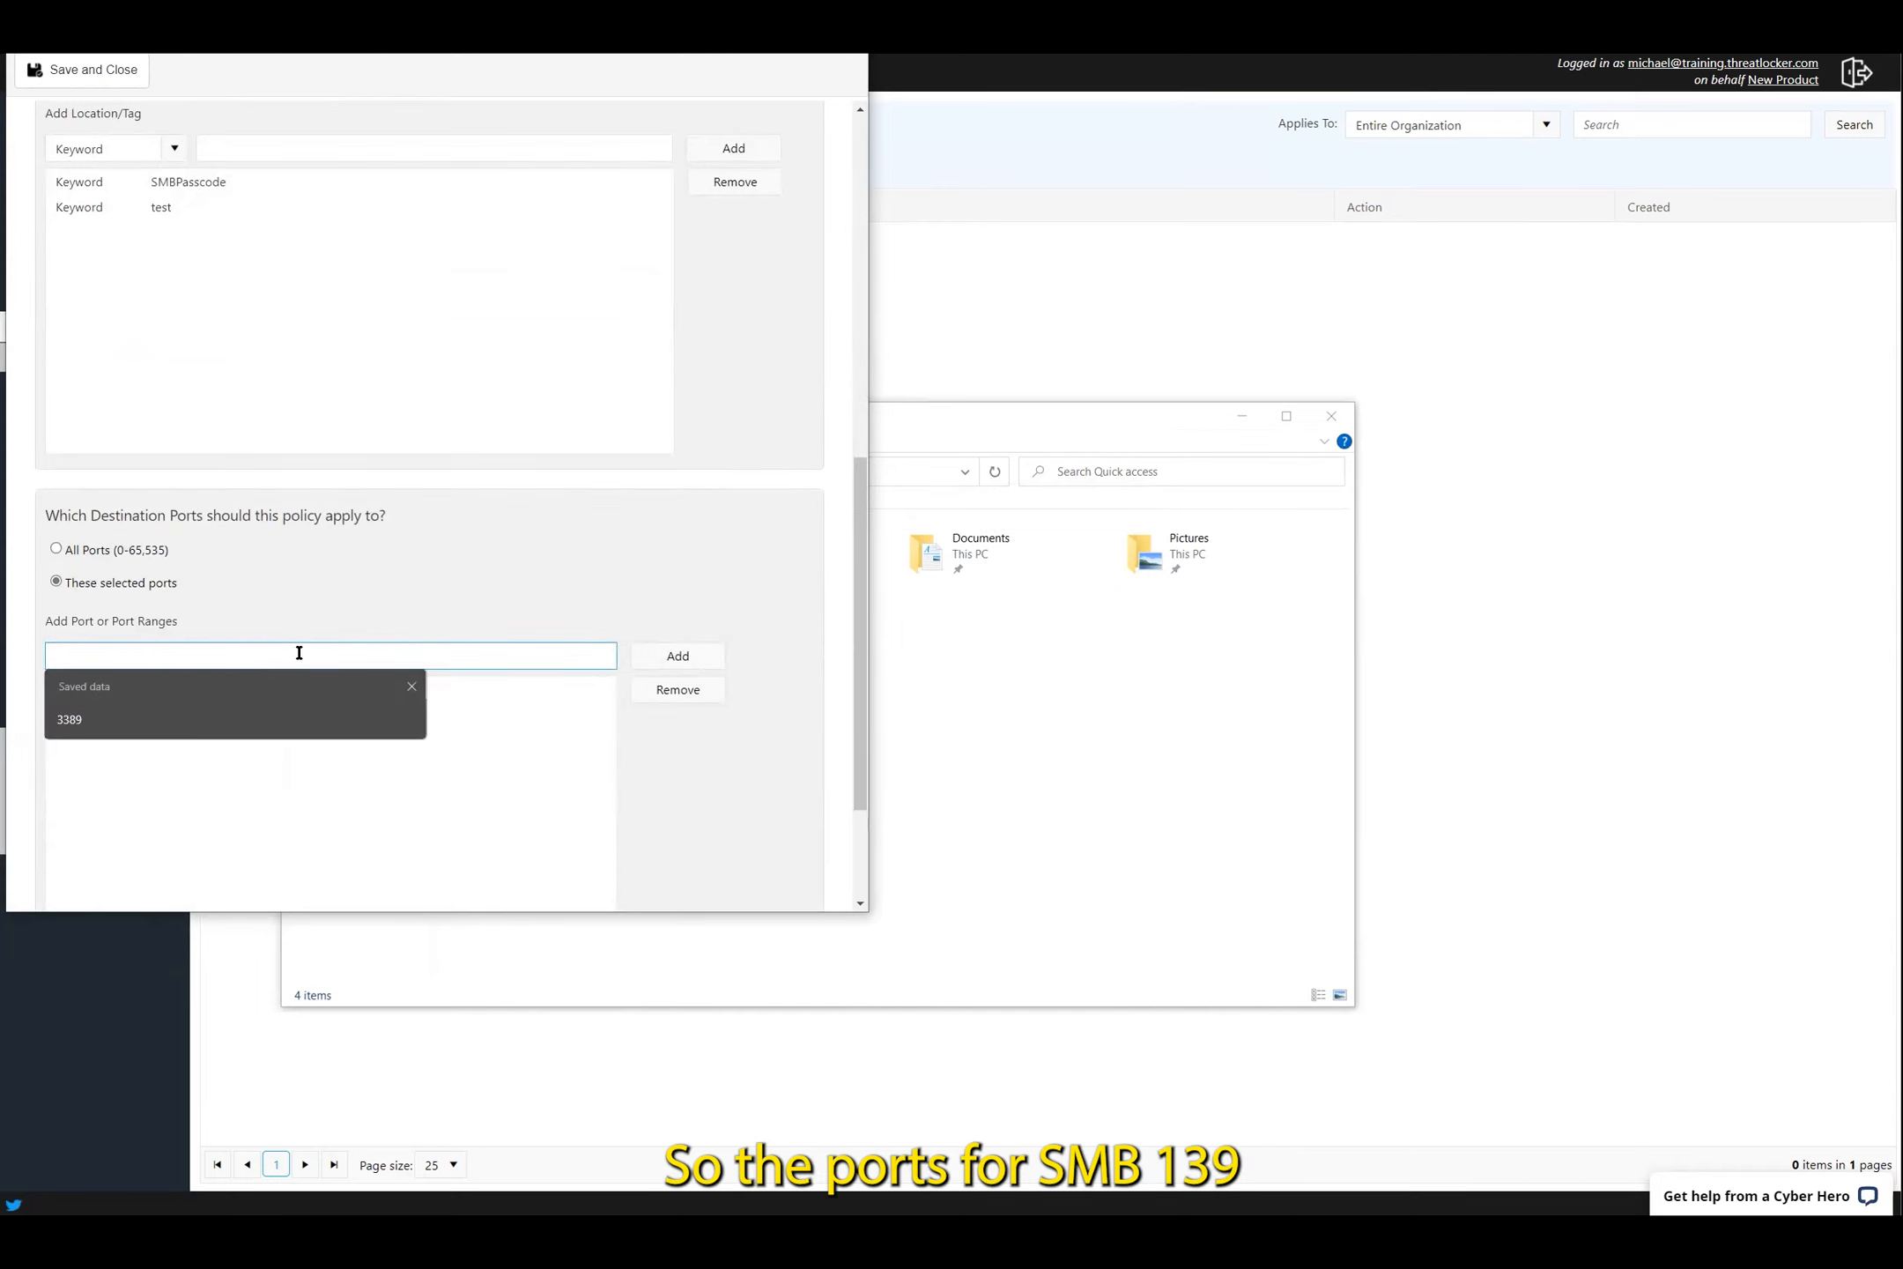
text(13)
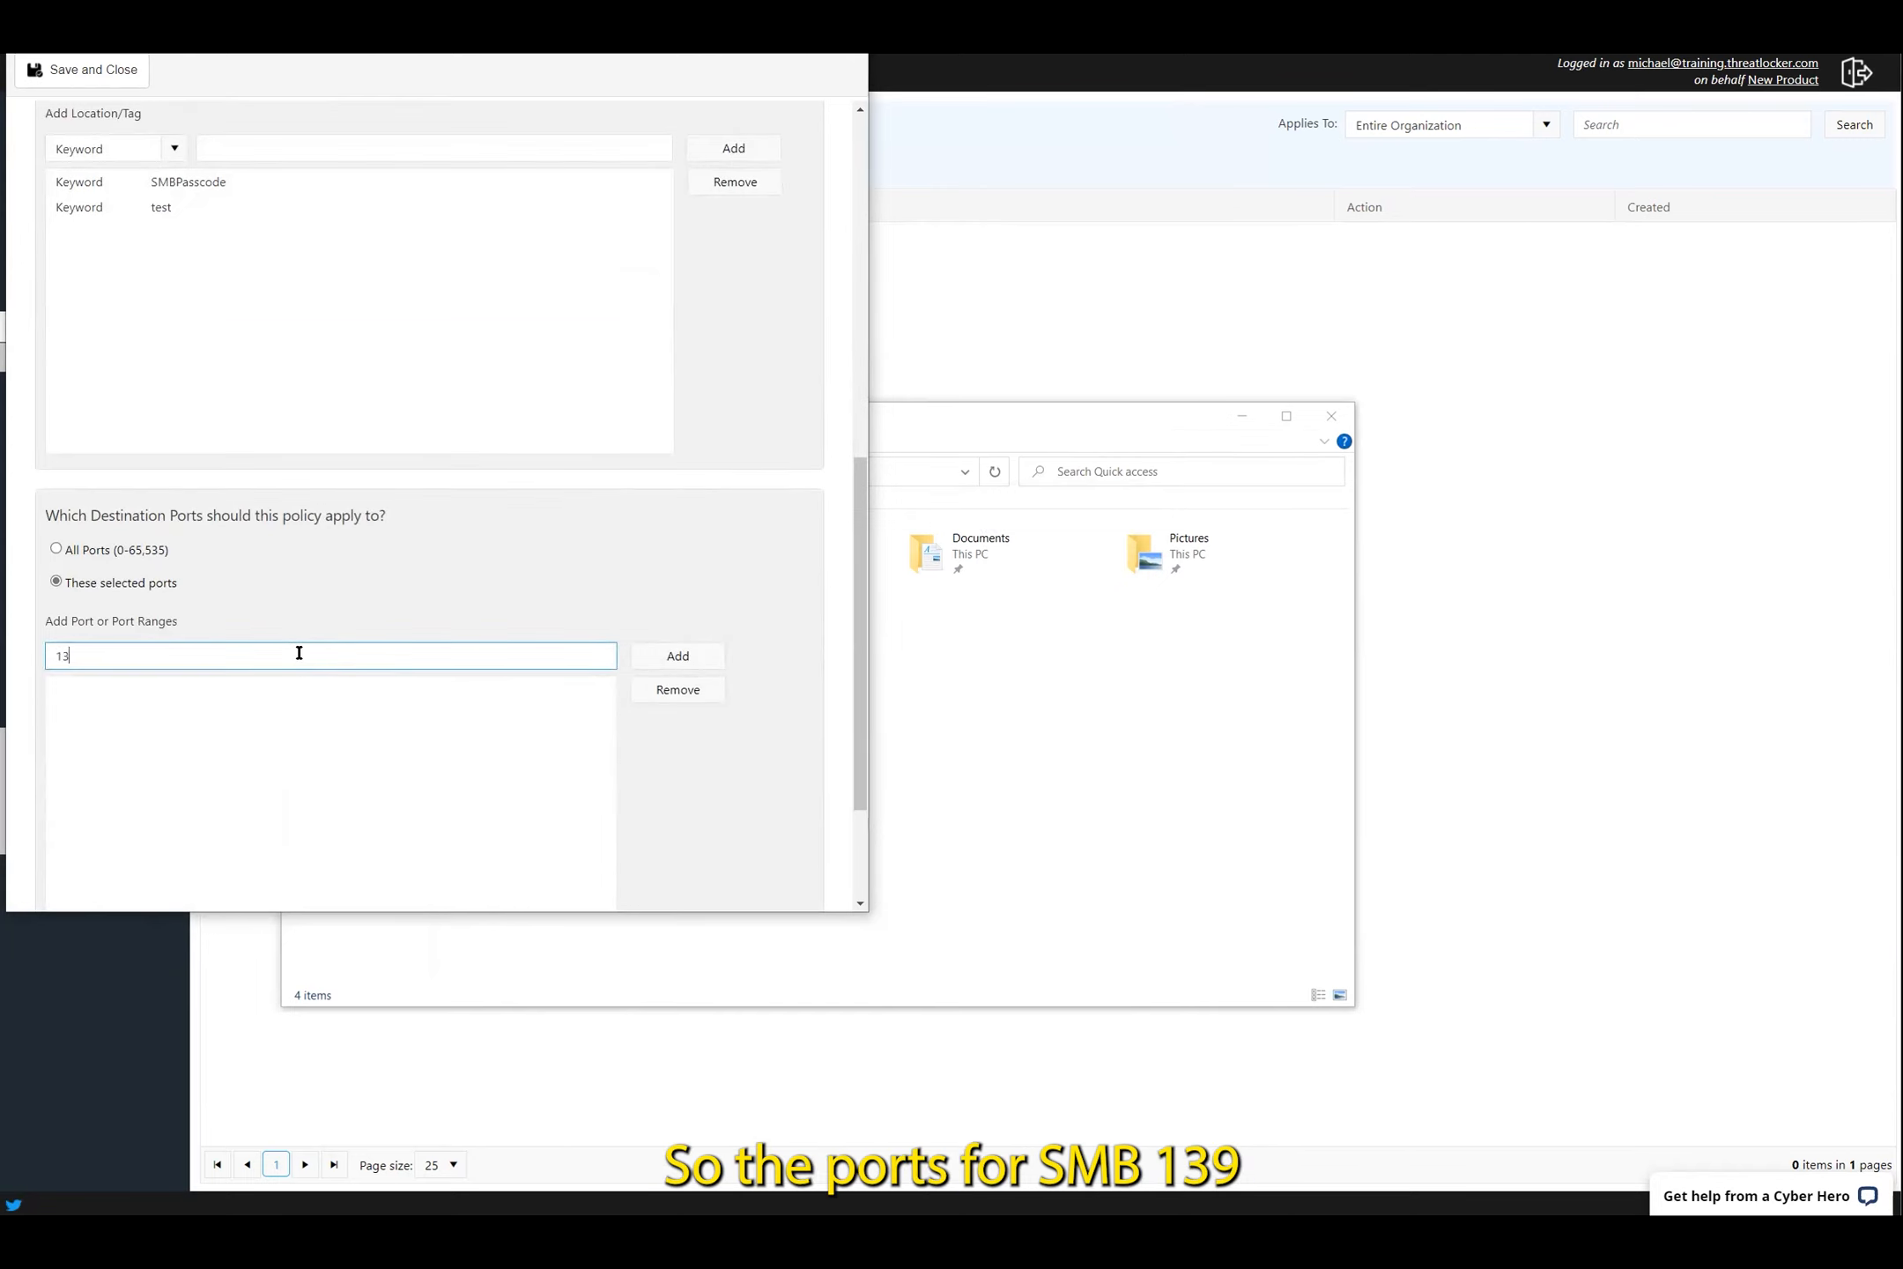
text(9)
click(675, 656)
double_click(180, 652)
text(445)
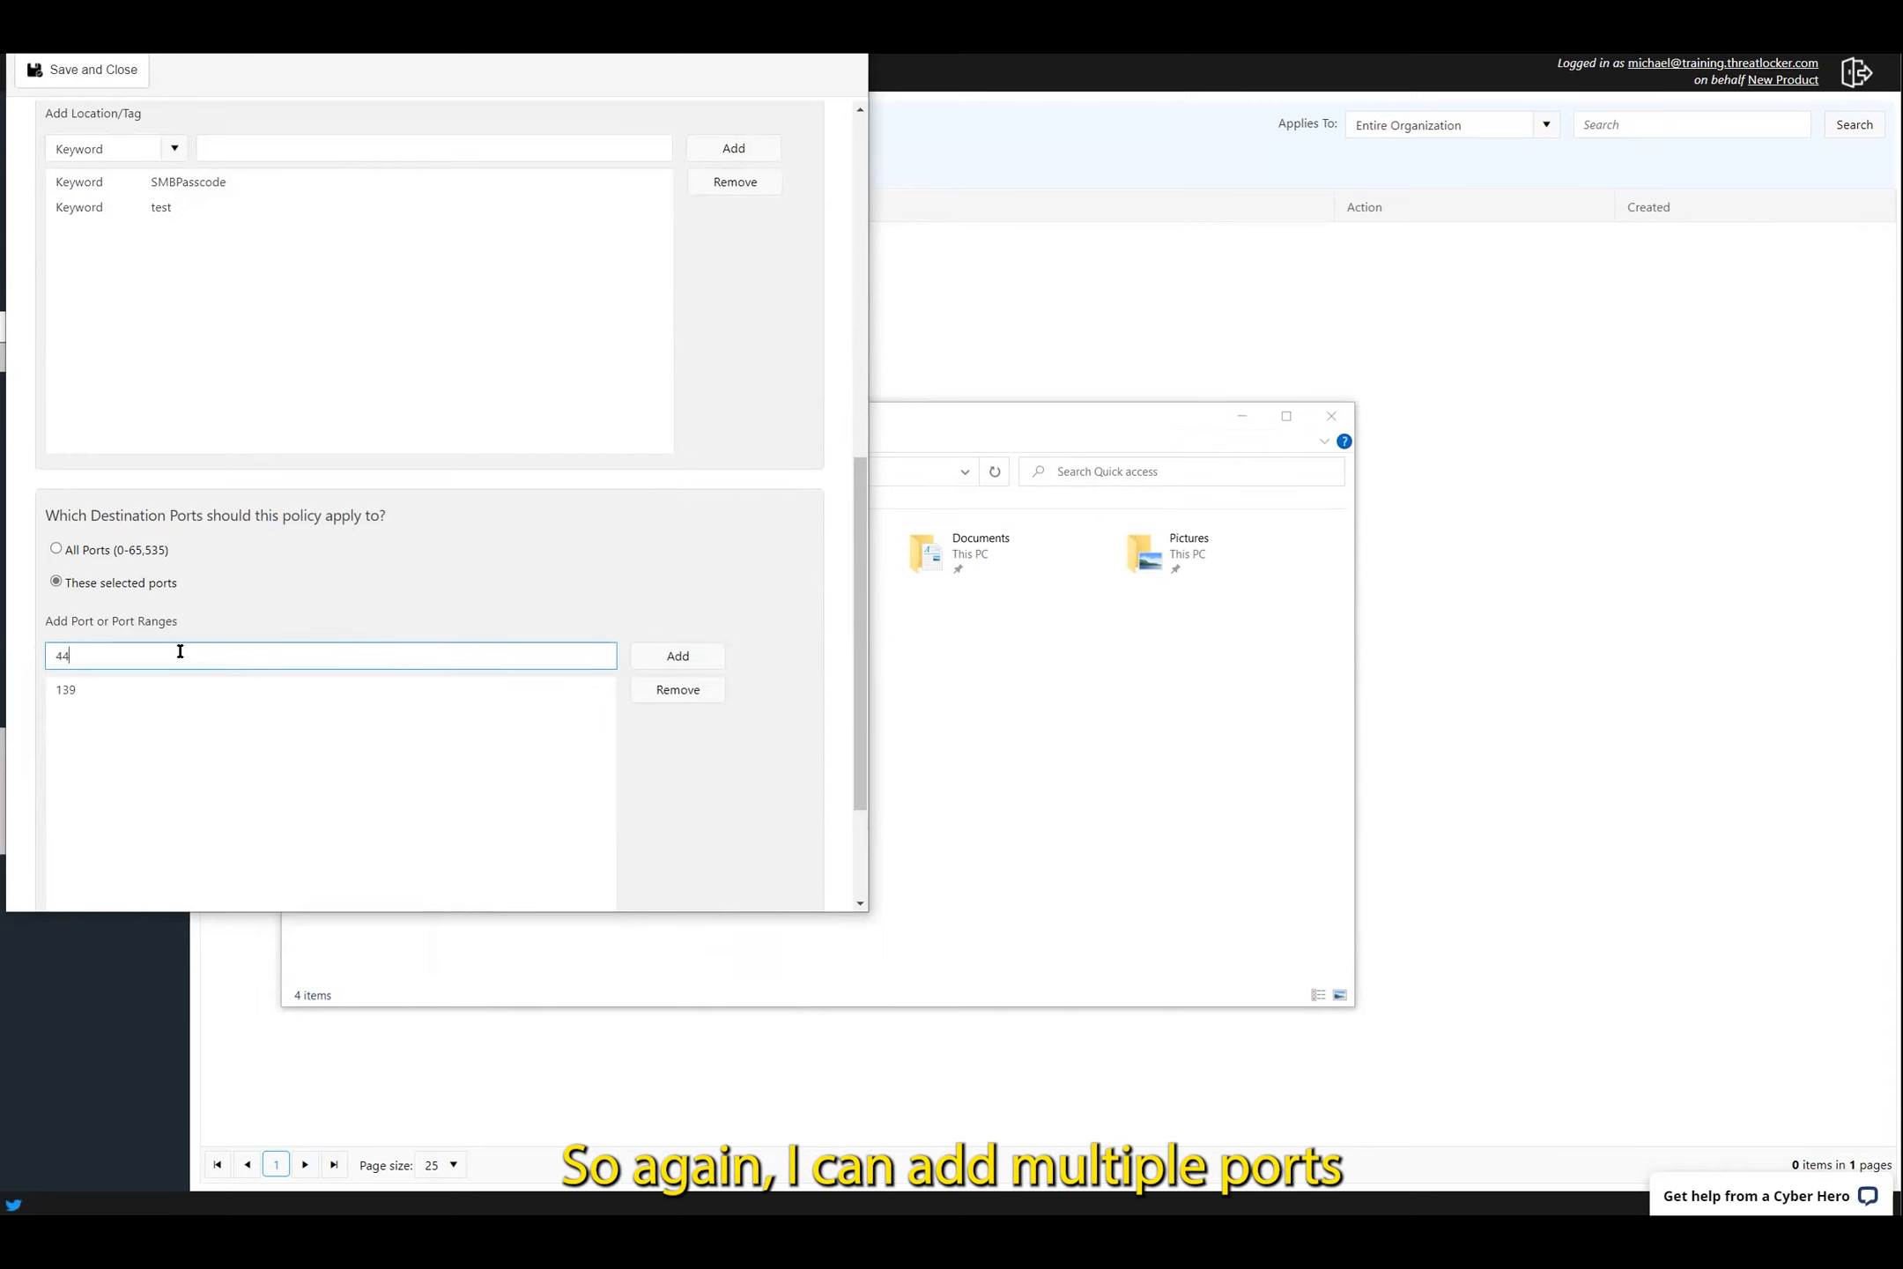
click(661, 664)
scroll(661, 672, down, 1)
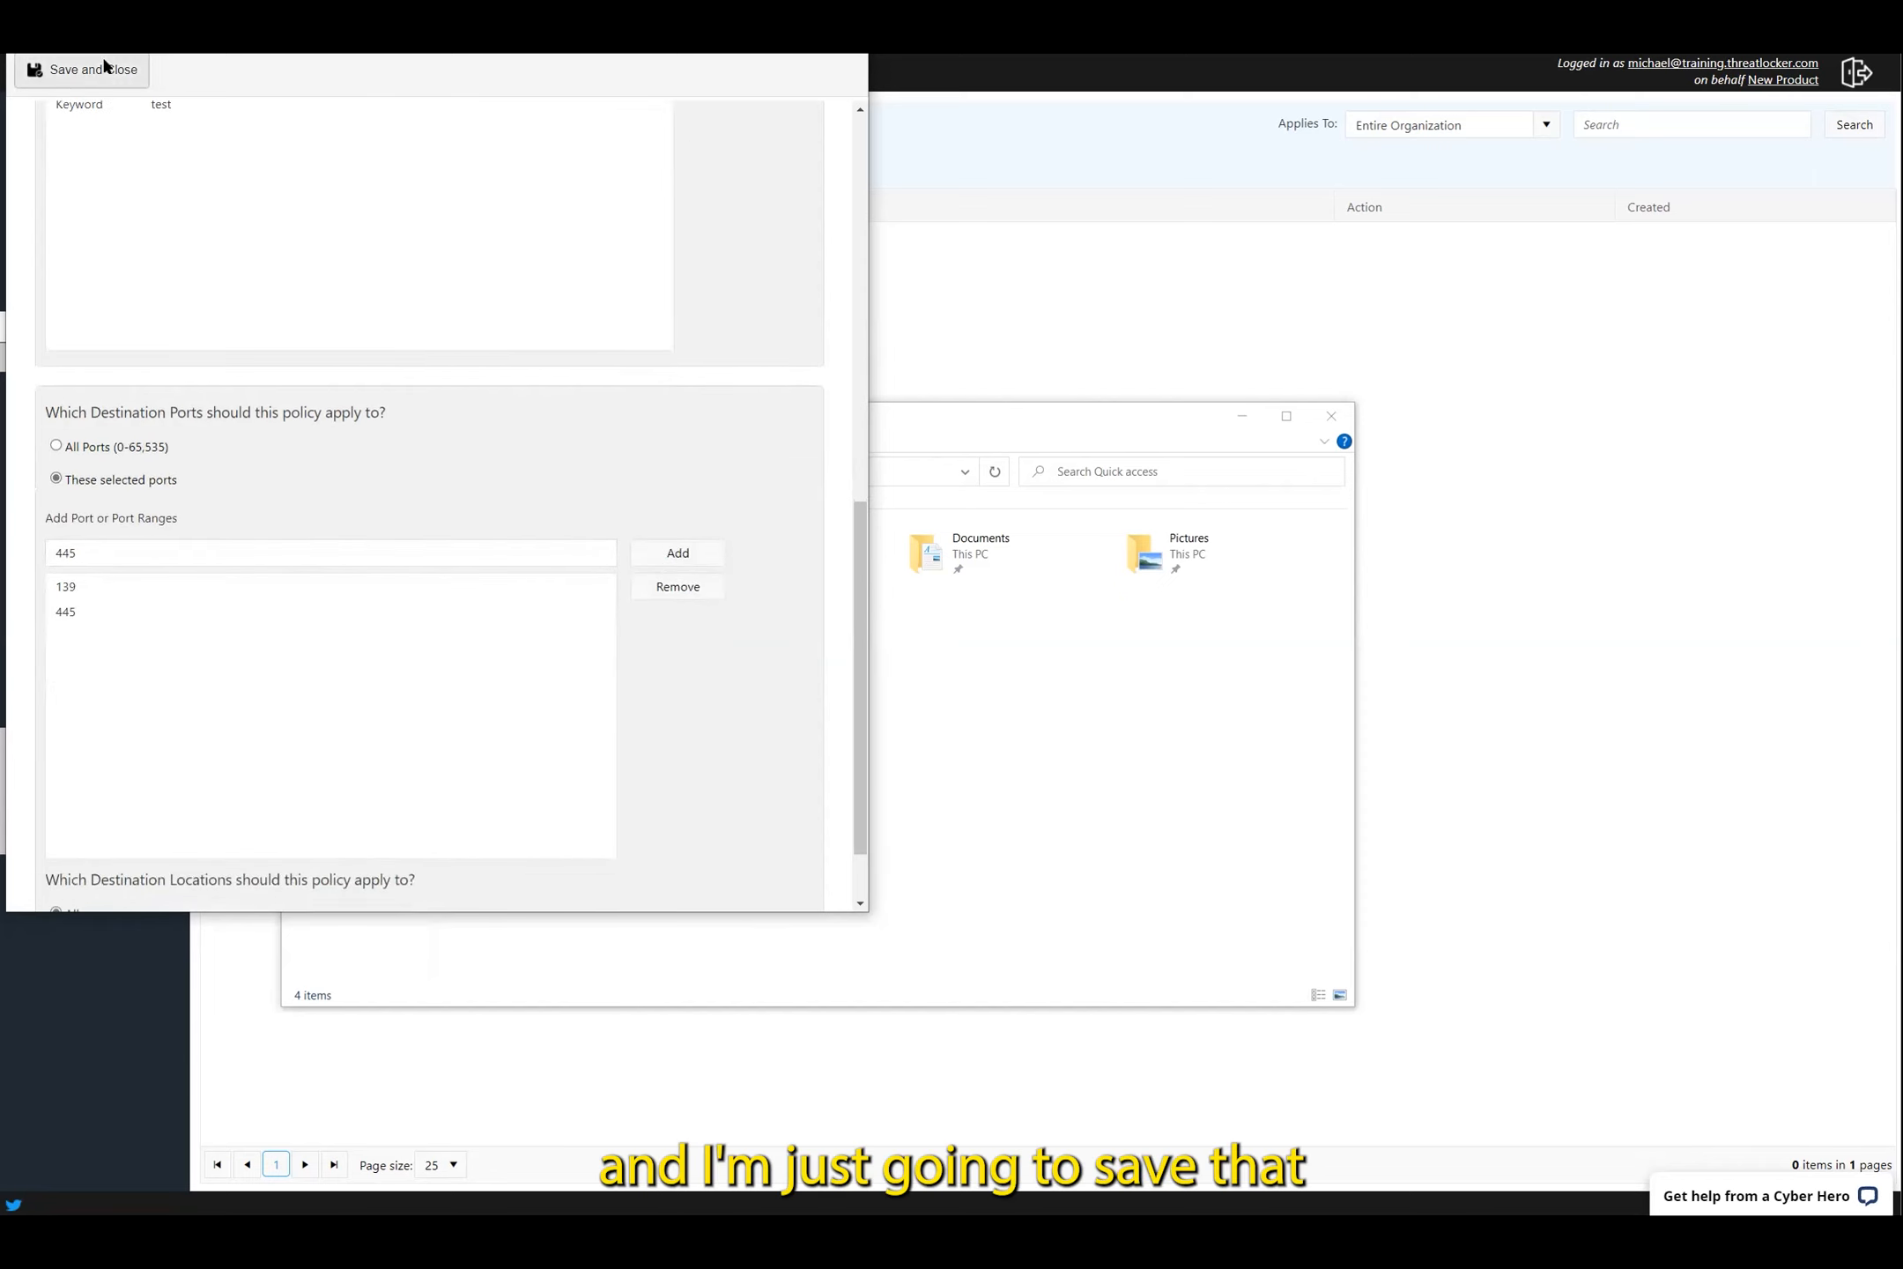
click(74, 78)
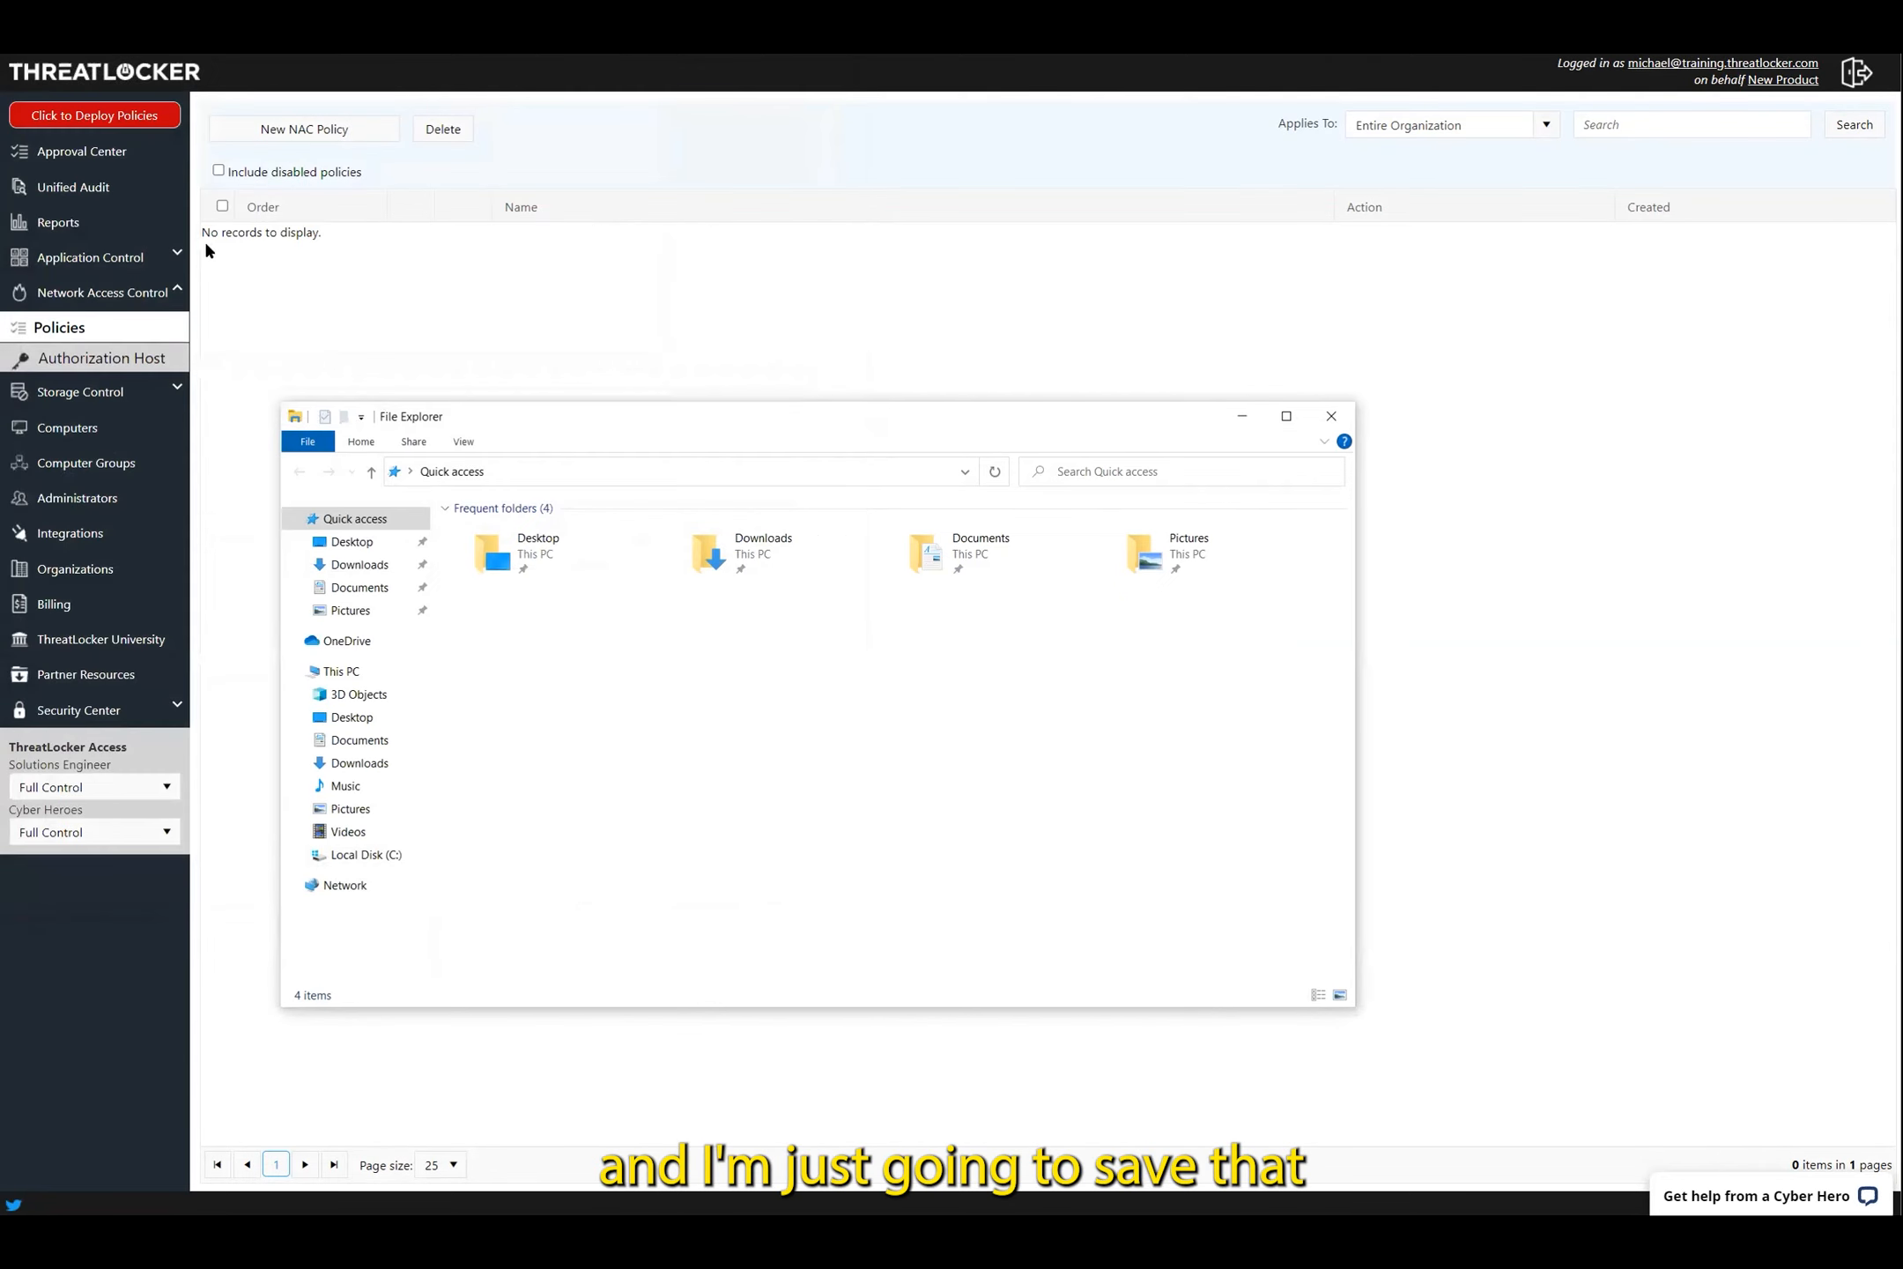
Add an Authorization Host entry for nac.threatlocker.com:8810 with keyword SMBPasscode for Workstations, then deploy policies
click(141, 362)
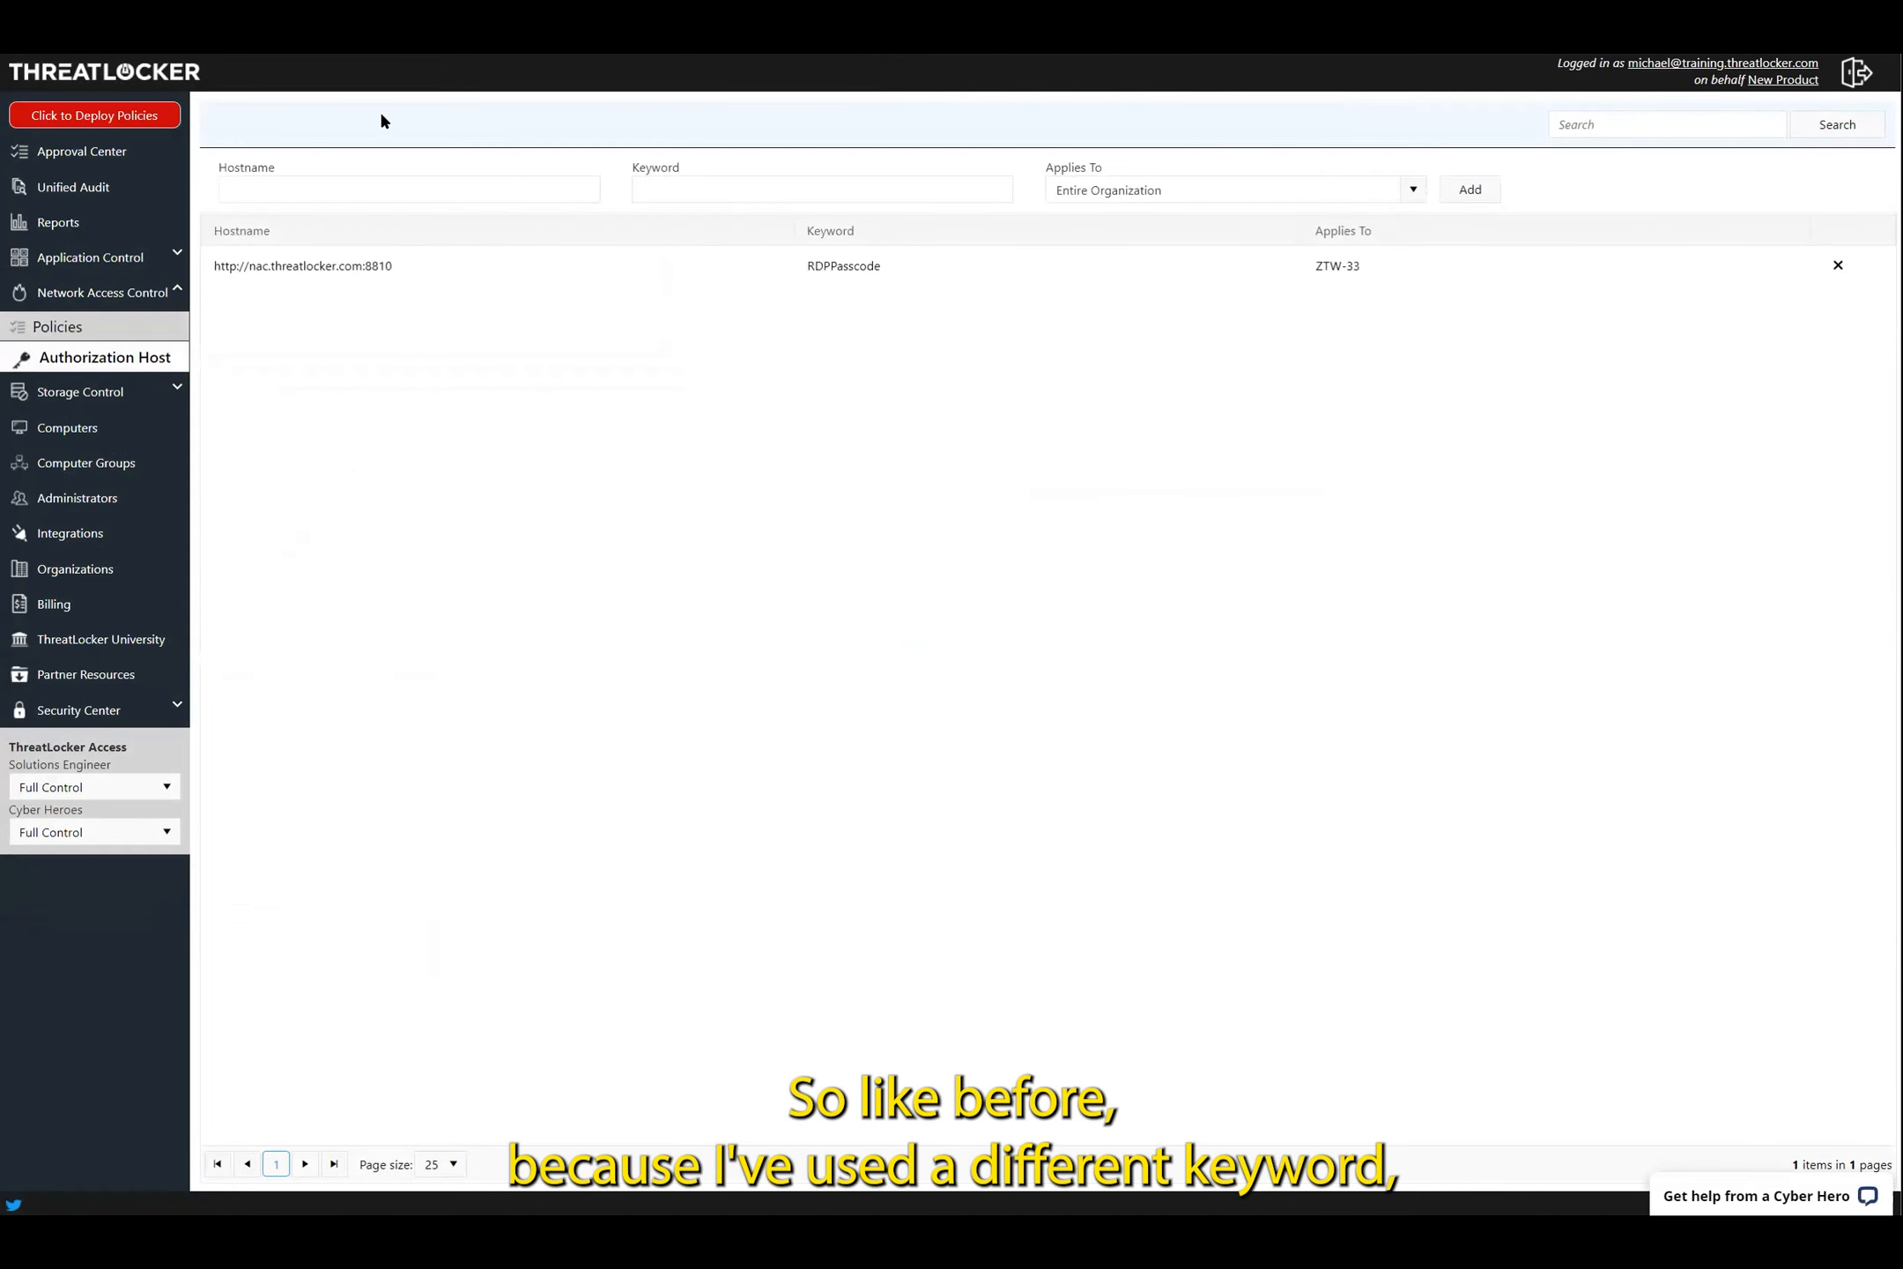
click(388, 190)
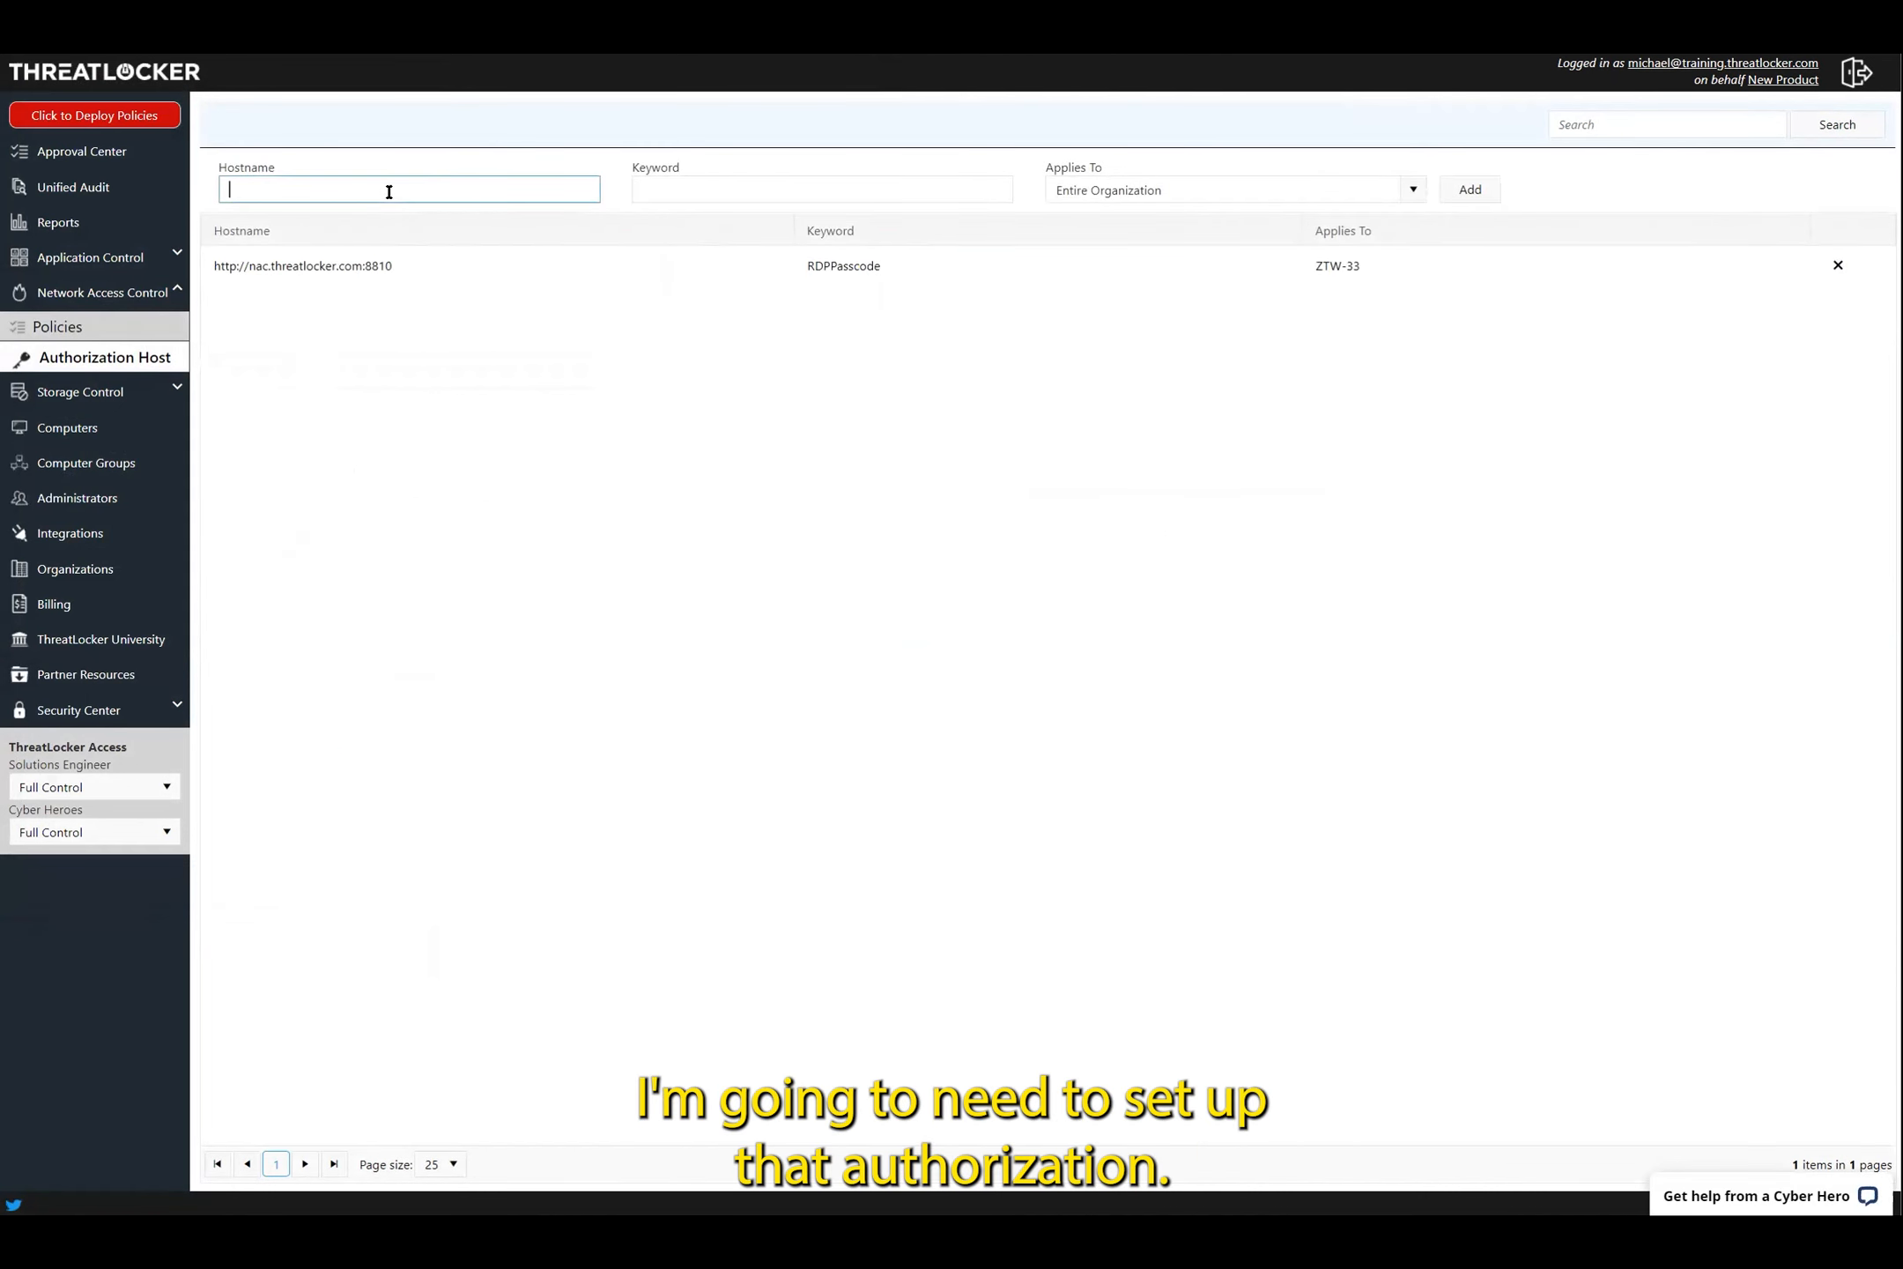
click(396, 255)
click(774, 189)
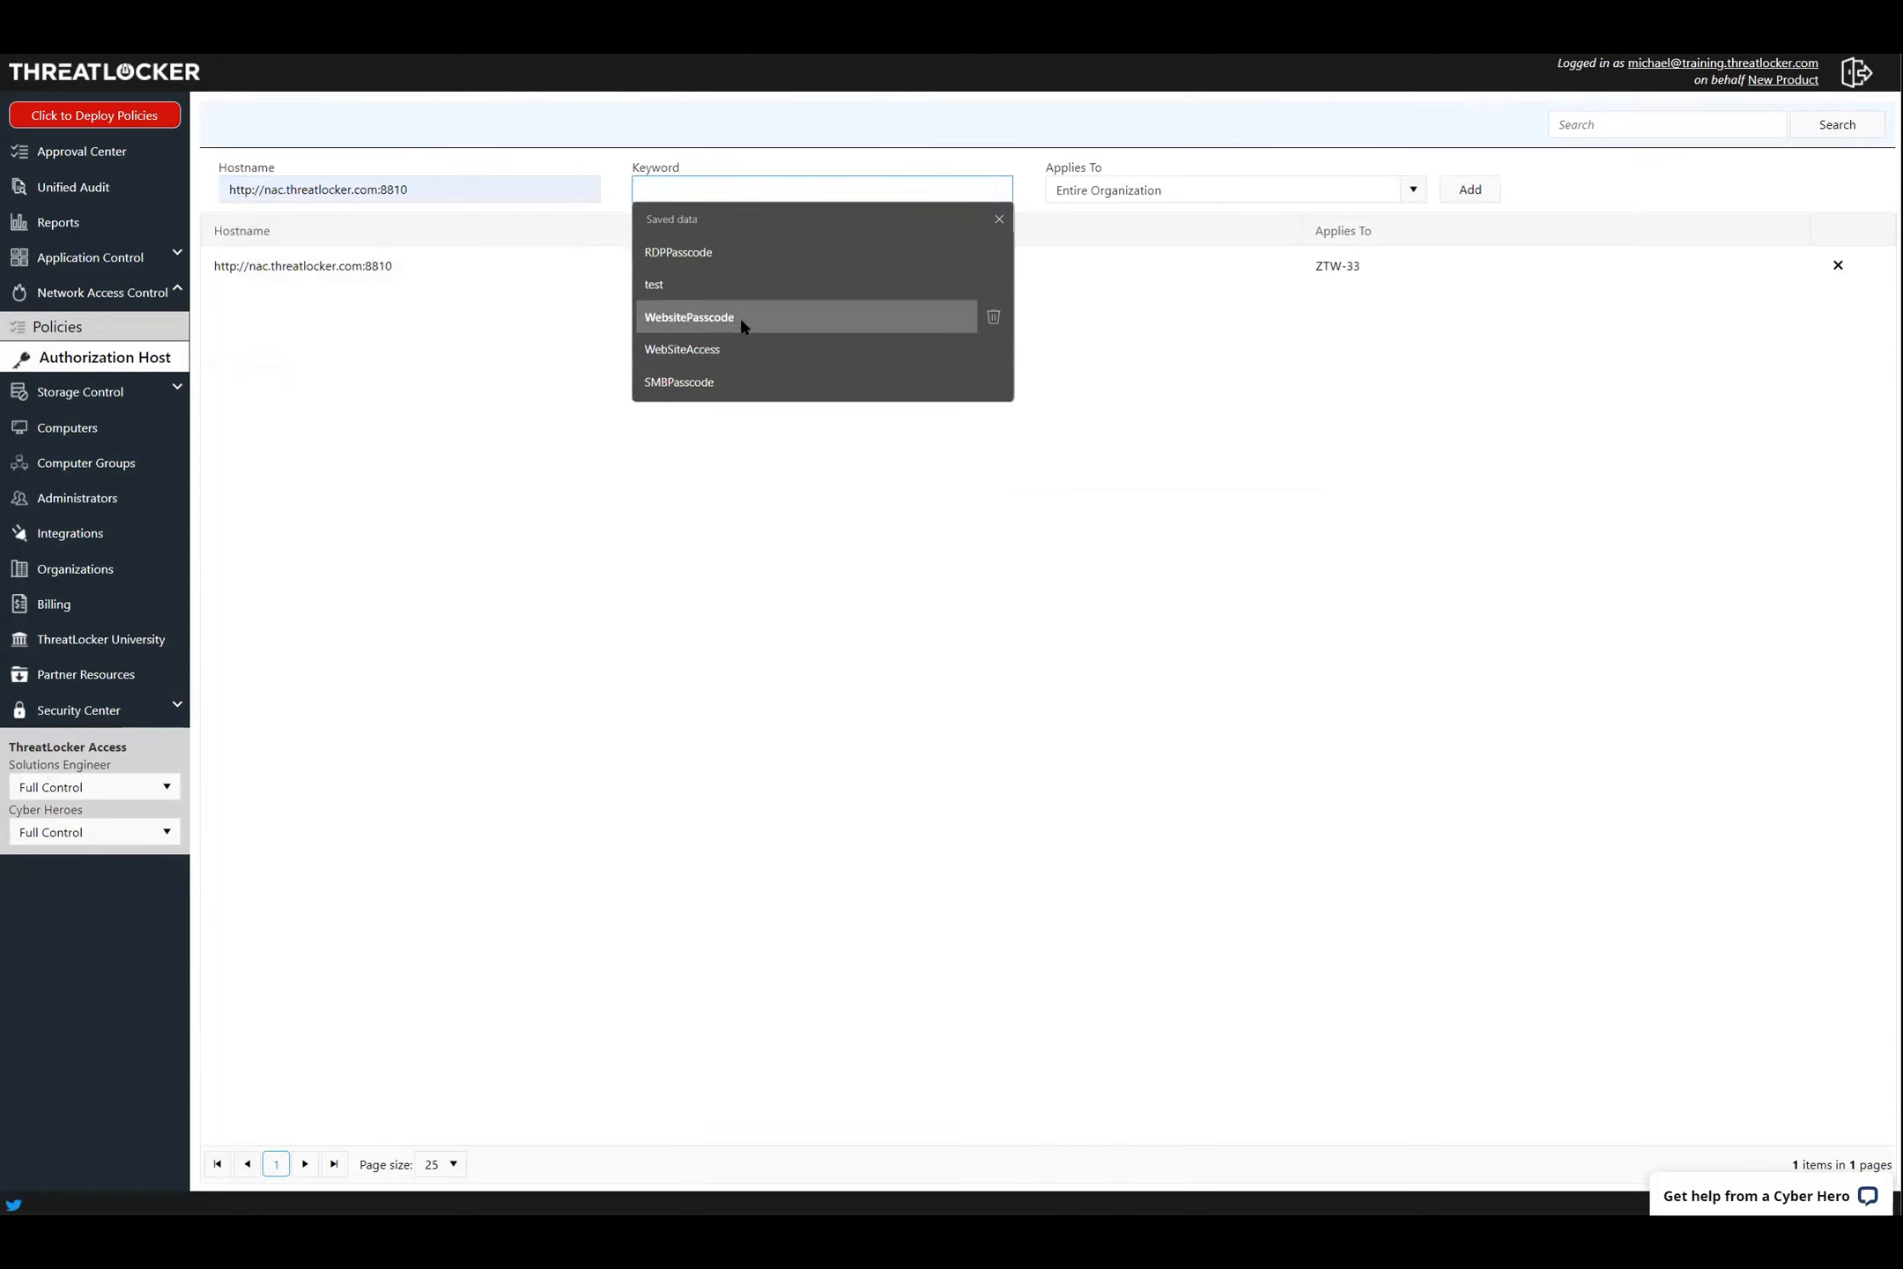
click(728, 382)
click(1284, 183)
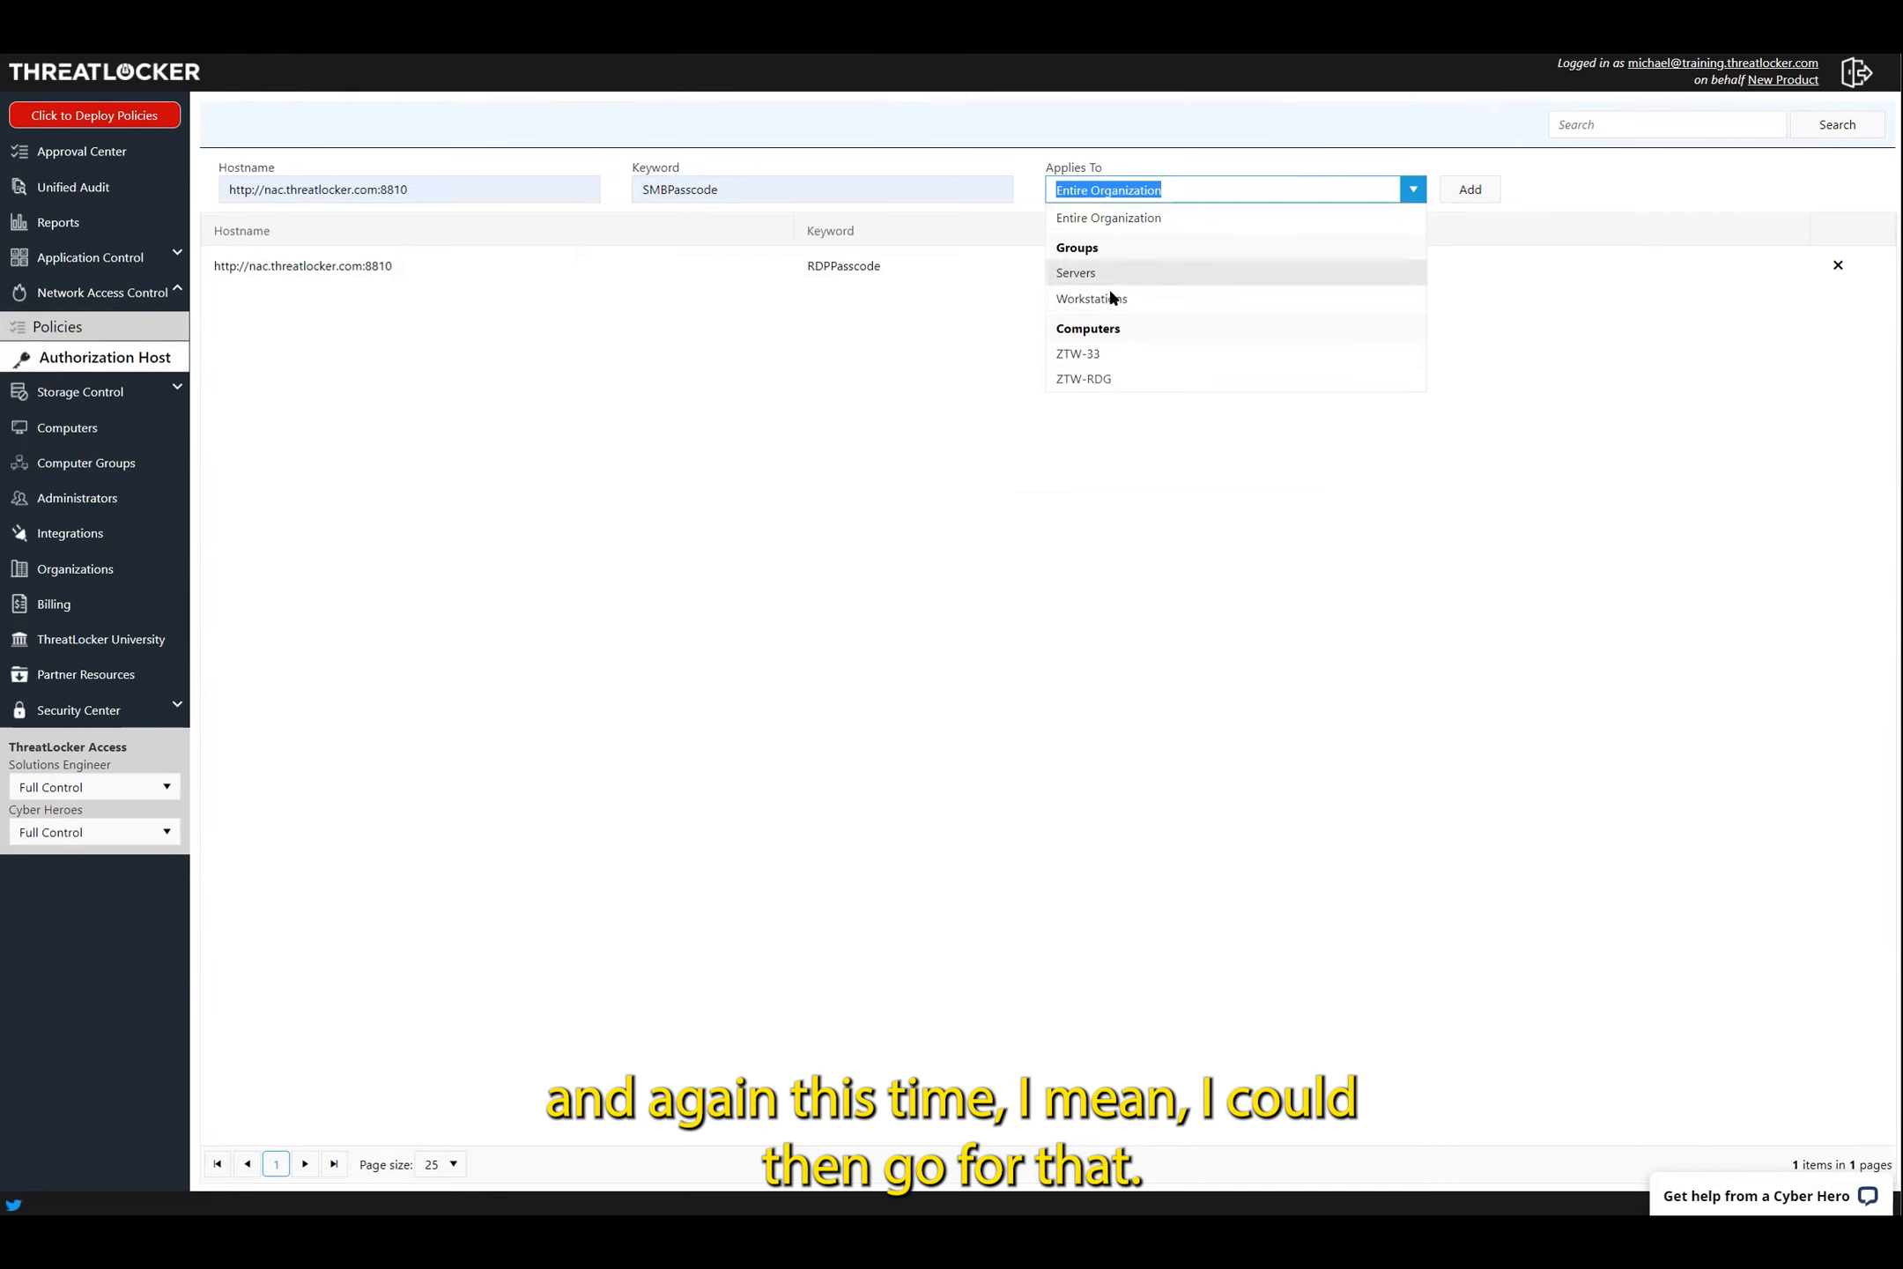
click(1156, 301)
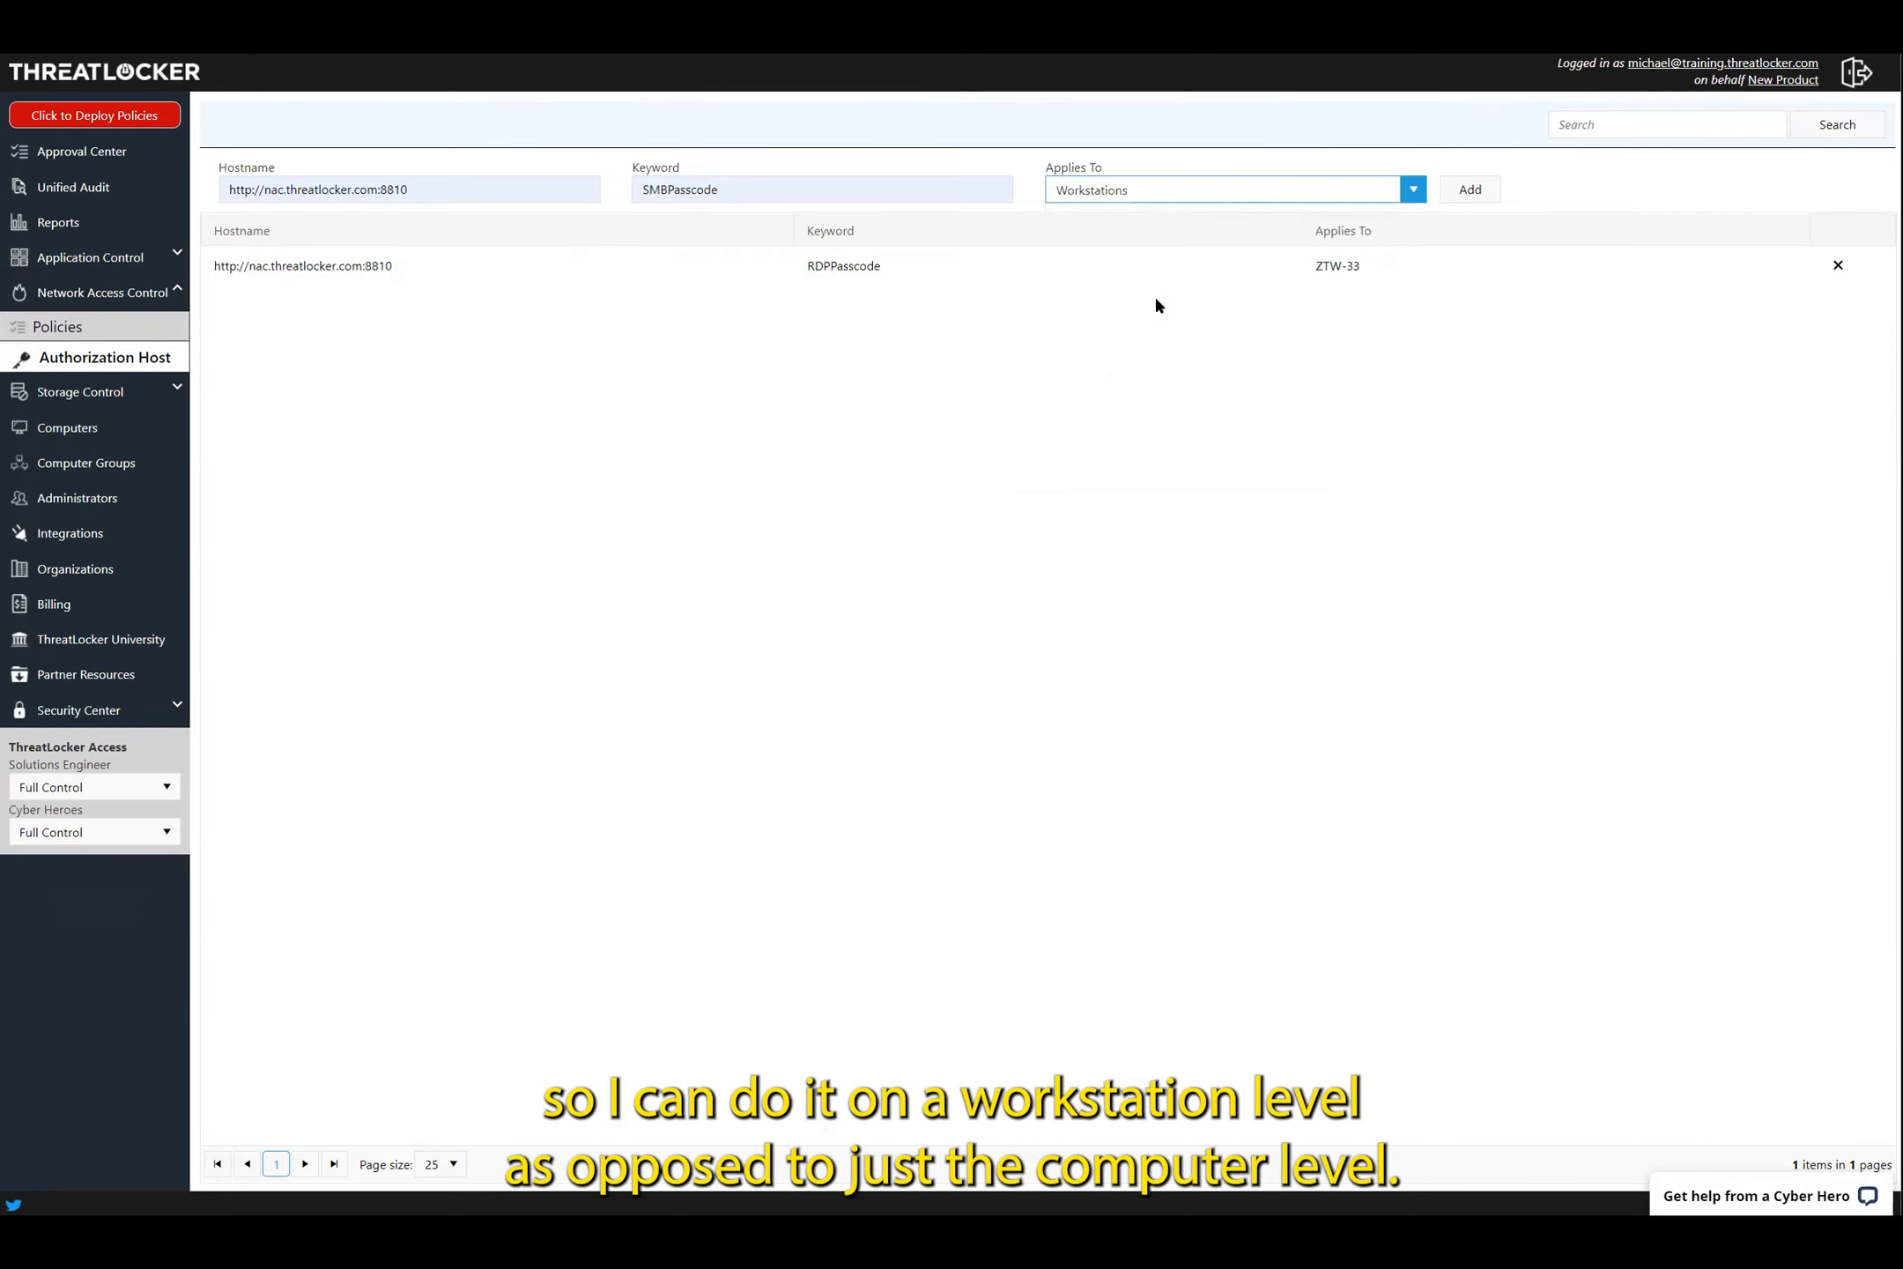
click(1469, 191)
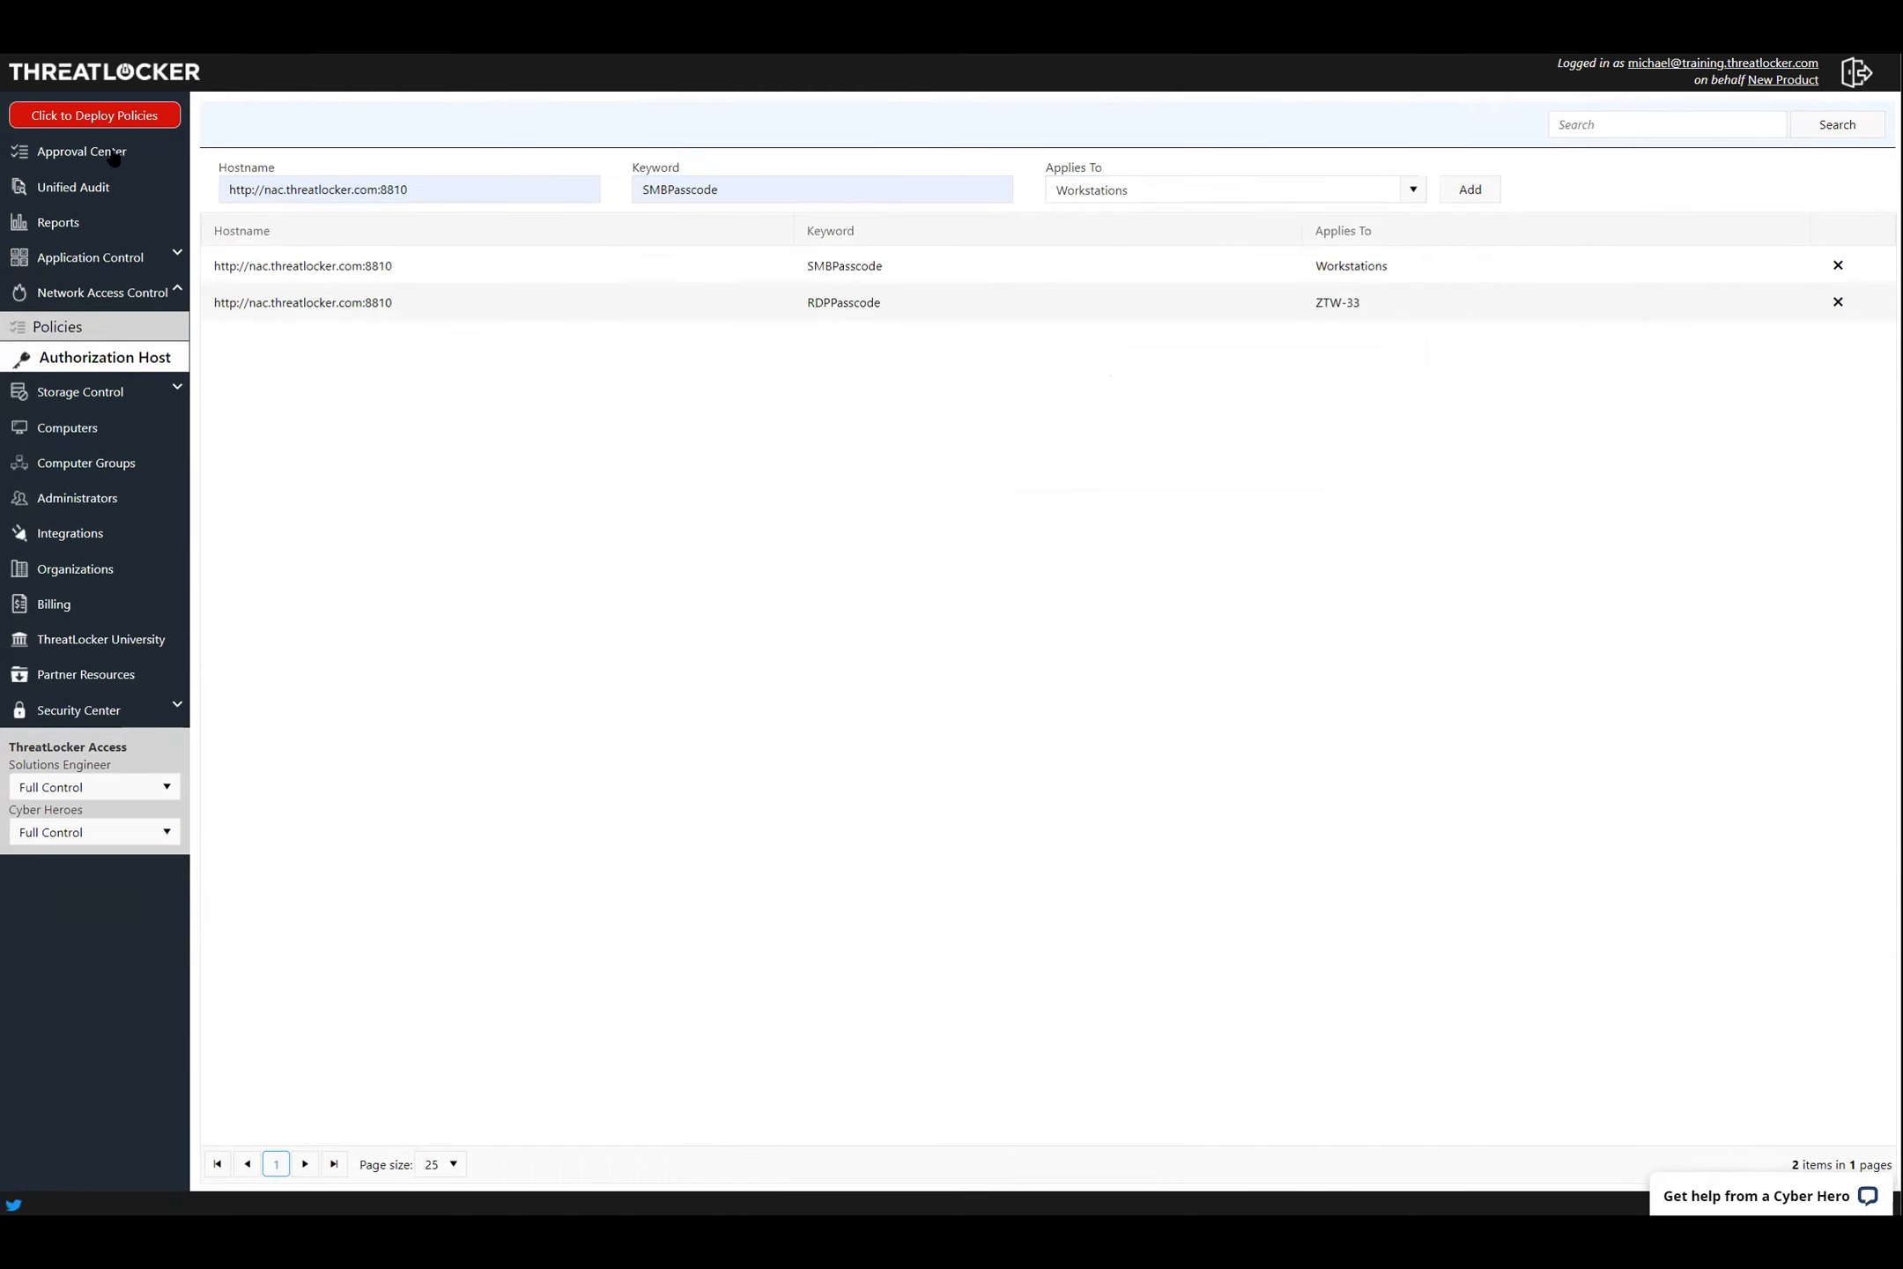
click(94, 115)
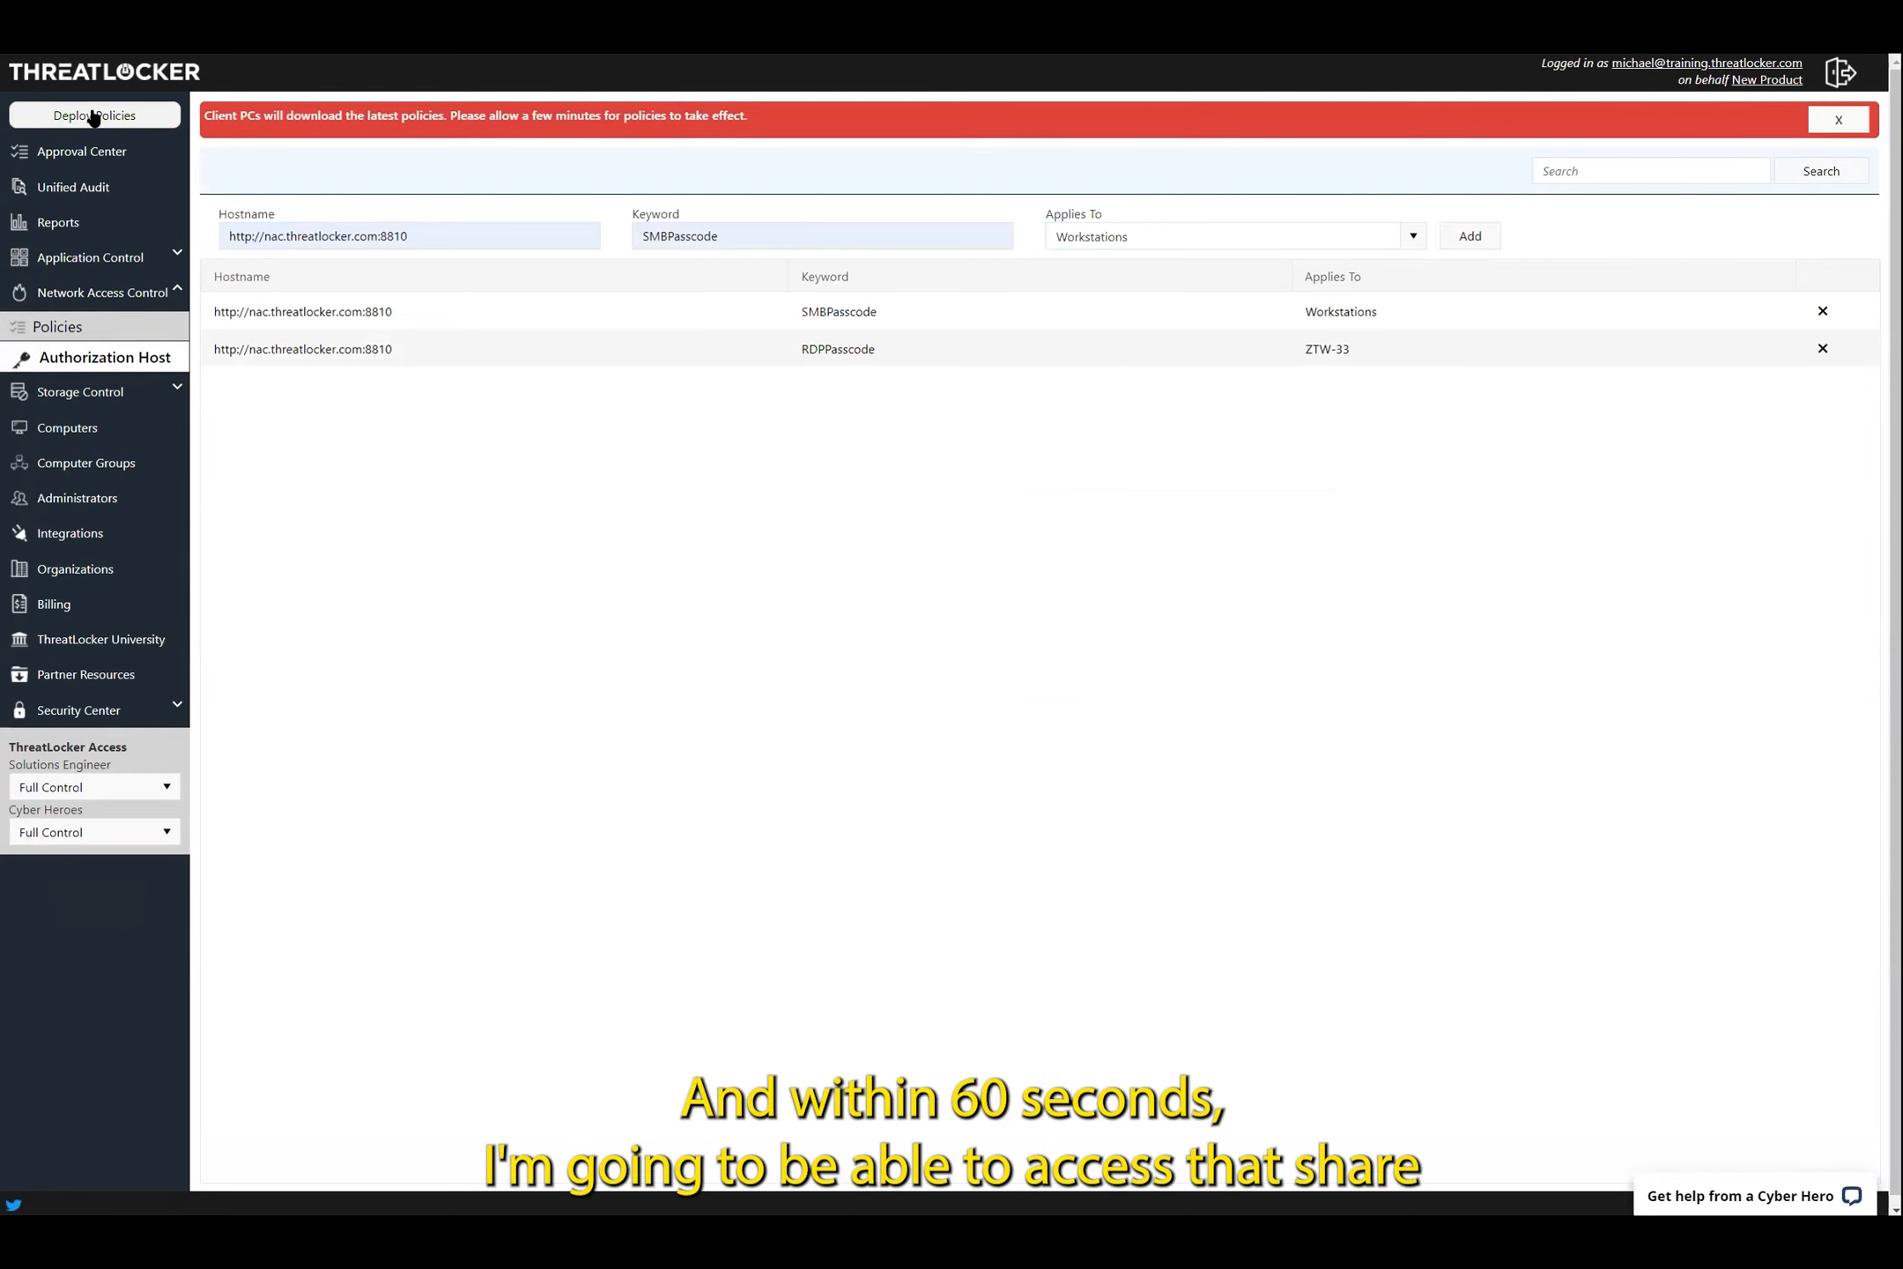
Open \\ZTW-RDG\Share in File Explorer, signing in with the administrator username and password
key(super+e)
click(674, 467)
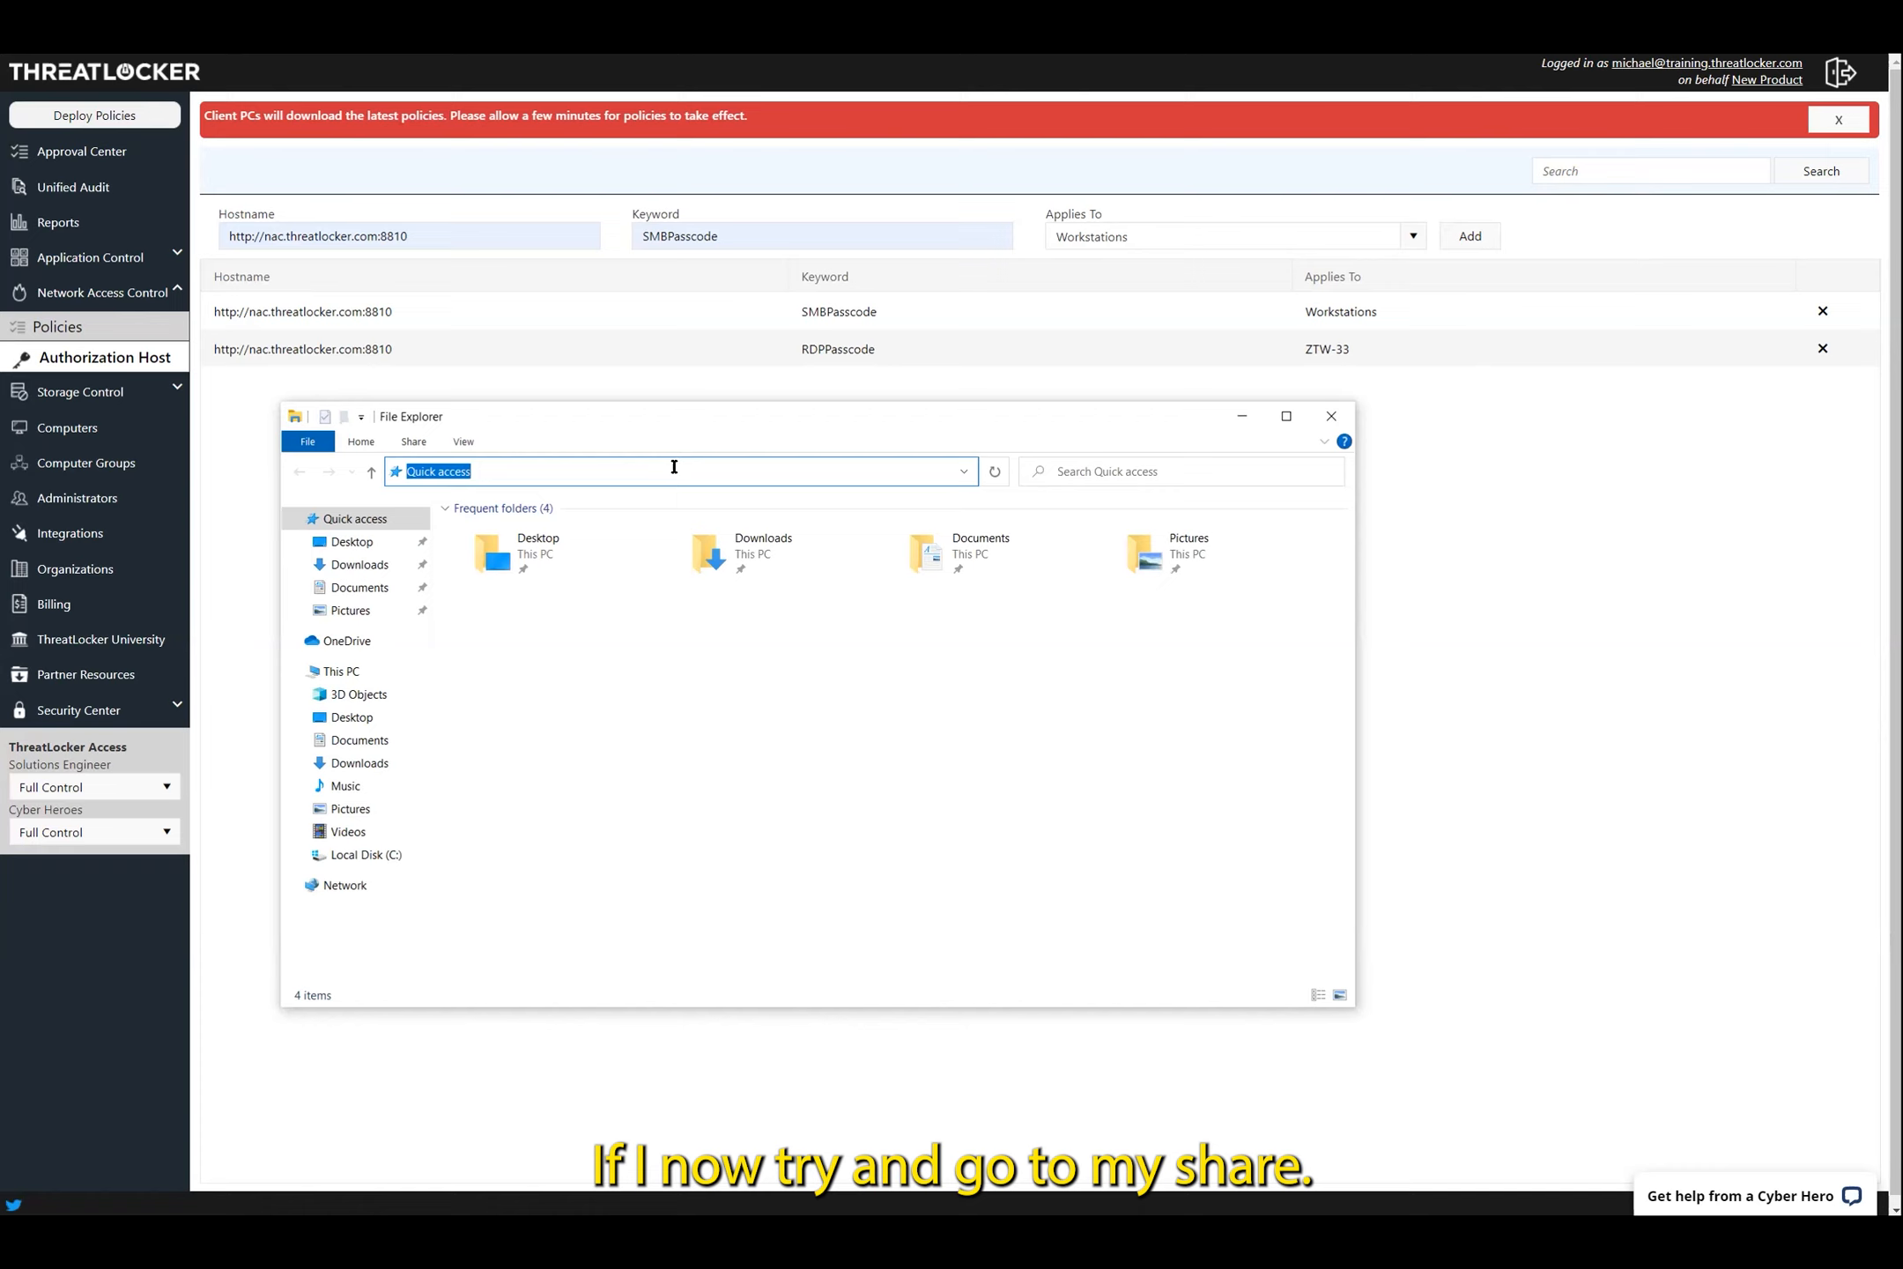
text(\\ZTW-RDG\Share)
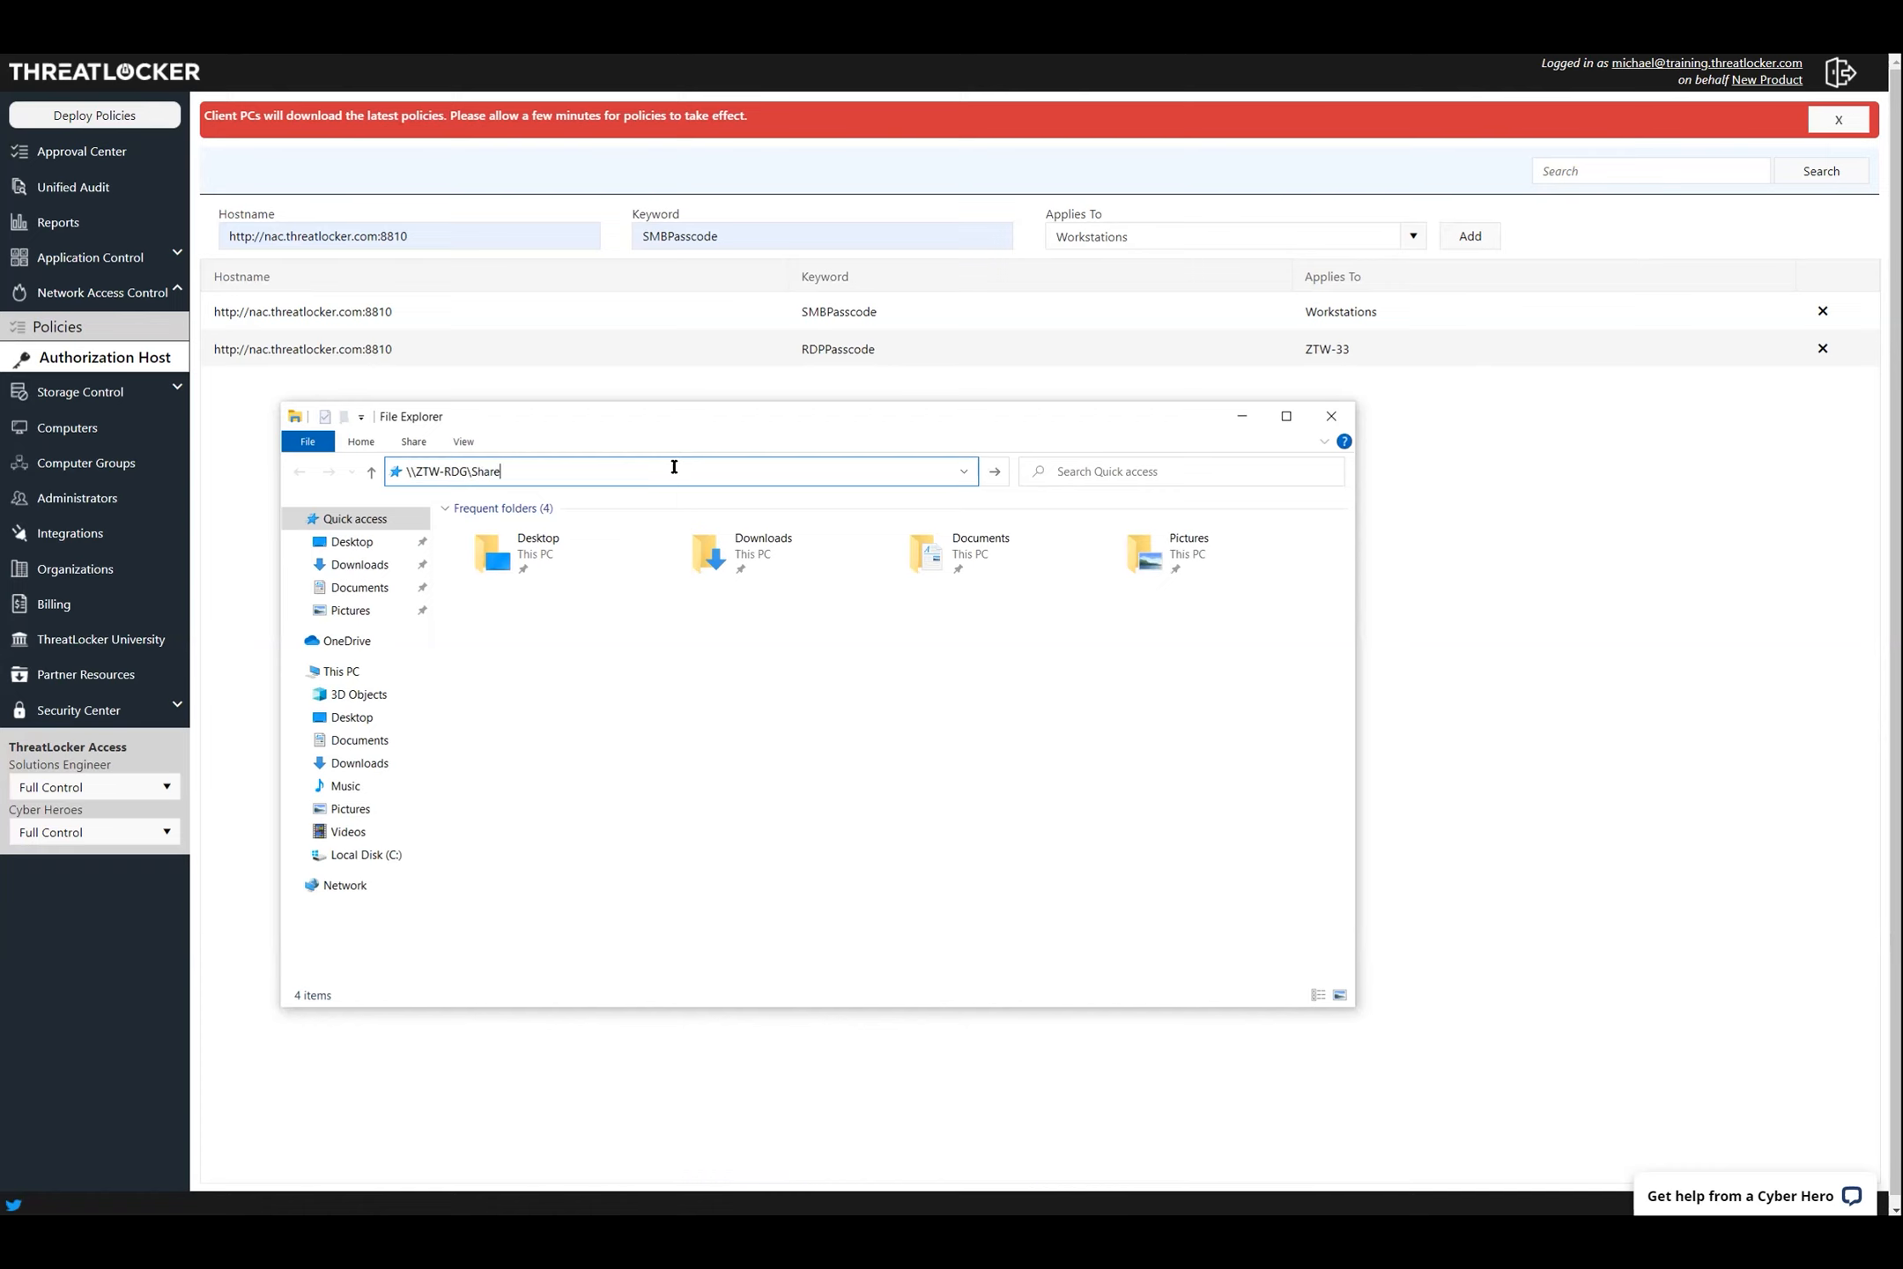
key(Return)
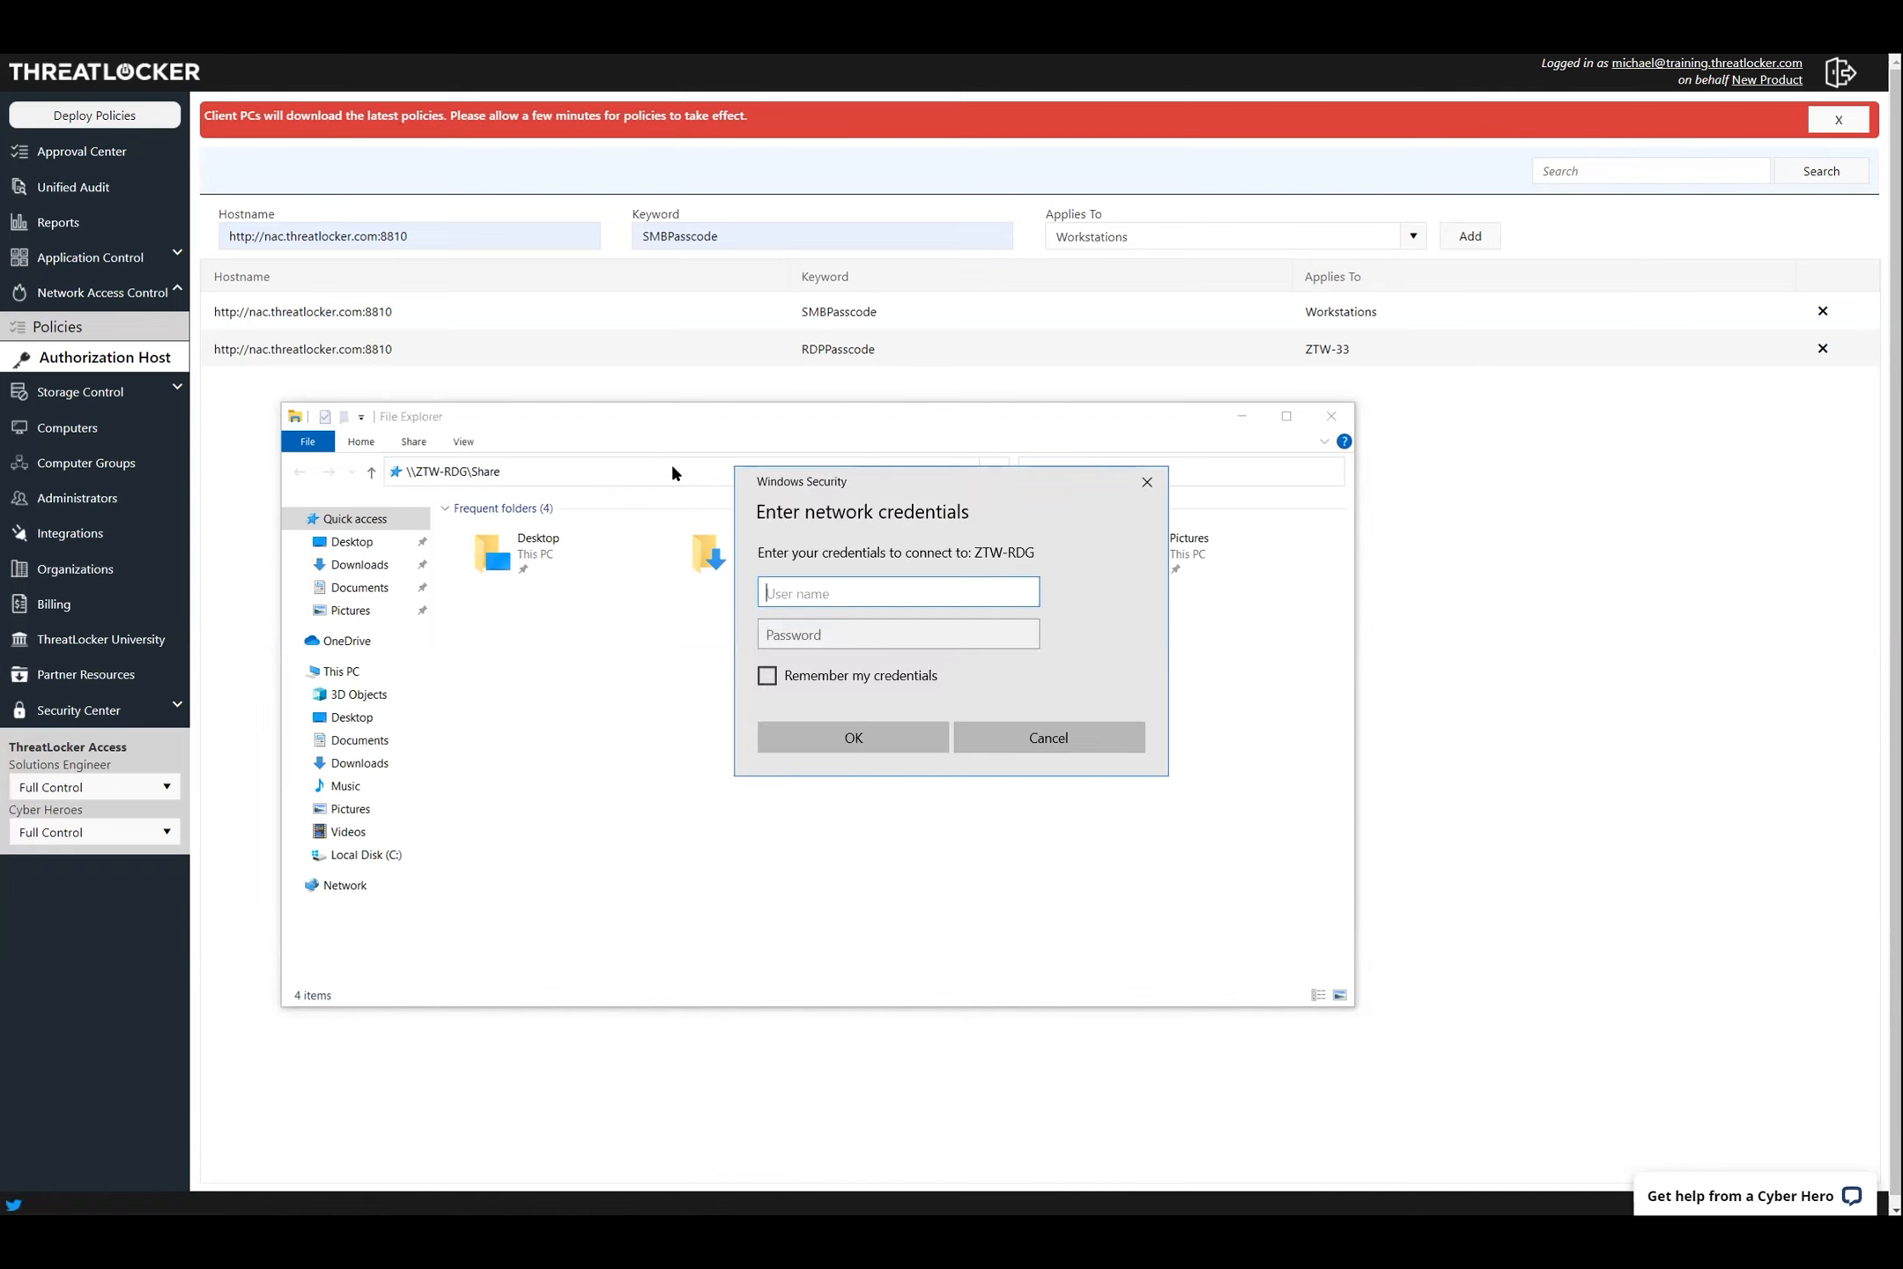
text(Administrator)
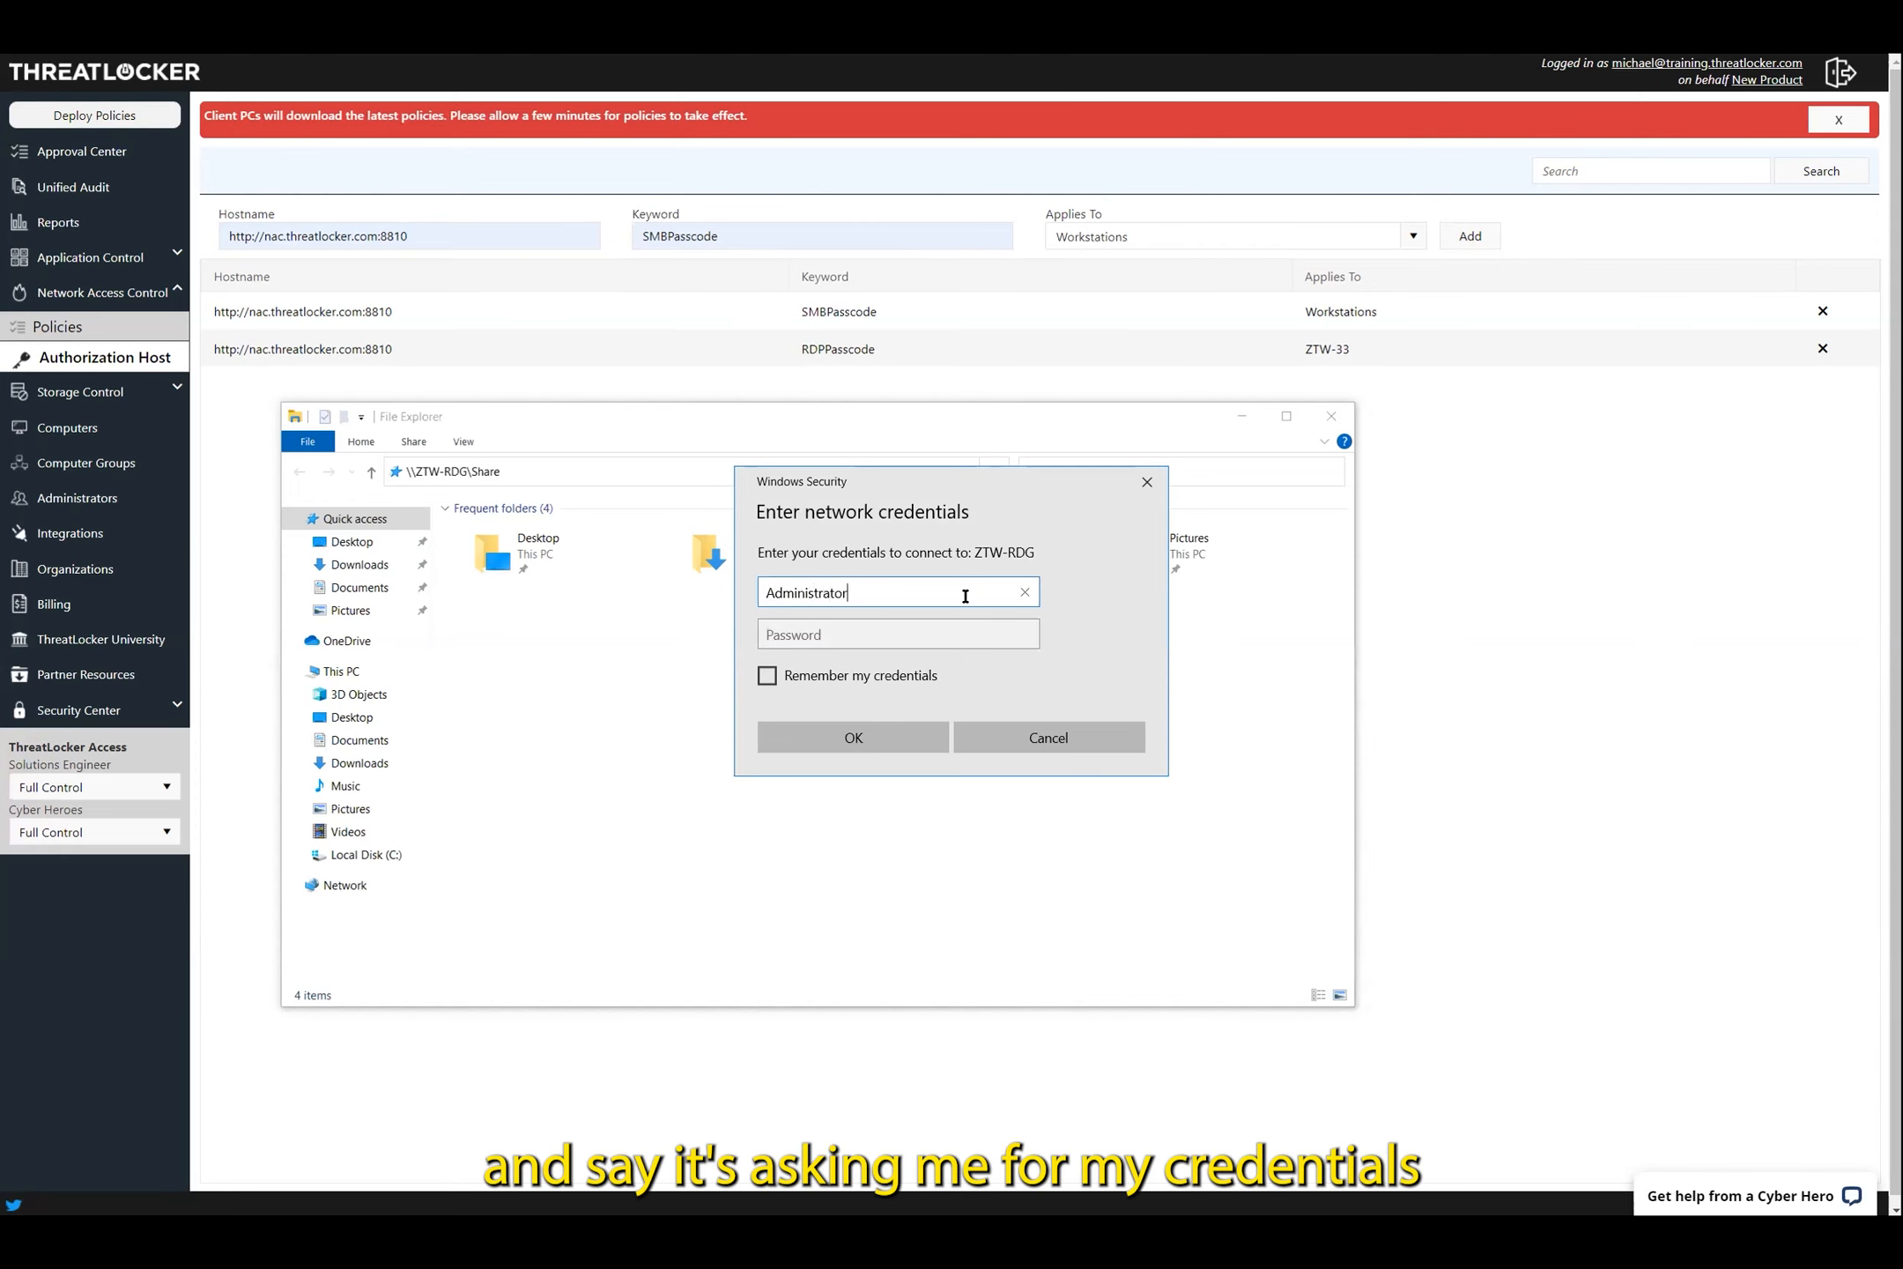
key(Tab)
text(•••••••••)
key(Return)
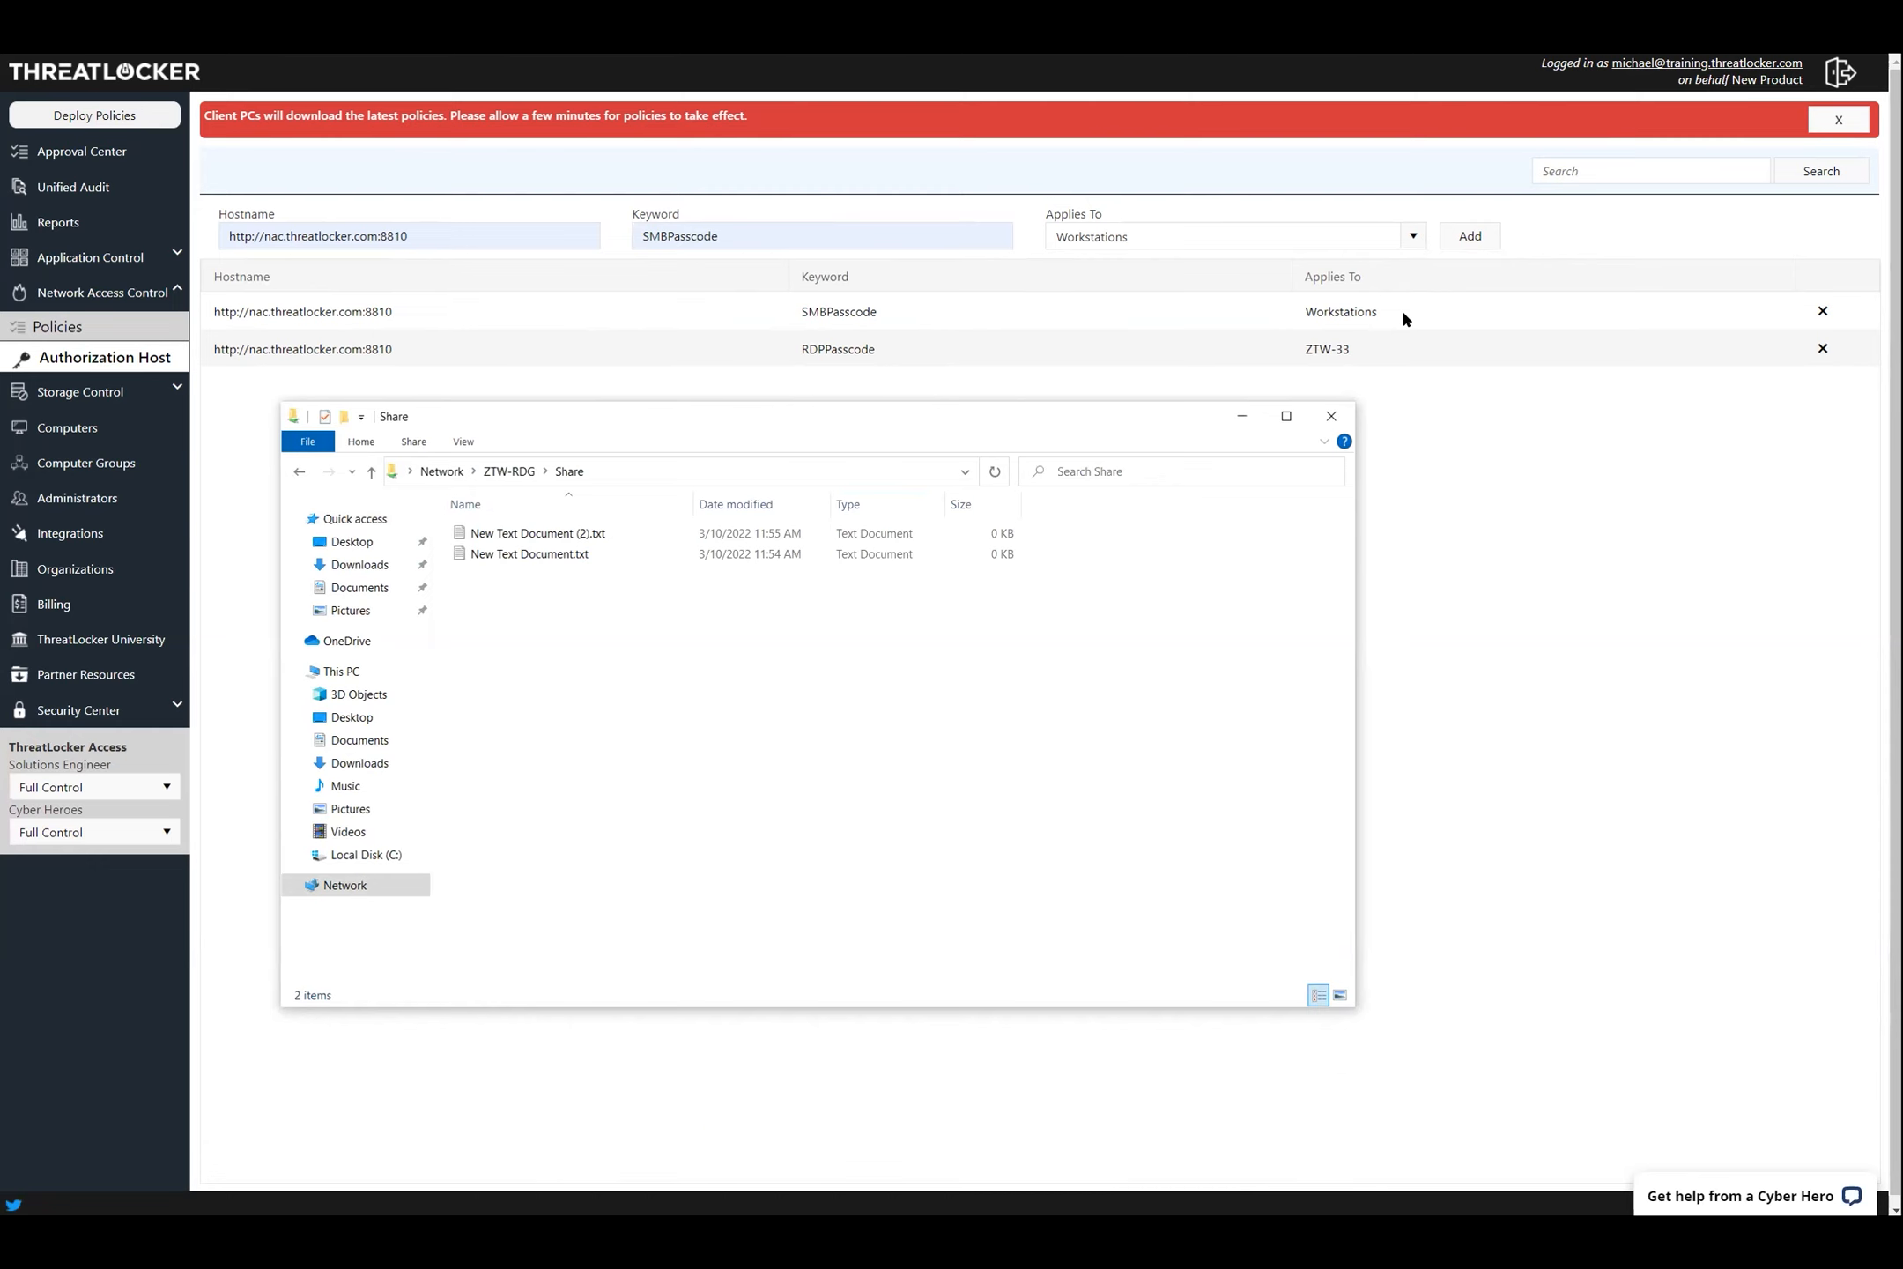
In the Authorization Host list, highlight the ZTW-33 scope of the RDP entry
click(1363, 340)
drag(1362, 340, 1296, 351)
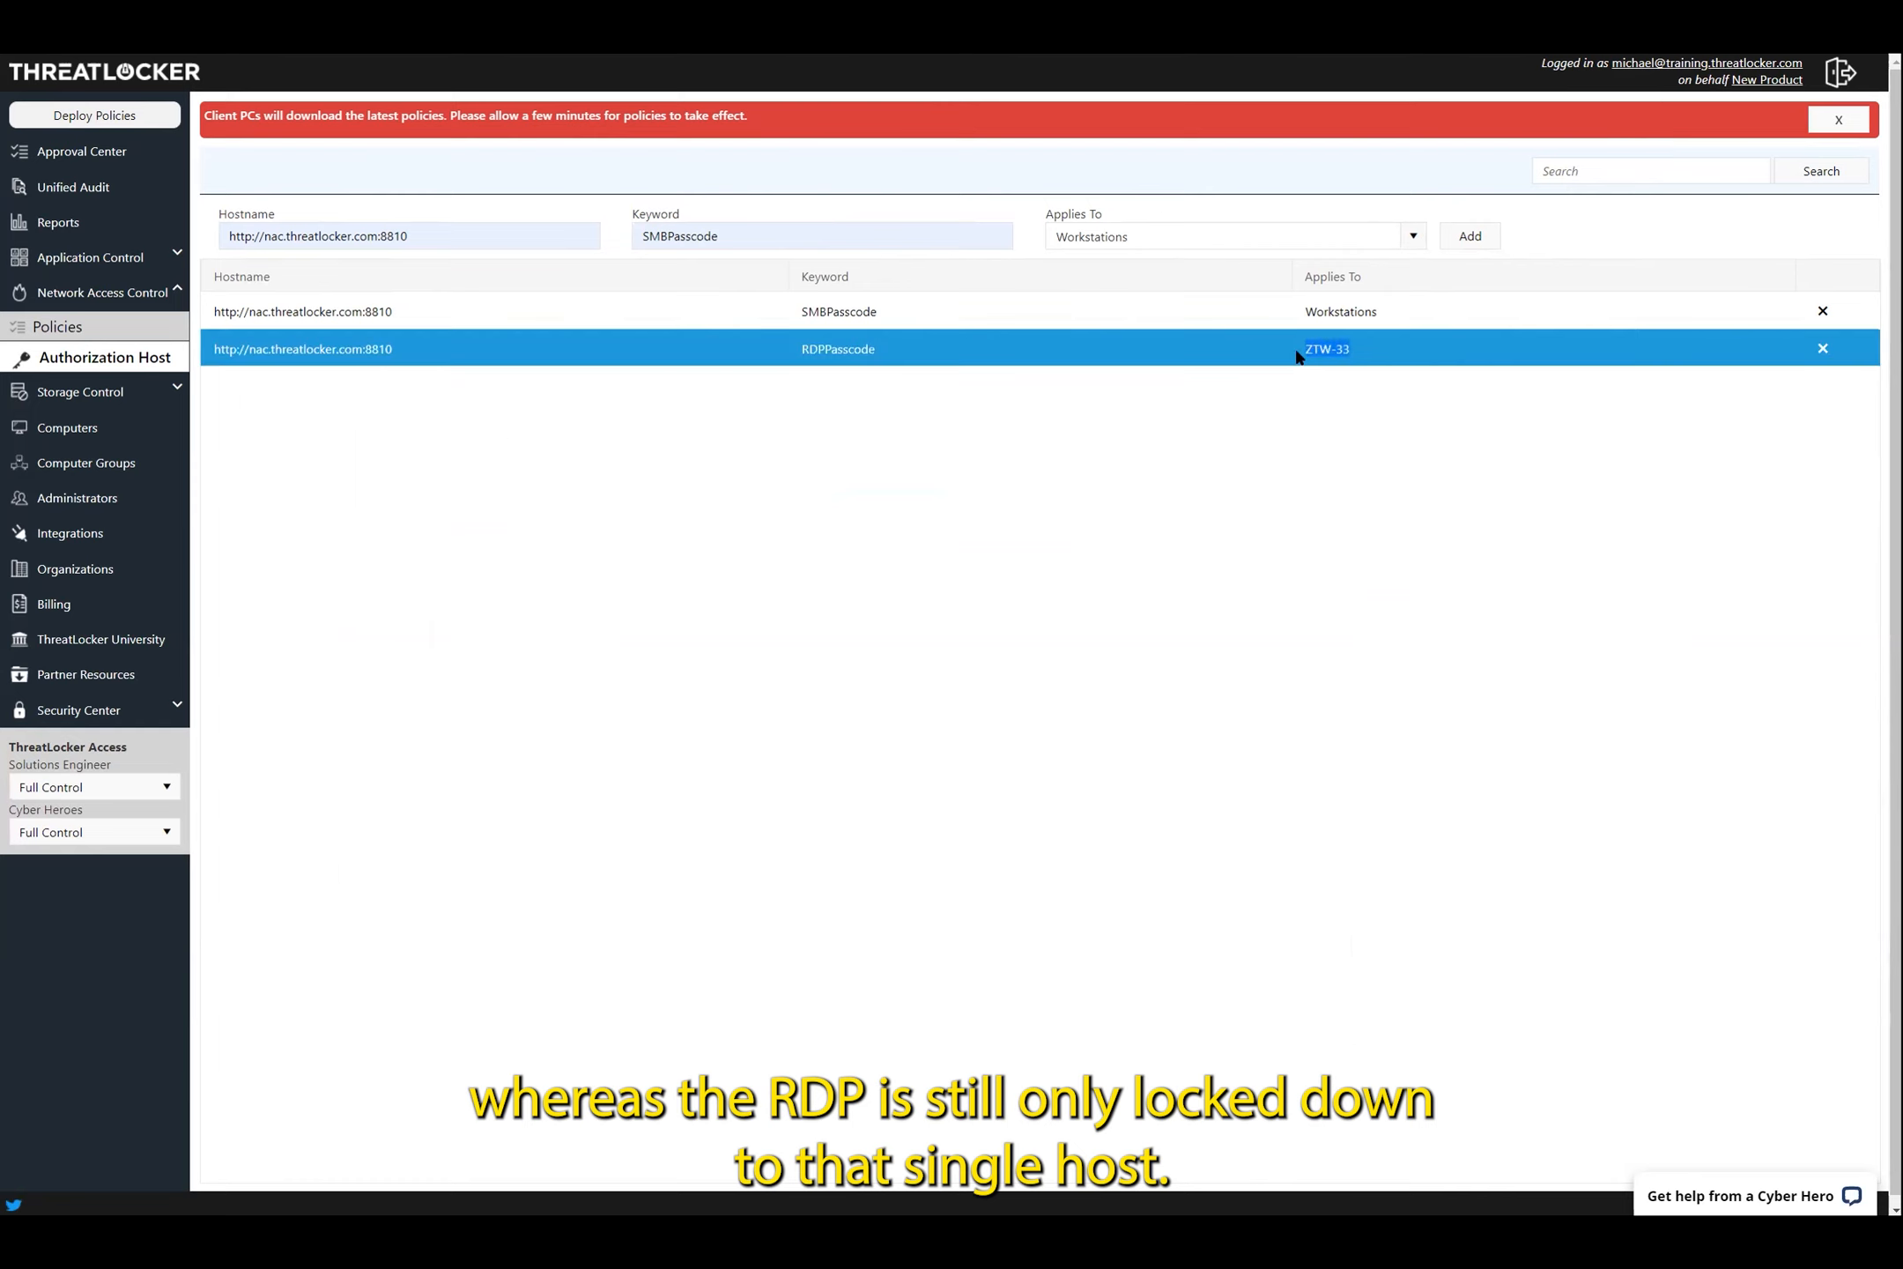
click(1372, 398)
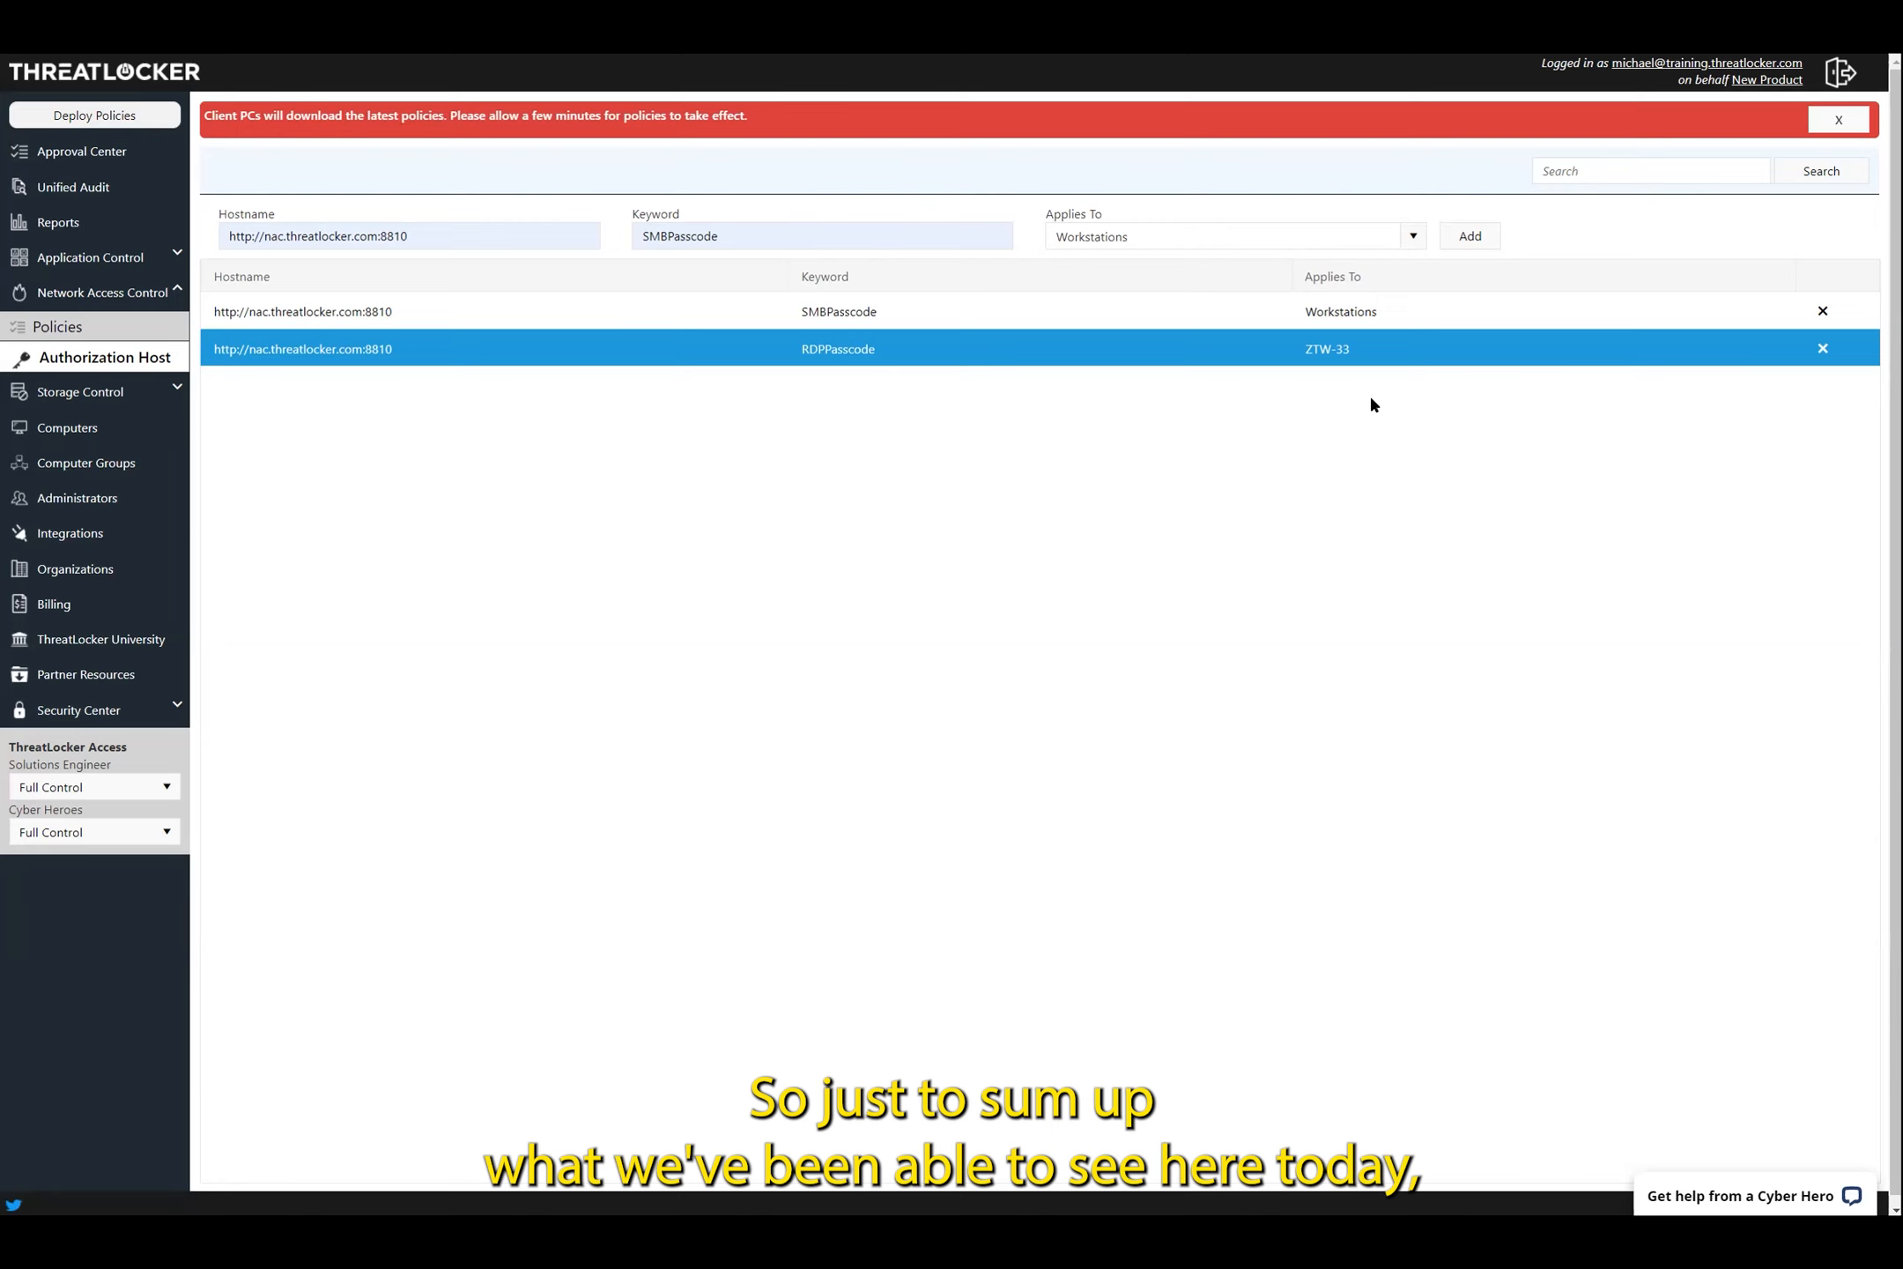